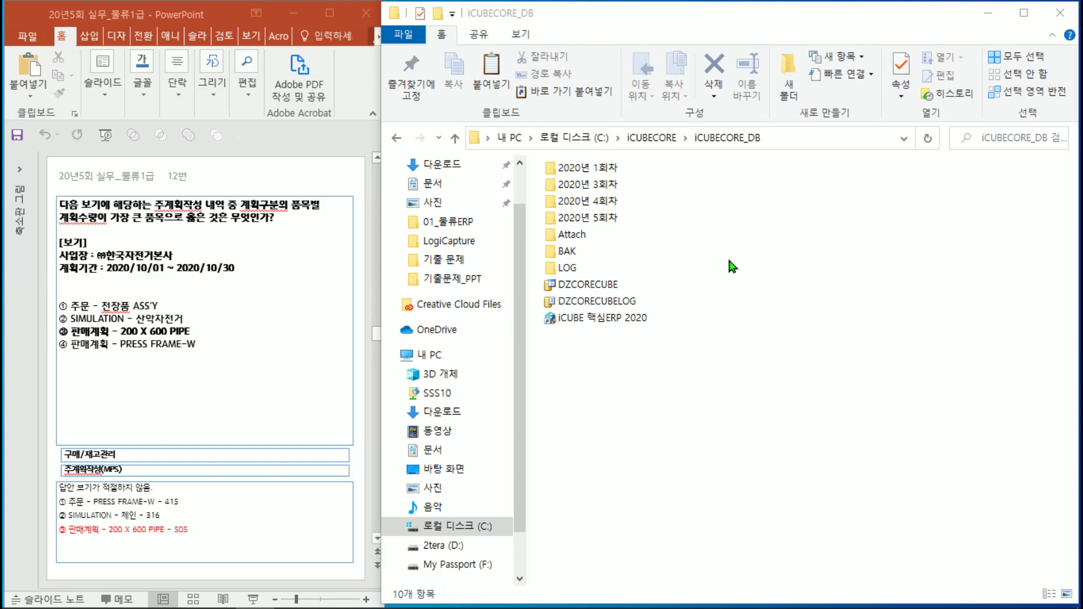
# - Copy DZCORECUBE and DZCORECUBELOG from the 2020년 5회차 folder into iCUBECORE_DB, overwriting the existing files with administrator permission
pyautogui.doubleClick(589, 221)
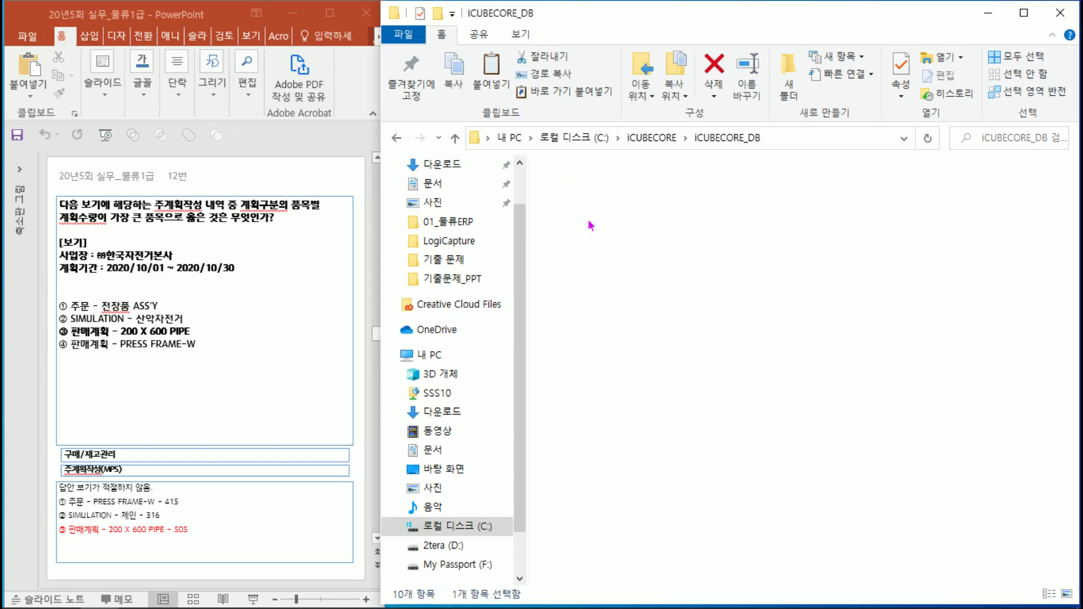
pyautogui.moveTo(711, 264); pyautogui.dragTo(551, 154)
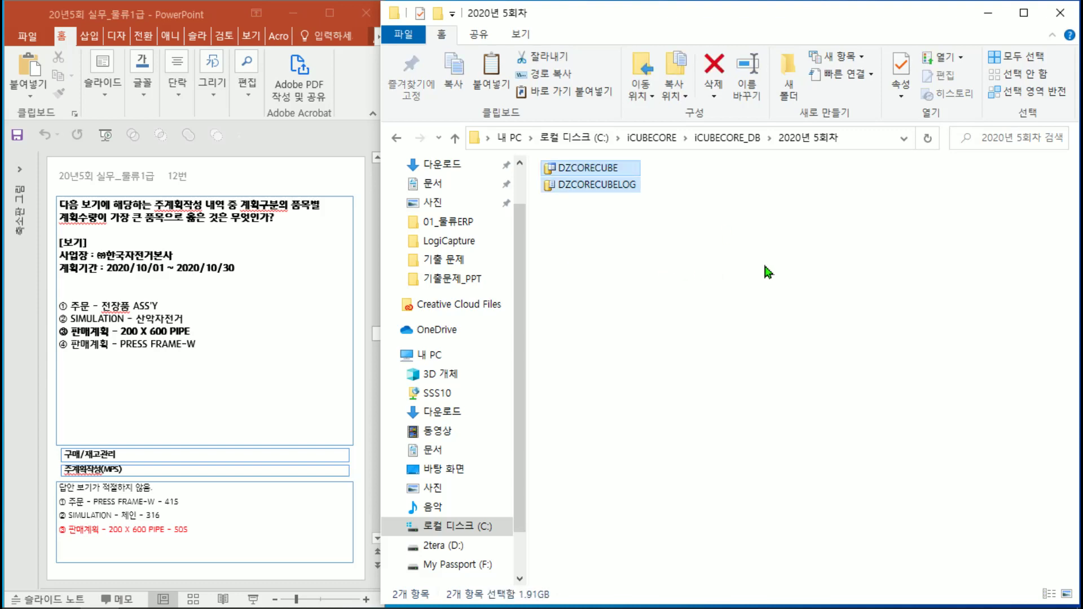
pyautogui.click(727, 139)
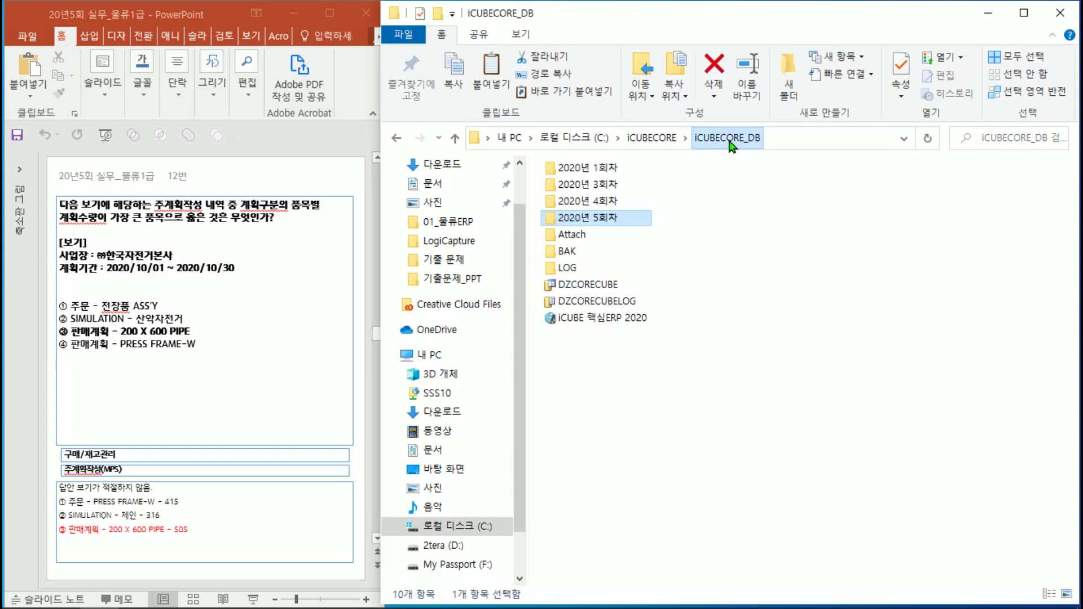
pyautogui.click(650, 392)
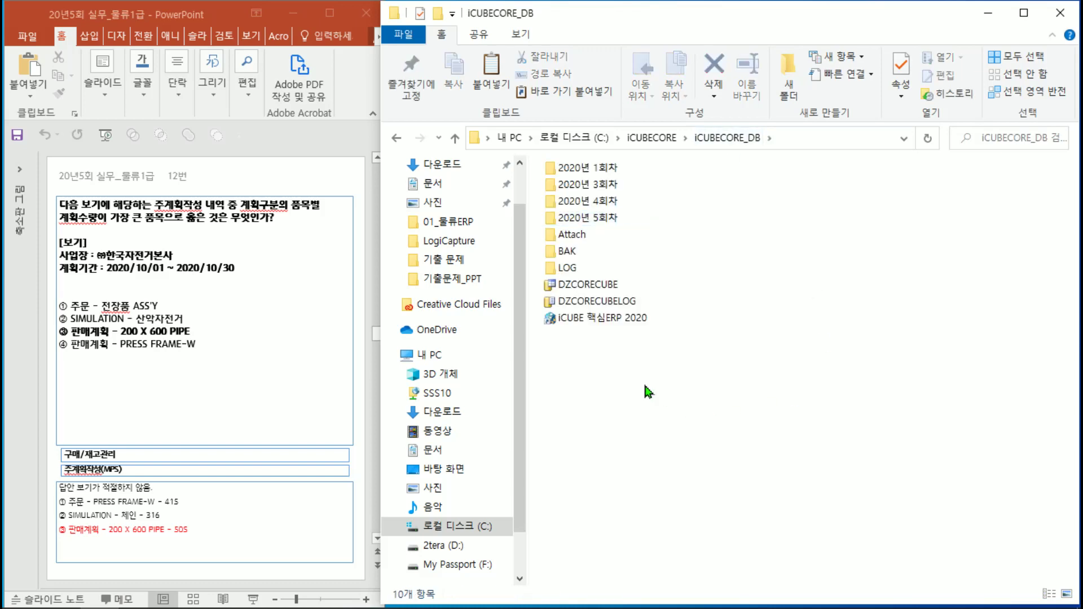
pyautogui.rightClick(681, 379)
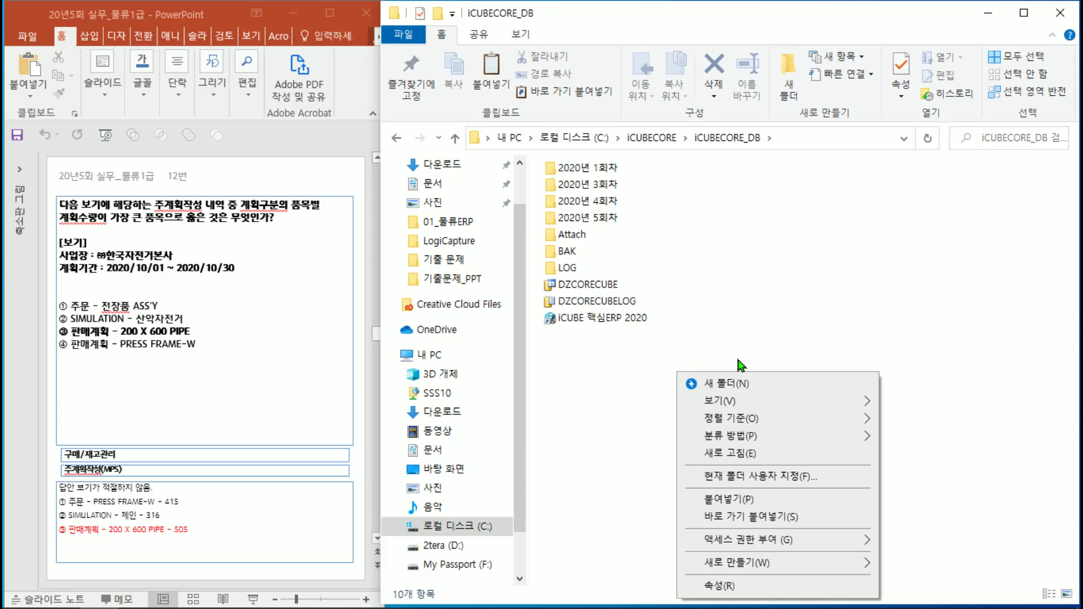
pyautogui.click(718, 499)
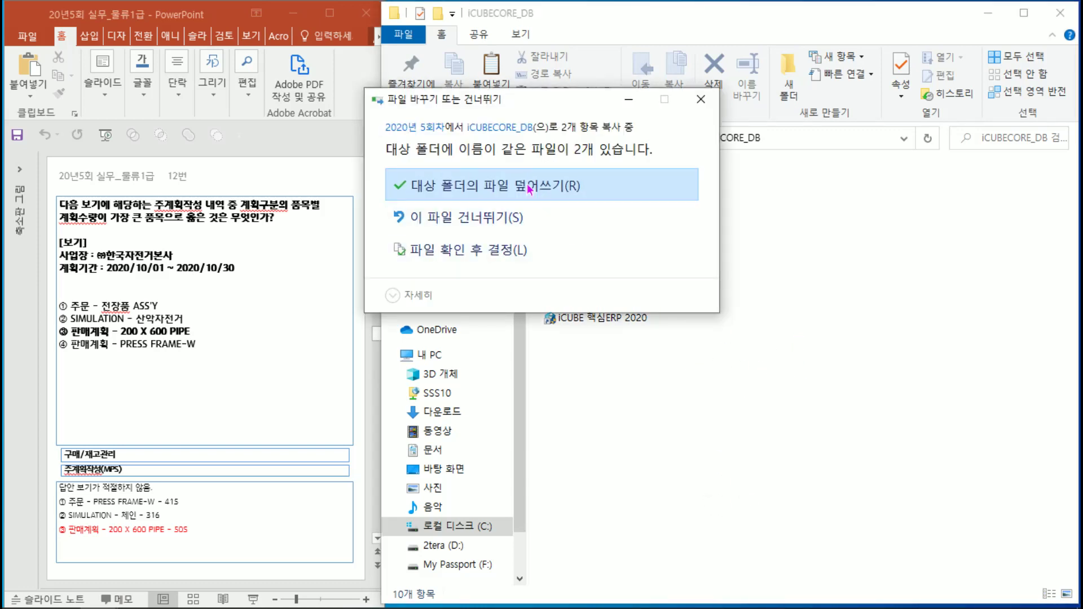
pyautogui.click(539, 195)
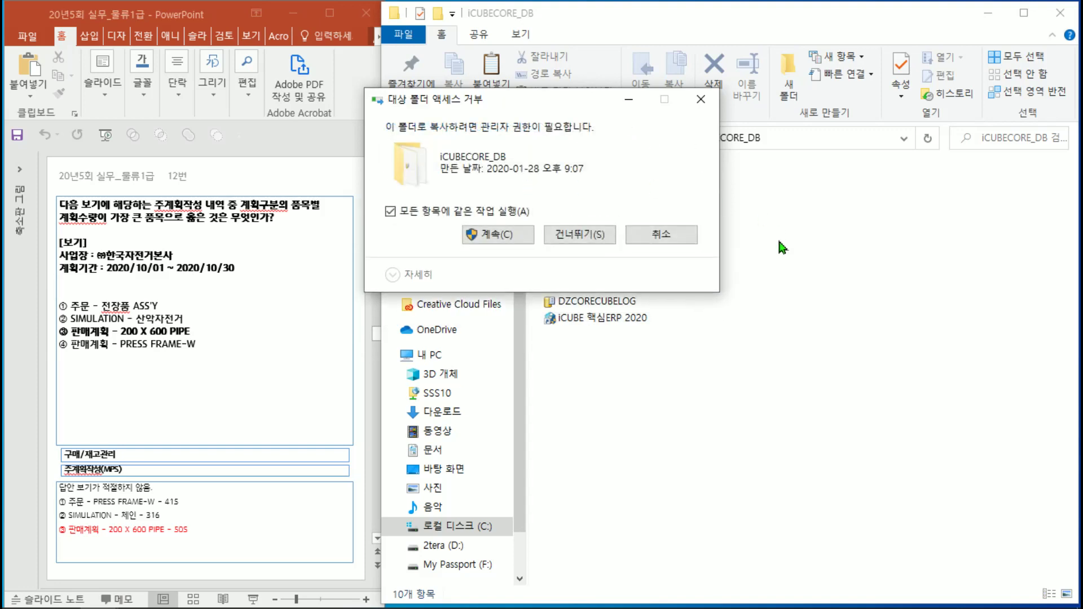
pyautogui.click(496, 234)
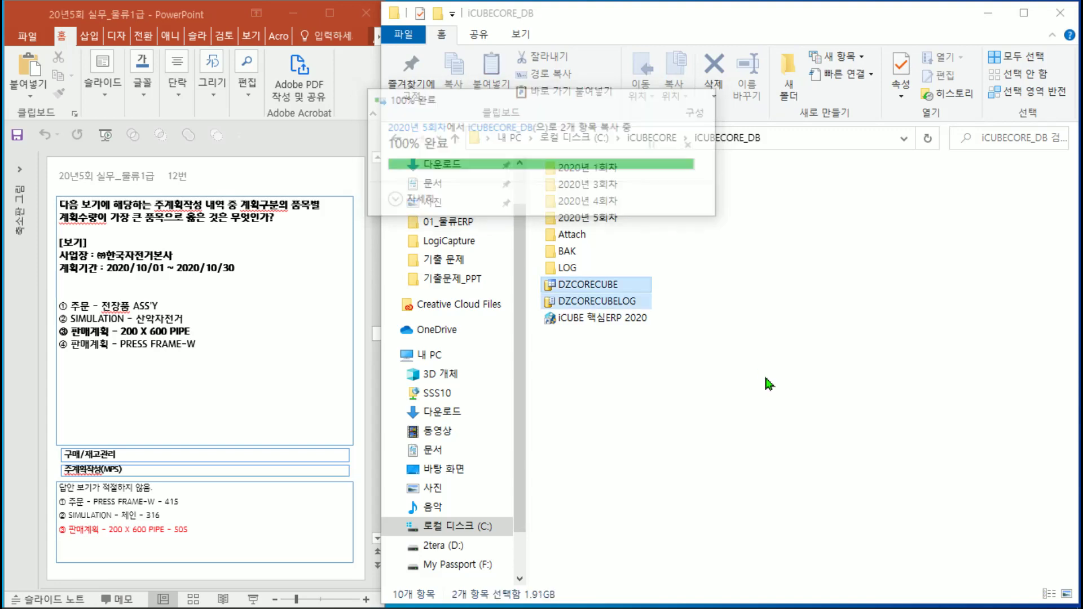
pyautogui.click(650, 420)
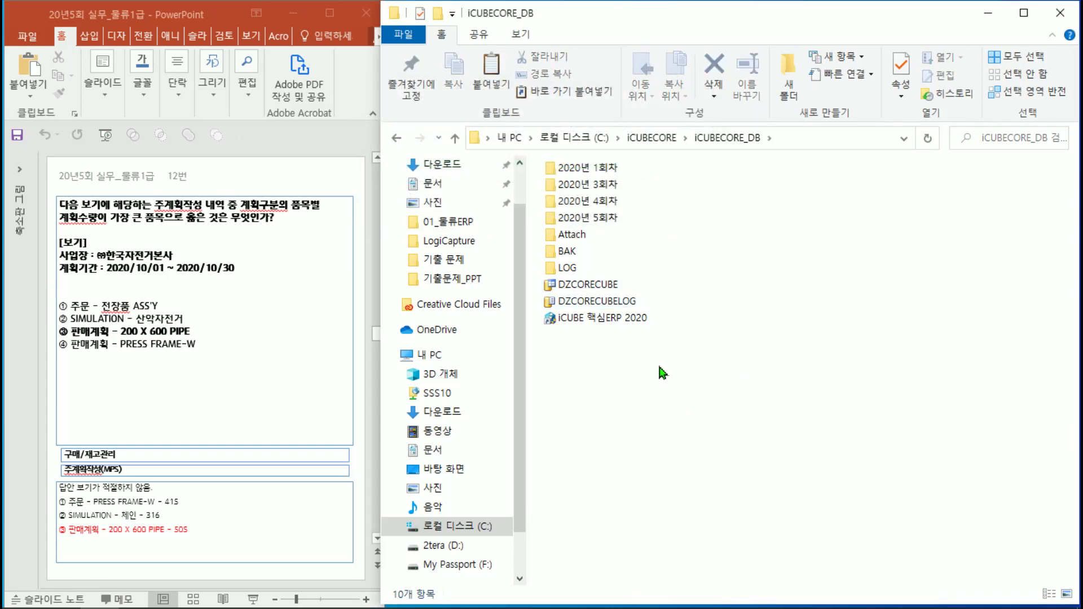
# - Launch iCUBE 핵심ERP 2020 and log in to company 3001 물류1급 회사A with the employee account other than SYSTEM
pyautogui.doubleClick(605, 320)
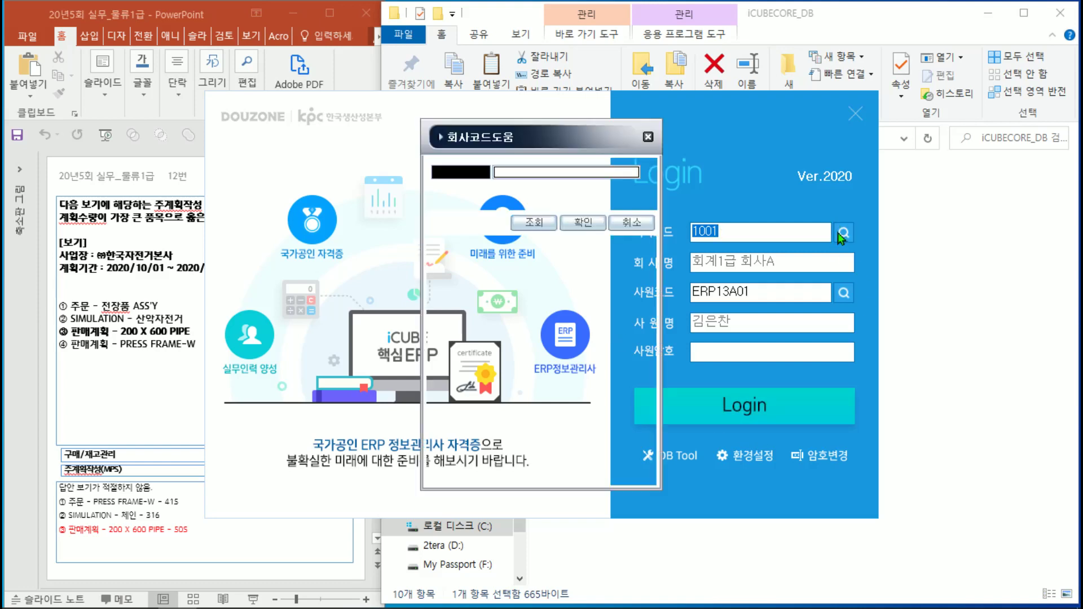
pyautogui.click(523, 444)
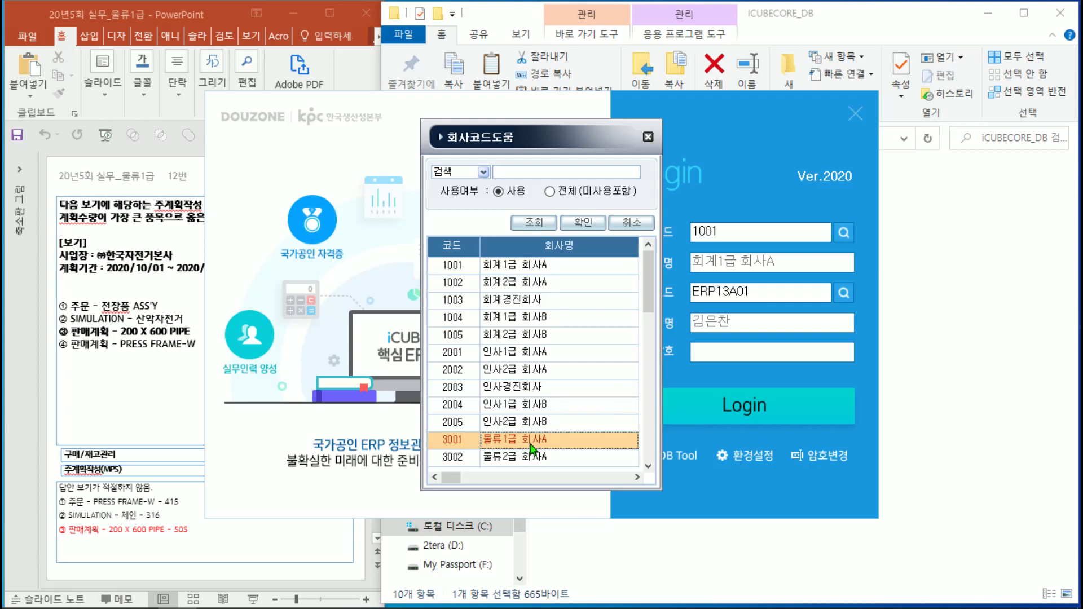
pyautogui.doubleClick(546, 449)
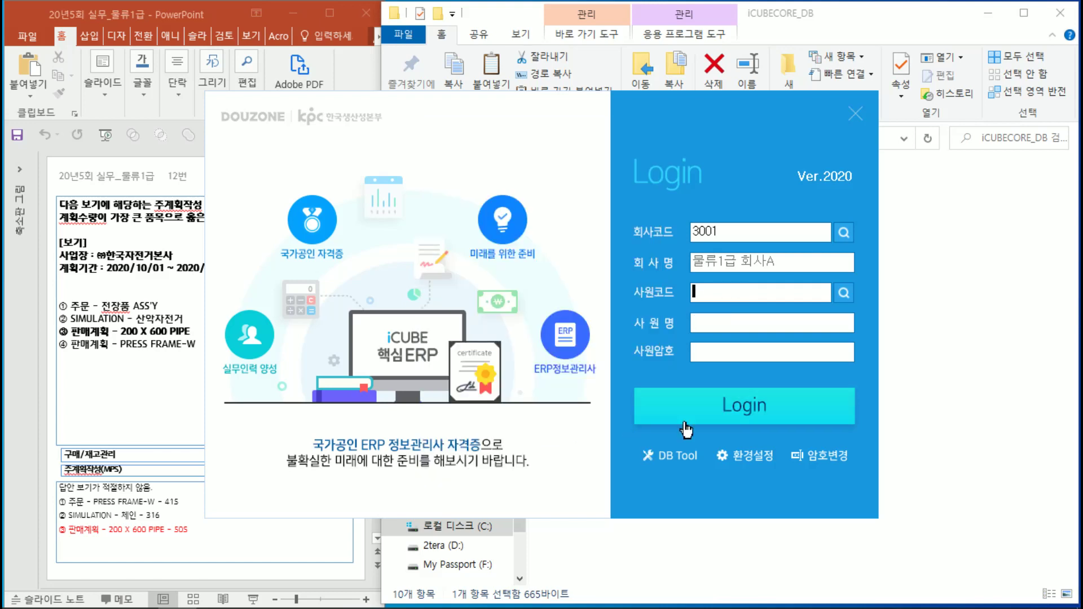
pyautogui.click(843, 292)
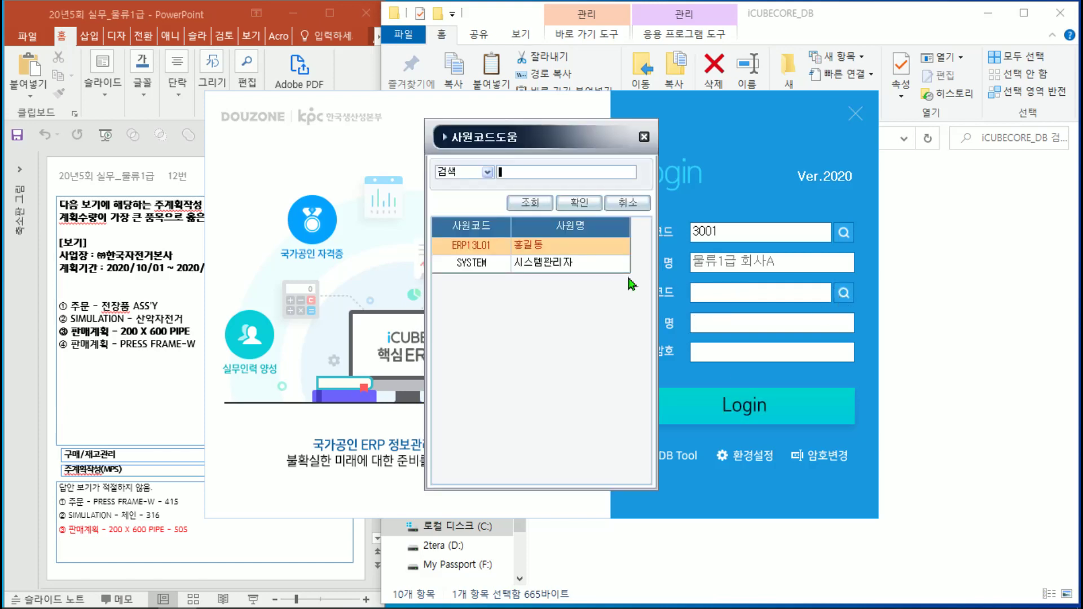
pyautogui.doubleClick(549, 249)
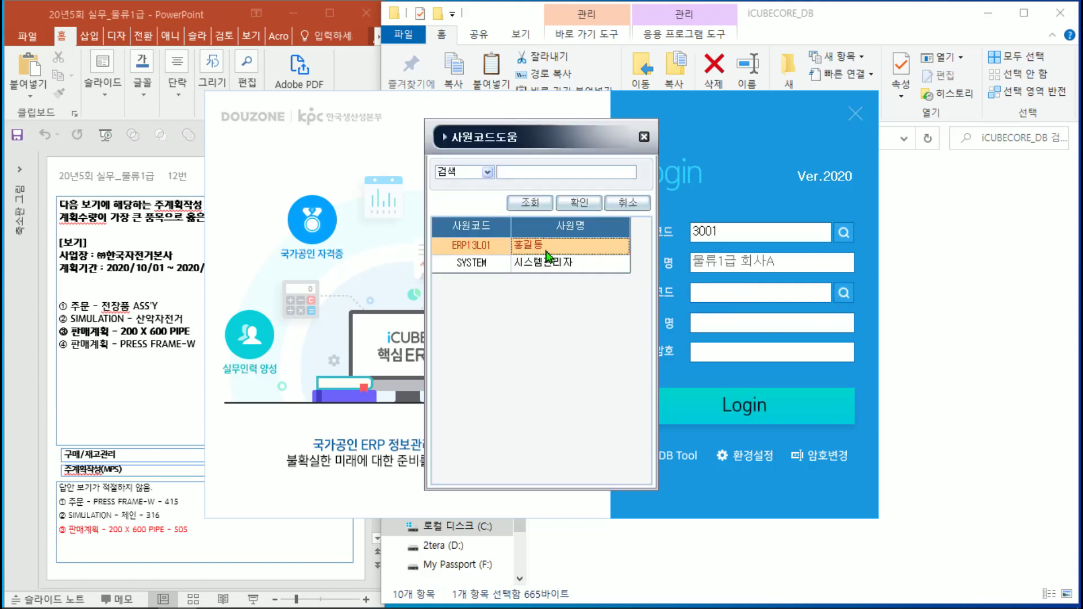
pyautogui.click(732, 415)
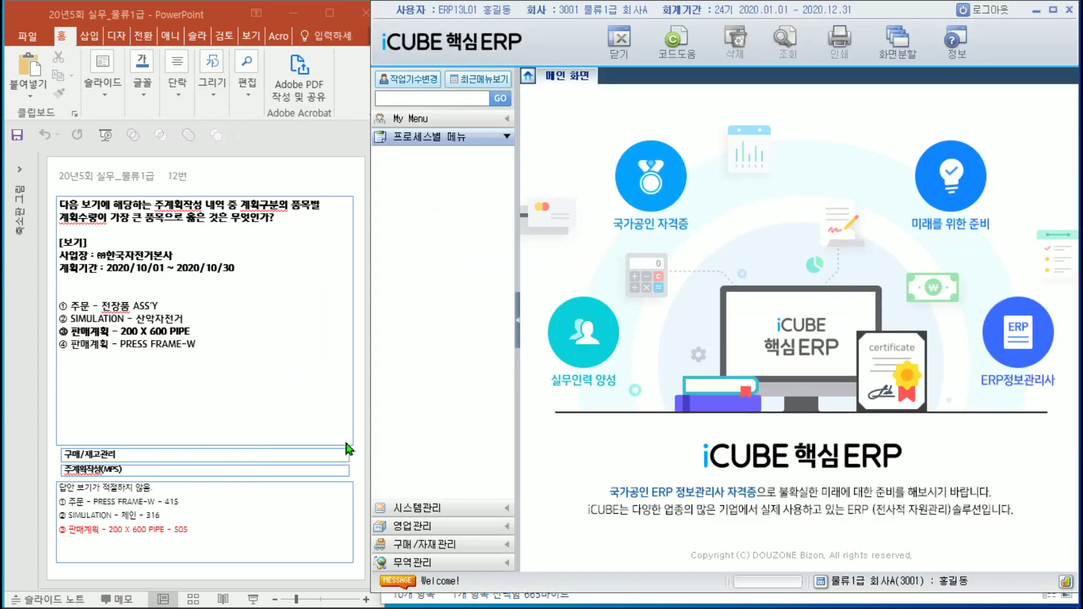
# - Open 주계획작성(MPS) from 구매관리 in the 구매/자재관리 module
pyautogui.click(305, 376)
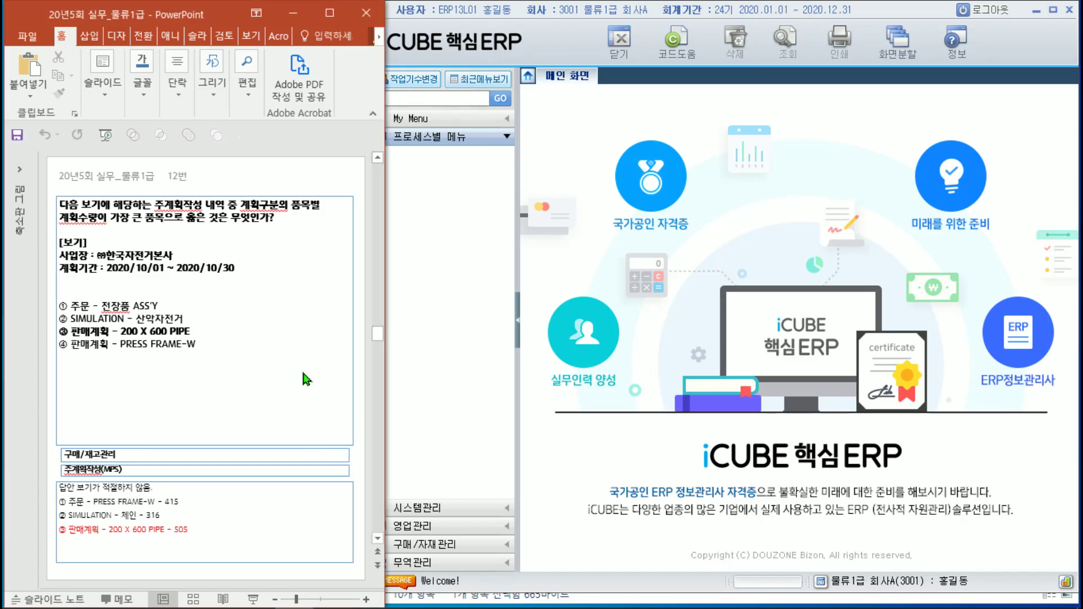
pyautogui.hotkey('shift', 'F5')
pyautogui.click(446, 544)
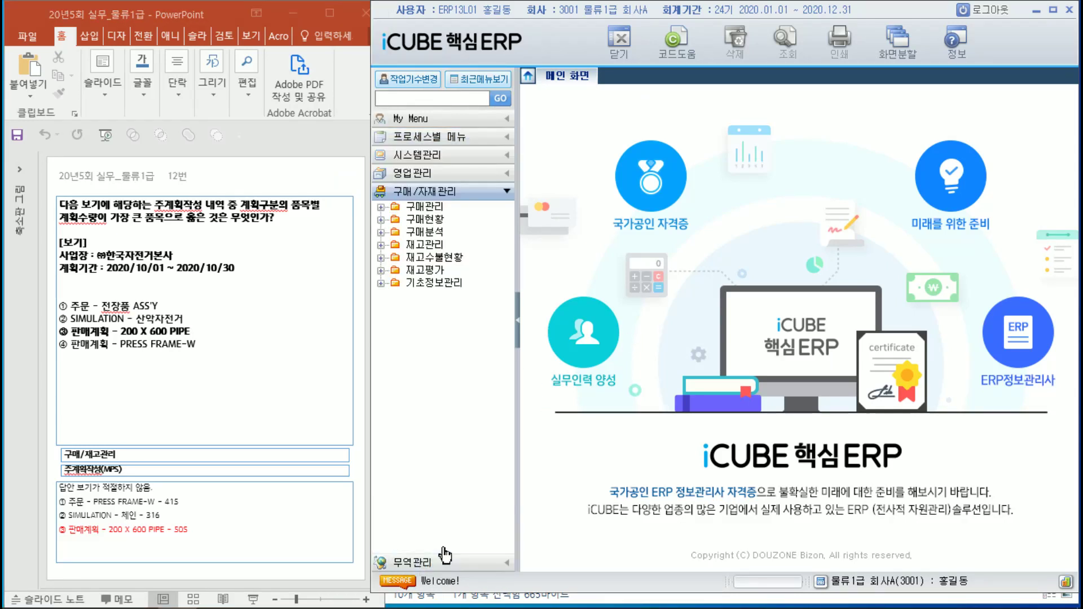
pyautogui.click(381, 206)
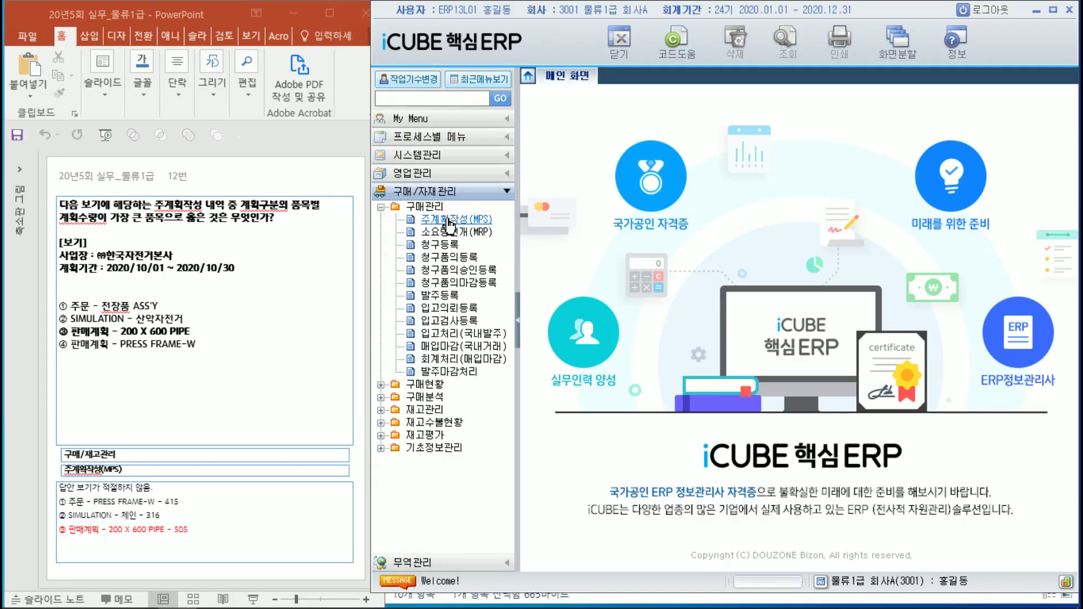
pyautogui.click(451, 221)
pyautogui.doubleClick(451, 221)
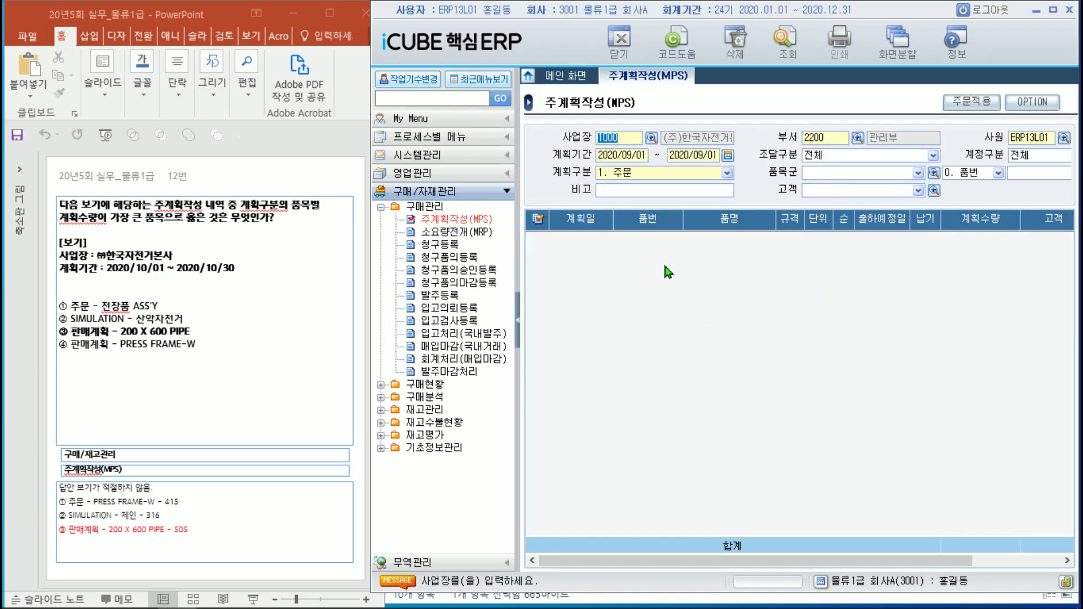
# - Retrieve the 1. 주문 master plans for 2020/10/01 to 2020/10/31 and check each item's planned quantity
pyautogui.click(727, 155)
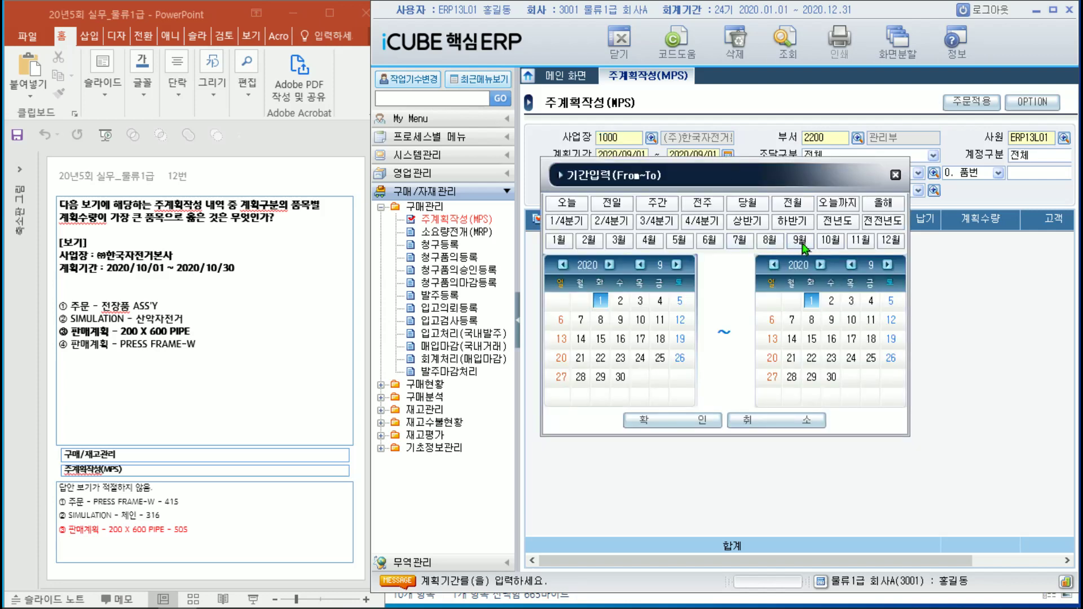
pyautogui.click(830, 241)
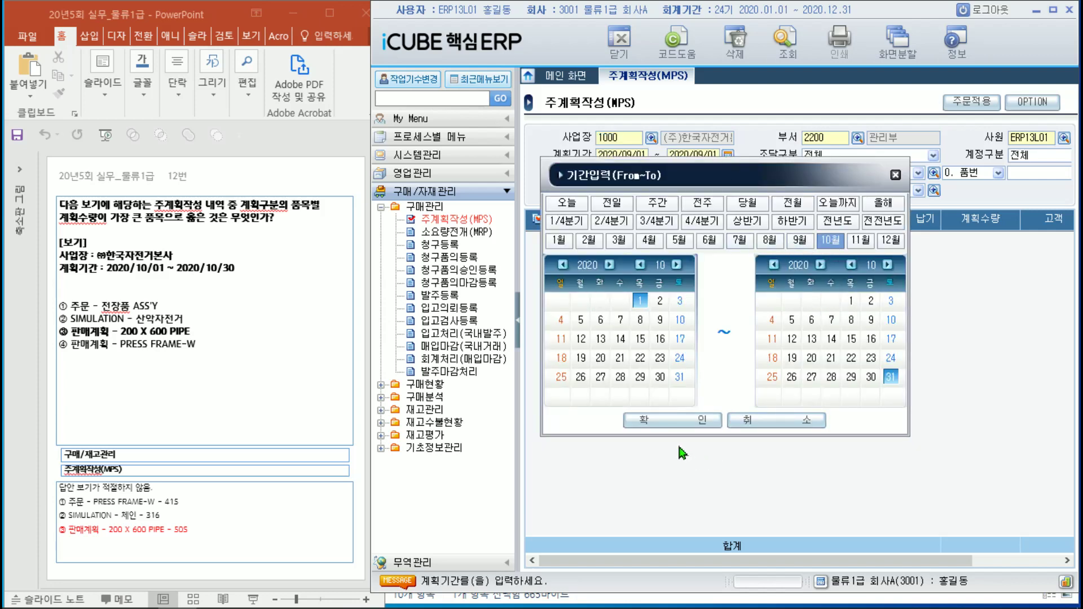
pyautogui.click(666, 422)
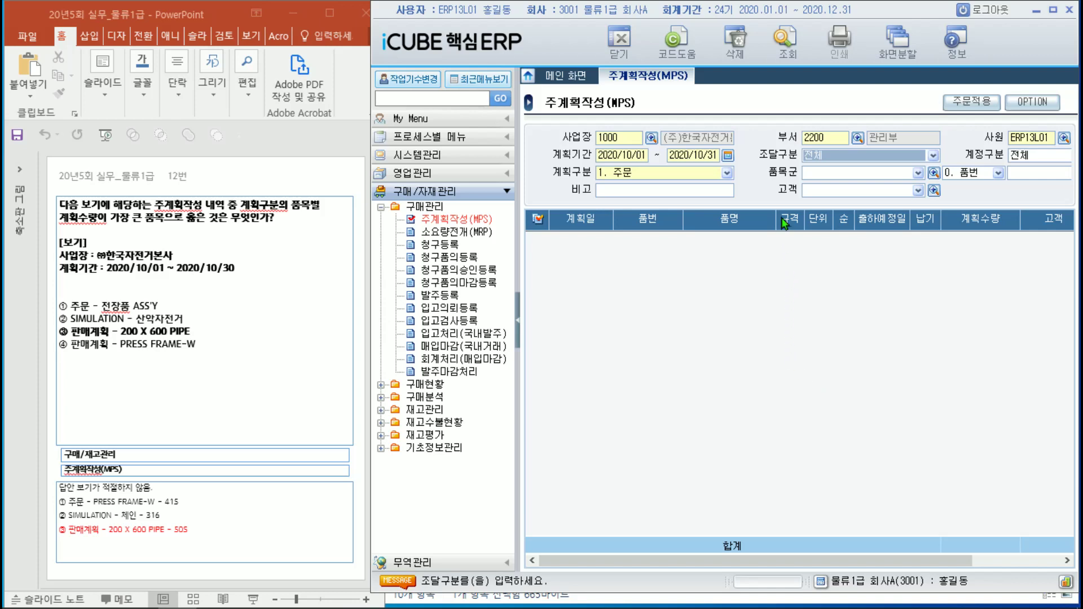
pyautogui.click(785, 44)
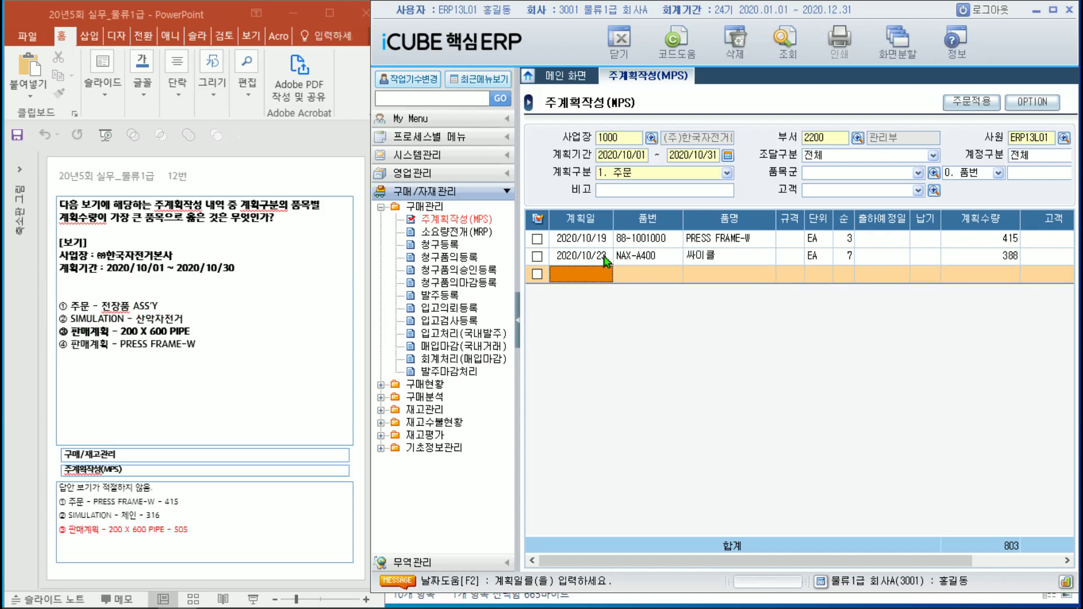
pyautogui.click(647, 241)
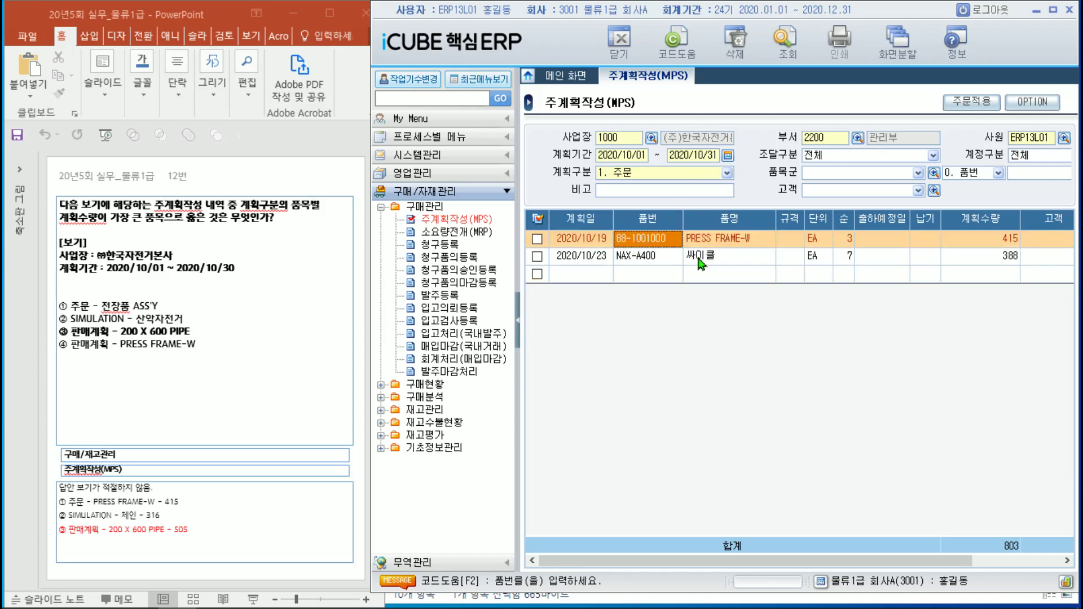
pyautogui.click(696, 259)
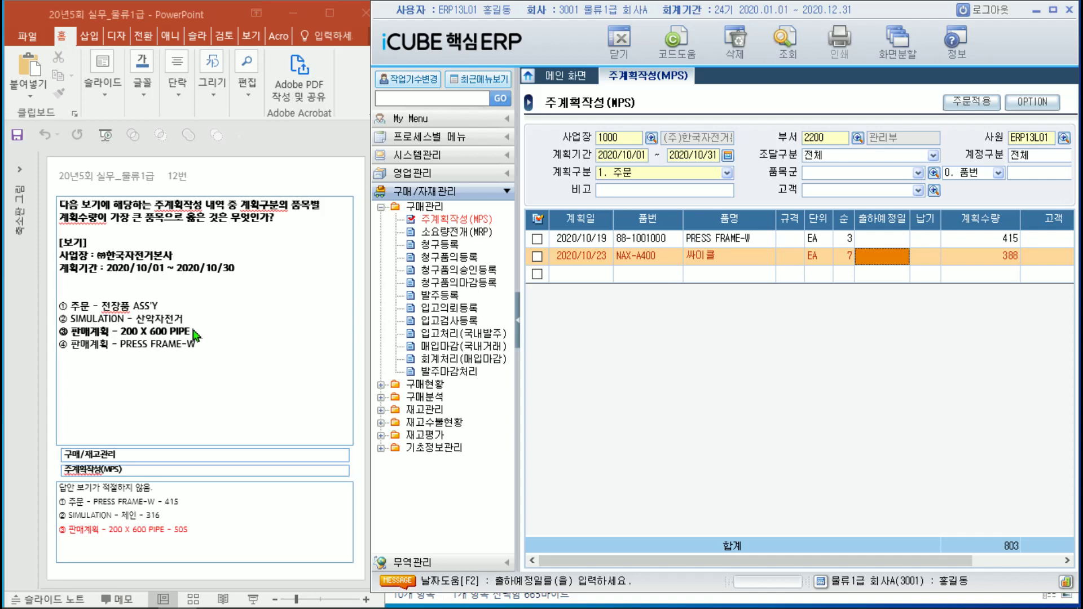
# - Switch 계획구분 to 2. SIMULATION, retrieve its master plans, and check the planned quantity of each item
pyautogui.click(727, 173)
pyautogui.click(642, 210)
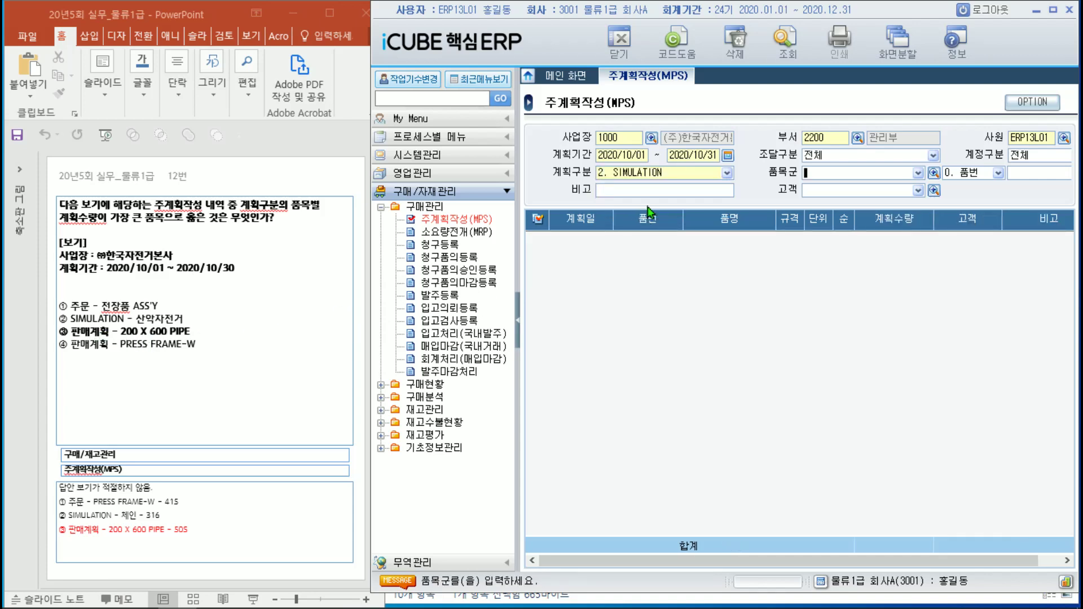
pyautogui.click(789, 39)
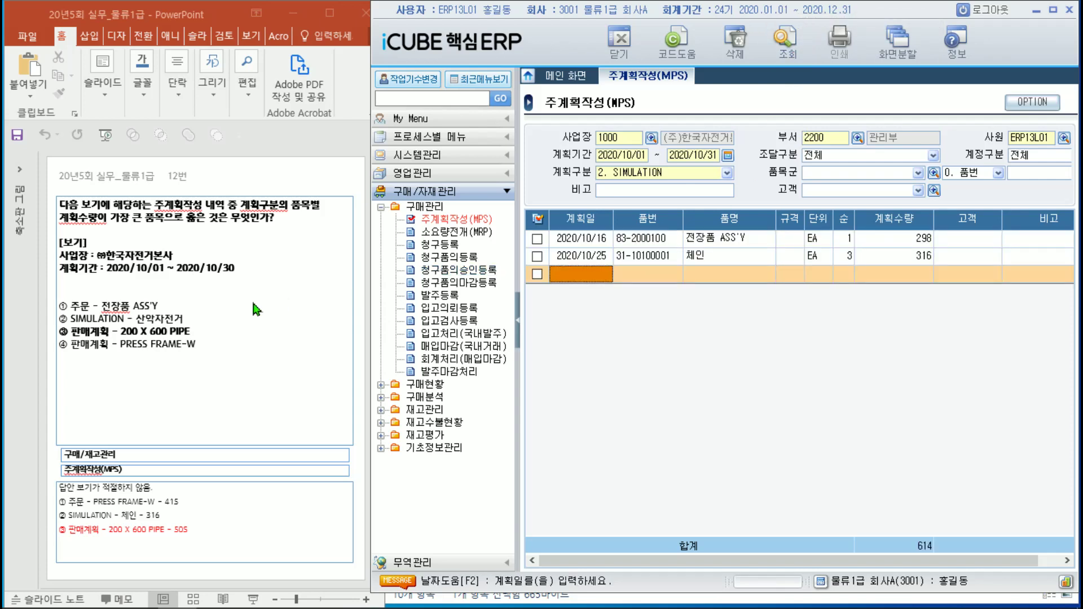
pyautogui.click(708, 244)
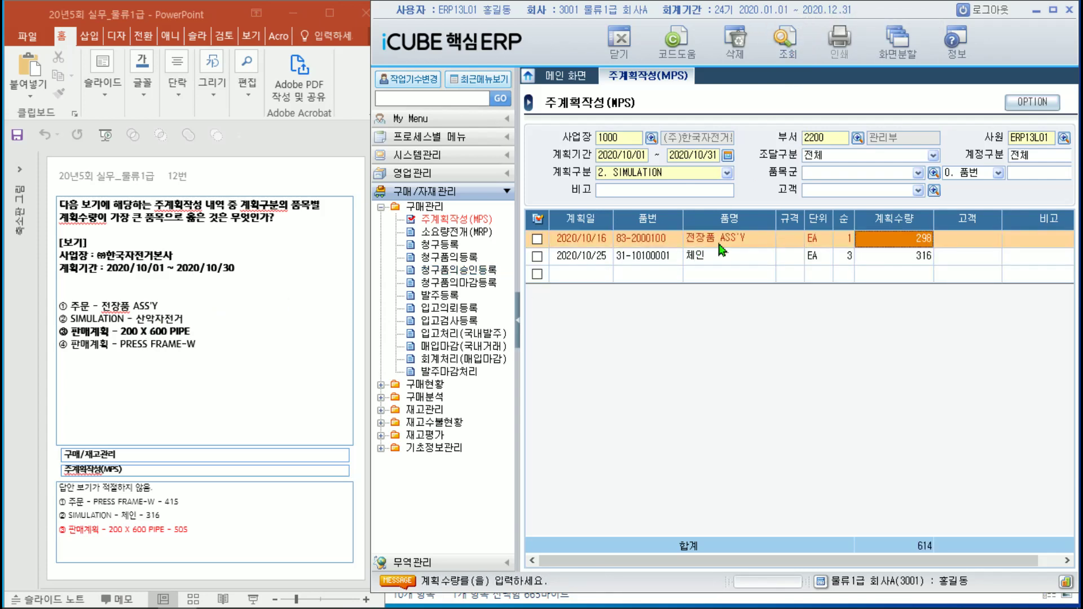
pyautogui.click(718, 257)
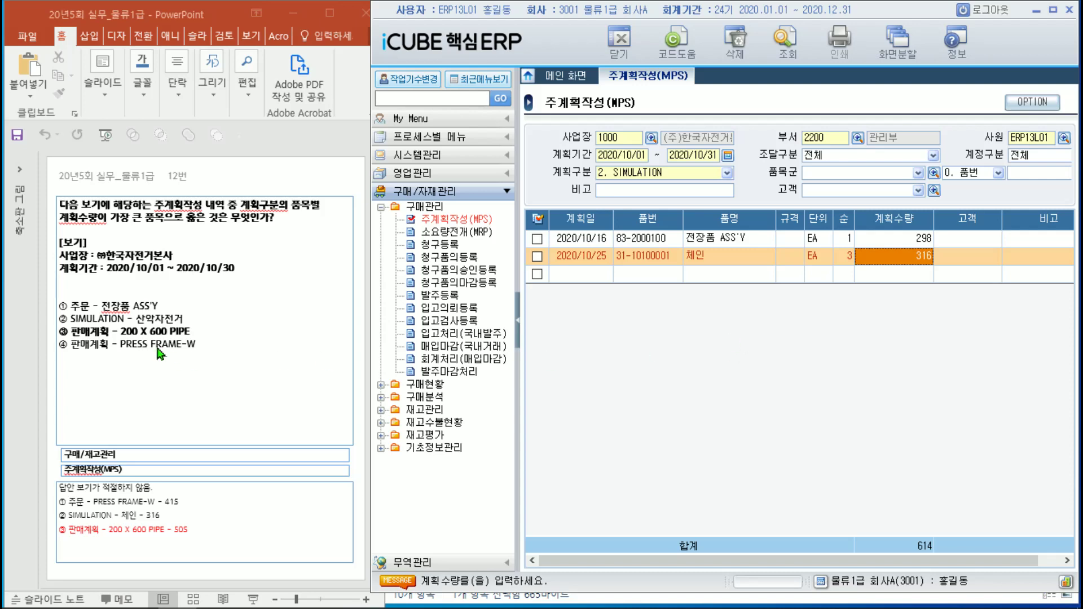
# - Set 계획구분 to 0. 판매계획, retrieve the sales plans, and examine the 계획수량 of the 200 X 600 PIPE item
pyautogui.click(728, 173)
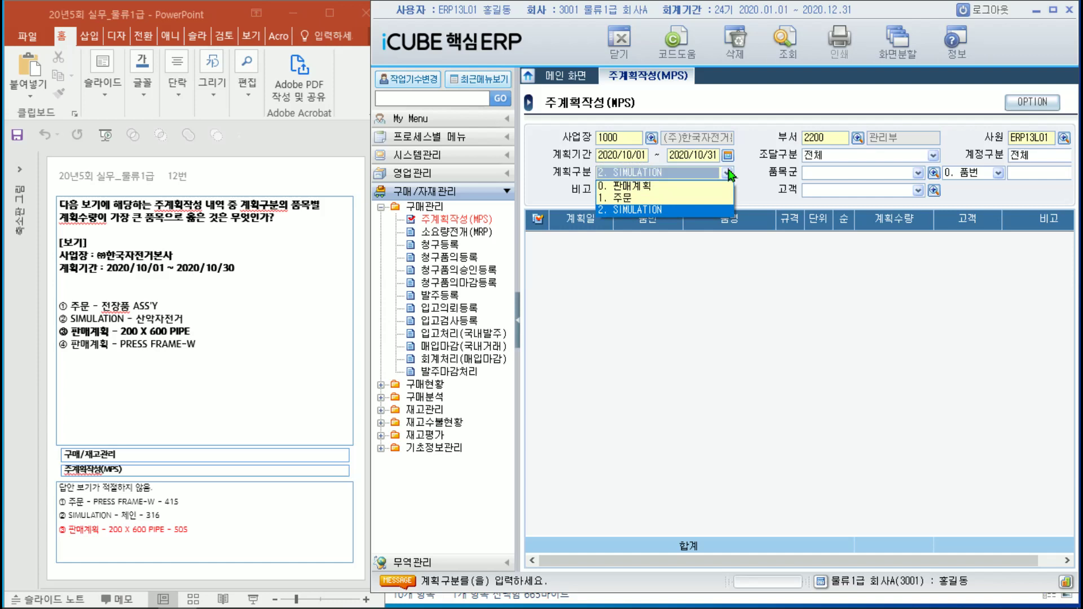
pyautogui.click(643, 188)
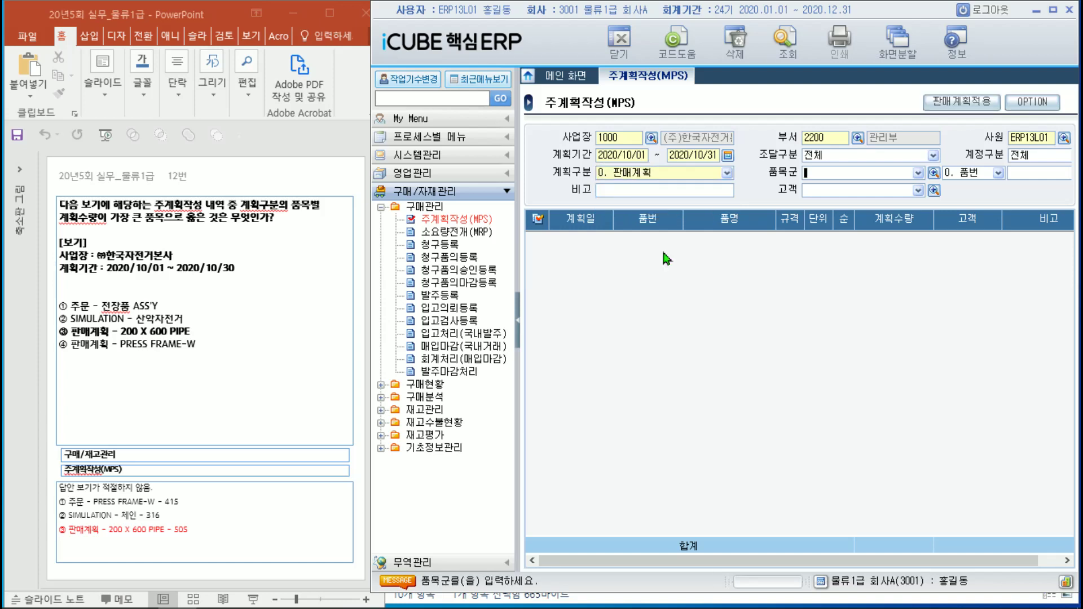
pyautogui.click(789, 54)
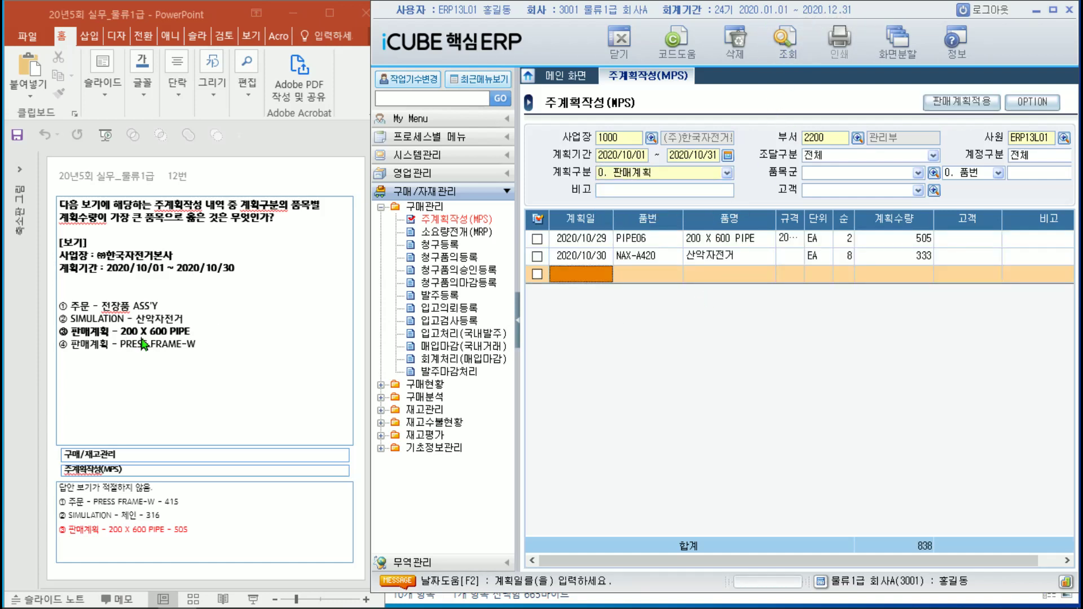
pyautogui.click(722, 241)
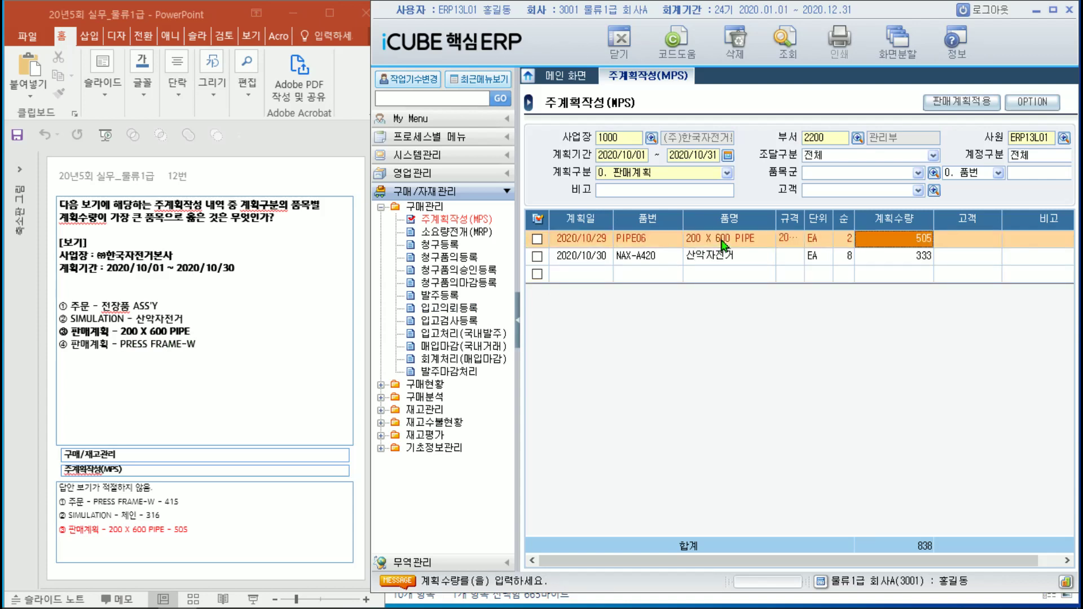
pyautogui.press('Return')
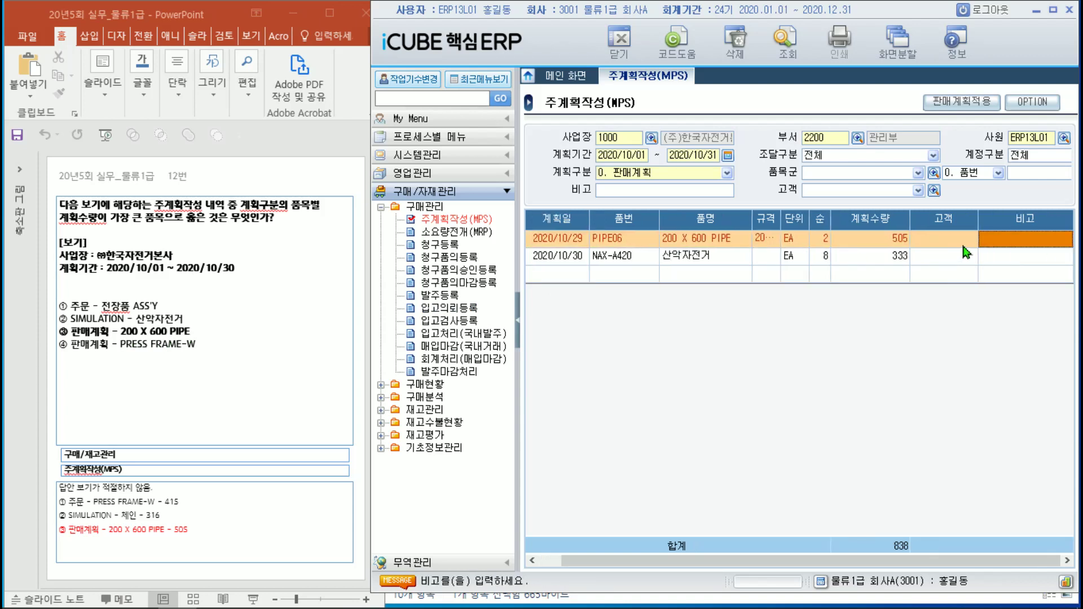
pyautogui.click(870, 245)
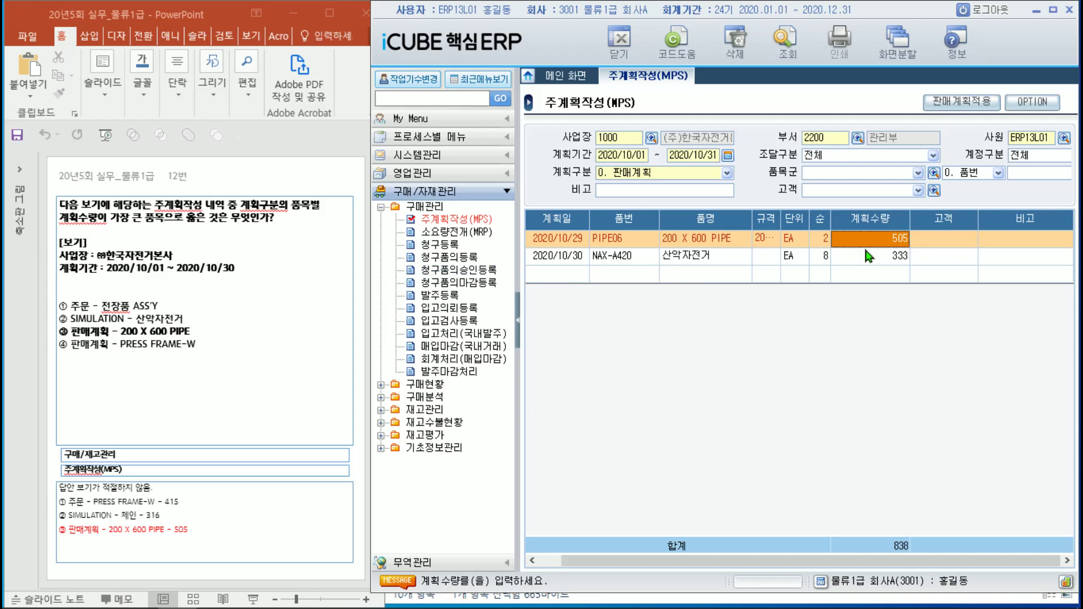
# - Compare the answer options of question 12 on the PowerPoint slide with the 판매계획 items in the ERP grid
pyautogui.click(108, 303)
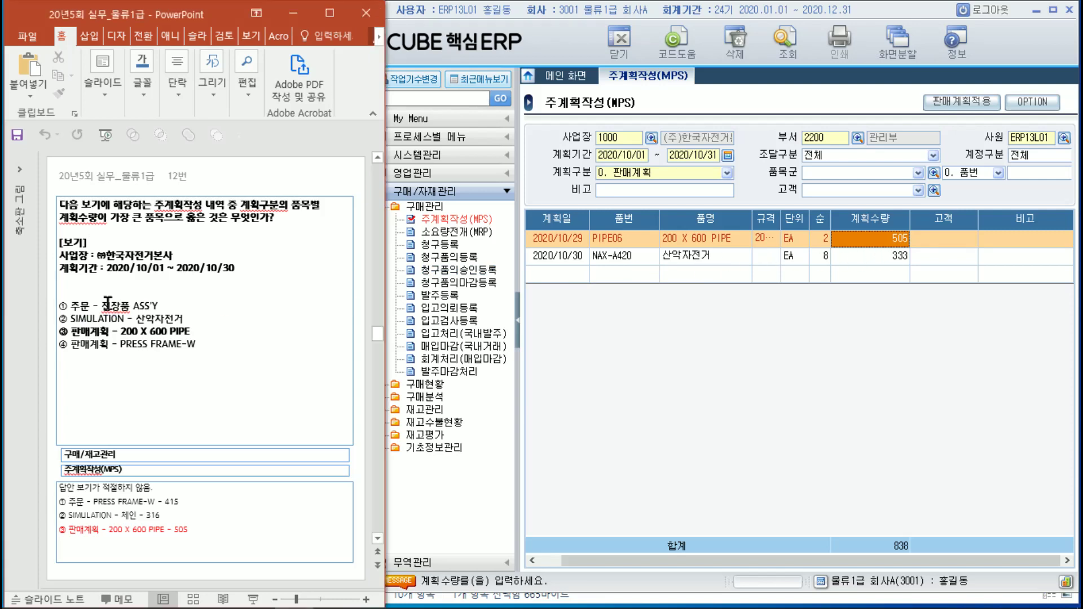
pyautogui.click(207, 317)
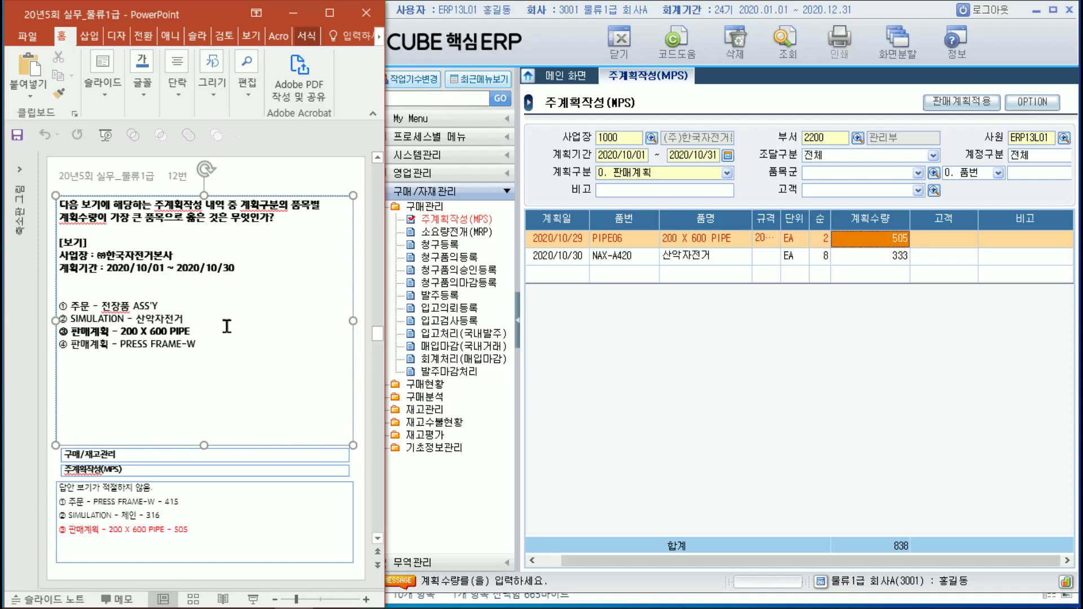
pyautogui.doubleClick(226, 333)
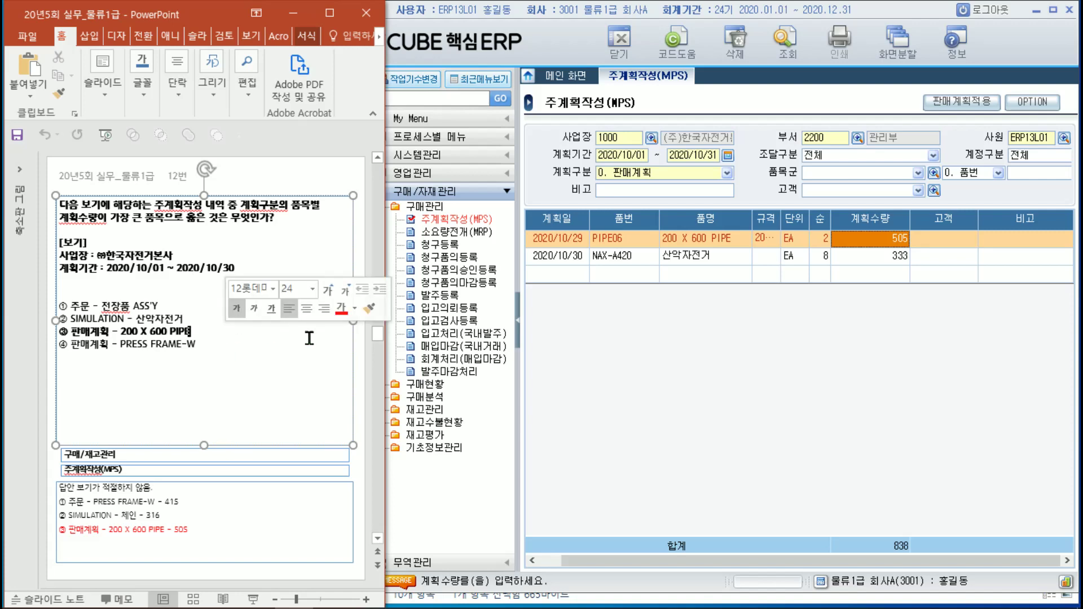
pyautogui.click(249, 347)
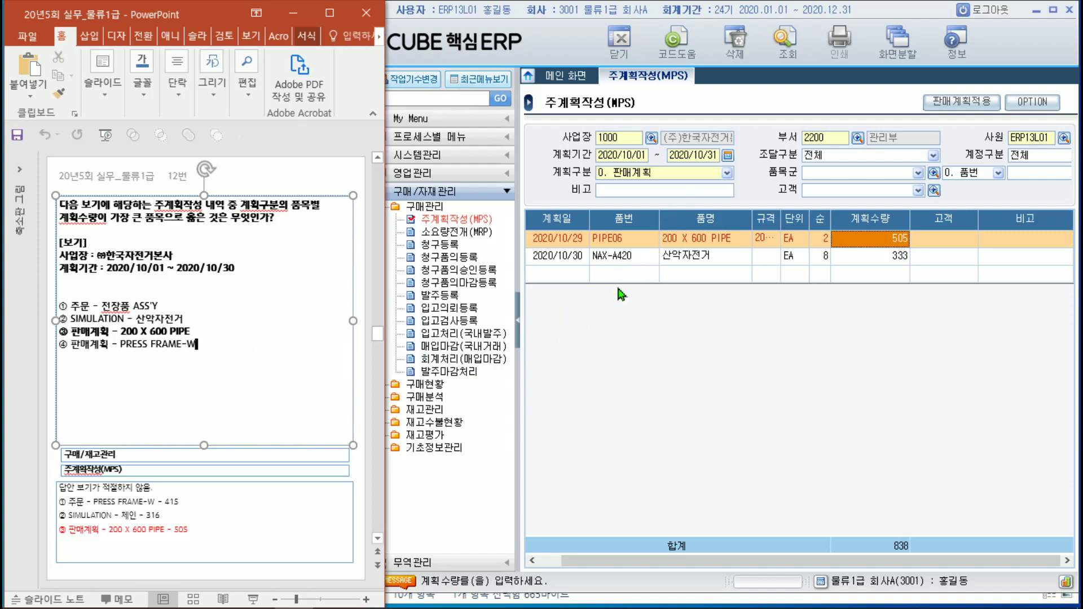
pyautogui.click(670, 260)
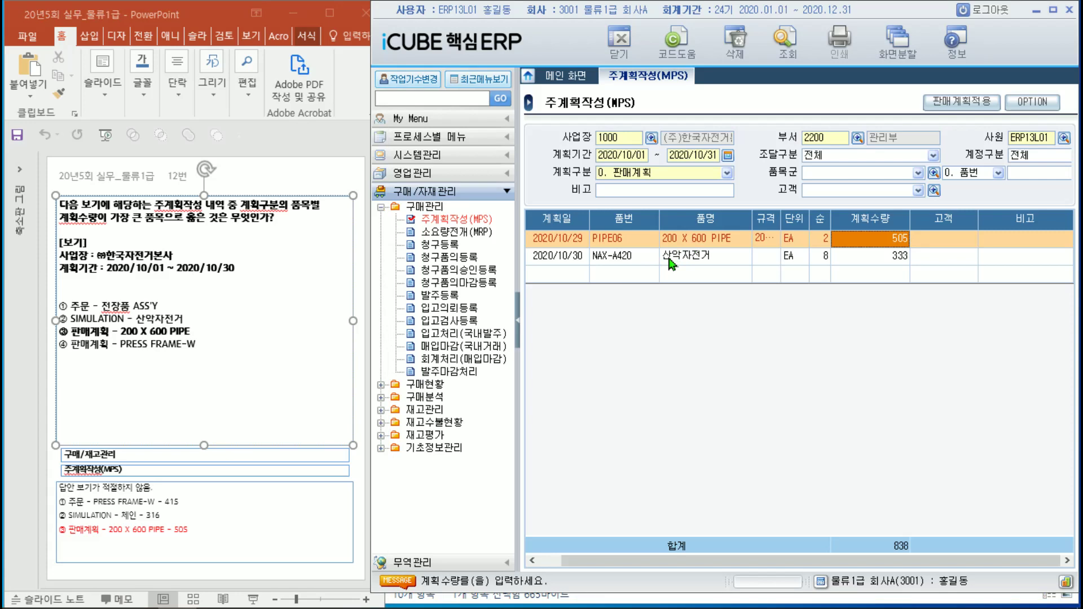
pyautogui.click(213, 331)
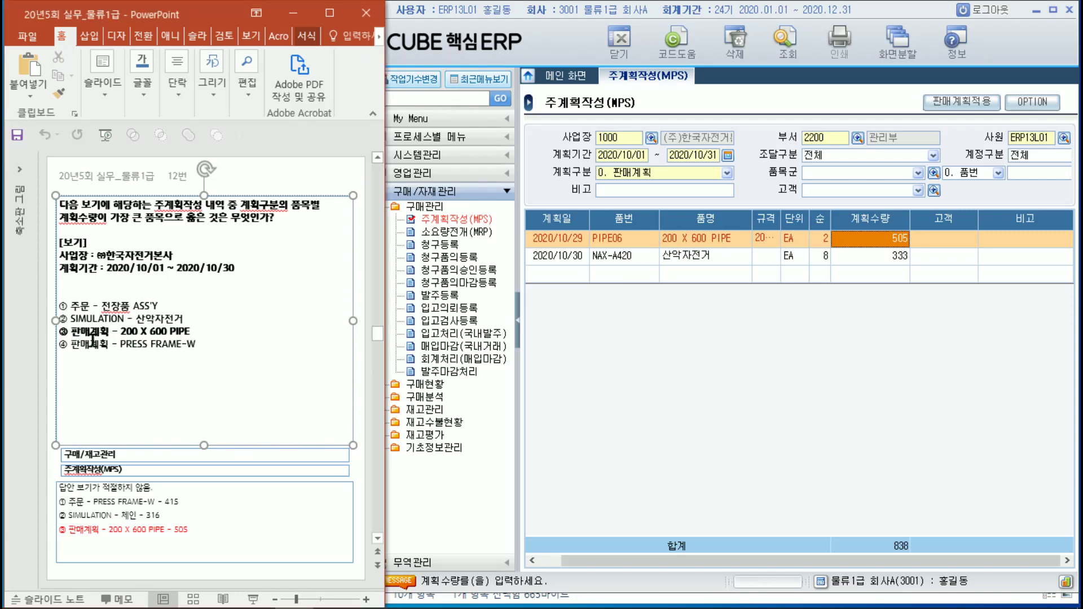
pyautogui.moveTo(191, 331); pyautogui.dragTo(57, 331)
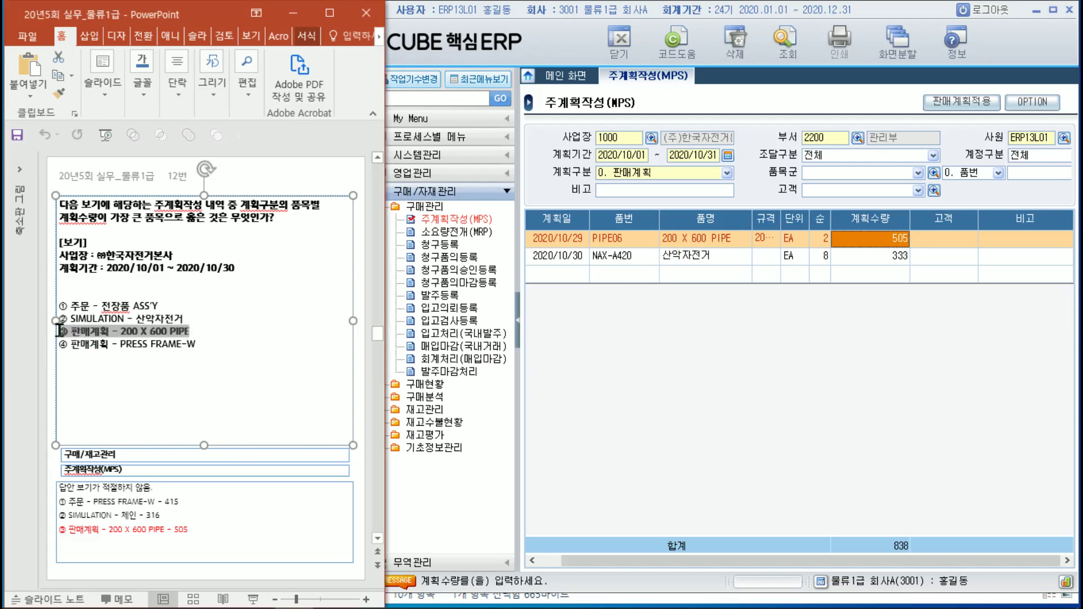
pyautogui.click(223, 331)
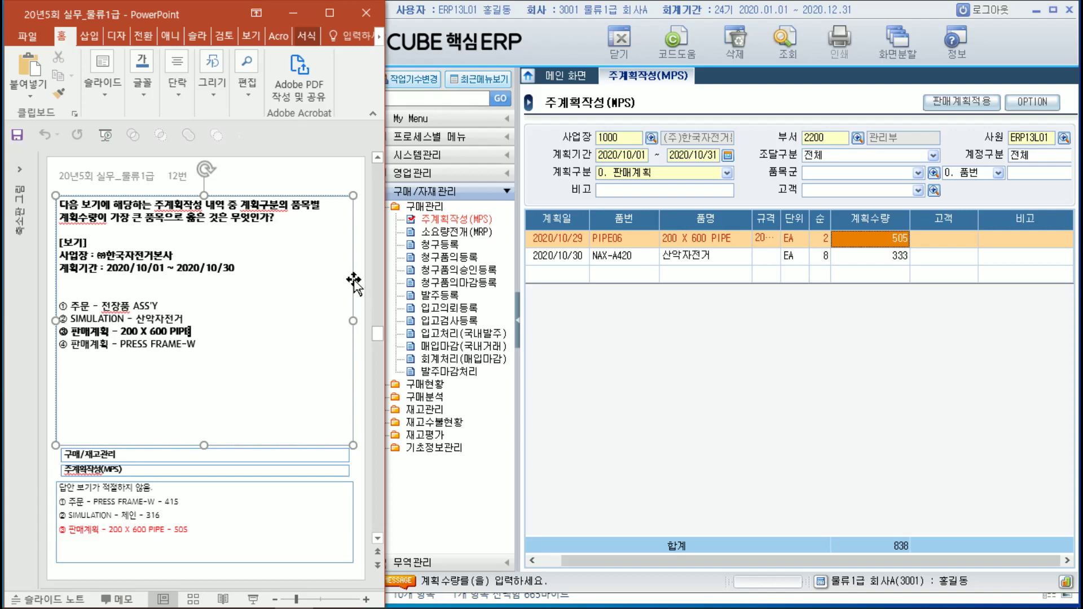
# - Go to question 13 in the PowerPoint deck and read its conditions in full-screen view
pyautogui.scroll(-1, 336, 284)
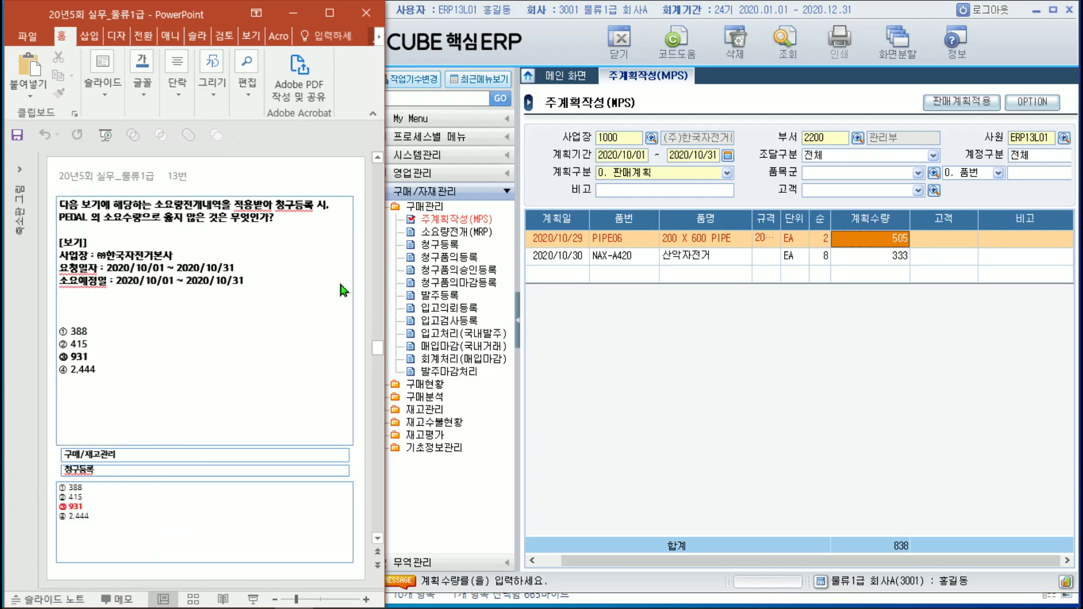
pyautogui.hotkey('shift', 'F5')
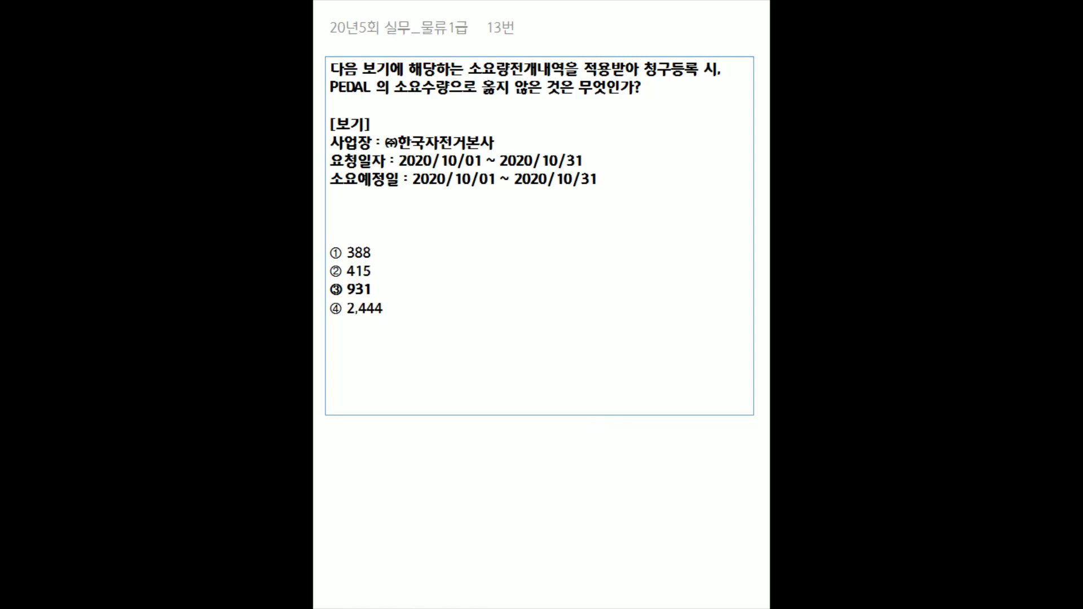
pyautogui.press('Escape')
# - Open 청구등록 in iCUBE 핵심ERP and set 요청일자 to 2020/10/01 ~ 2020/10/31
pyautogui.click(452, 246)
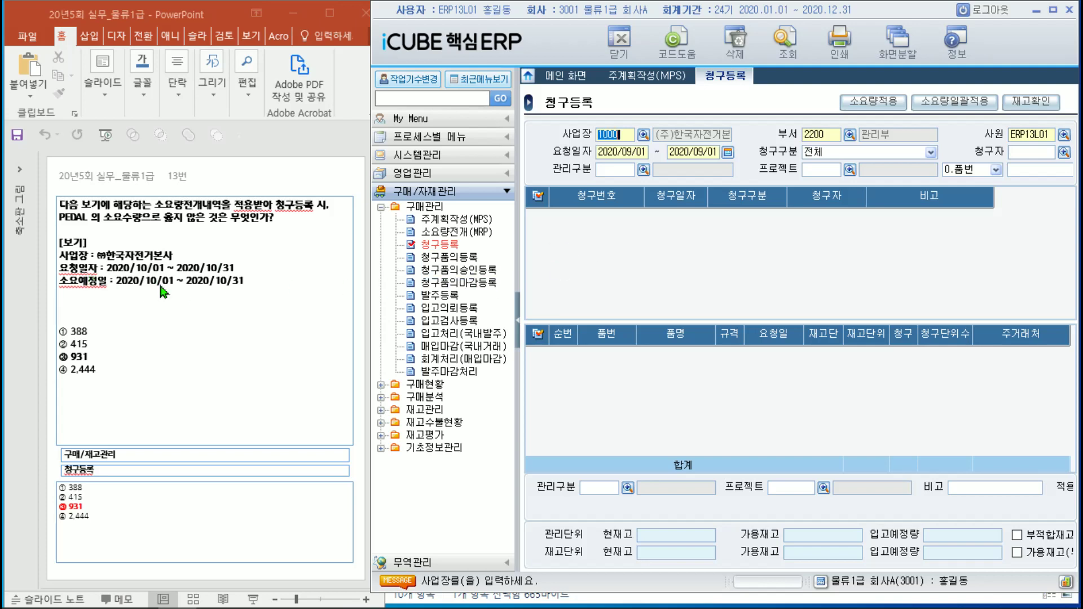
pyautogui.click(732, 156)
pyautogui.click(830, 241)
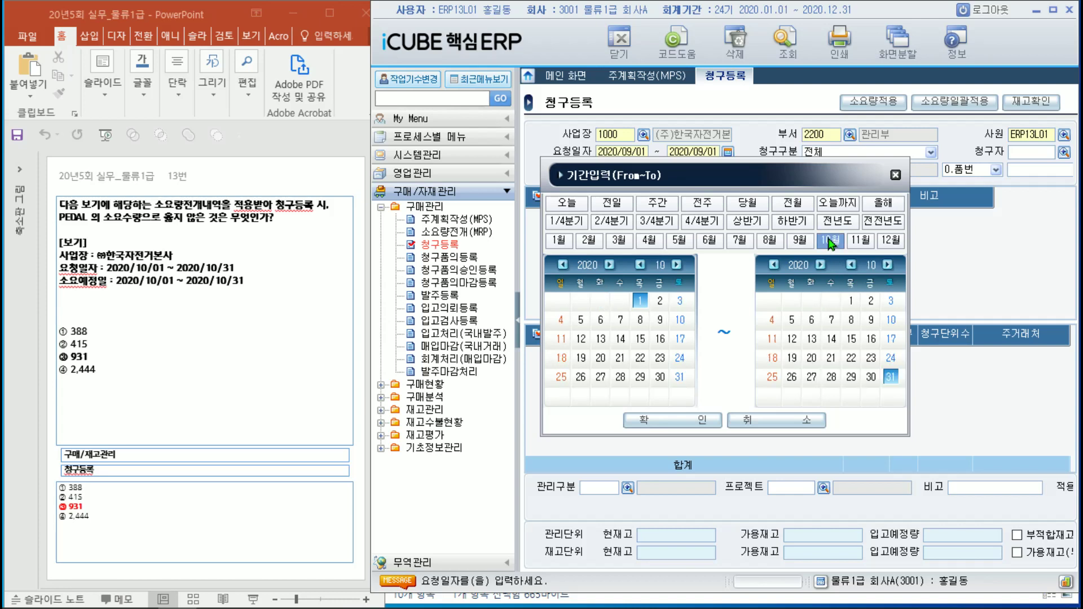
pyautogui.click(643, 421)
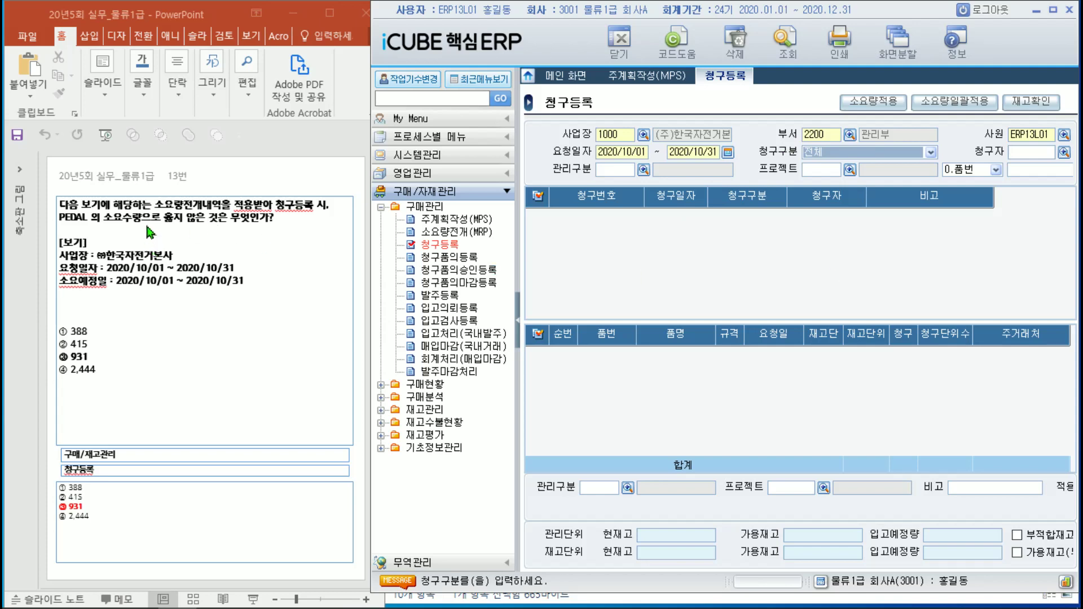
# - Retrieve the purchase requests for the period and open the 소요량적용 window
pyautogui.click(870, 110)
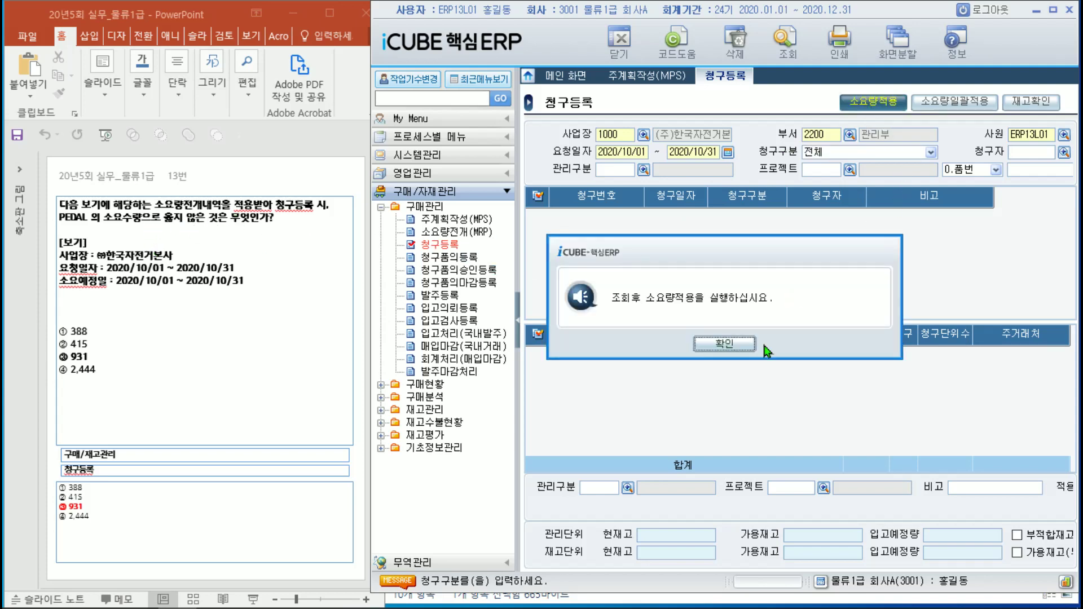
pyautogui.click(733, 344)
pyautogui.click(785, 42)
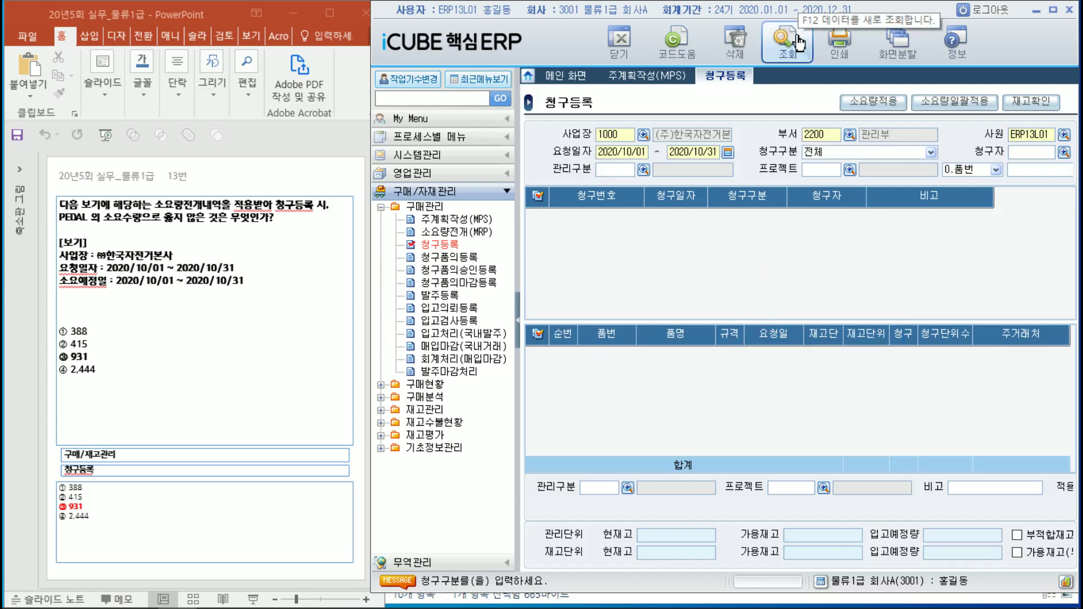
pyautogui.click(874, 102)
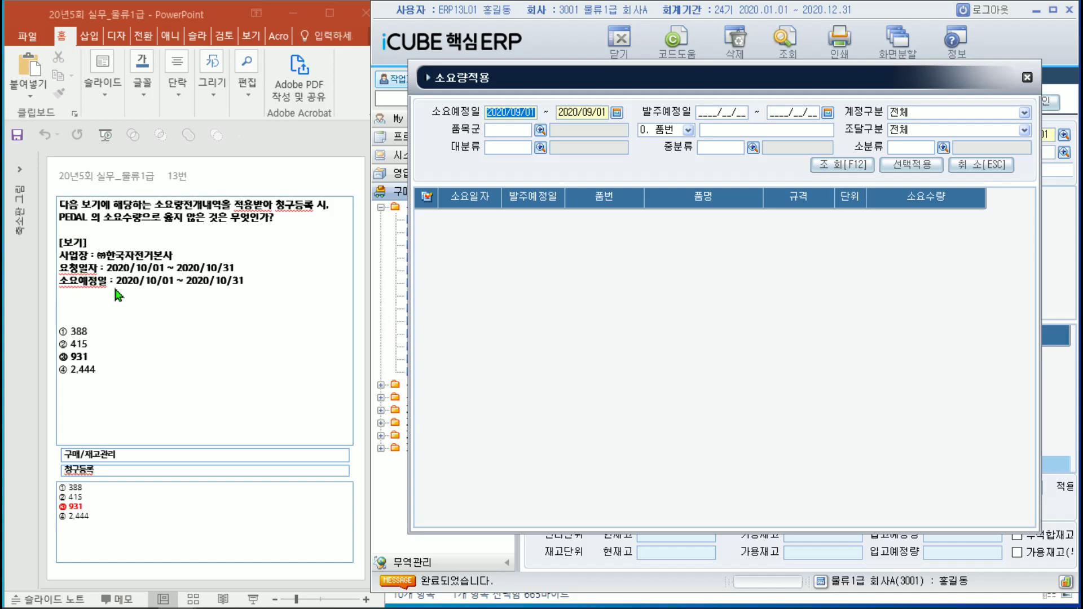
# - Set 소요예정일 to 2020/10/01 ~ 2020/10/31 and retrieve the material requirements
pyautogui.click(618, 112)
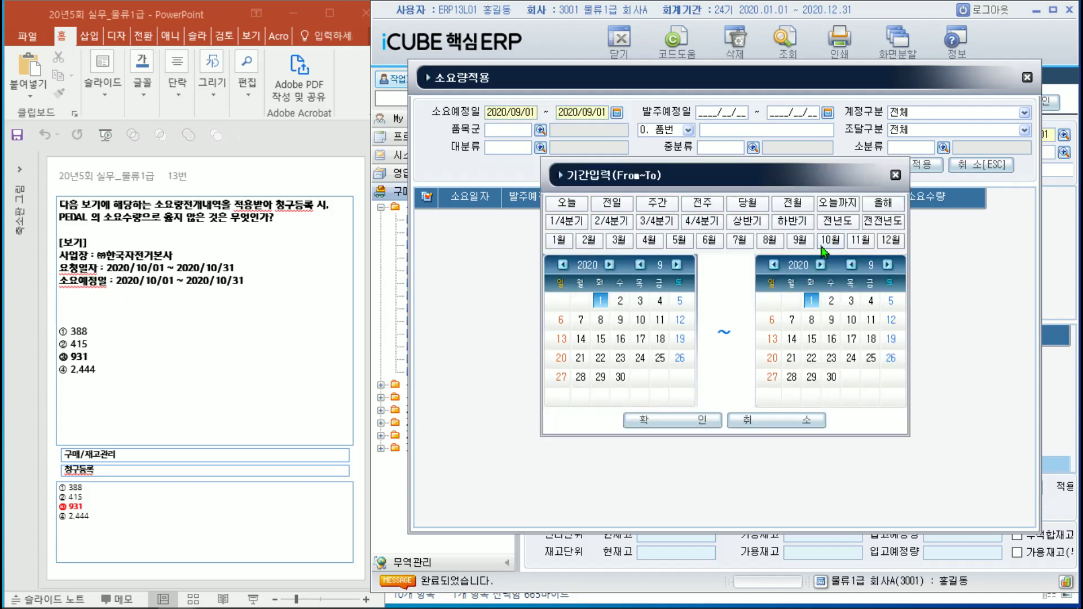
pyautogui.click(823, 241)
pyautogui.click(647, 424)
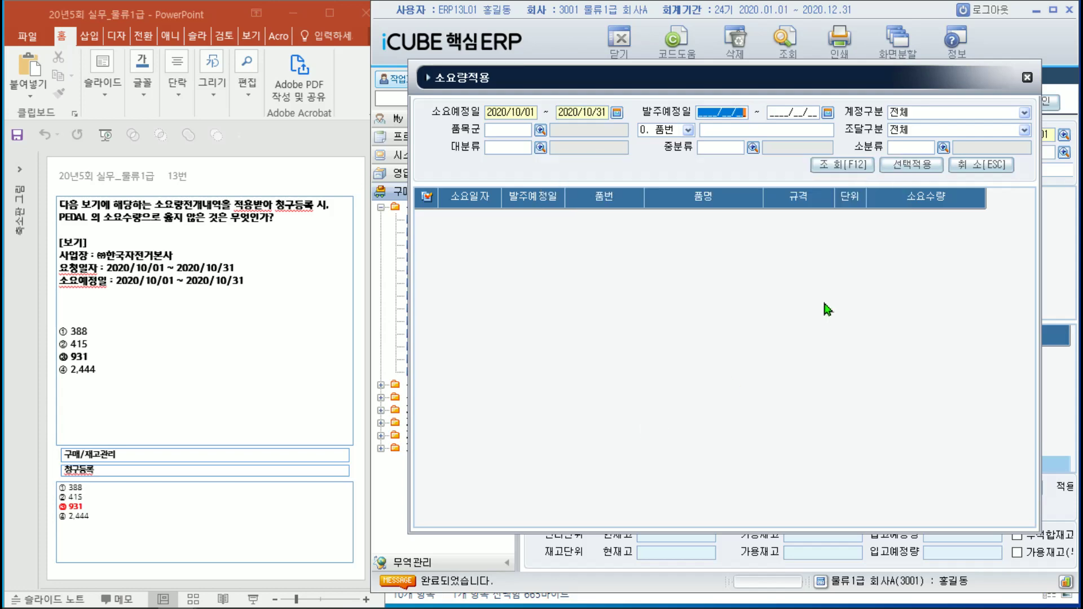
pyautogui.click(840, 167)
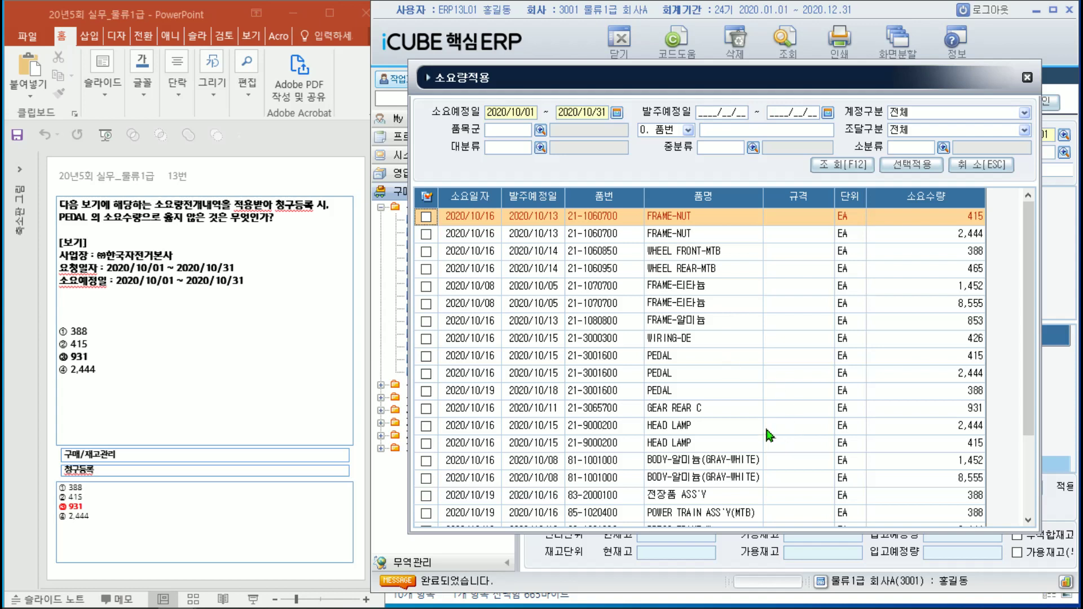
# - Check the 소요수량 of each PEDAL row against the answer options of question 13
pyautogui.click(663, 378)
pyautogui.click(722, 359)
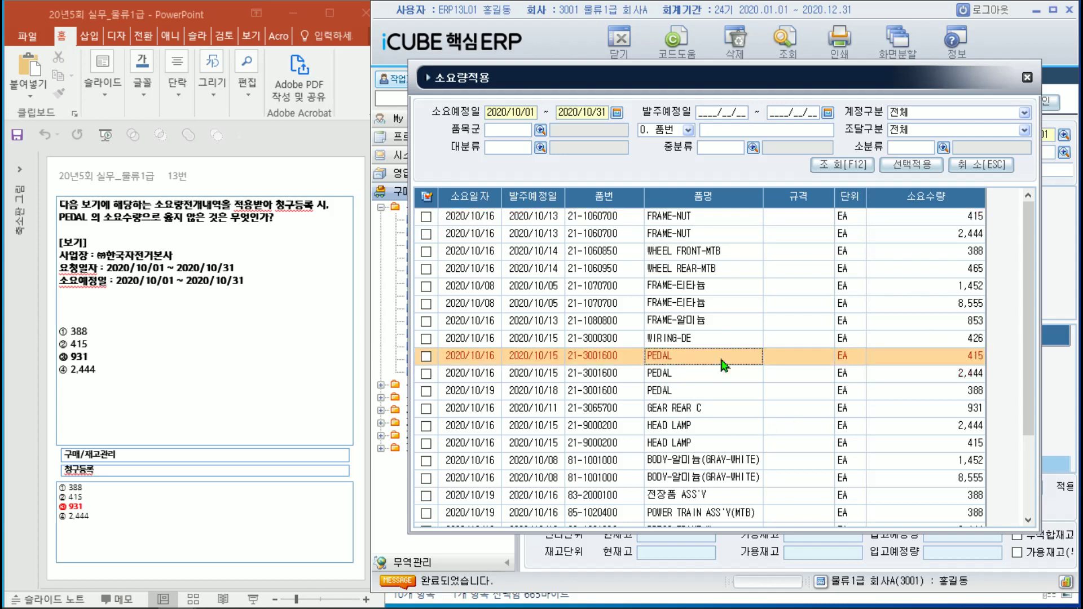
pyautogui.click(700, 376)
pyautogui.click(700, 363)
pyautogui.click(765, 370)
pyautogui.click(734, 360)
pyautogui.click(713, 395)
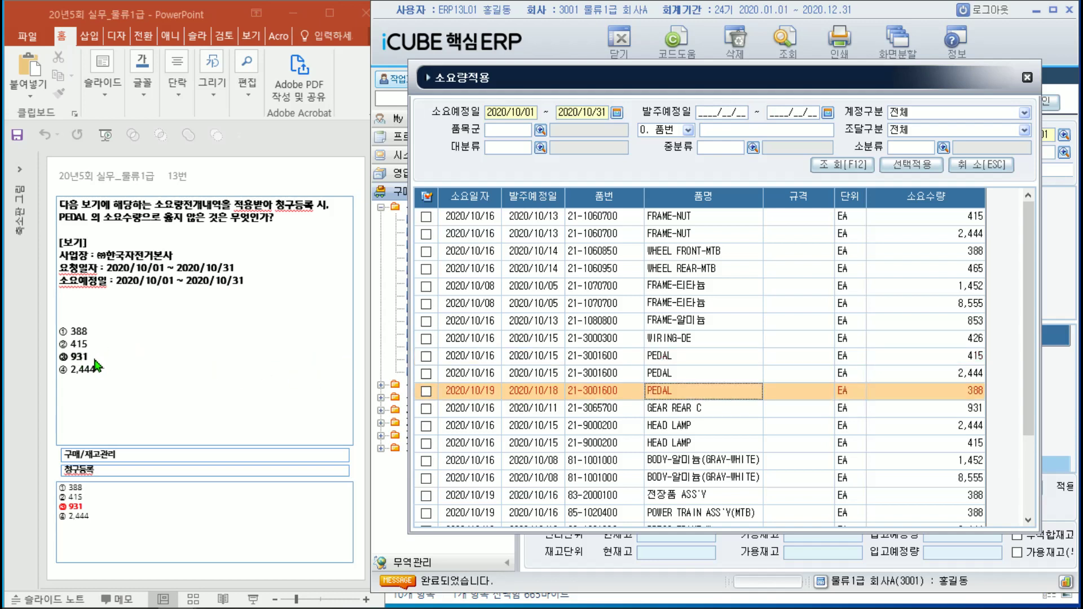
pyautogui.click(674, 375)
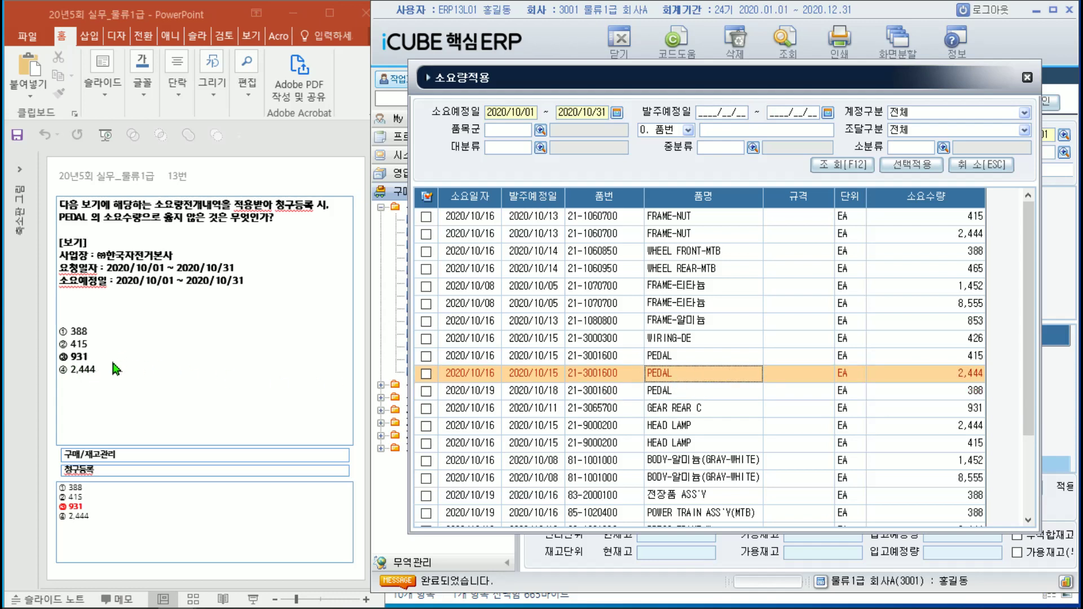
# - Examine the 품번, 소요일자 and 발주예정일 of the PEDAL rows, and close 소요량적용 without applying any
pyautogui.click(616, 372)
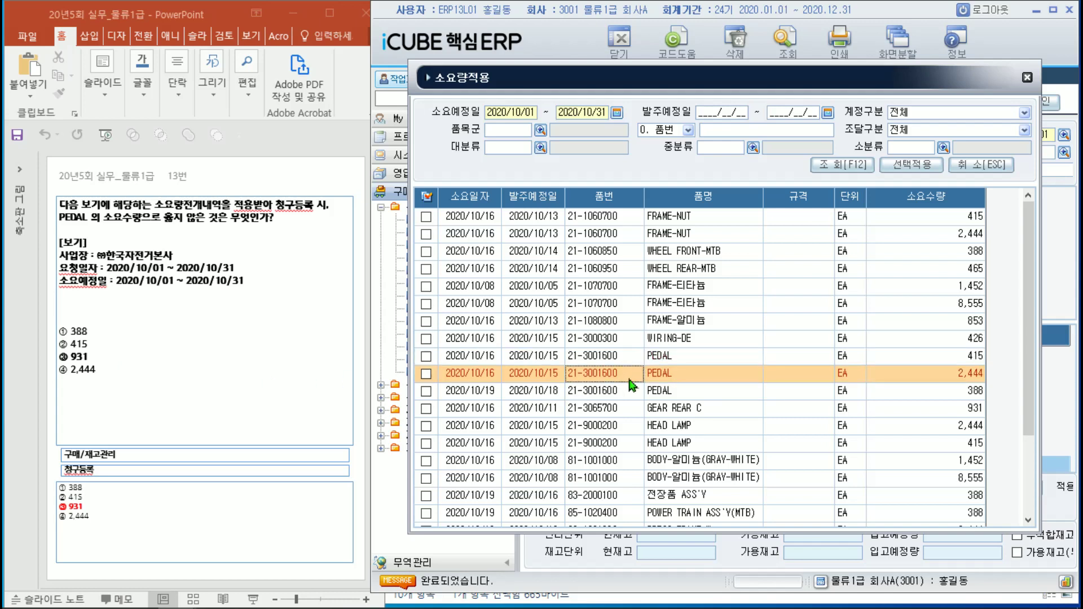
pyautogui.click(632, 391)
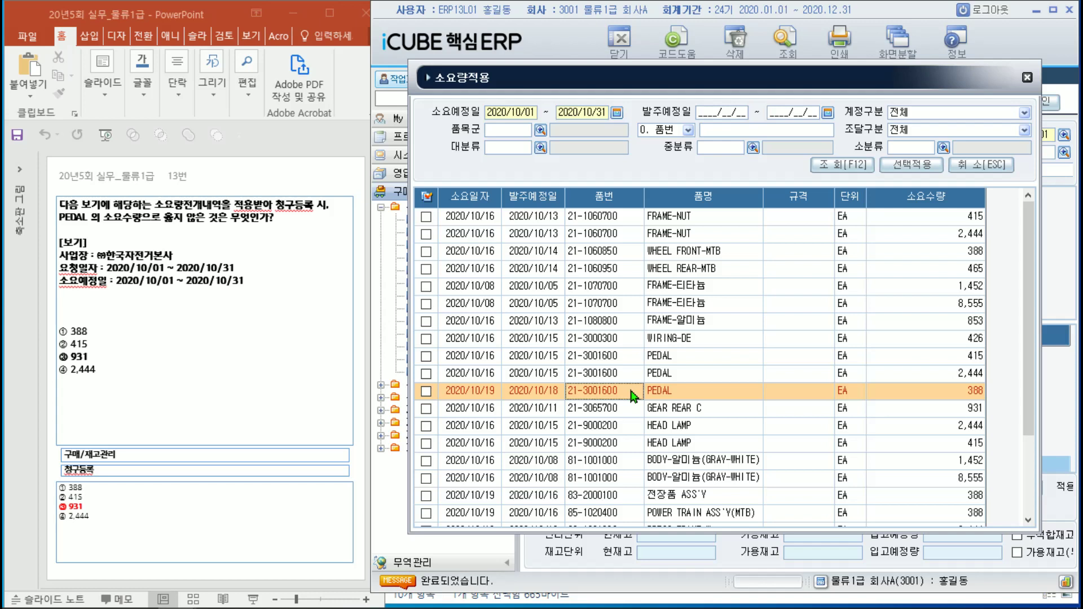
pyautogui.click(520, 375)
pyautogui.click(457, 364)
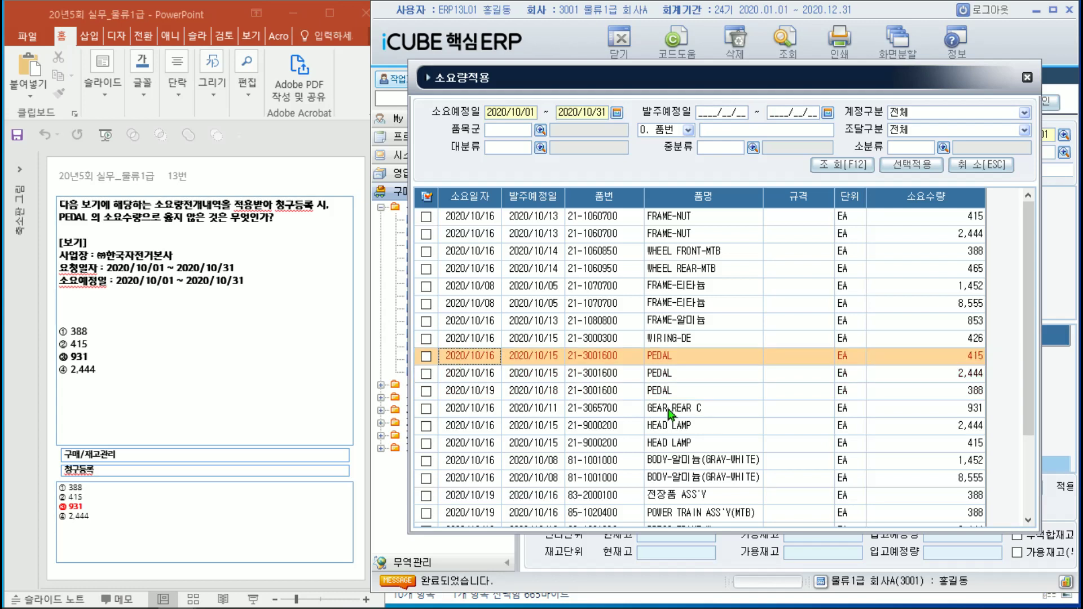
pyautogui.click(478, 375)
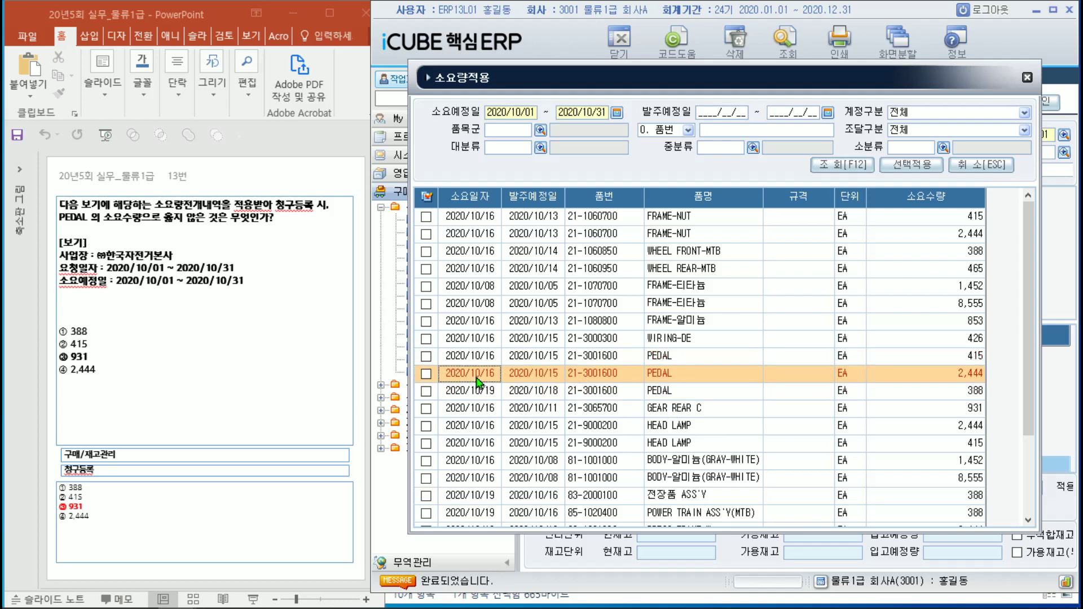
pyautogui.click(480, 391)
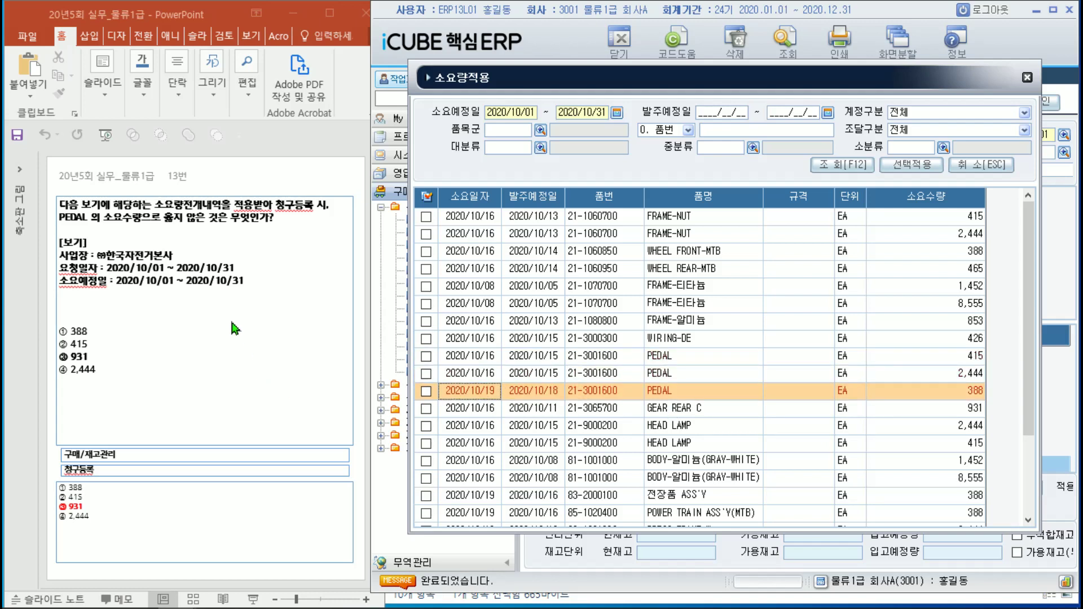
pyautogui.click(588, 358)
pyautogui.click(583, 373)
pyautogui.click(527, 394)
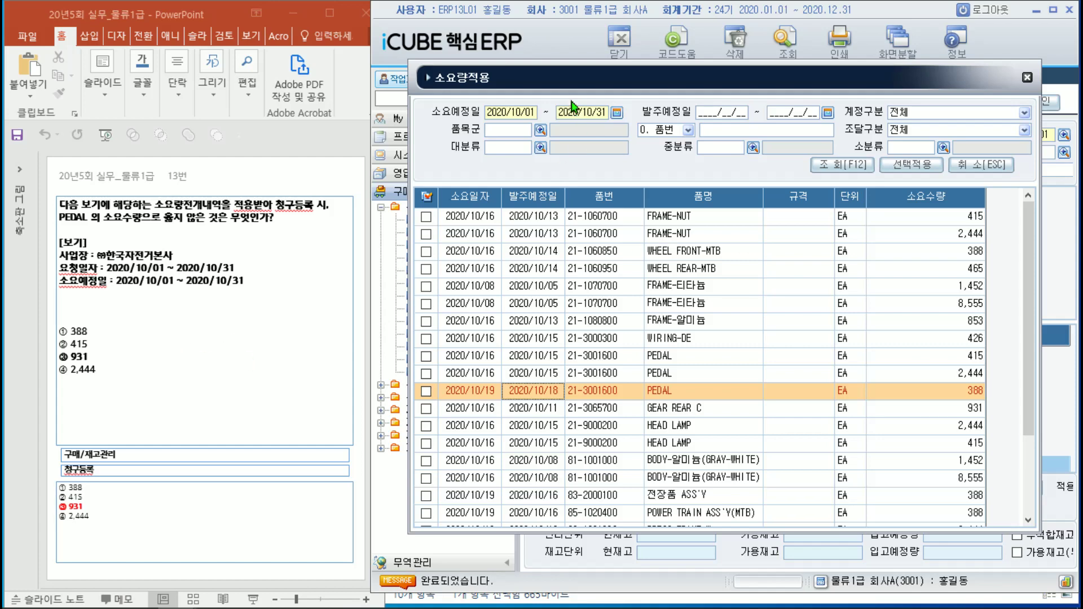
pyautogui.click(1027, 77)
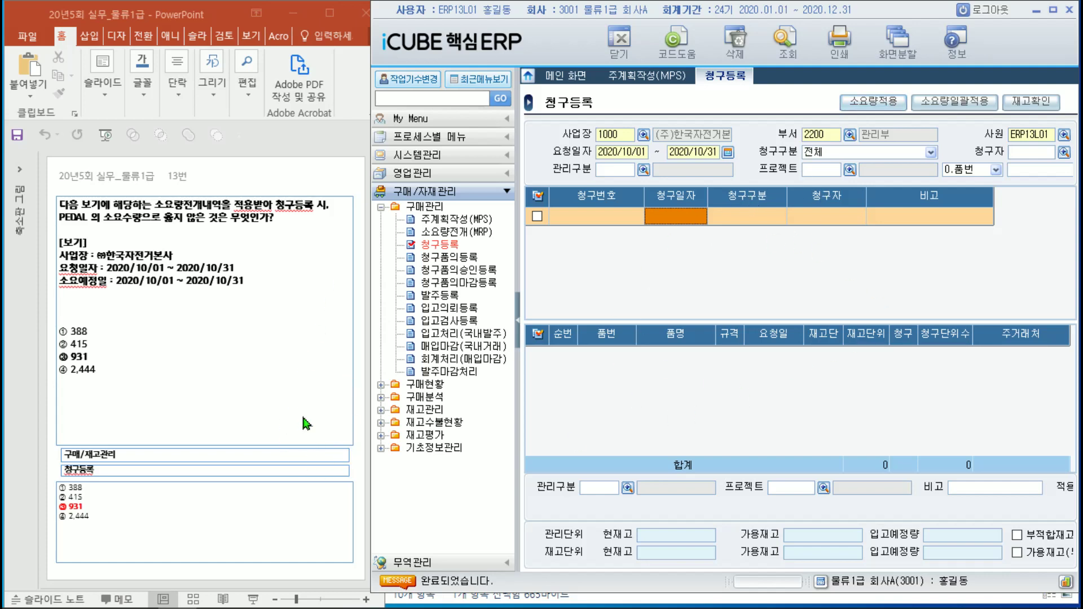
# - Go to question 14 in the PowerPoint deck and read its purchase order conditions in full-screen view
pyautogui.scroll(-1, 306, 418)
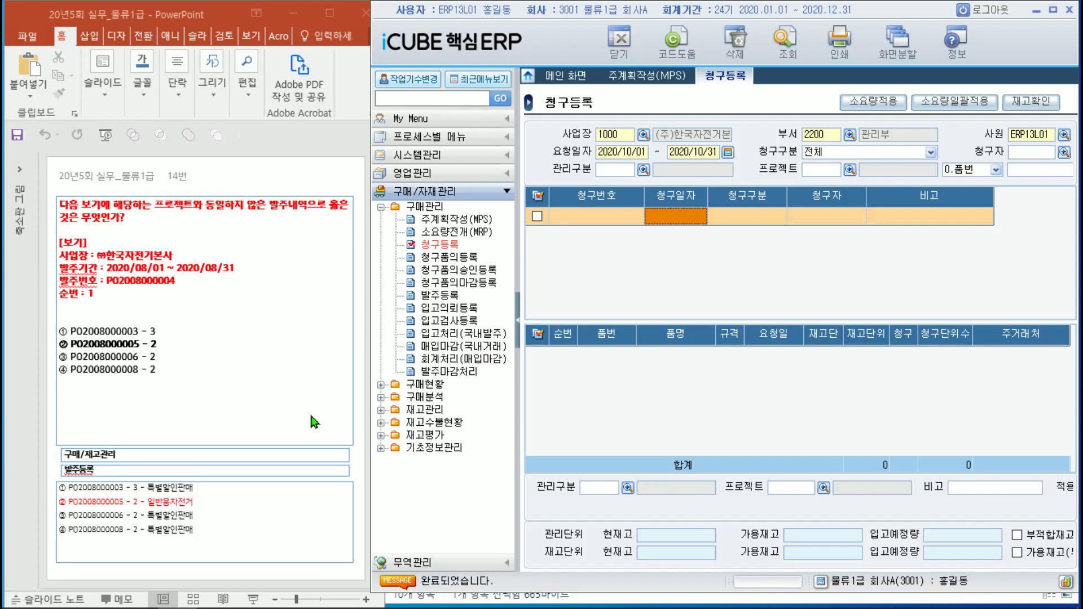
pyautogui.click(303, 358)
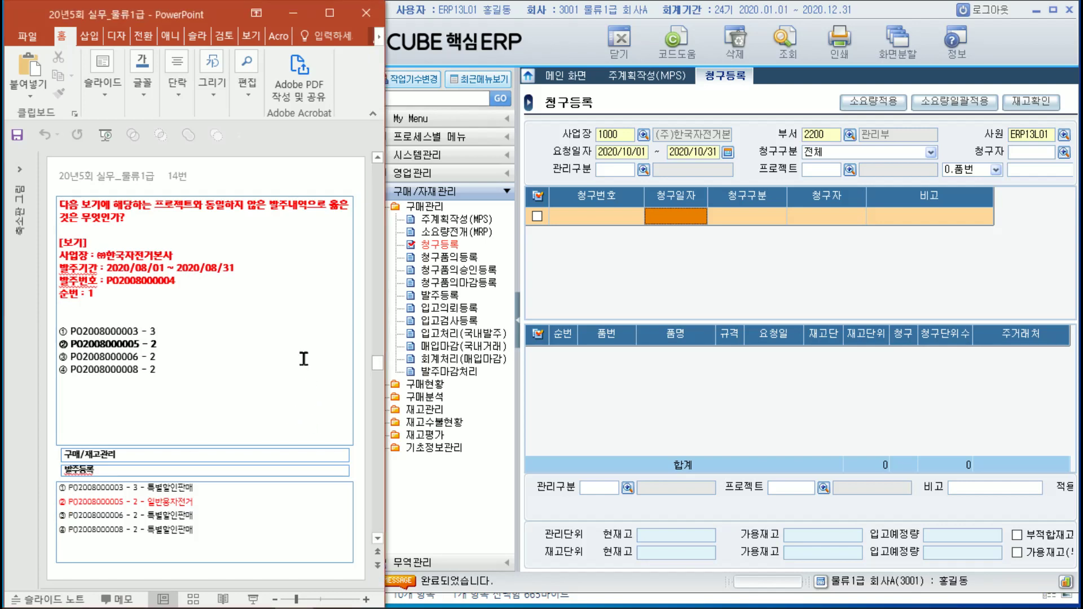
pyautogui.hotkey('shift', 'F5')
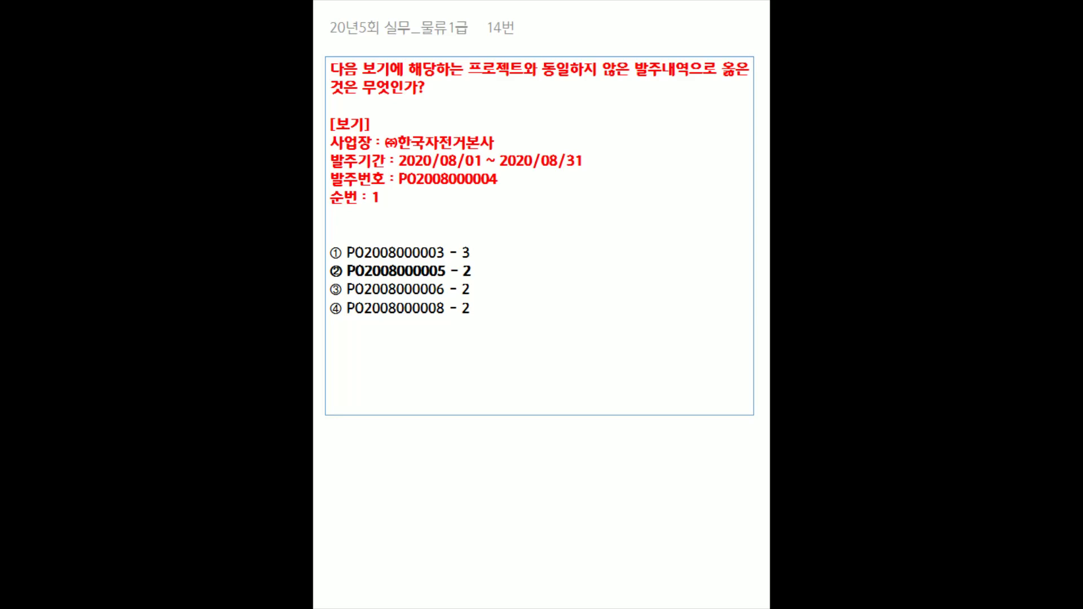
pyautogui.press('Escape')
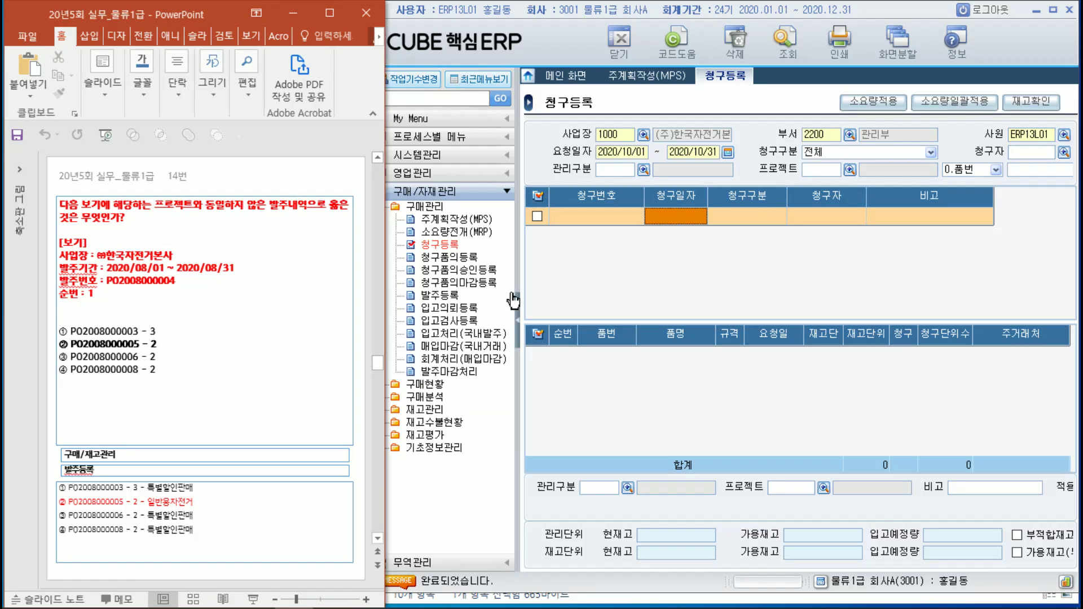
# - Open 발주등록 and retrieve the purchase orders for 발주기간 2020/08/01 ~ 2020/08/31
pyautogui.click(440, 295)
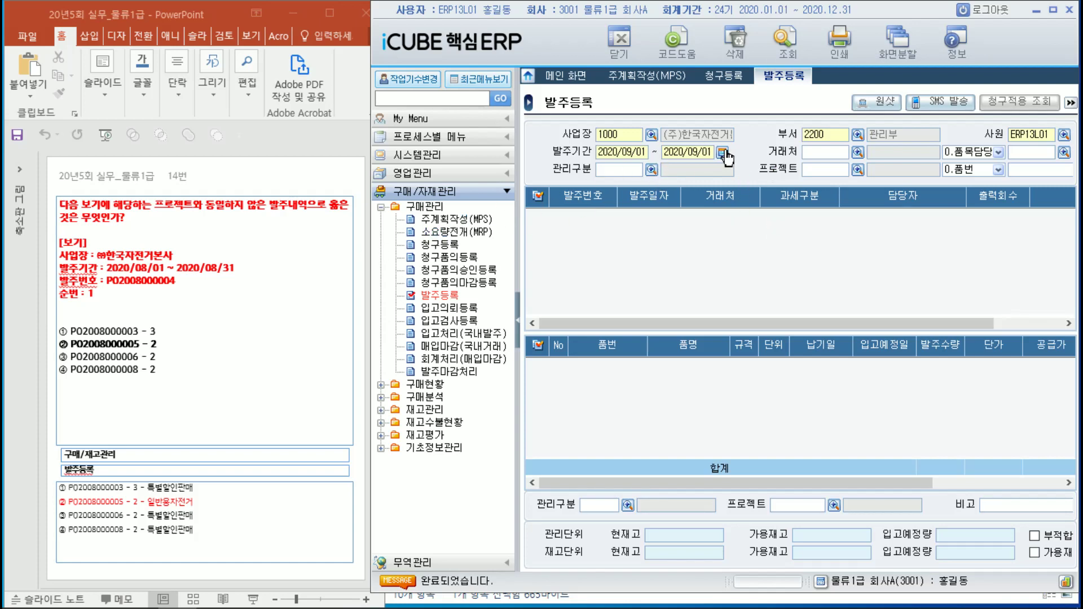
pyautogui.click(723, 152)
pyautogui.click(770, 240)
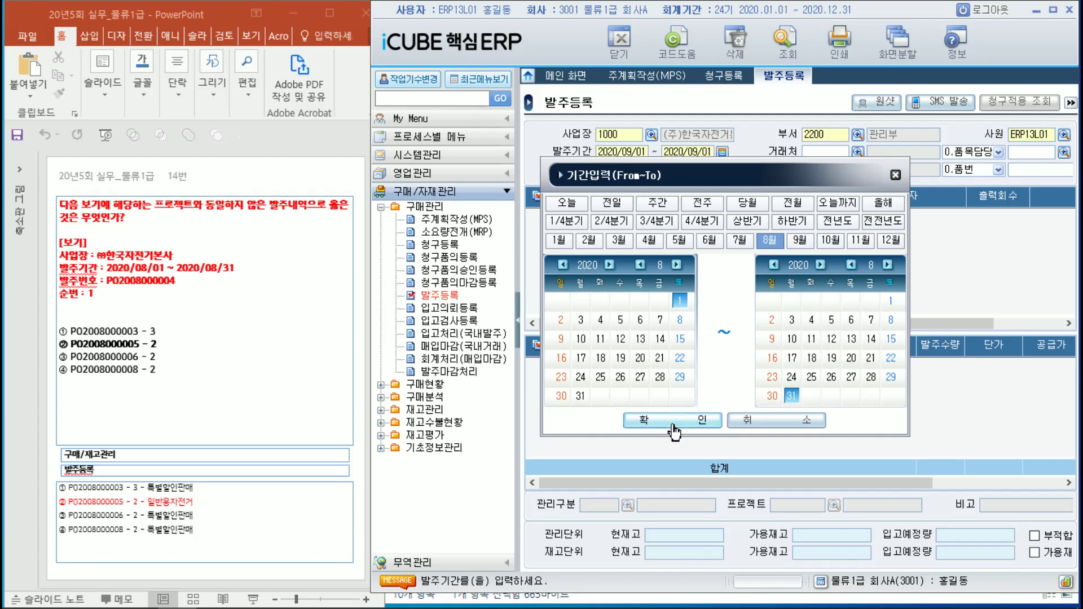
pyautogui.click(672, 420)
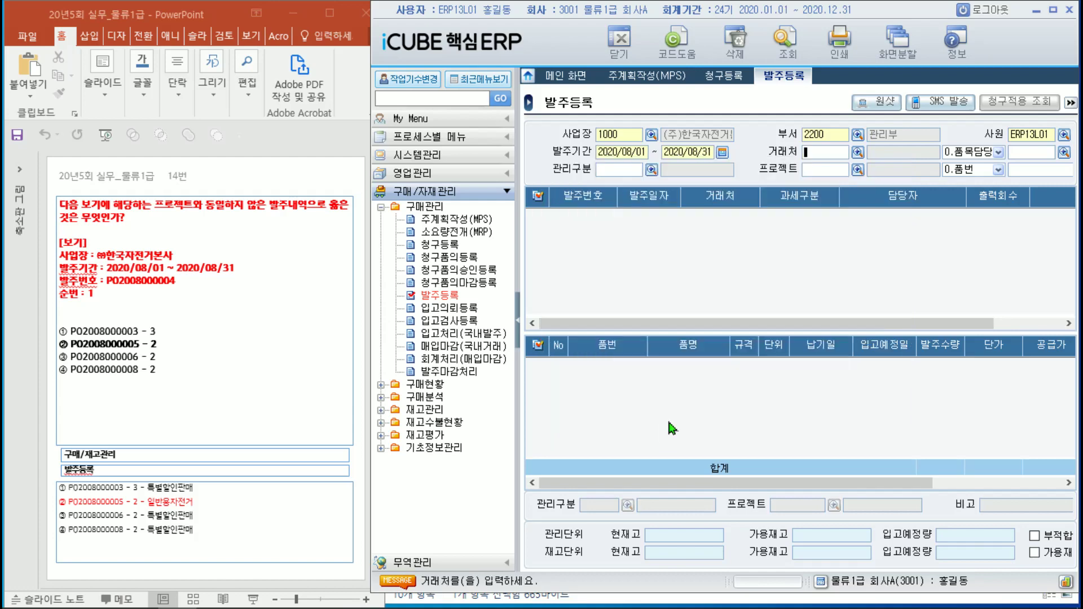
pyautogui.click(788, 41)
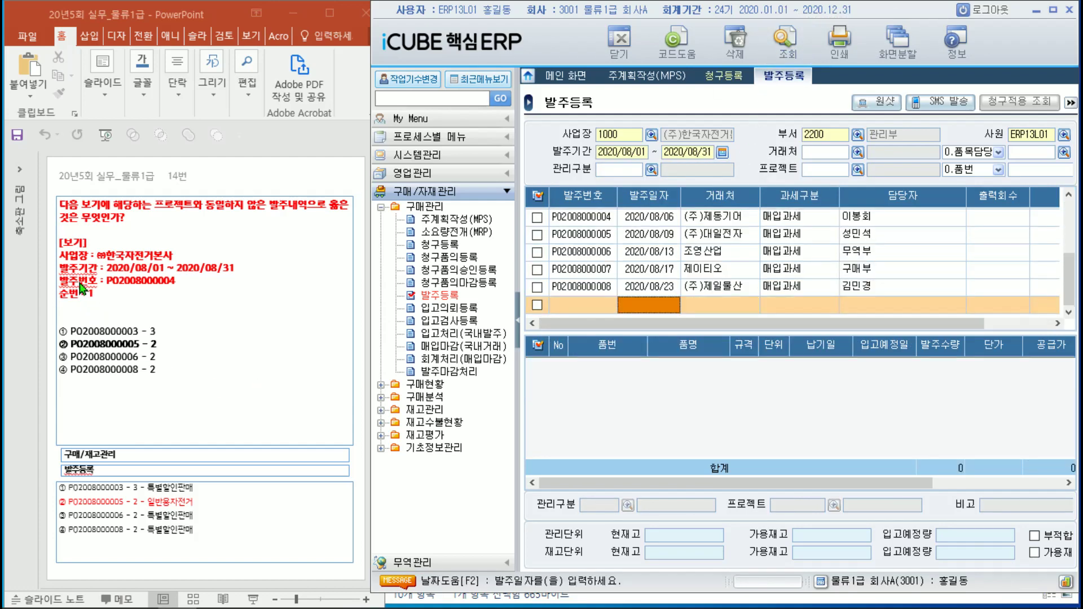
# - Check the 프로젝트 of each item line in the 2020/08/06 purchase order named in question 14
pyautogui.click(89, 295)
pyautogui.write('1')
pyautogui.click(588, 220)
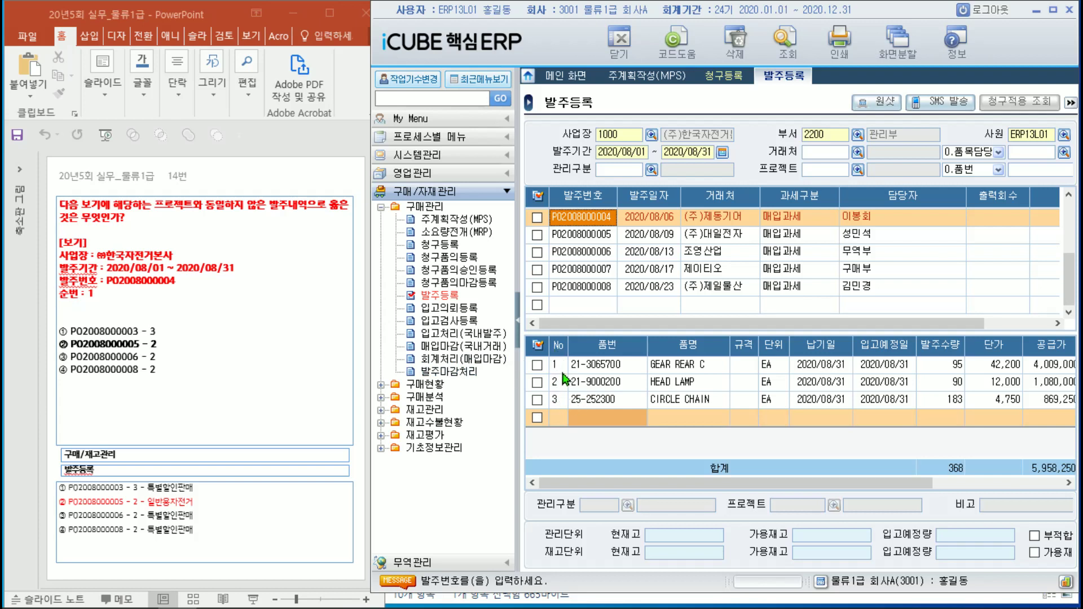
pyautogui.click(594, 369)
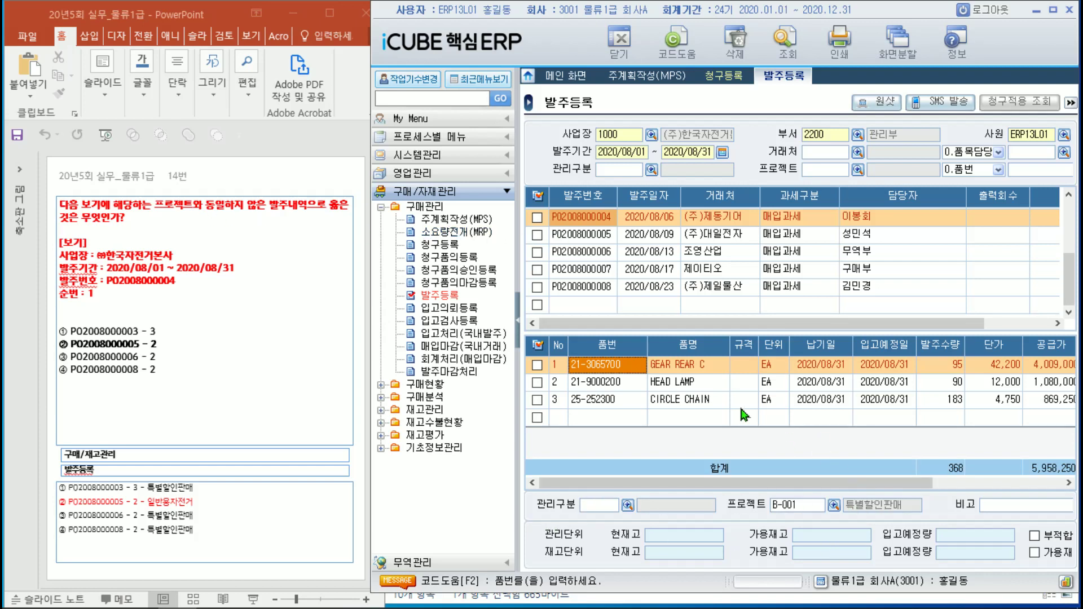
pyautogui.click(587, 383)
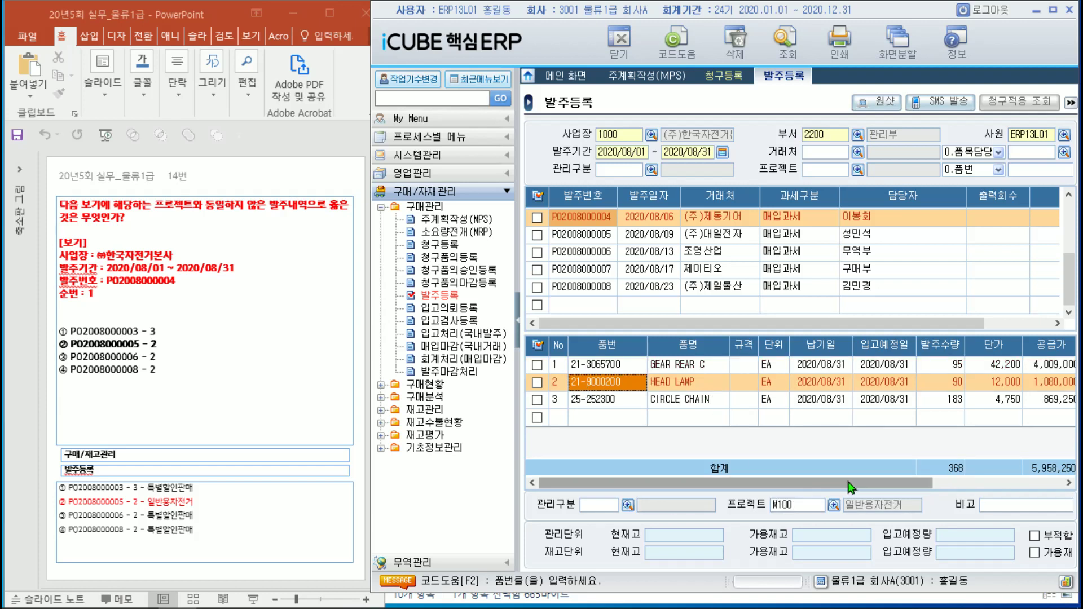
pyautogui.click(612, 400)
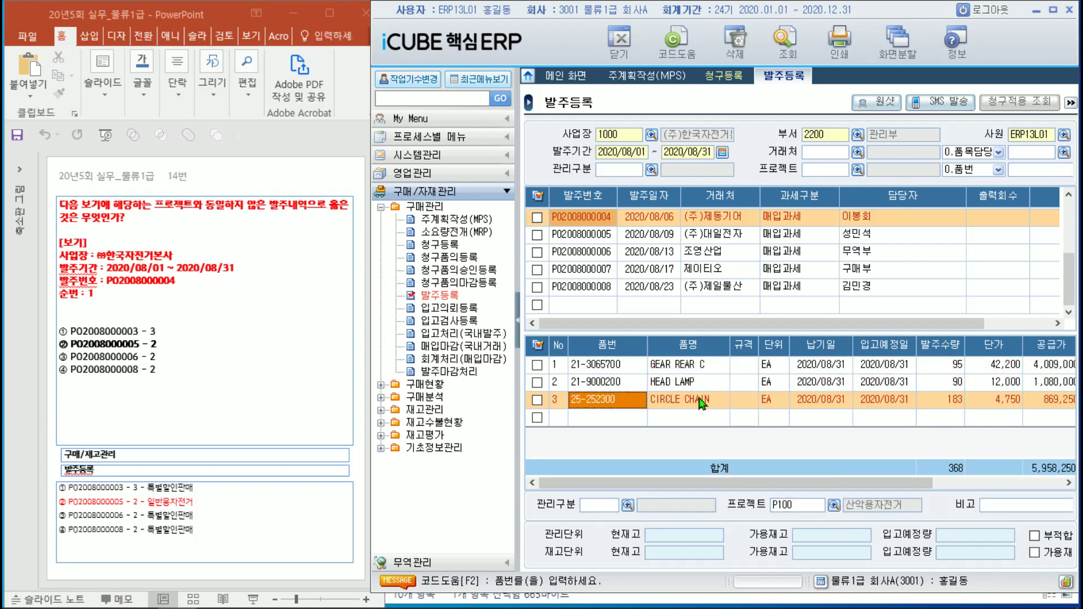
pyautogui.click(608, 384)
pyautogui.click(612, 369)
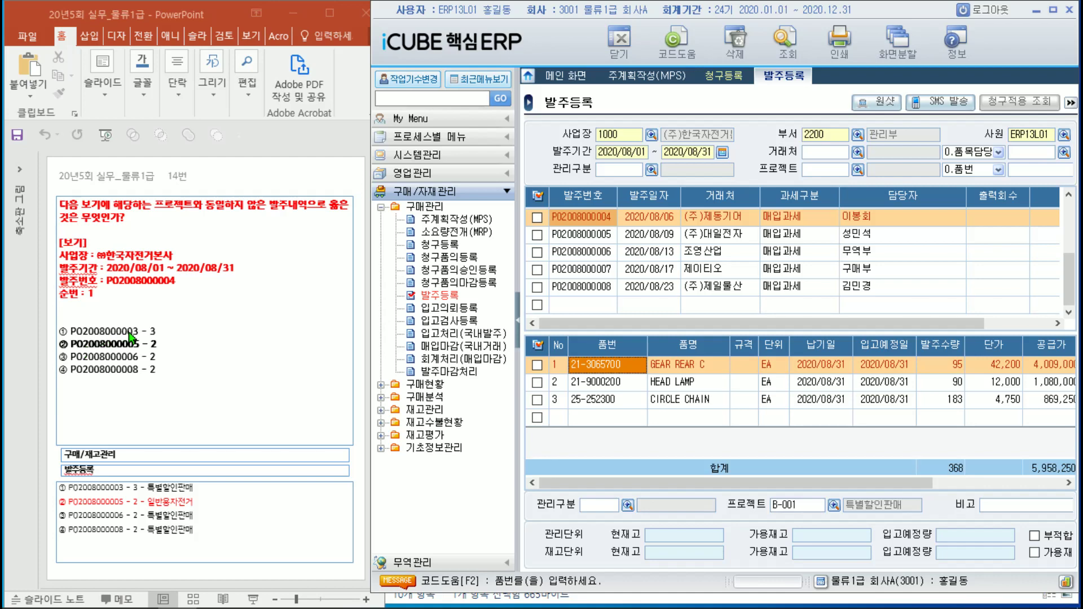
# - Look up the 프로젝트 of line 3 in the 2020/08/04 purchase order given as answer option 1
pyautogui.click(861, 255)
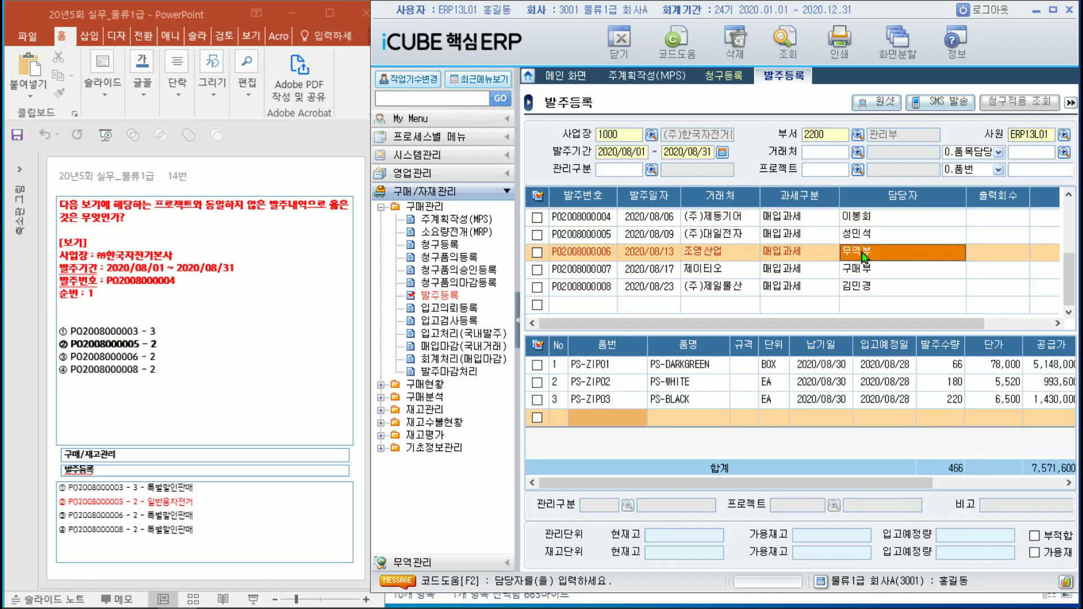
pyautogui.click(157, 339)
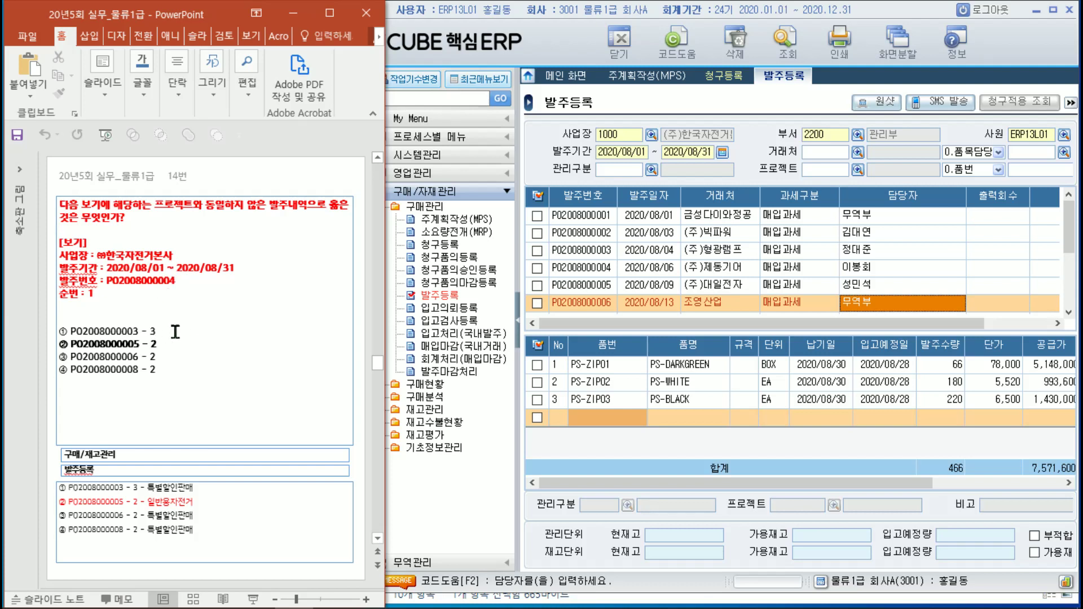
pyautogui.click(169, 332)
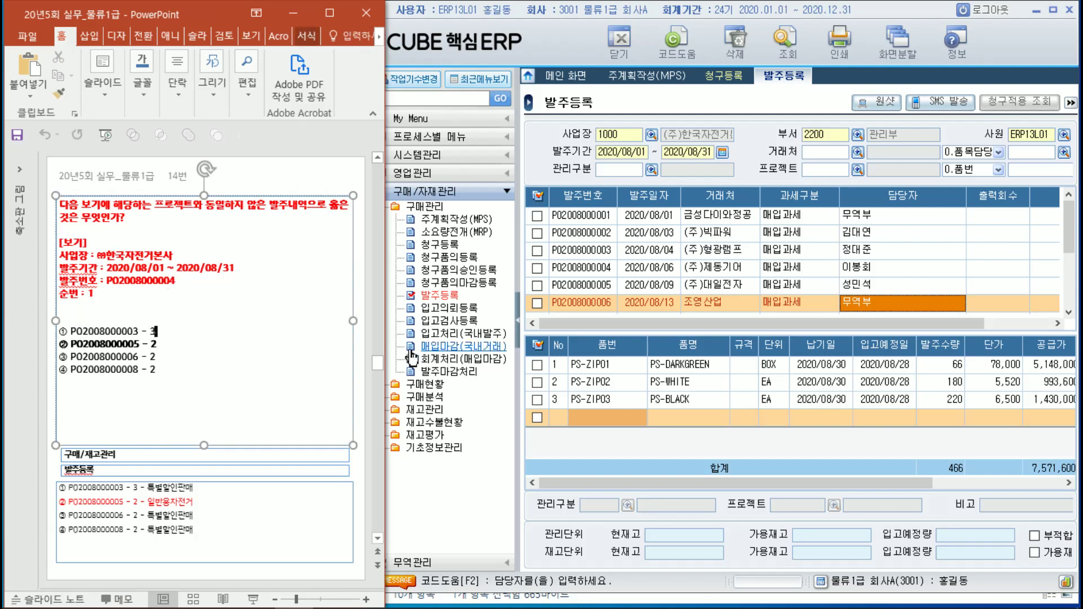
pyautogui.click(595, 258)
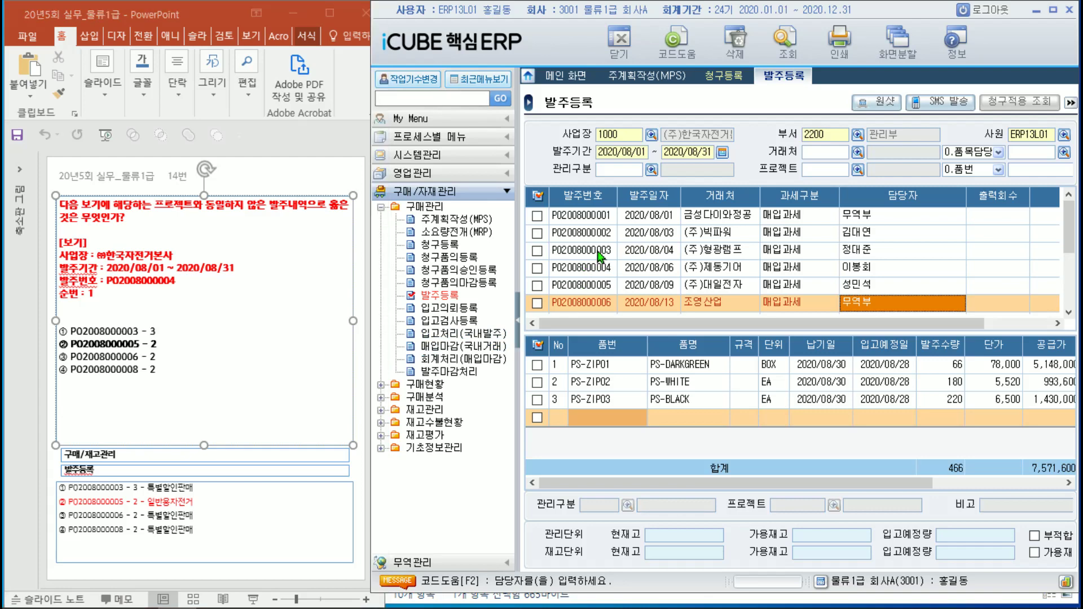
pyautogui.click(651, 251)
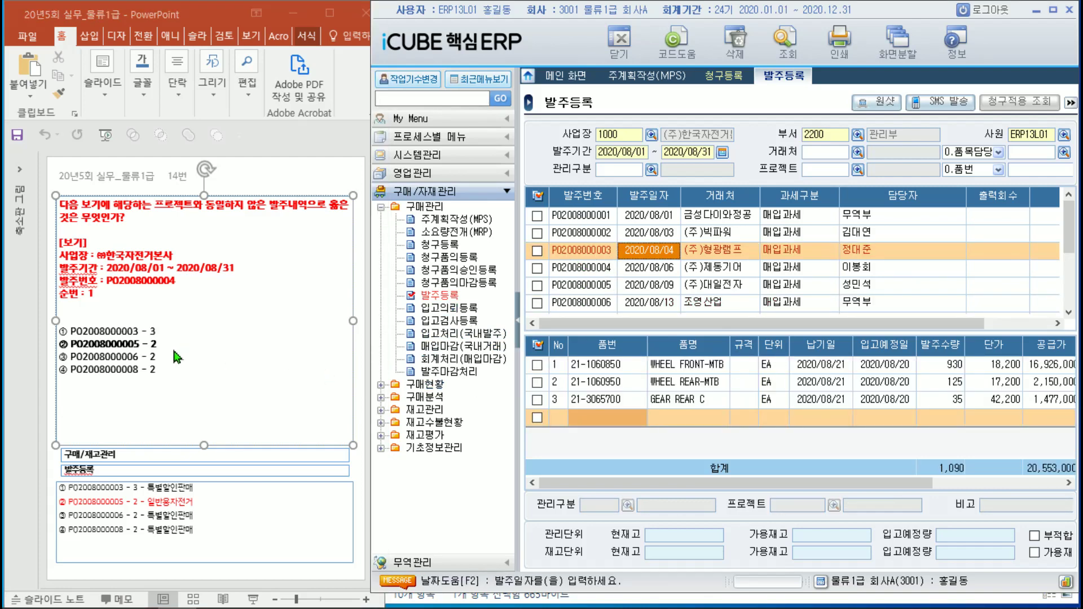
pyautogui.click(622, 401)
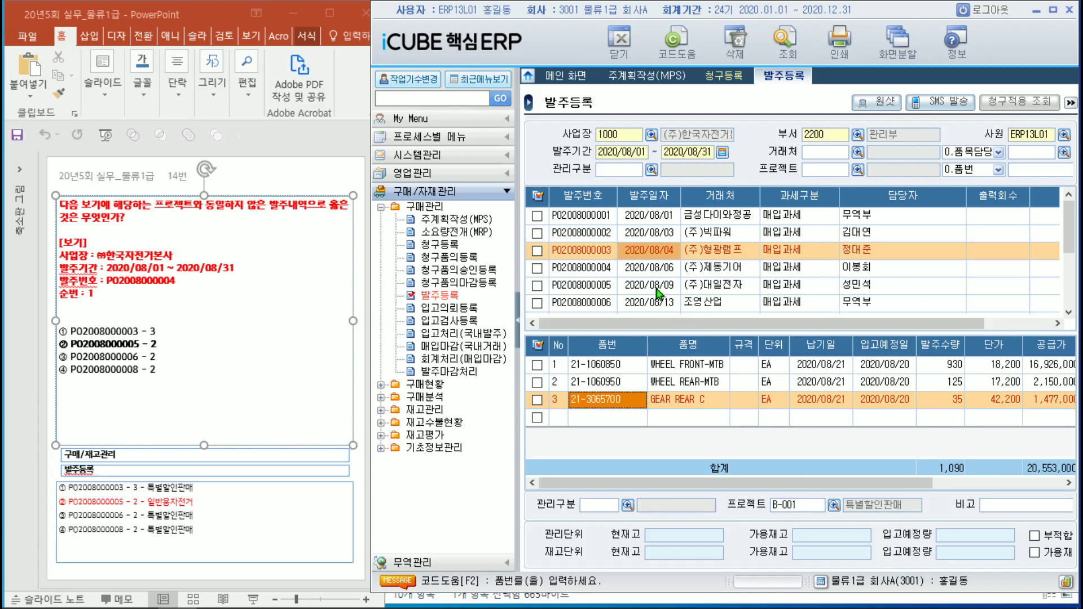
# - Compare the 프로젝트 of line 1 in the 2020/08/06 order with line 2 of the 2020/08/09 order from answer option 2
pyautogui.click(630, 272)
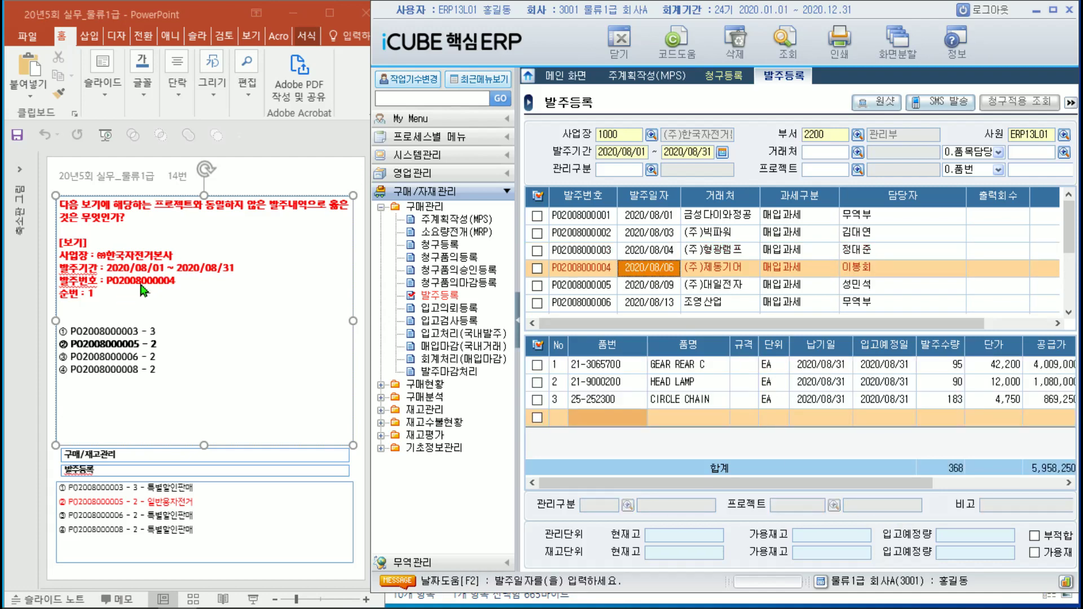
pyautogui.click(637, 363)
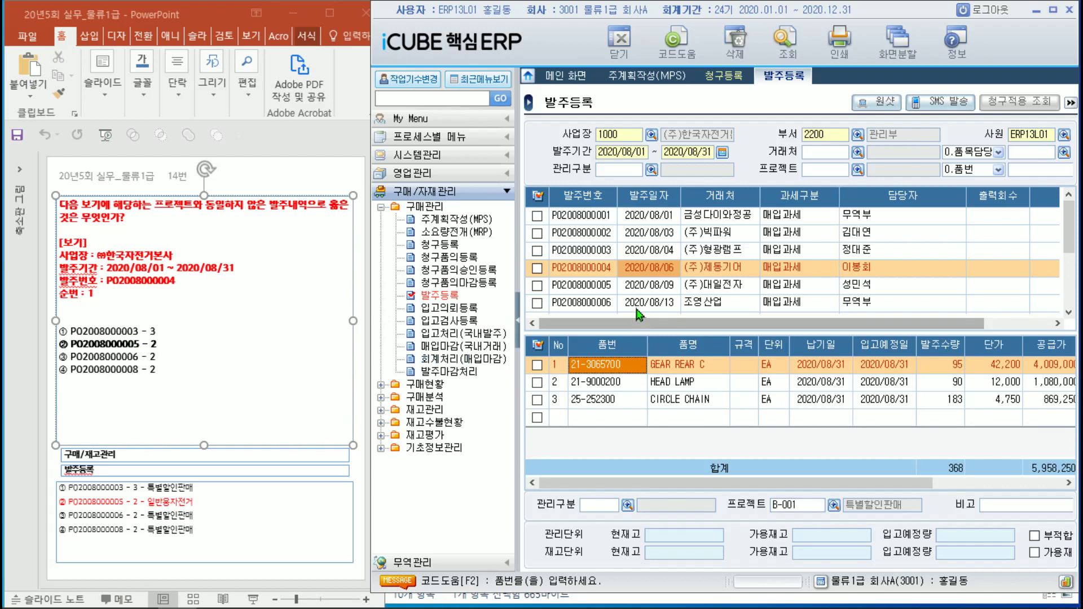
pyautogui.click(582, 288)
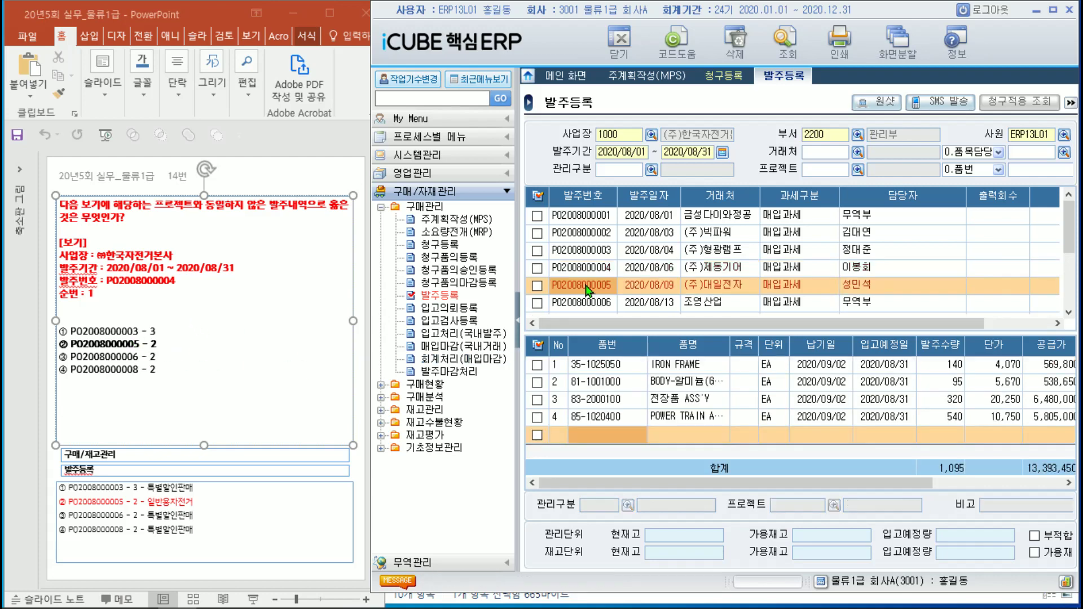
pyautogui.click(667, 385)
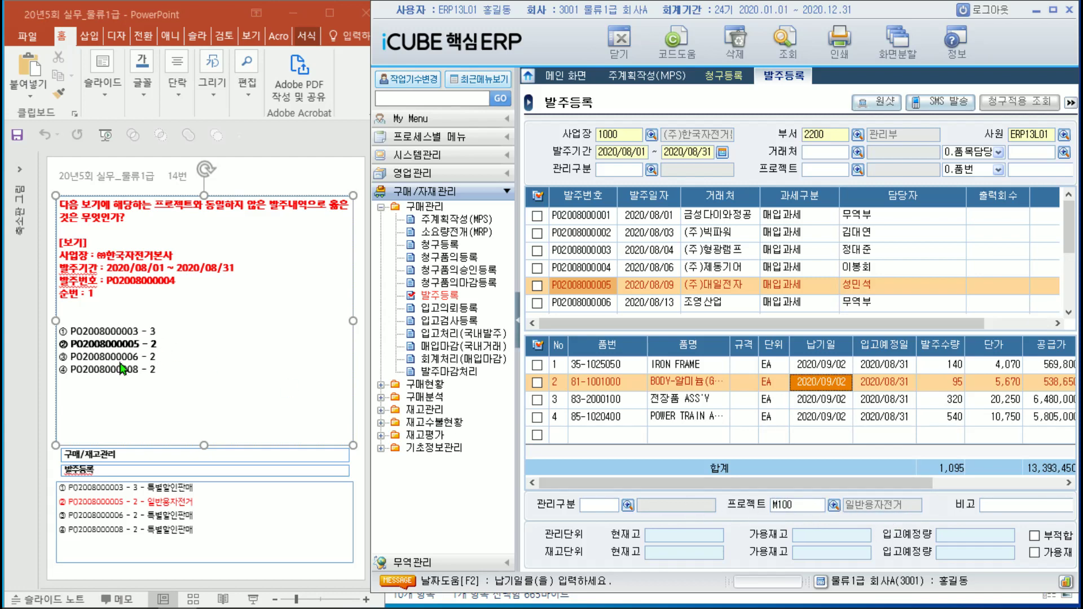
# - Check the 프로젝트 of line 2 in the 2020/08/13 and 2020/08/23 purchase orders given as answer options 3 and 4
pyautogui.click(581, 303)
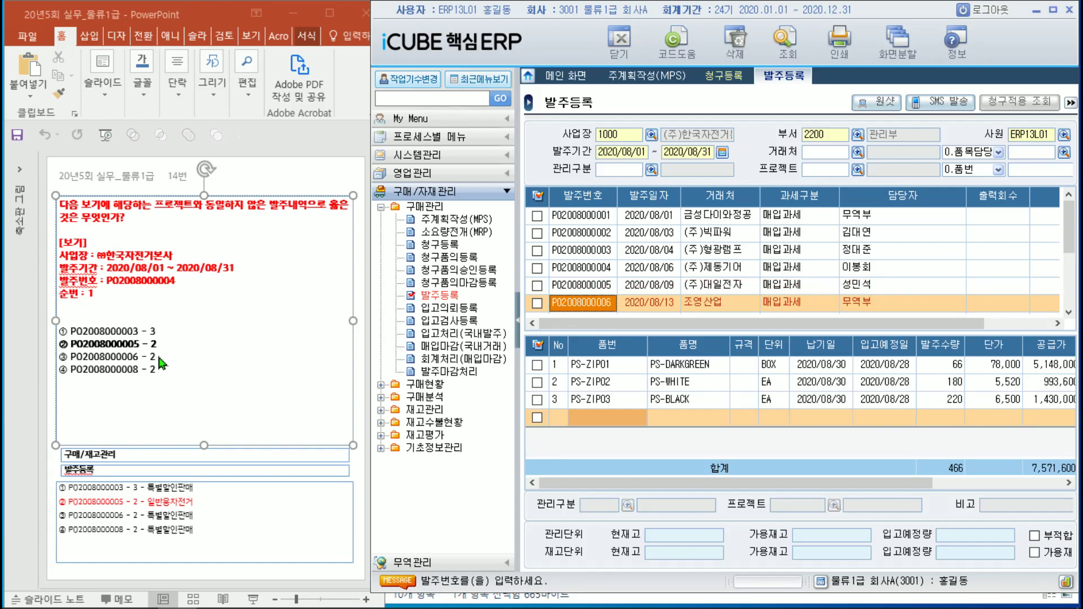
pyautogui.click(602, 383)
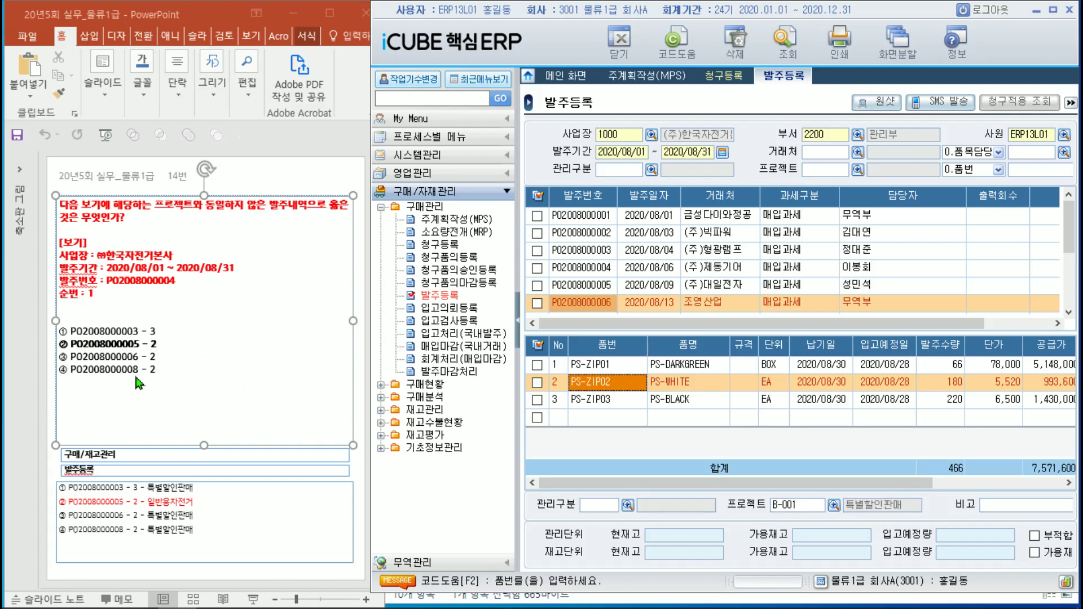
pyautogui.click(740, 269)
pyautogui.scroll(-1, 742, 276)
pyautogui.click(605, 288)
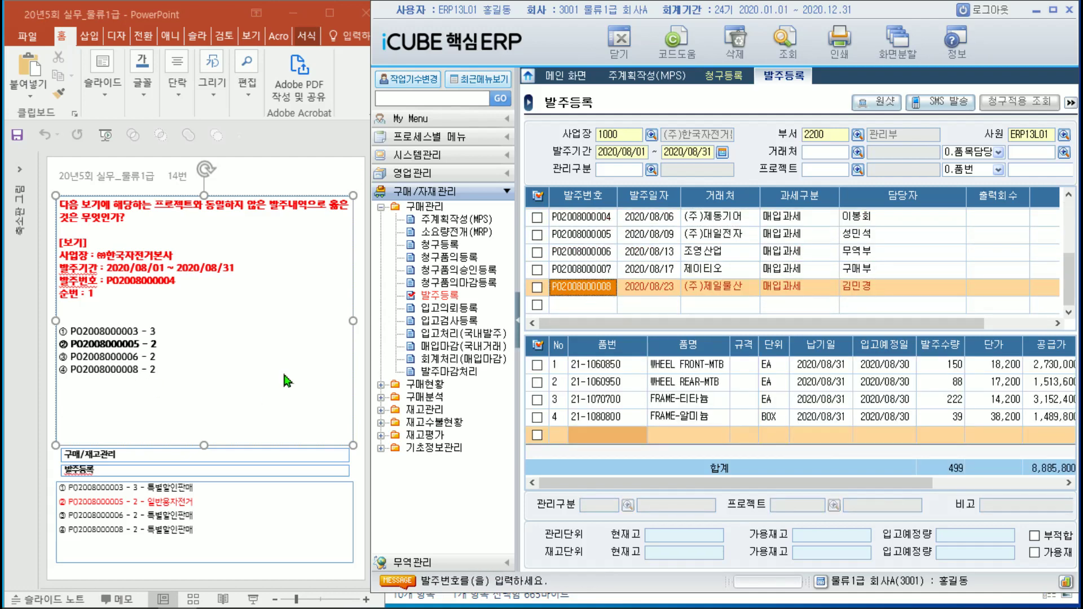
pyautogui.click(723, 388)
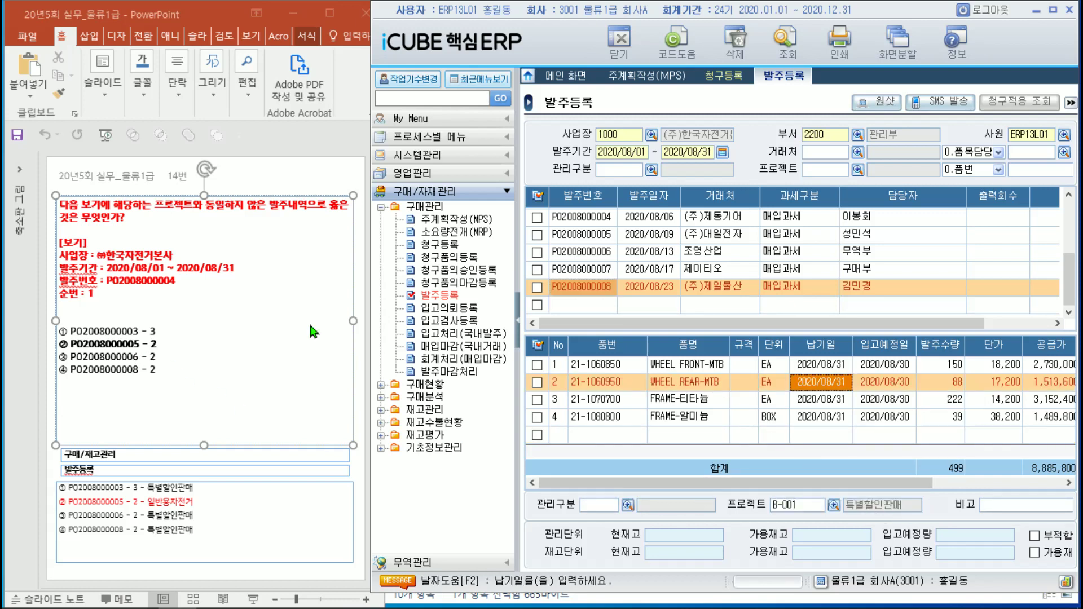
# - Recheck the 프로젝트 of line 2 in the 2020/08/09 order and point out answer option 2 in the PowerPoint slide
pyautogui.click(612, 237)
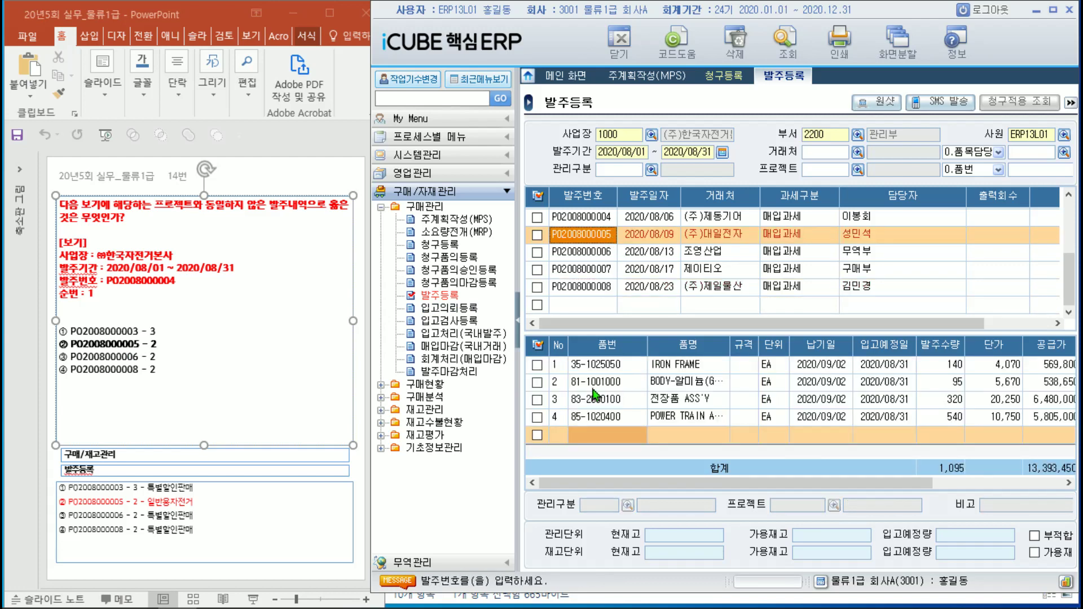
pyautogui.click(592, 389)
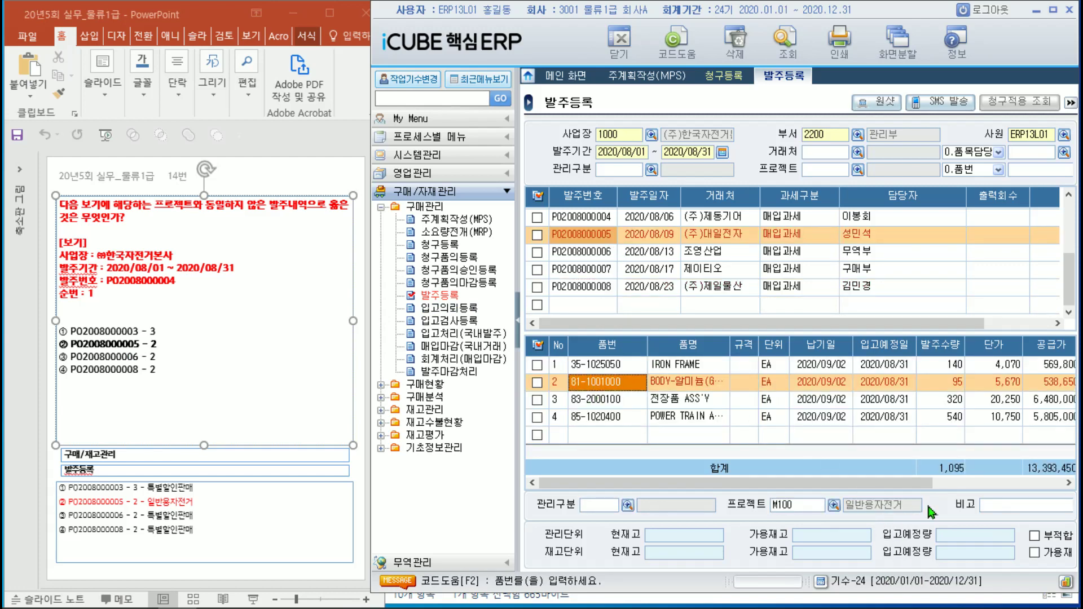
pyautogui.click(168, 344)
pyautogui.moveTo(169, 346); pyautogui.dragTo(73, 345)
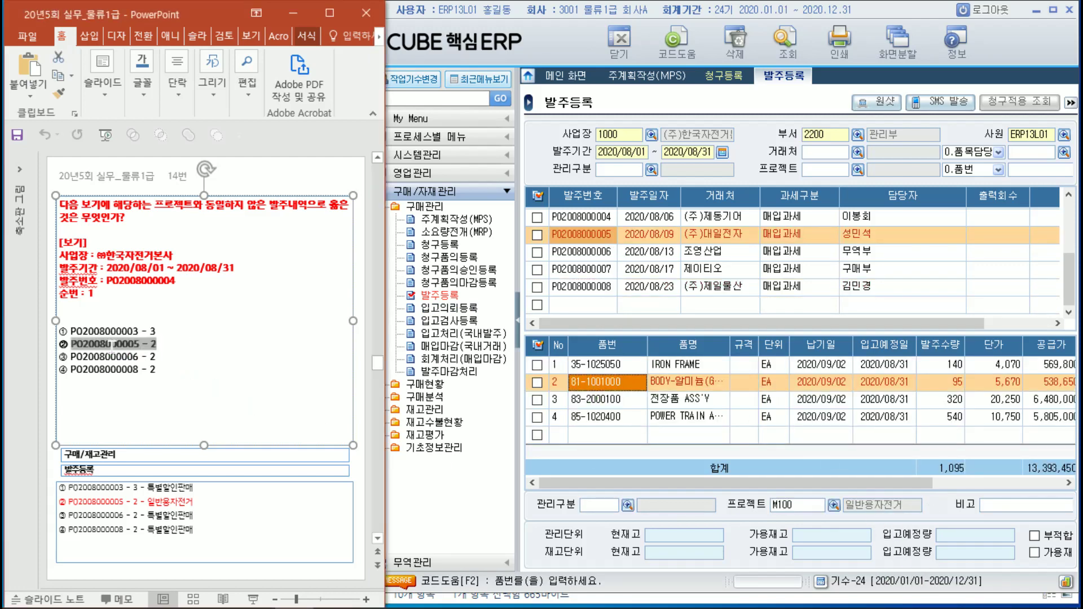
pyautogui.click(241, 346)
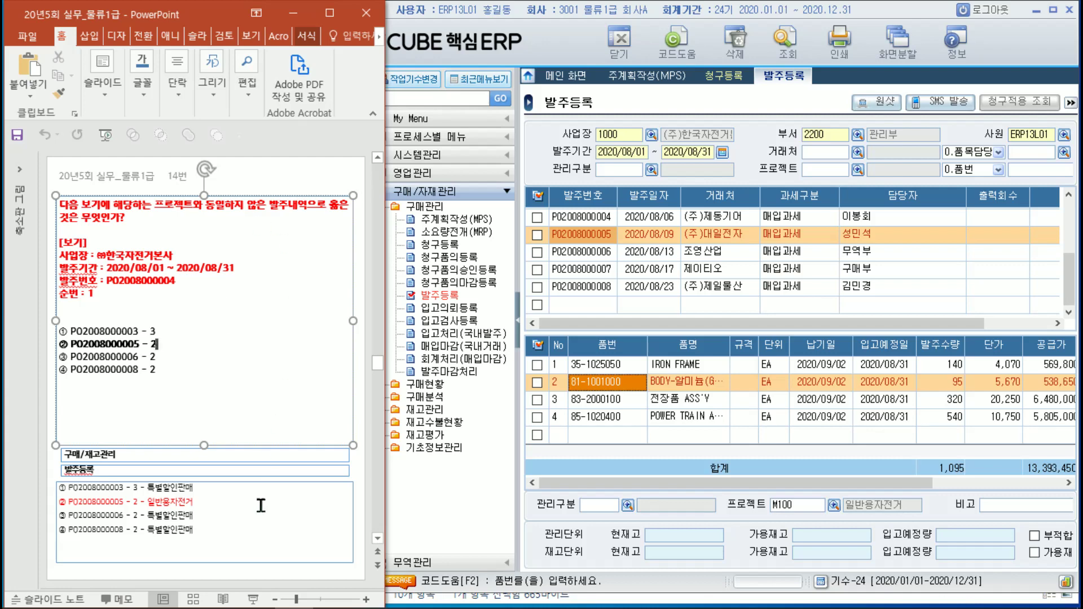
# - Go to question 15 in the PowerPoint deck and read its purchase closing conditions in full-screen view
pyautogui.scroll(-1, 278, 381)
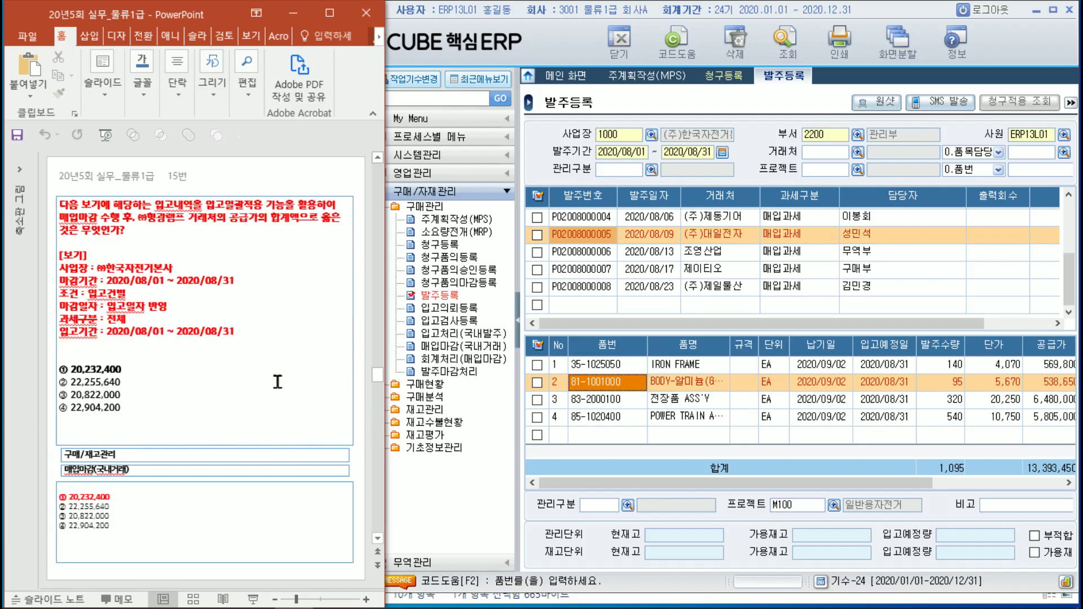
pyautogui.hotkey('shift', 'F5')
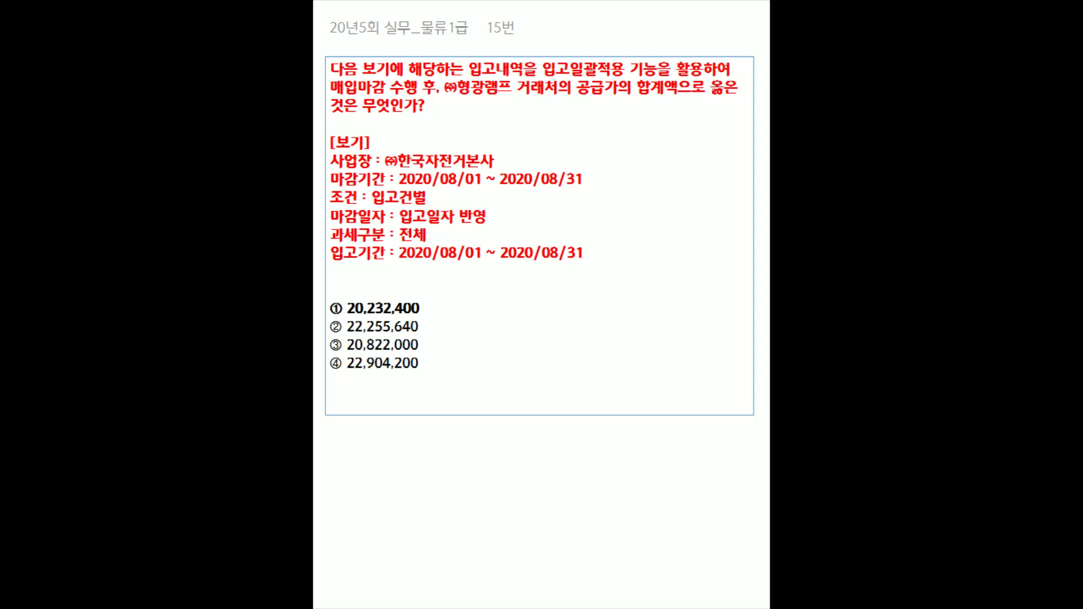
pyautogui.press('Escape')
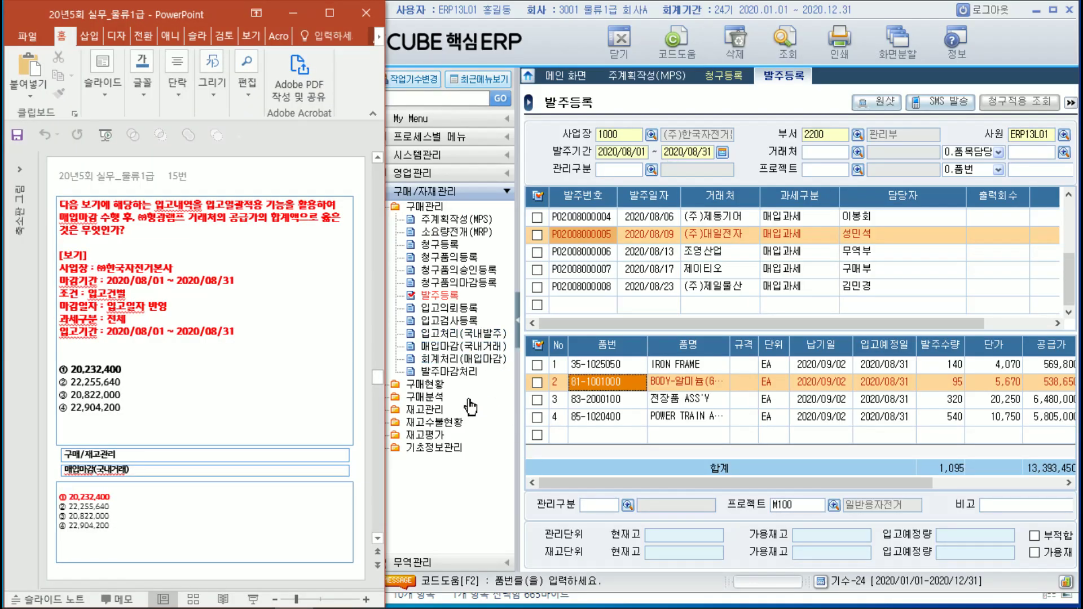
# - Open 매입마감(국내거래) in iCUBE and retrieve the purchase closings for 마감기간 2020/08/01 ~ 2020/08/31
pyautogui.click(462, 351)
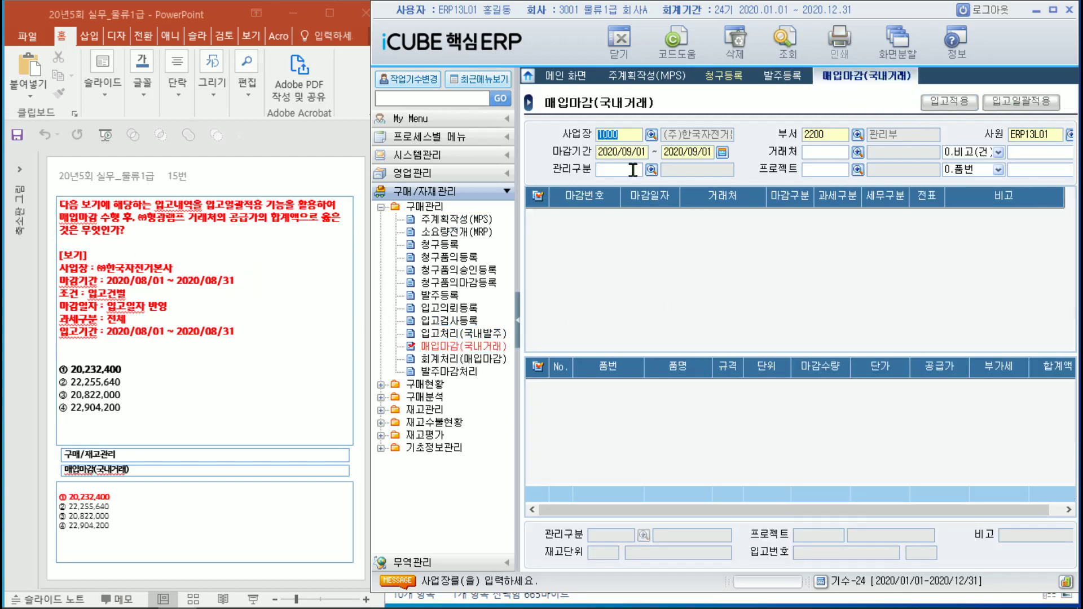
pyautogui.click(723, 154)
pyautogui.click(770, 244)
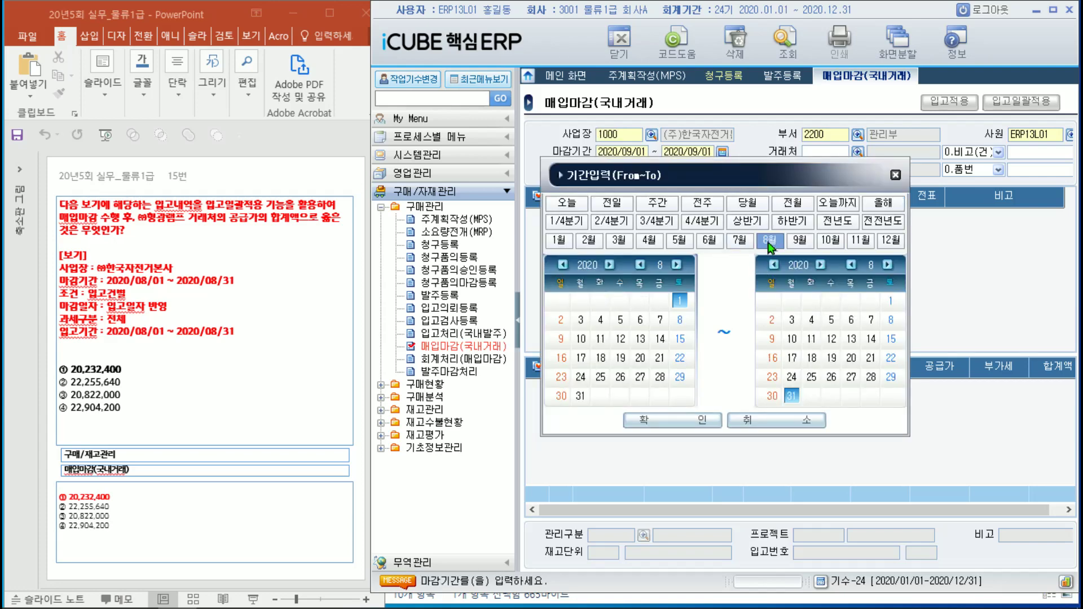
pyautogui.click(654, 421)
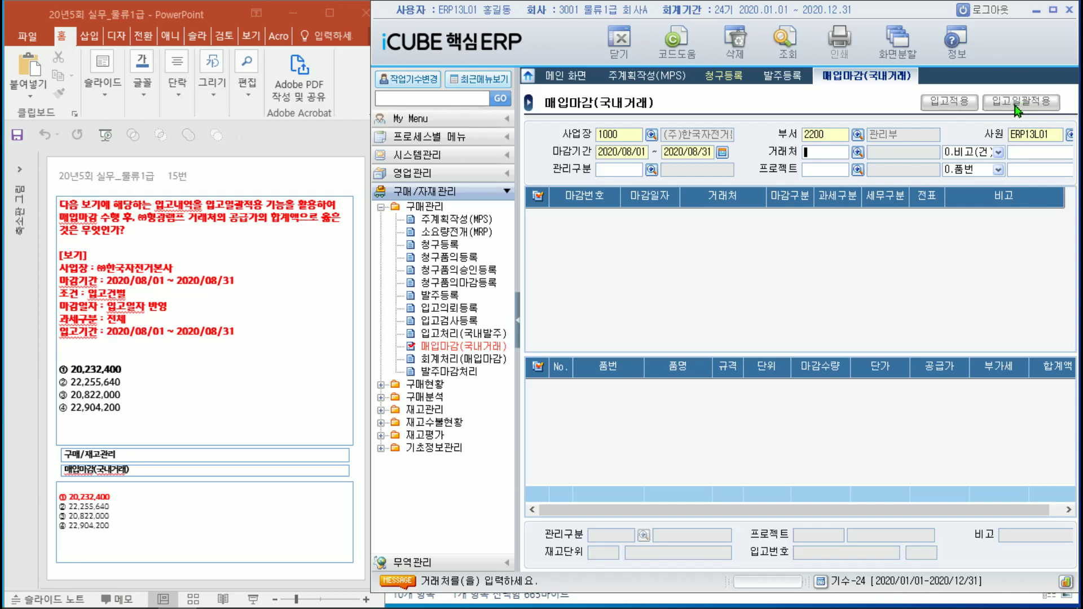
pyautogui.click(786, 50)
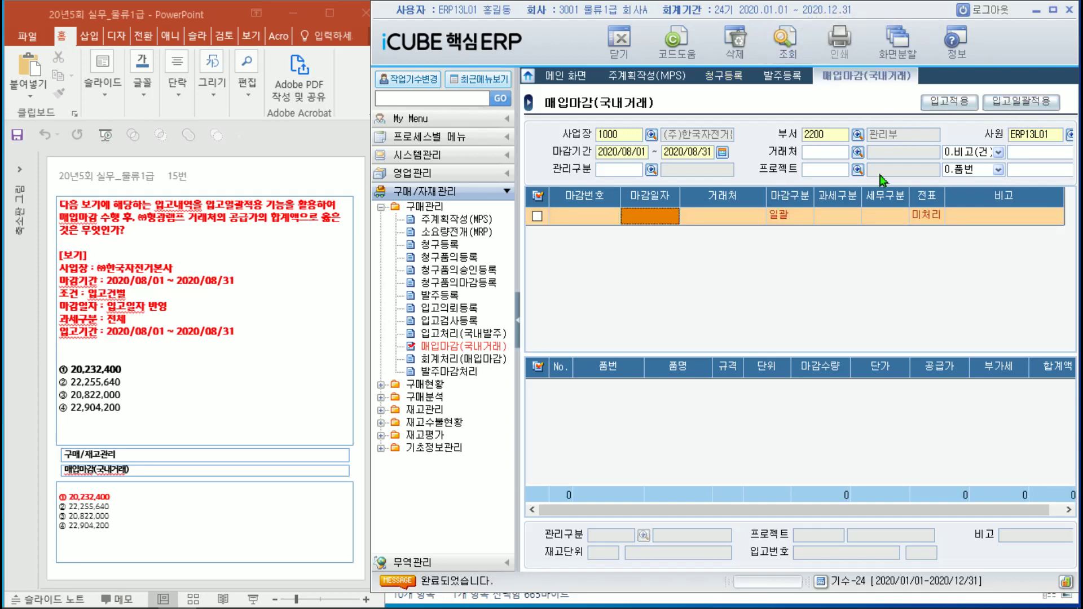
# - Start 입고일괄적용 with 조건 입고건별, 입고일자 반영 and 과세구분 전체, and set 입고기간 to 2020/08/01 ~ 2020/08/31
pyautogui.click(1025, 109)
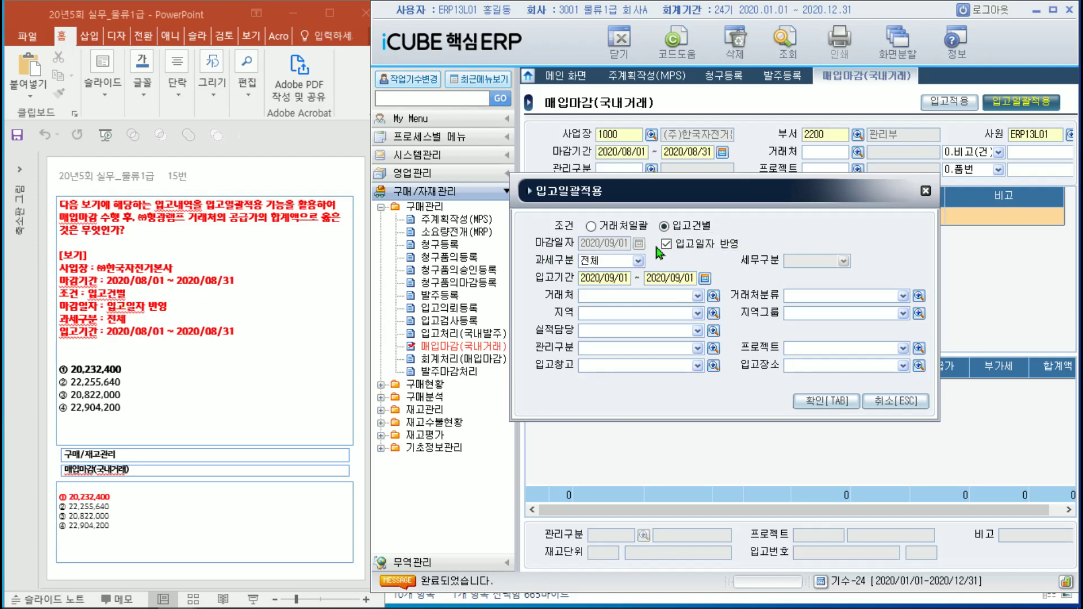
pyautogui.click(674, 247)
pyautogui.click(671, 248)
pyautogui.click(705, 278)
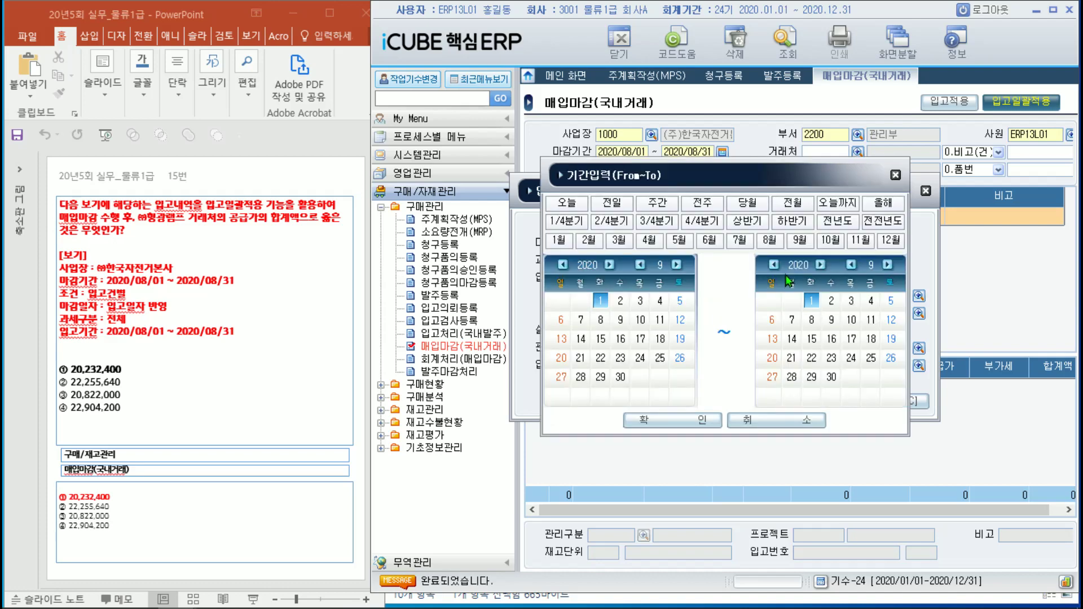
pyautogui.click(769, 240)
pyautogui.click(684, 420)
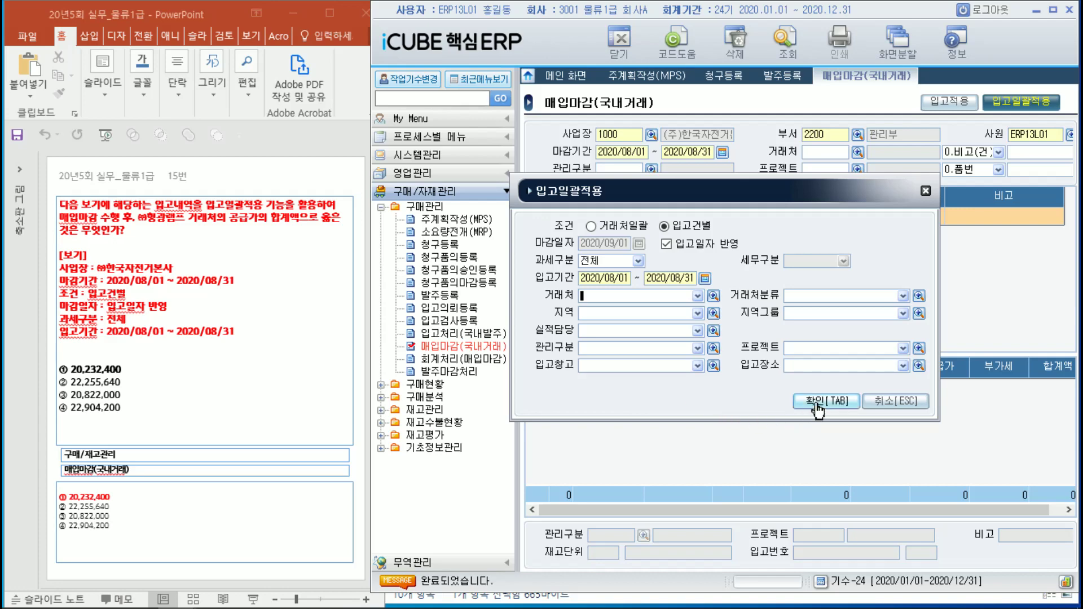
# - Choose 거래처 00006 (주)형광램프 for the batch application and run it to create the purchase closing
pyautogui.click(714, 297)
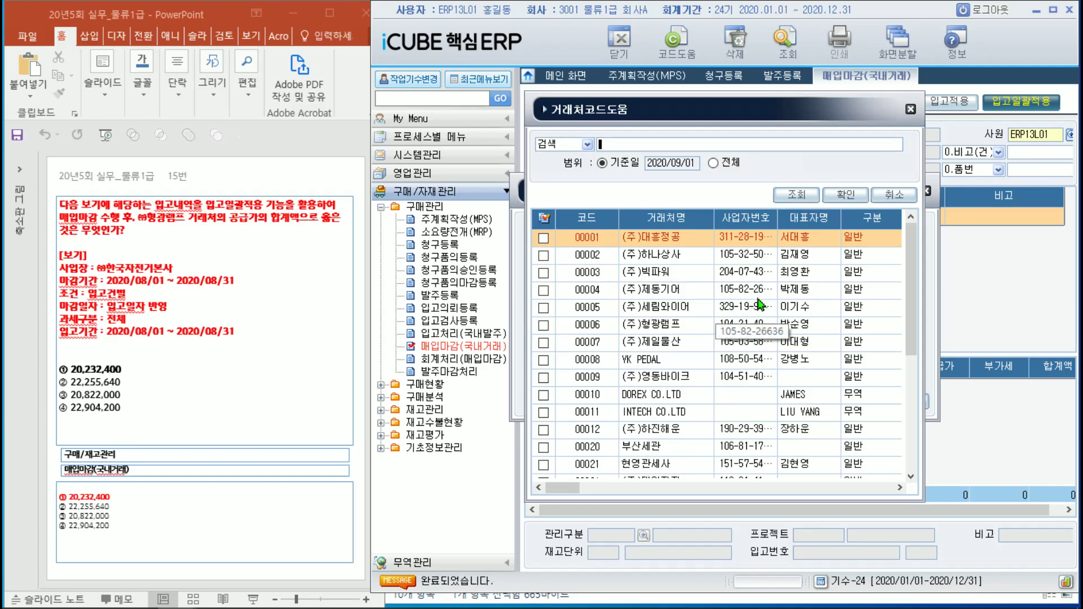
pyautogui.click(671, 327)
pyautogui.doubleClick(671, 326)
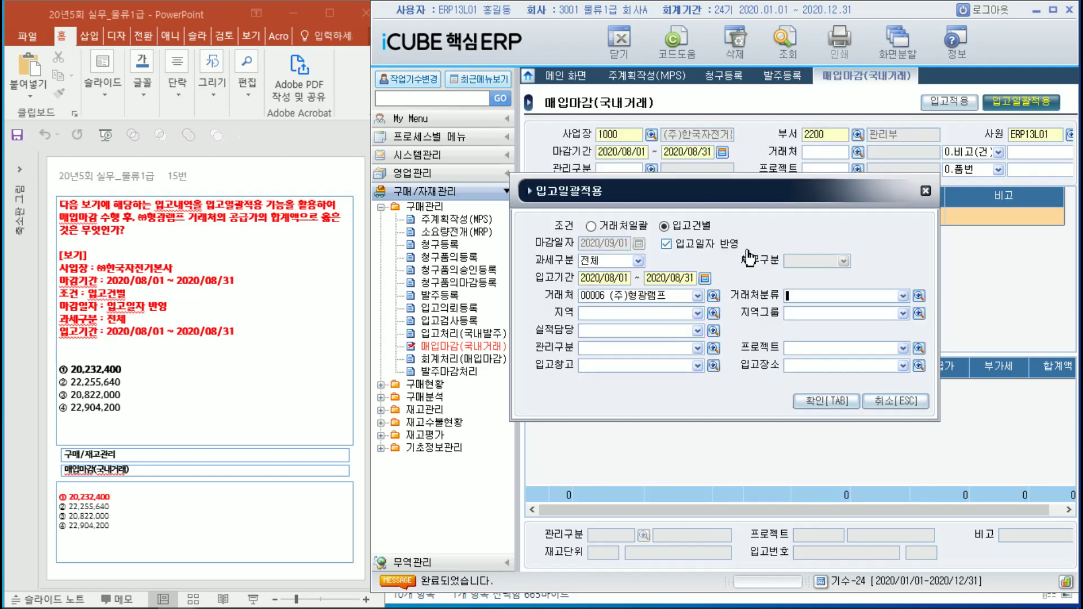
pyautogui.click(822, 401)
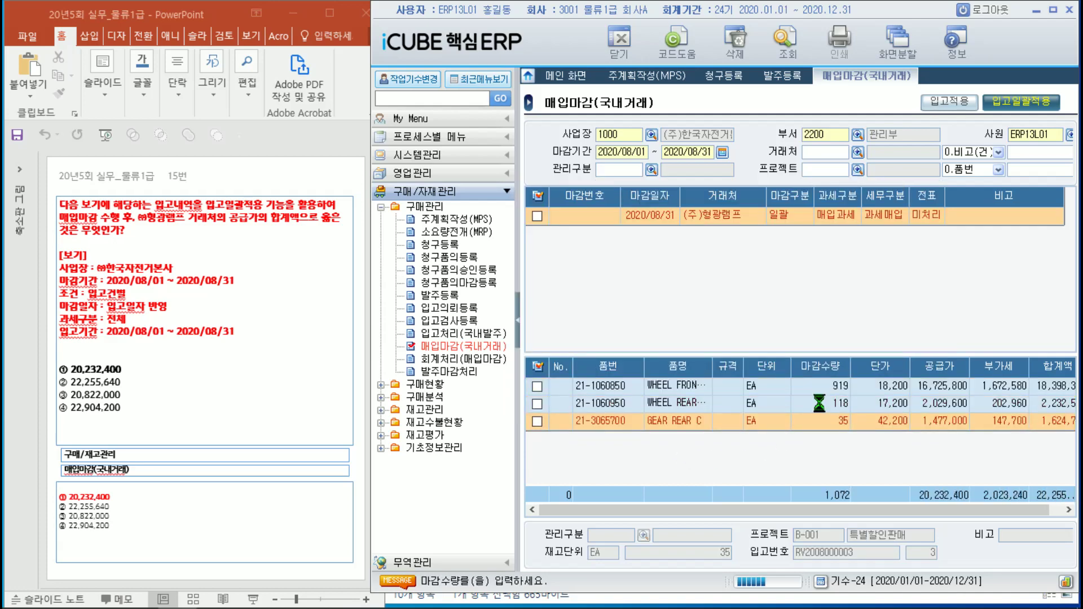
pyautogui.click(699, 345)
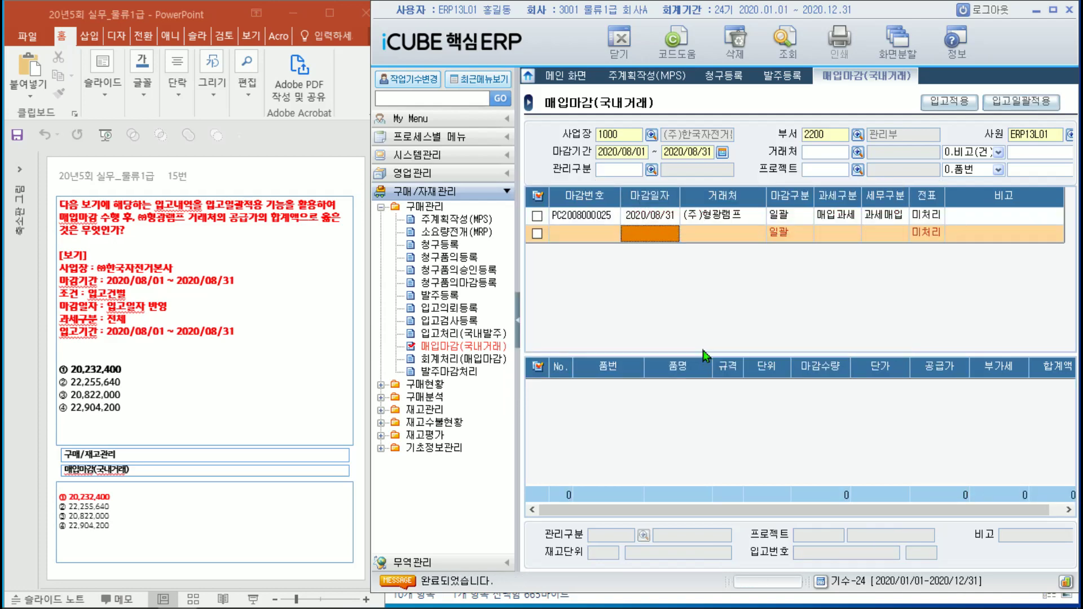
# - Check the 공급가 total of the (주)형광램프 closing and point out answer option 1 in the PowerPoint slide
pyautogui.click(709, 219)
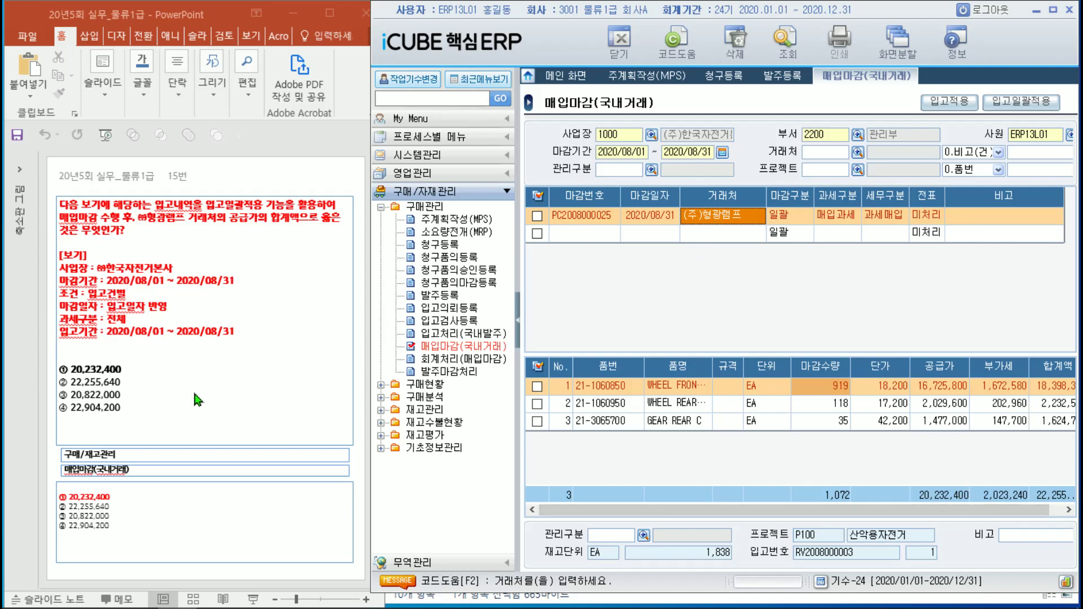
pyautogui.click(142, 375)
pyautogui.moveTo(122, 369); pyautogui.dragTo(60, 370)
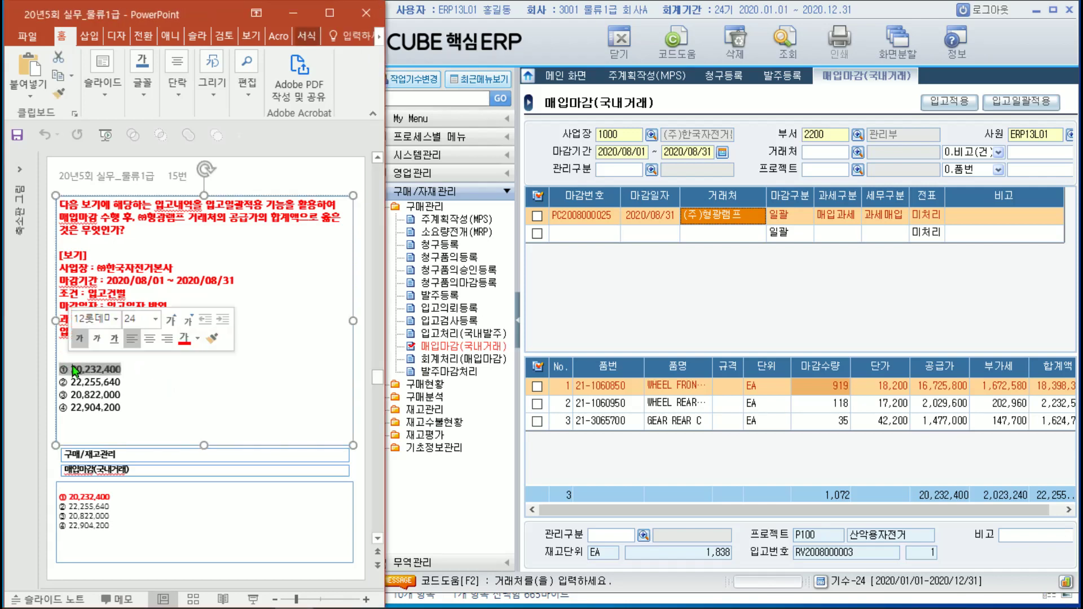
pyautogui.click(229, 374)
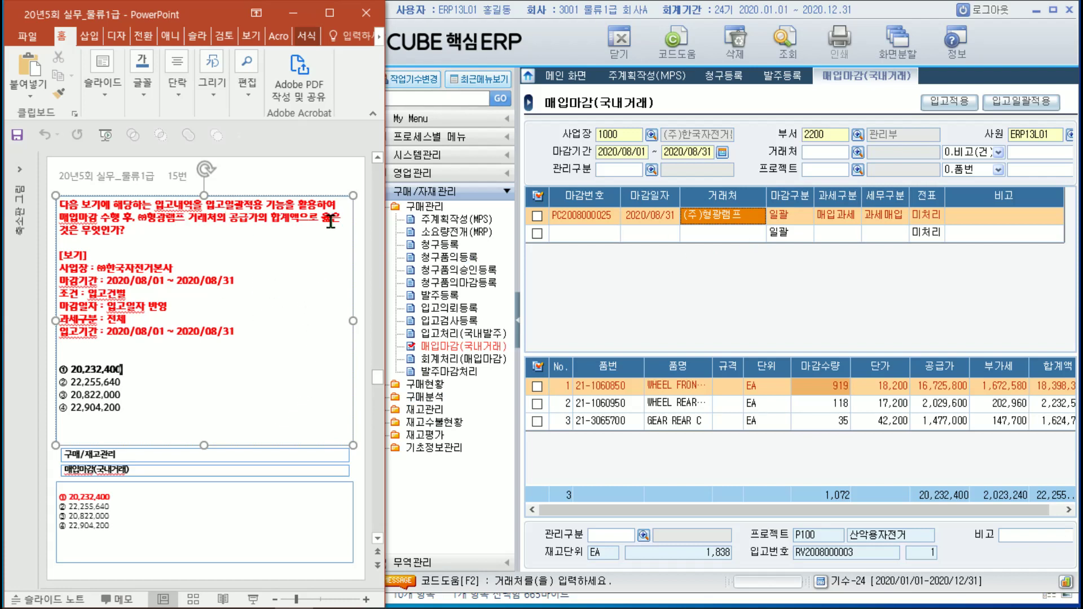
pyautogui.click(1038, 104)
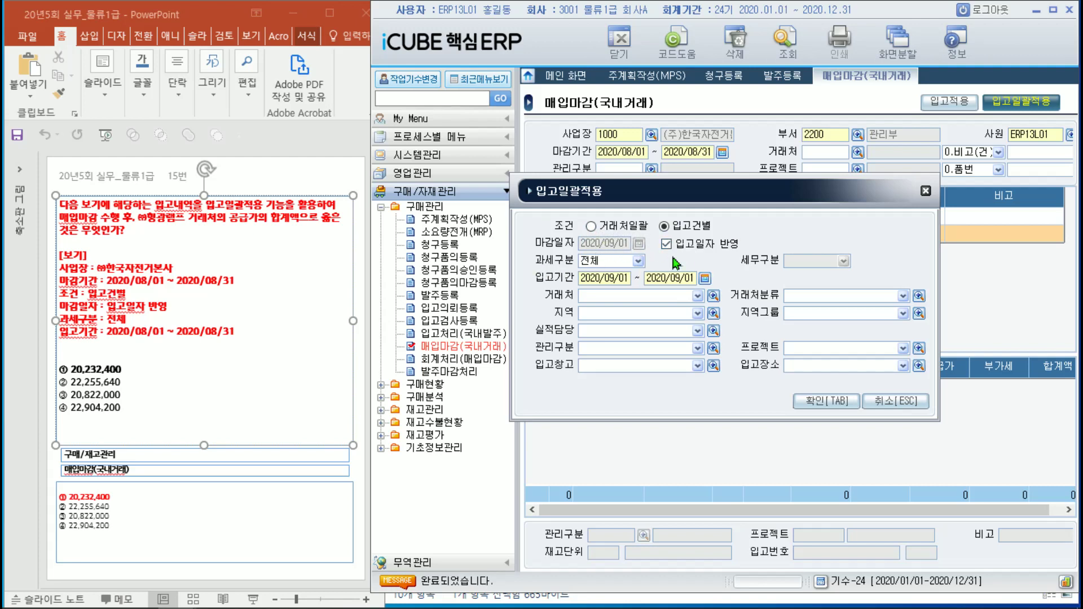
pyautogui.click(890, 400)
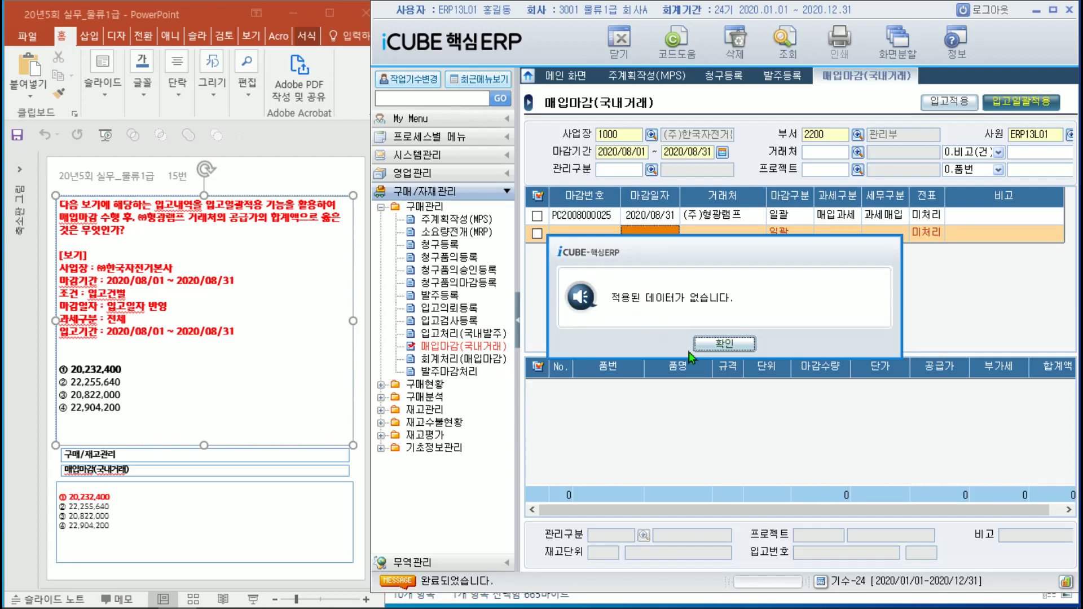
pyautogui.click(730, 344)
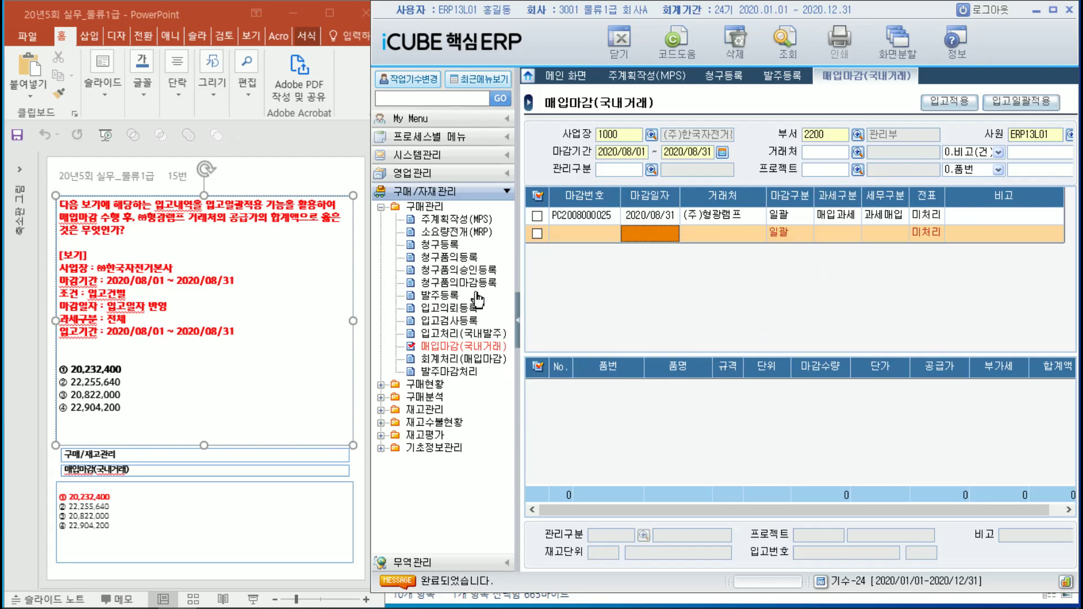
# - Go to question 16 in the PowerPoint deck and read its unfulfilled purchase order conditions in full-screen view
pyautogui.click(306, 538)
pyautogui.scroll(-1, 305, 536)
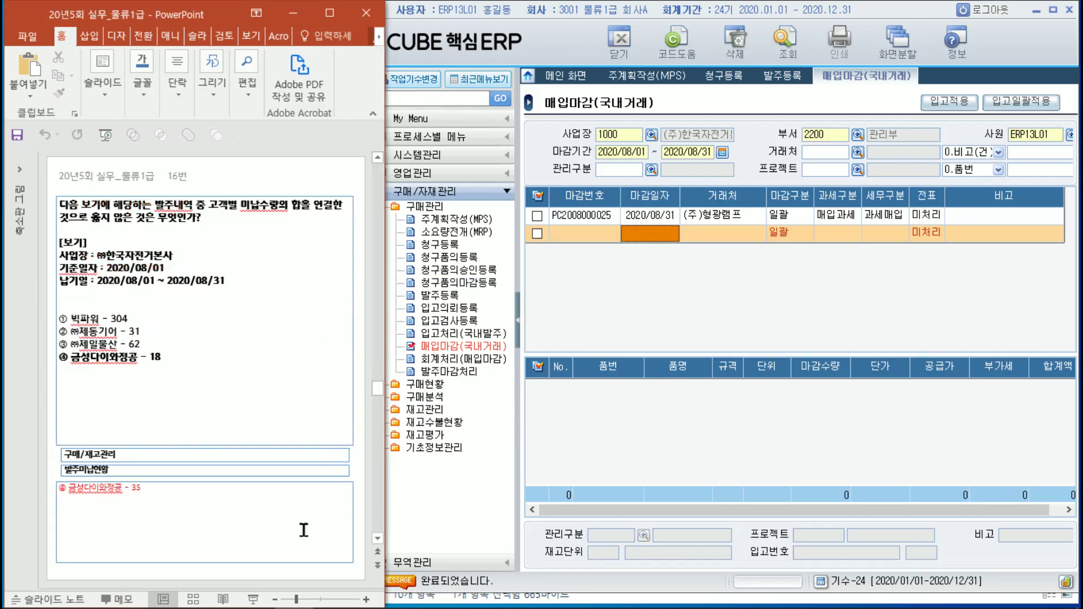
pyautogui.hotkey('shift', 'F5')
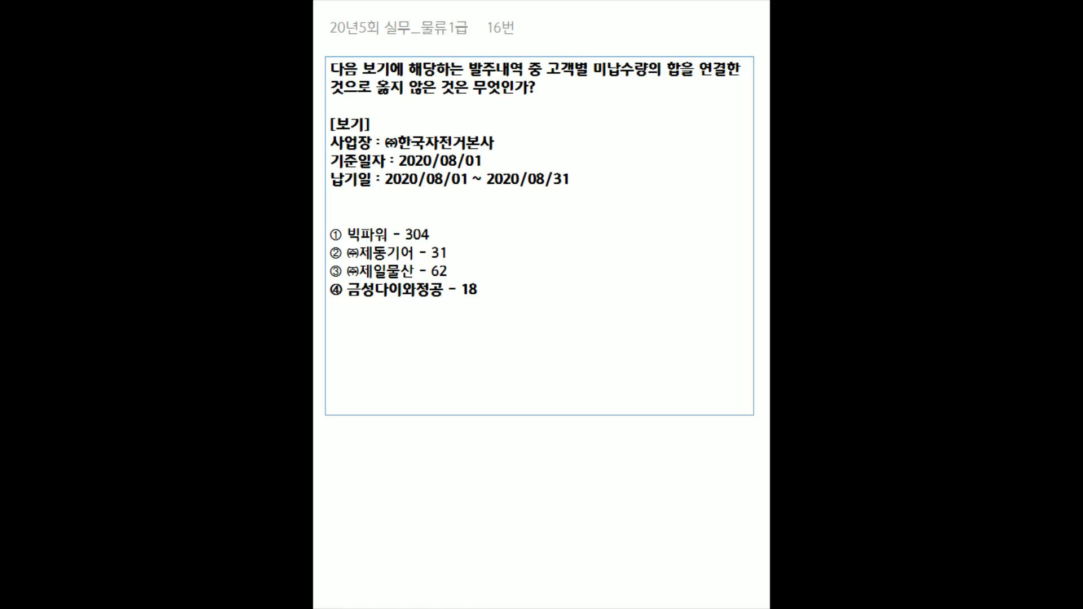
pyautogui.press('Escape')
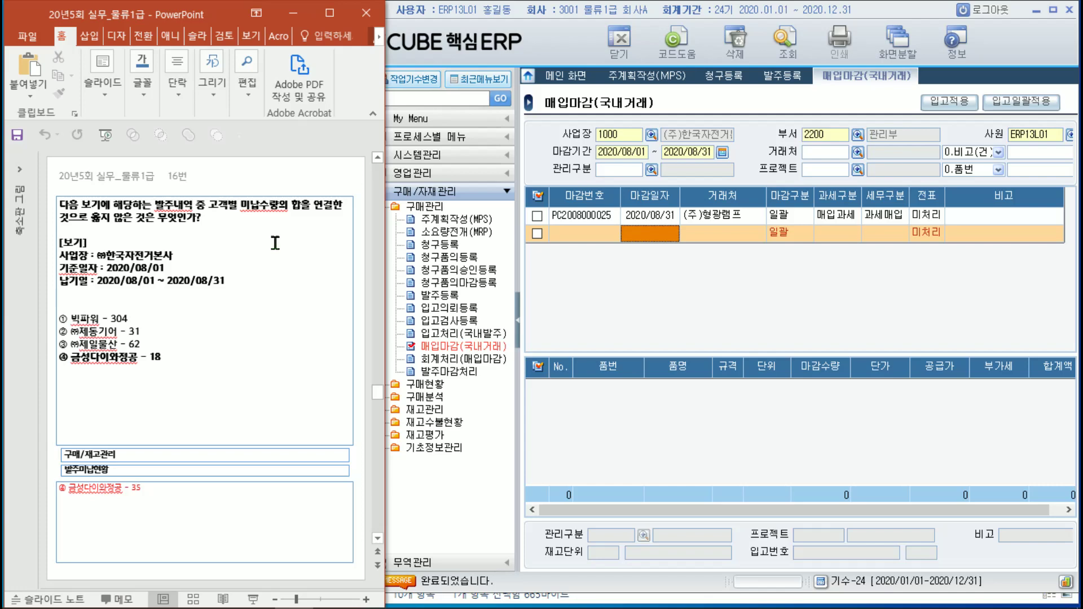
pyautogui.hotkey('shift', 'F5')
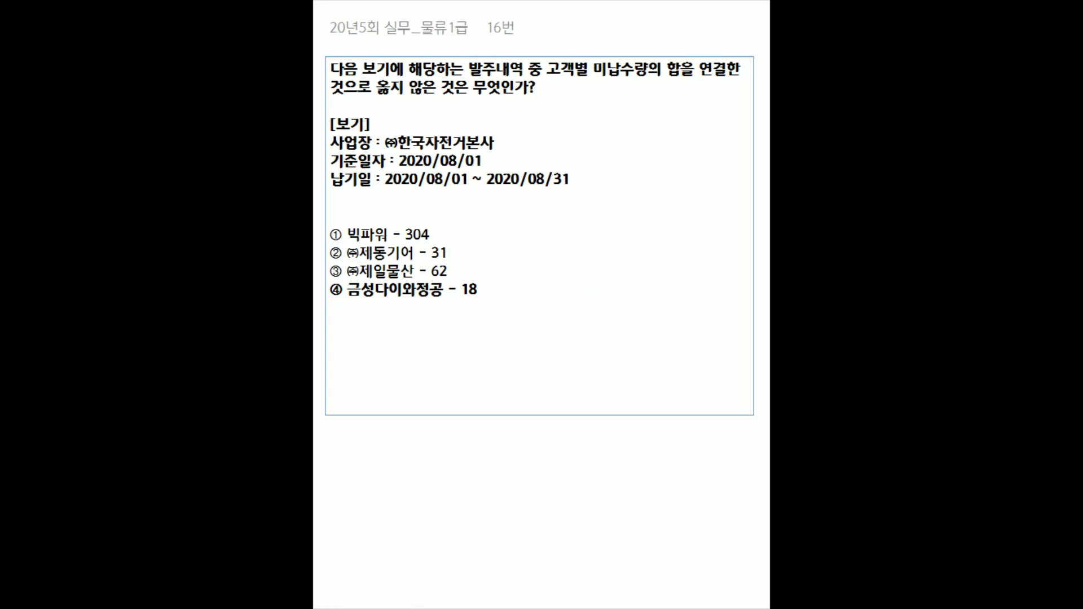
pyautogui.press('Escape')
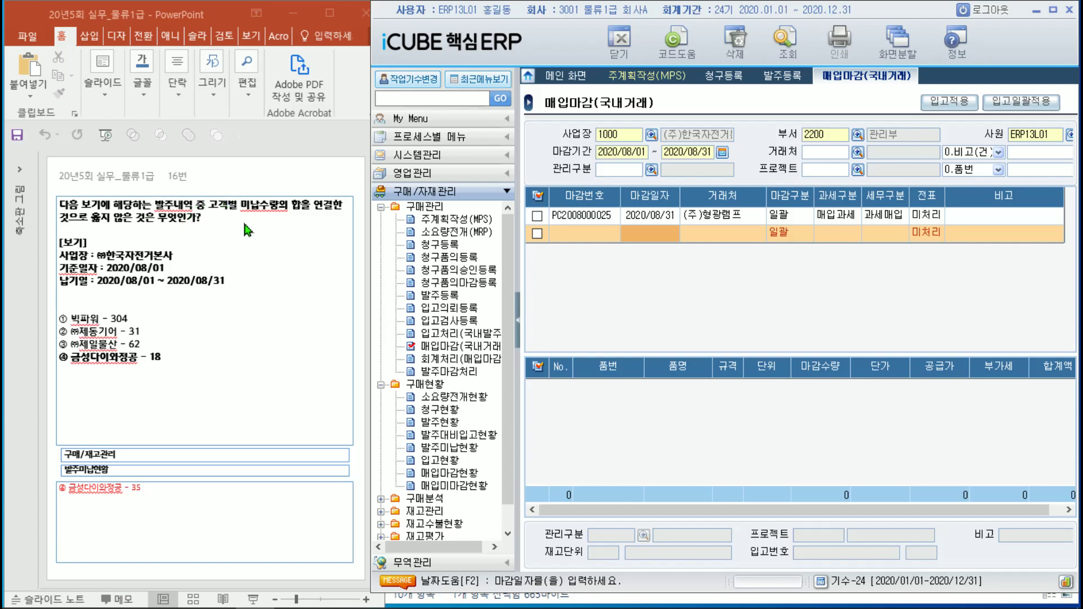
# - Open 발주미납현황 in iCUBE and set 사업장 to 1000 (주)한국자전거본사 and 기준일자 to 2020/08/01
pyautogui.click(440, 448)
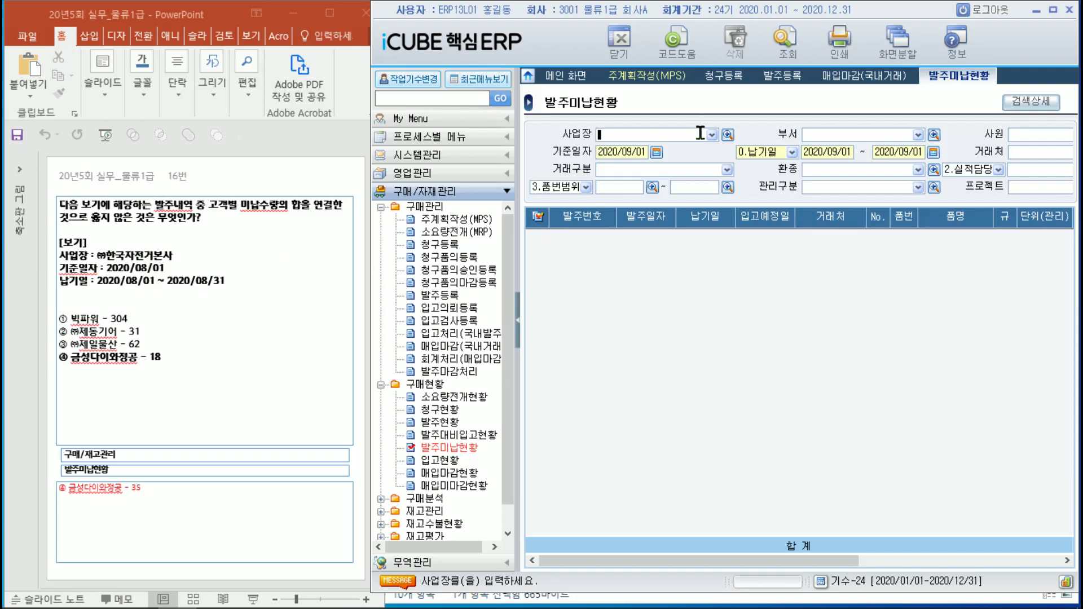
pyautogui.click(727, 135)
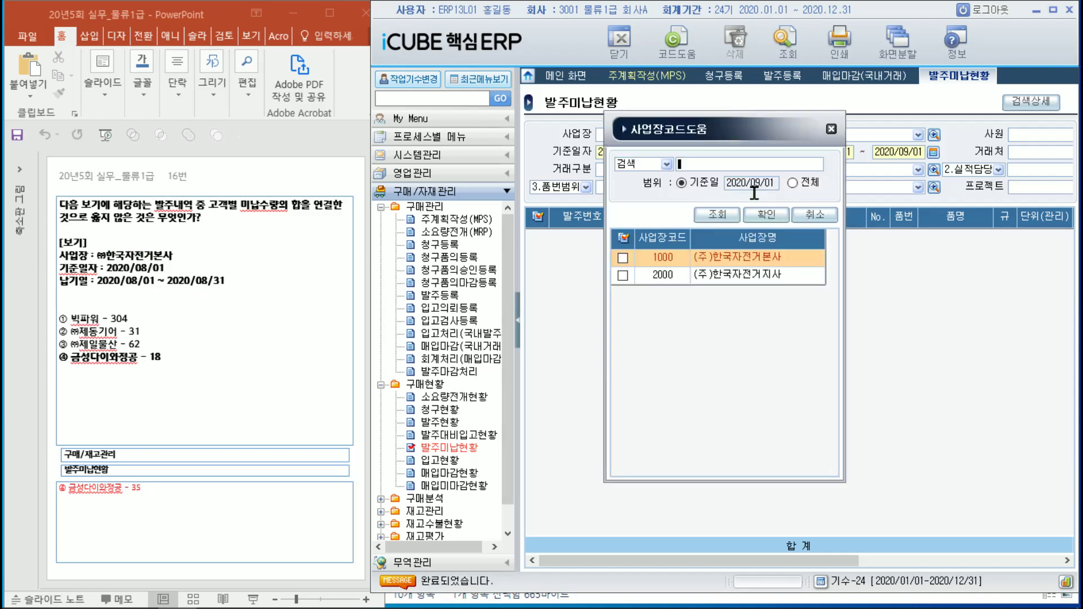
pyautogui.doubleClick(723, 257)
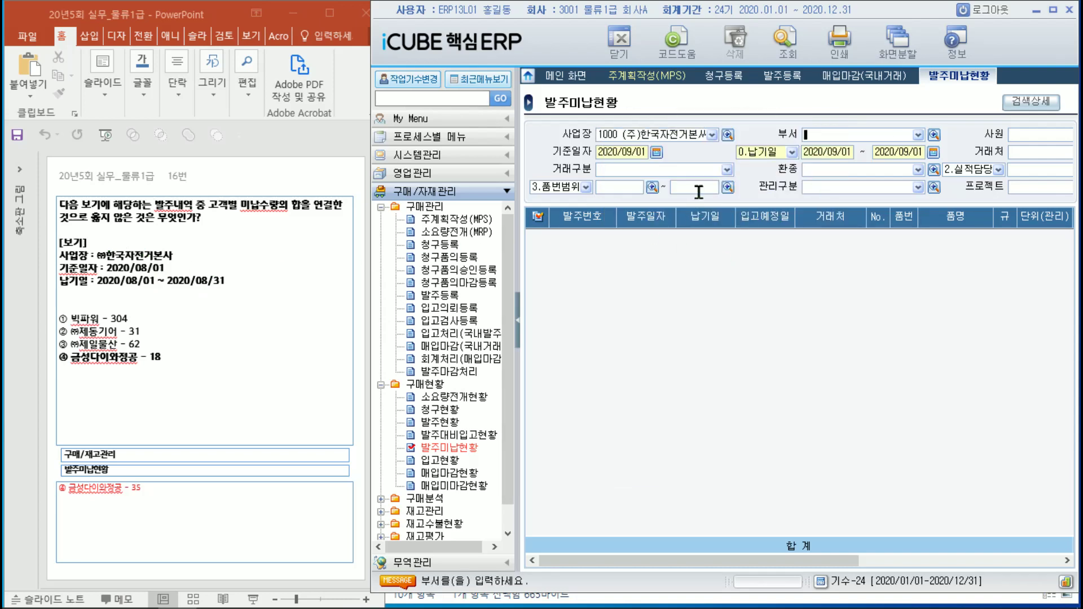
pyautogui.click(656, 153)
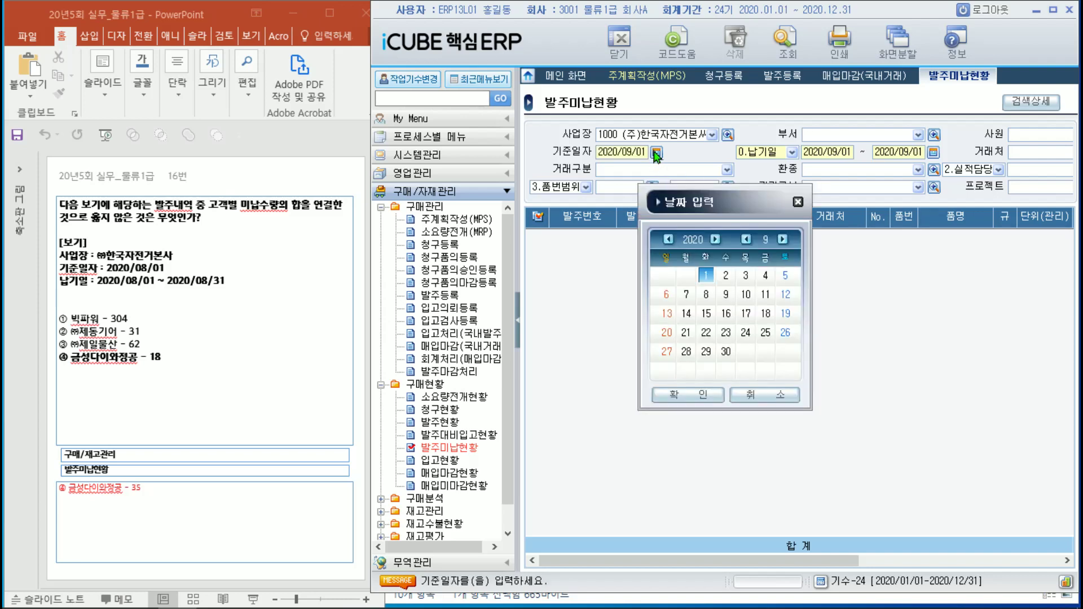
pyautogui.click(767, 240)
pyautogui.click(768, 343)
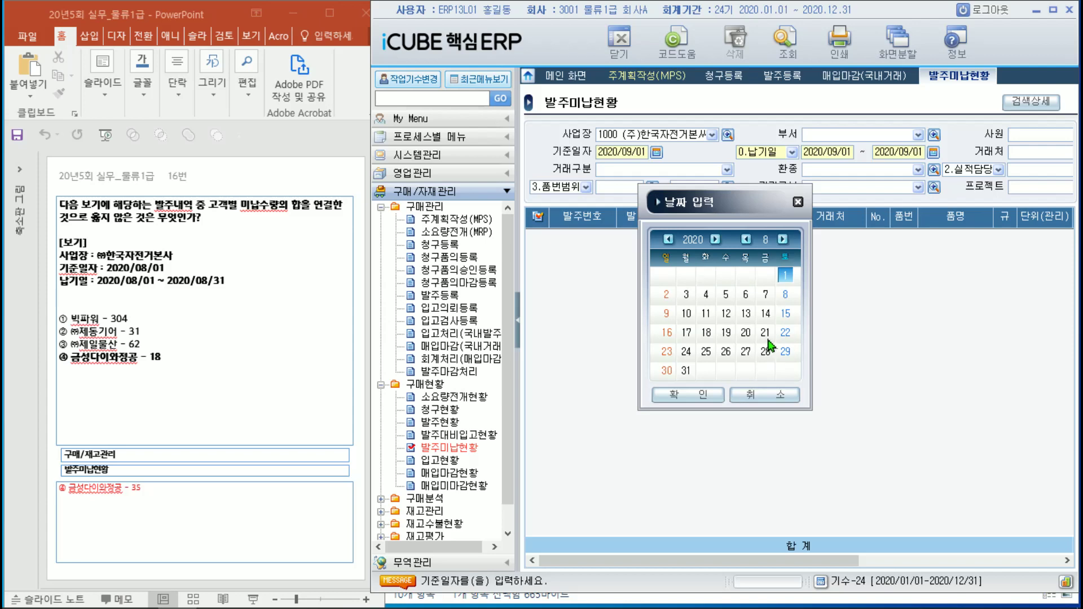
pyautogui.click(693, 393)
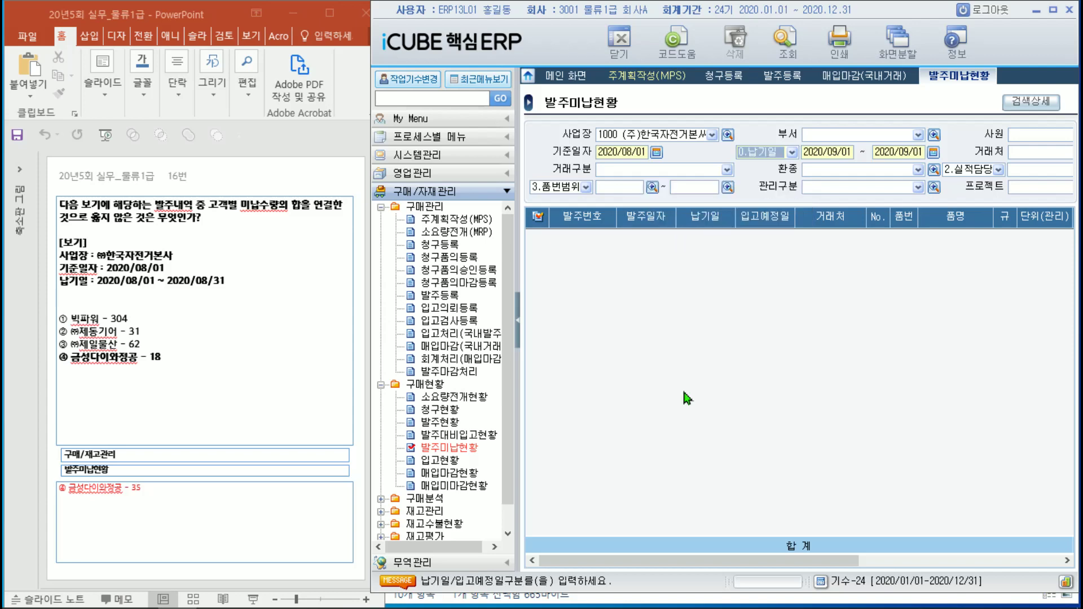
# - Set 납기일 to 2020/08/01 ~ 2020/08/31 and retrieve the unfulfilled purchase orders
pyautogui.click(933, 152)
pyautogui.click(780, 242)
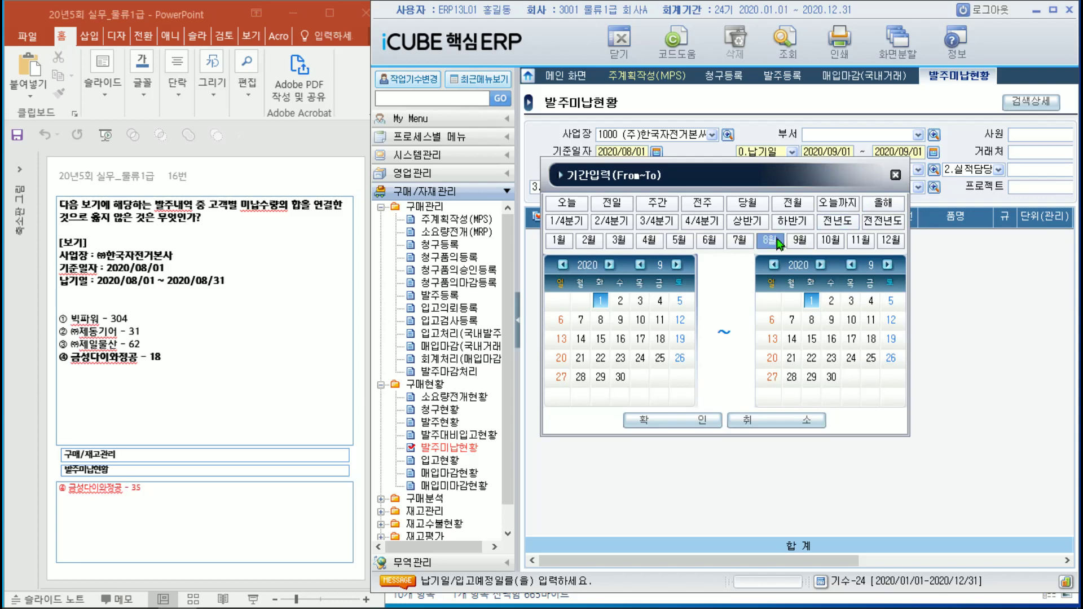
pyautogui.click(694, 423)
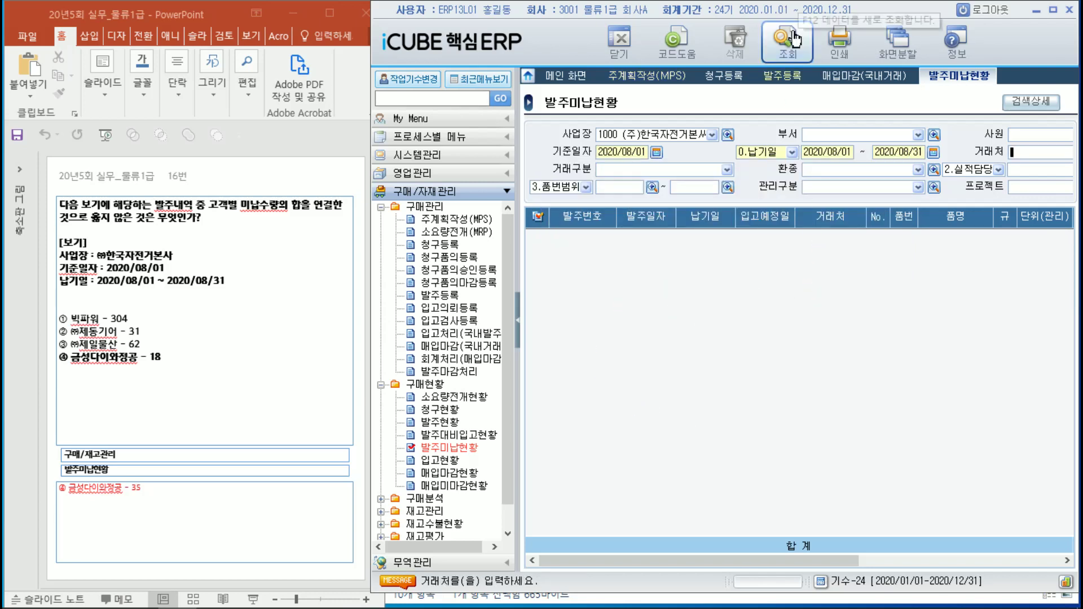
pyautogui.click(789, 48)
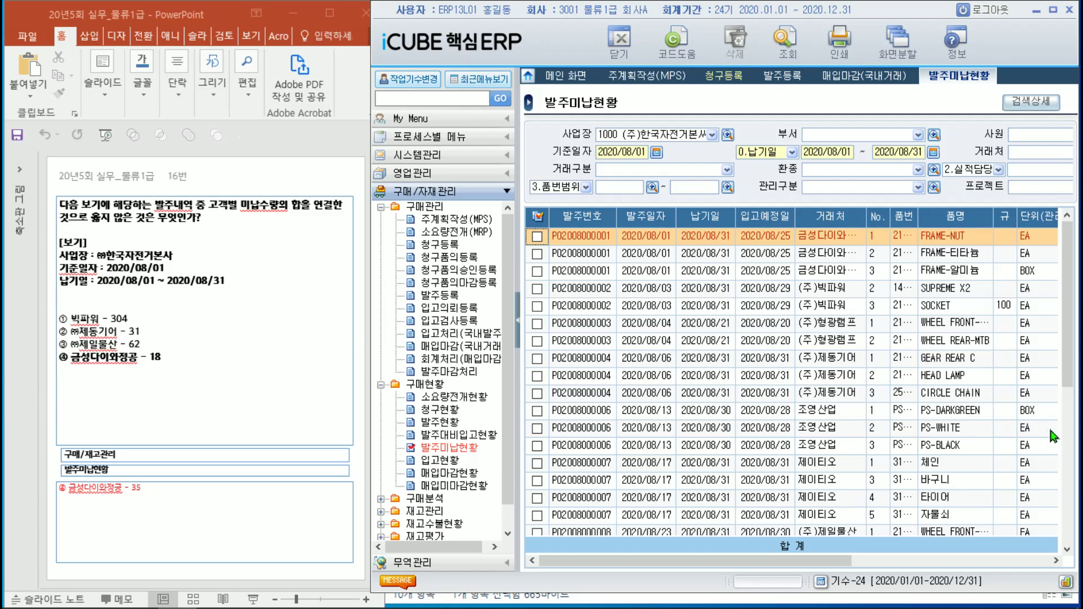
# - Look over the 미납수량 column of the retrieved order lines
pyautogui.click(1052, 563)
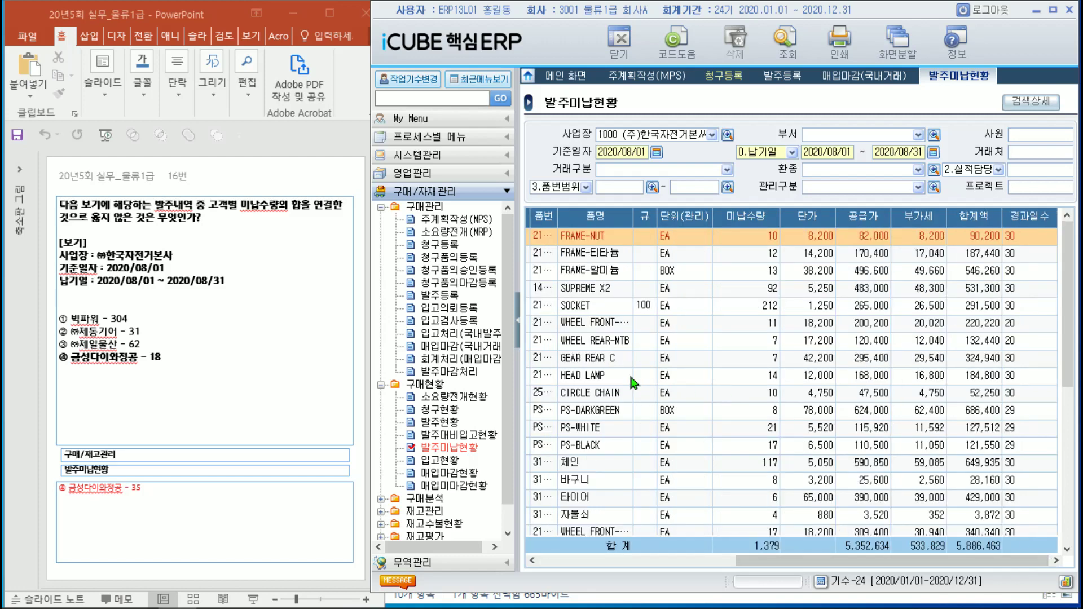
pyautogui.click(685, 434)
pyautogui.click(575, 560)
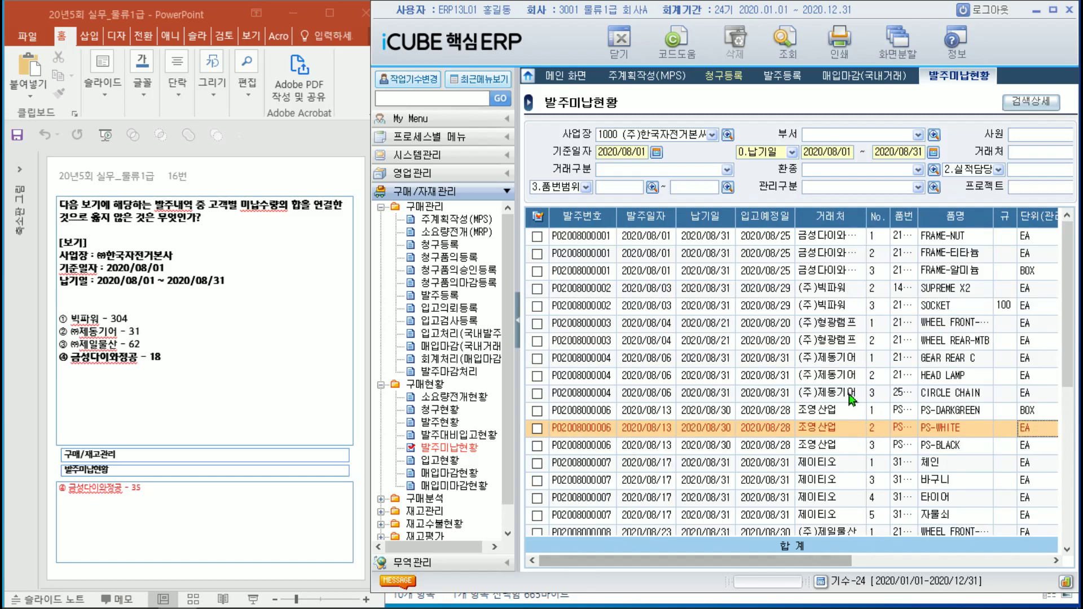
# - Add a 소계 for 거래처 to the order list through 정렬 및 소계 and apply it
pyautogui.click(660, 306)
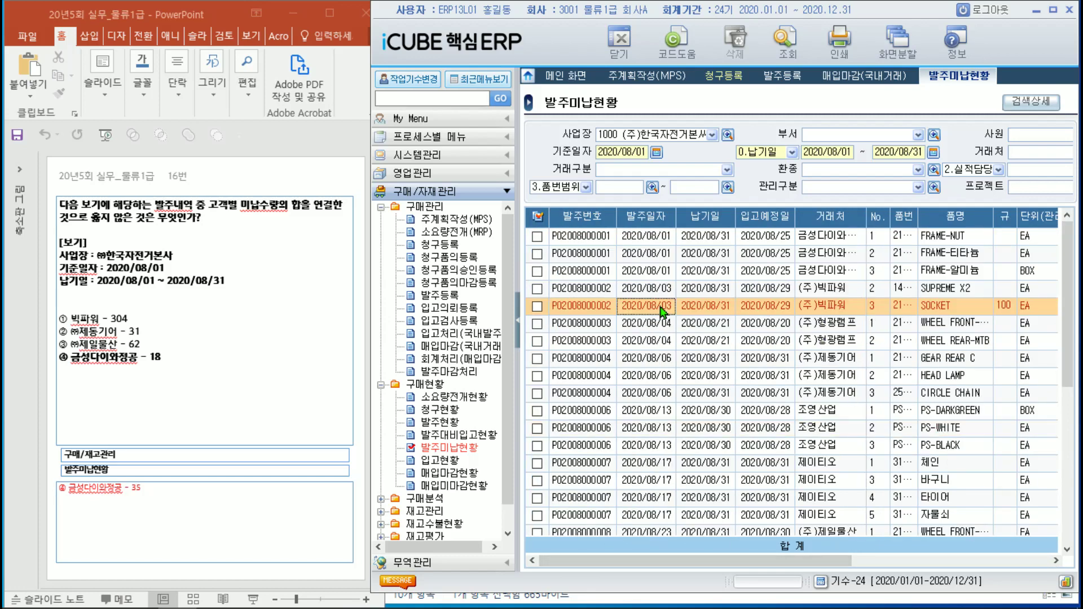
pyautogui.rightClick(690, 309)
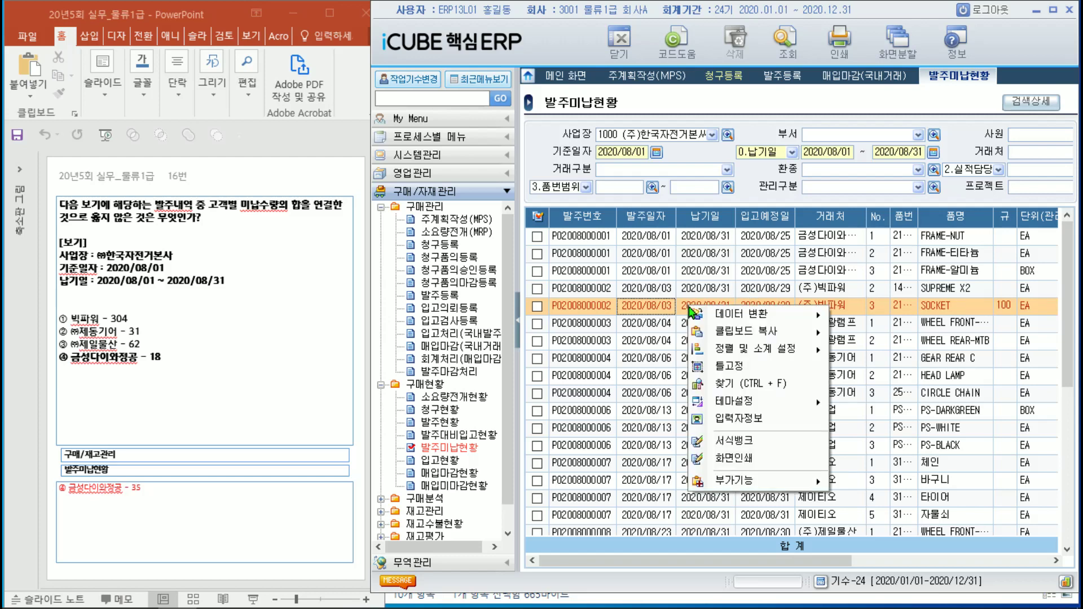
pyautogui.moveTo(733, 348)
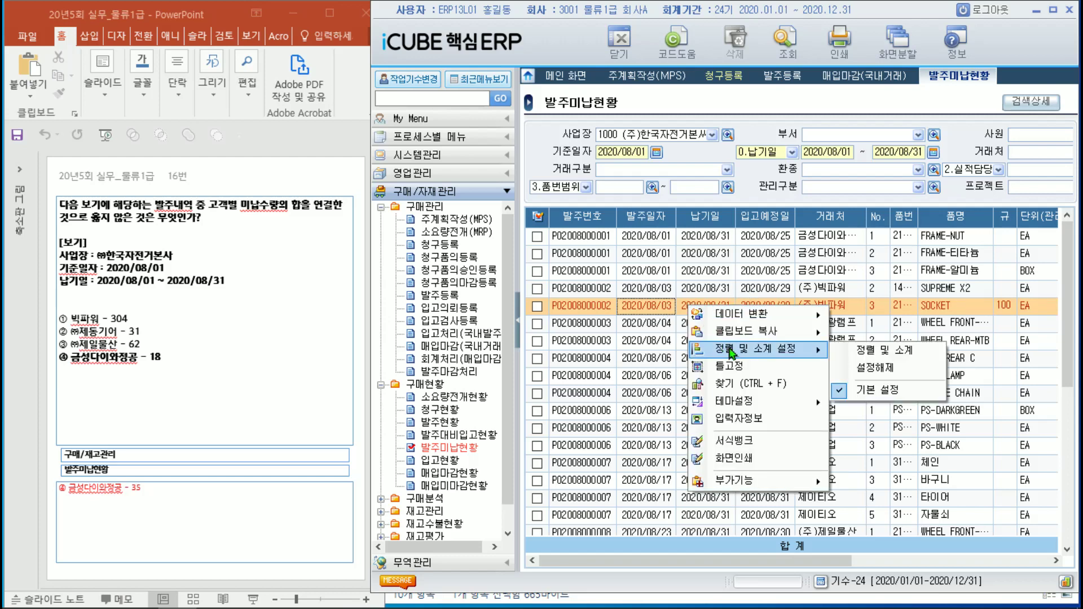
pyautogui.click(875, 351)
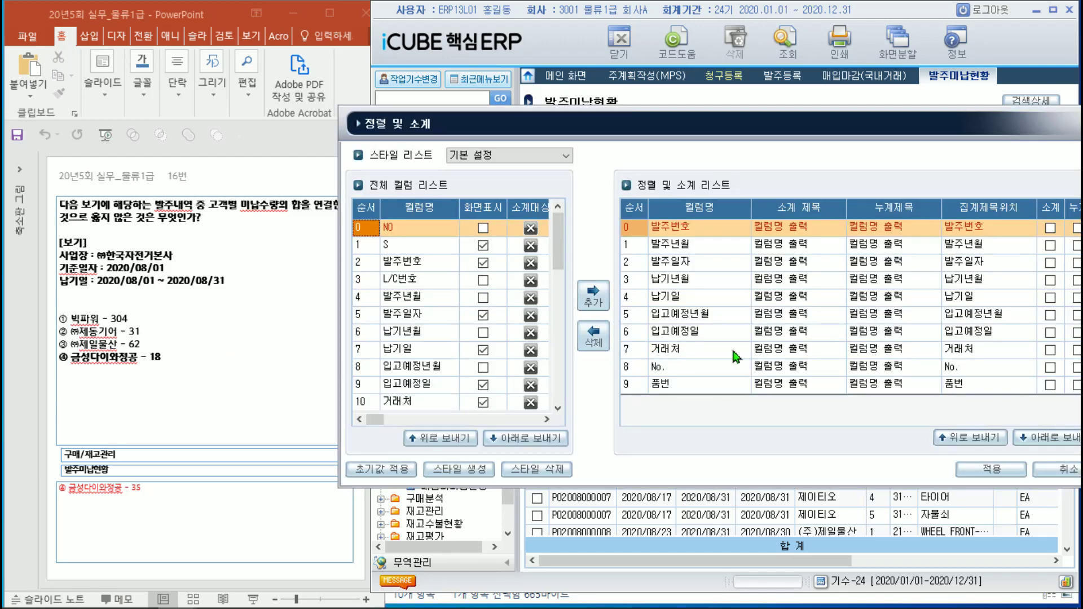
pyautogui.click(1051, 350)
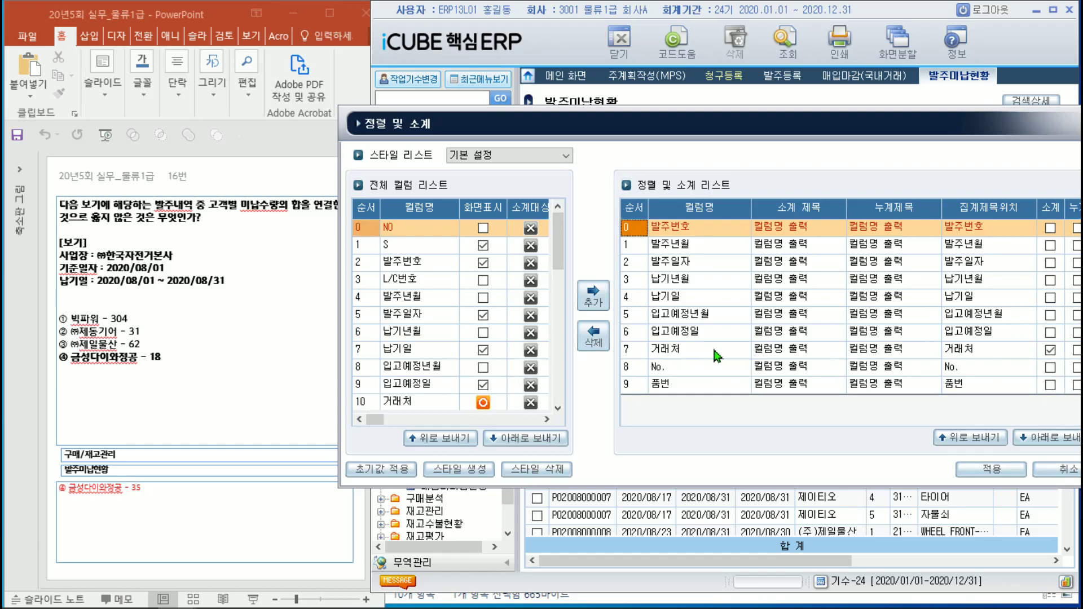
pyautogui.click(983, 470)
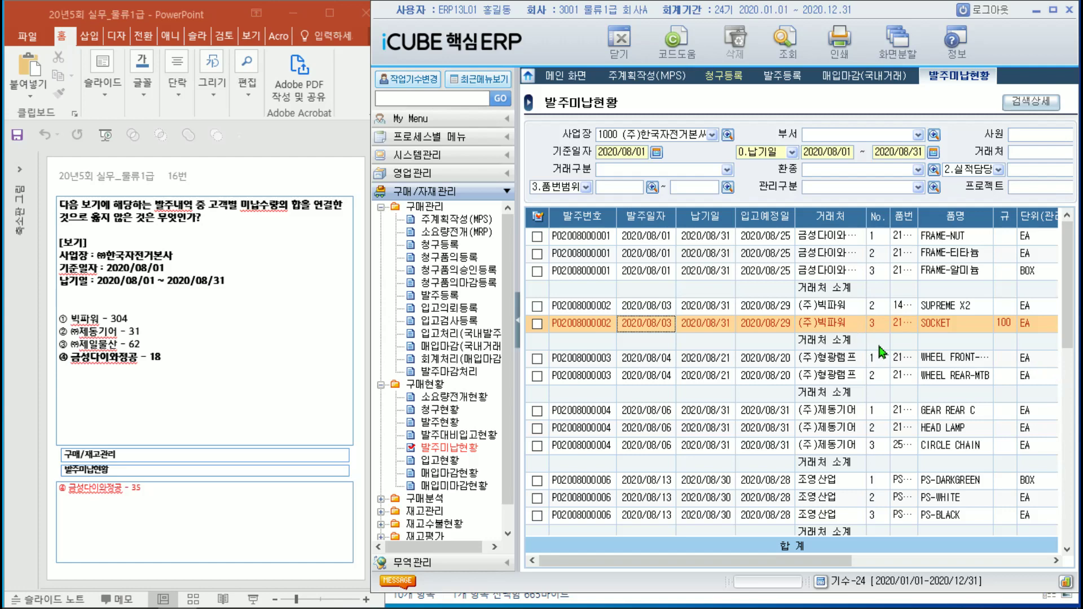
# - Examine the 미납수량 subtotals for 빅파워, 제동기어, 제일물산 and 금성다이와정공 against the answer options of question 16
pyautogui.click(1056, 560)
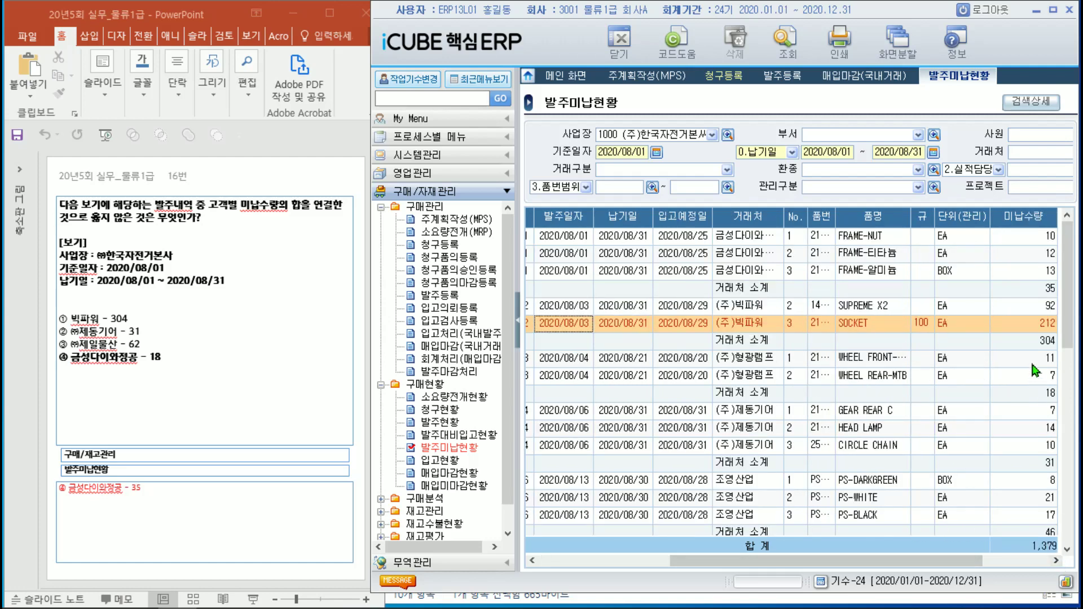
pyautogui.click(1027, 340)
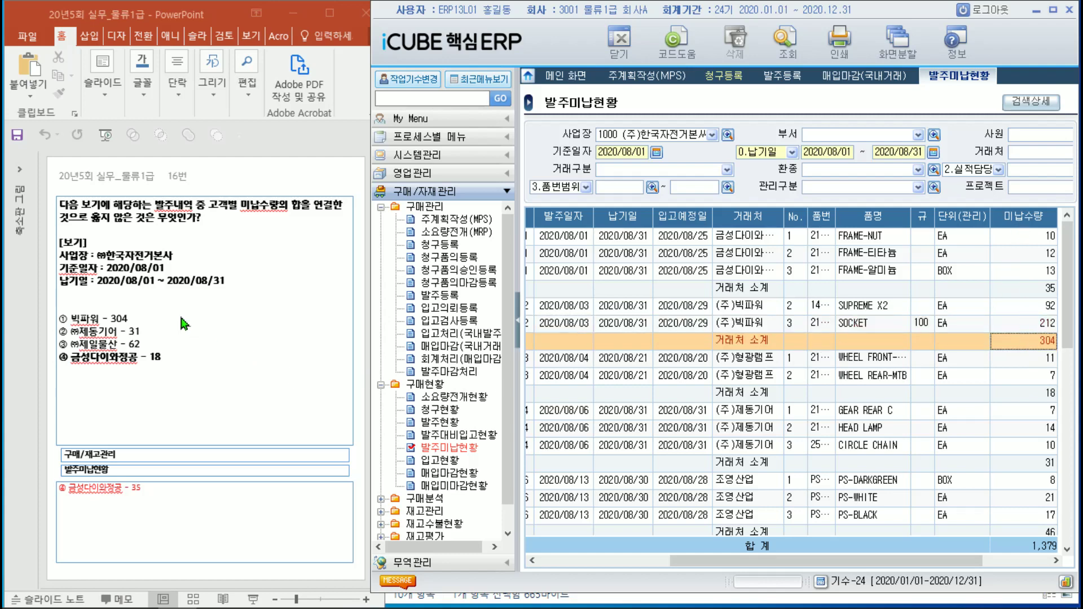
pyautogui.click(763, 465)
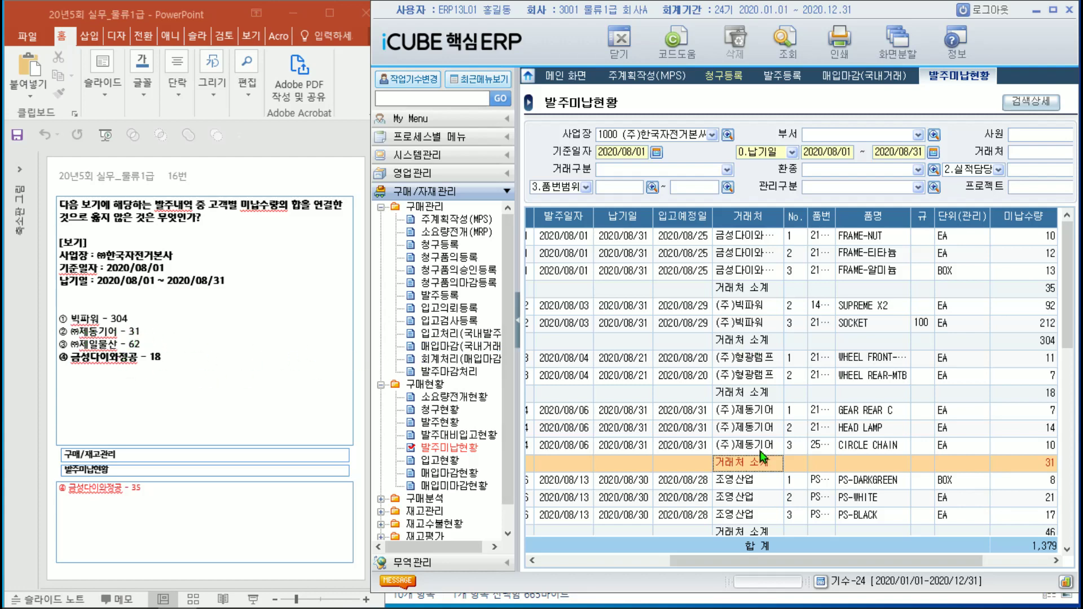
pyautogui.scroll(-1, 762, 457)
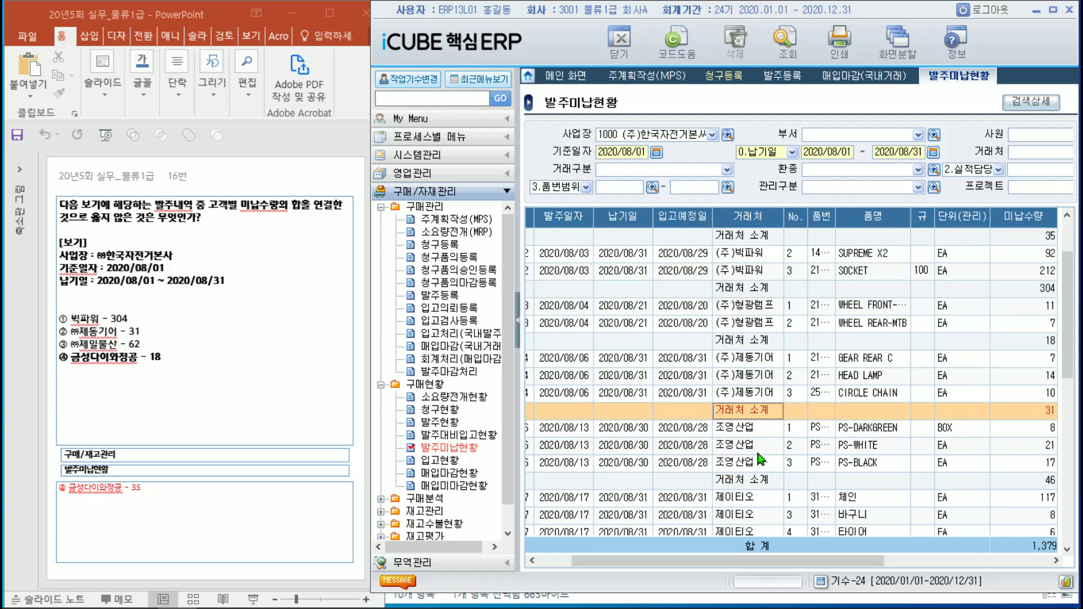
pyautogui.scroll(-2, 760, 458)
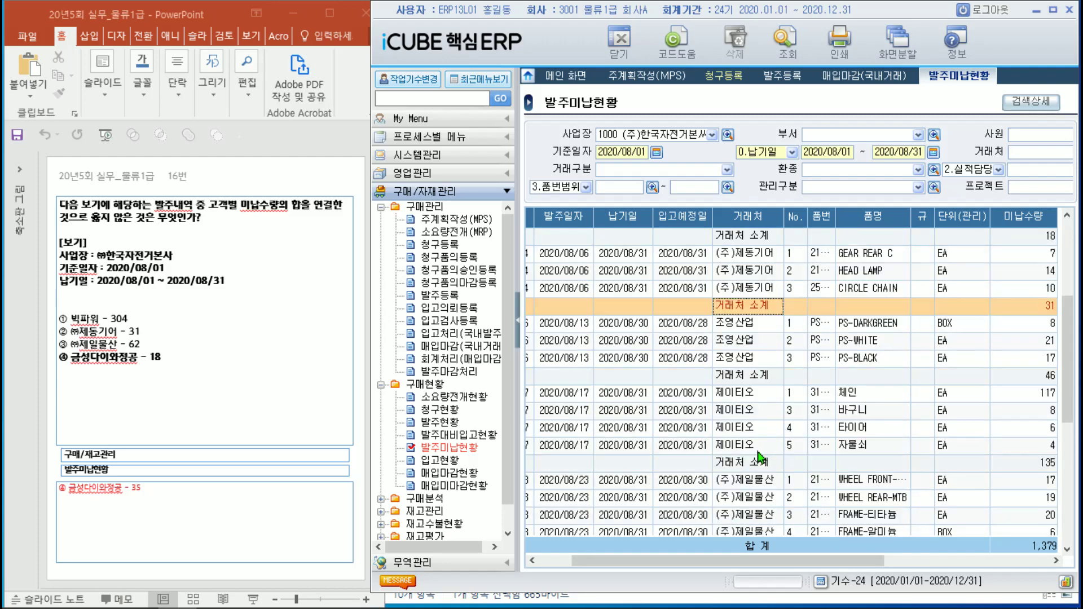
pyautogui.scroll(-2, 760, 457)
pyautogui.click(756, 450)
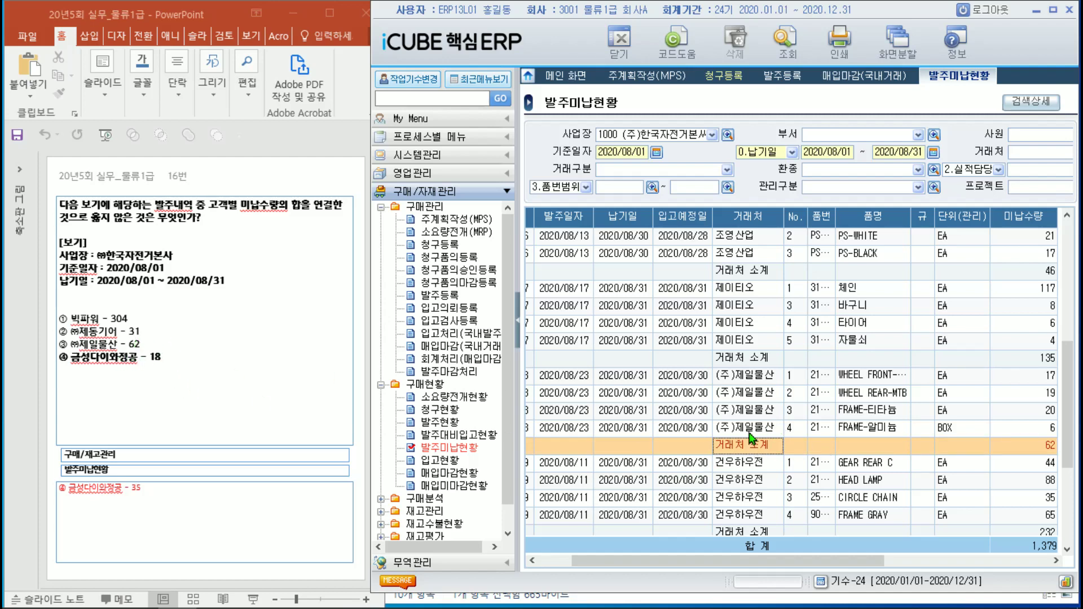
pyautogui.scroll(-1, 753, 443)
pyautogui.scroll(3, 753, 445)
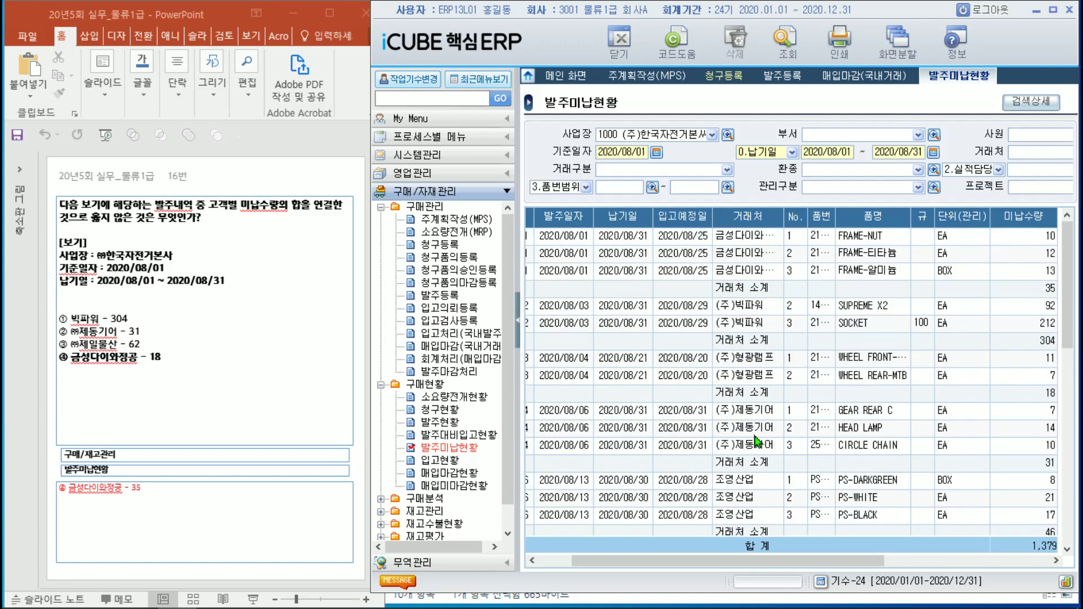
pyautogui.click(737, 291)
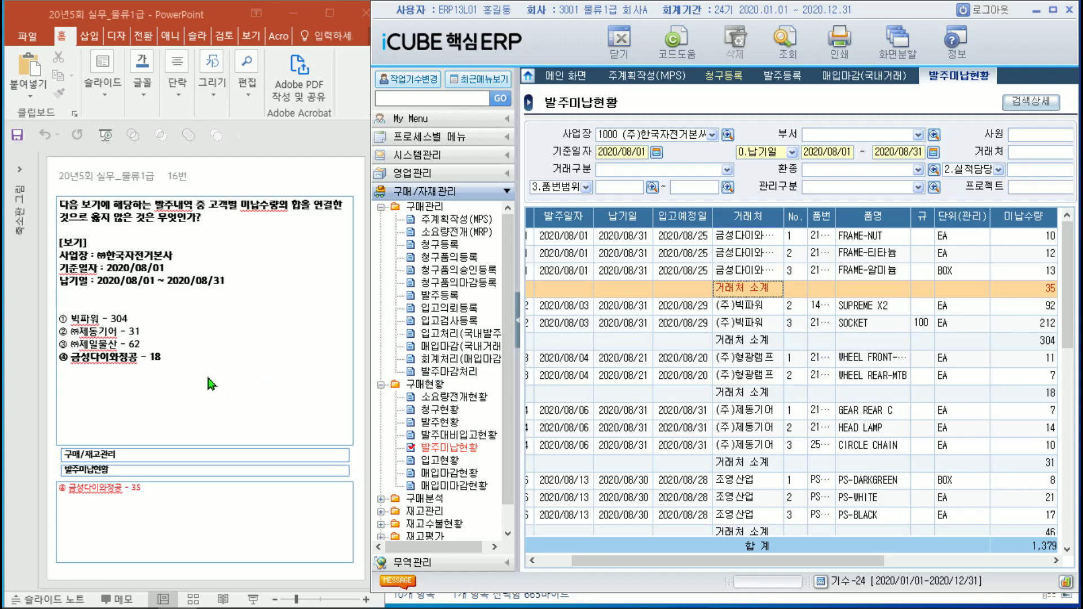
# - Advance the PowerPoint exam file to question 17 and read it in the full-screen slide show
pyautogui.scroll(-1, 292, 347)
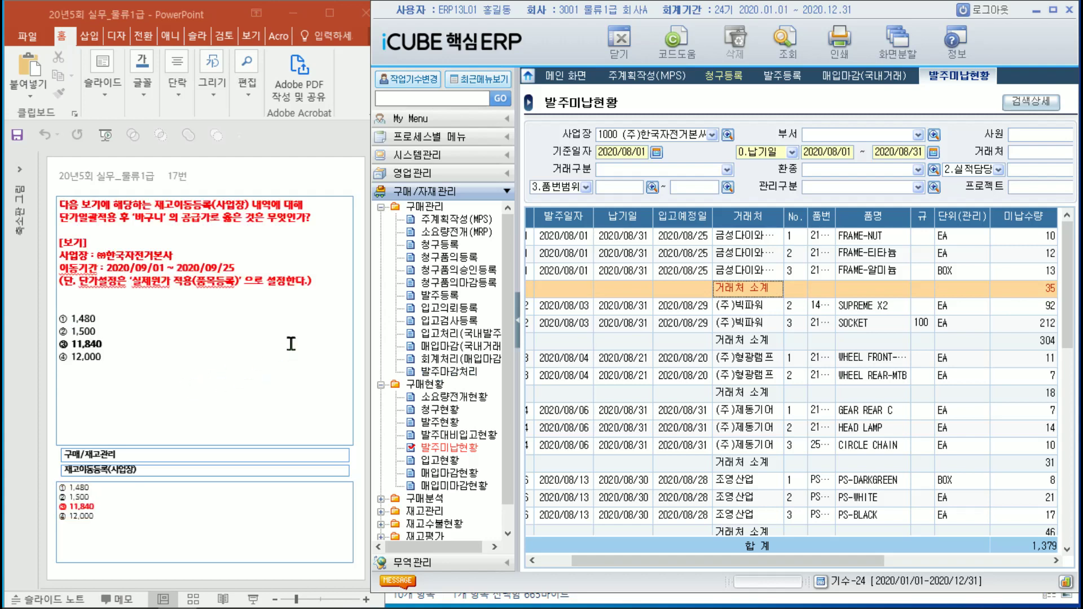
pyautogui.click(291, 344)
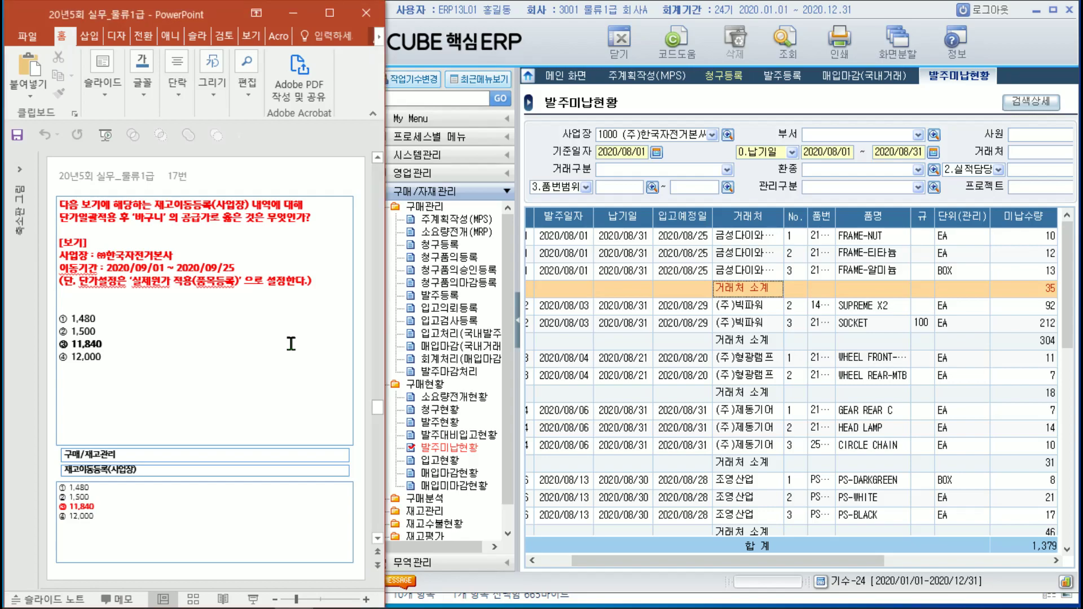
pyautogui.hotkey('shift', 'F5')
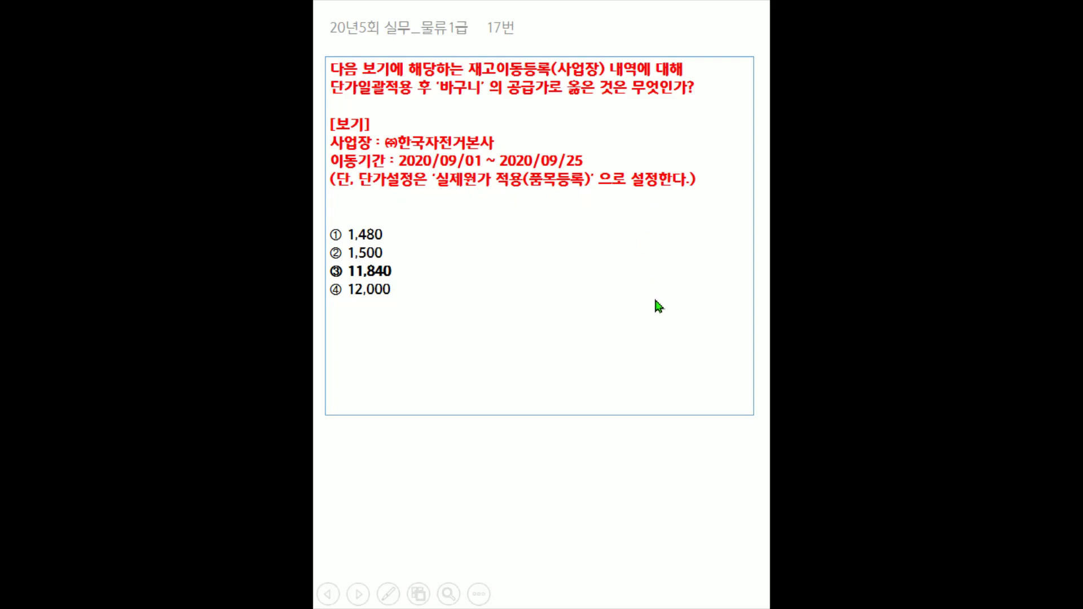
pyautogui.press('Escape')
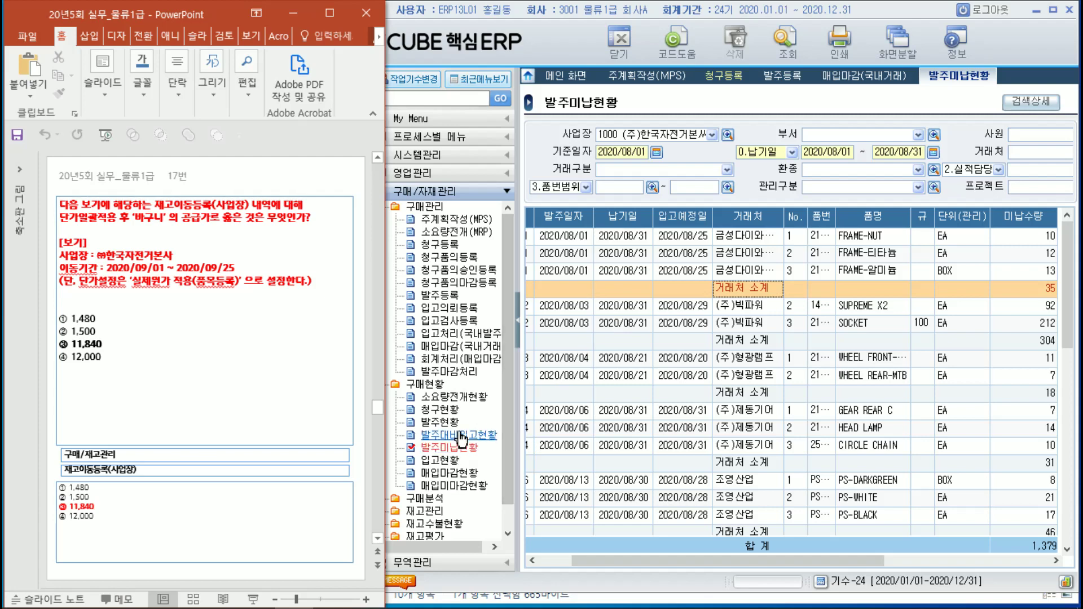
# - Open 재고이동등록(사업장) under 재고관리 in iCUBE and set 이동기간 to 2020/09/01 ~ 2020/09/25
pyautogui.scroll(-1, 468, 434)
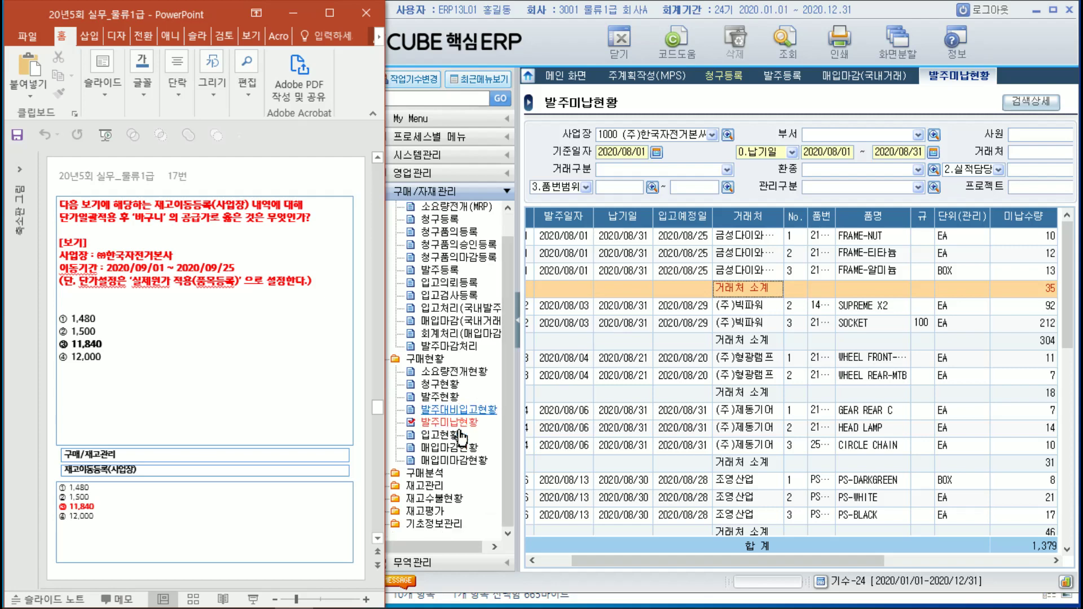
pyautogui.click(394, 487)
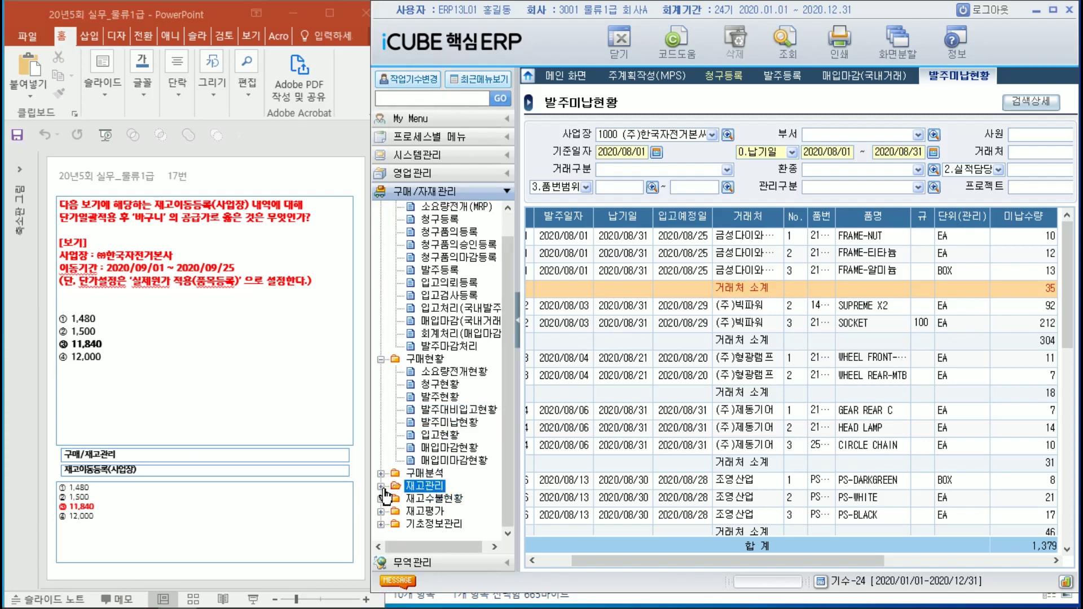
pyautogui.doubleClick(392, 488)
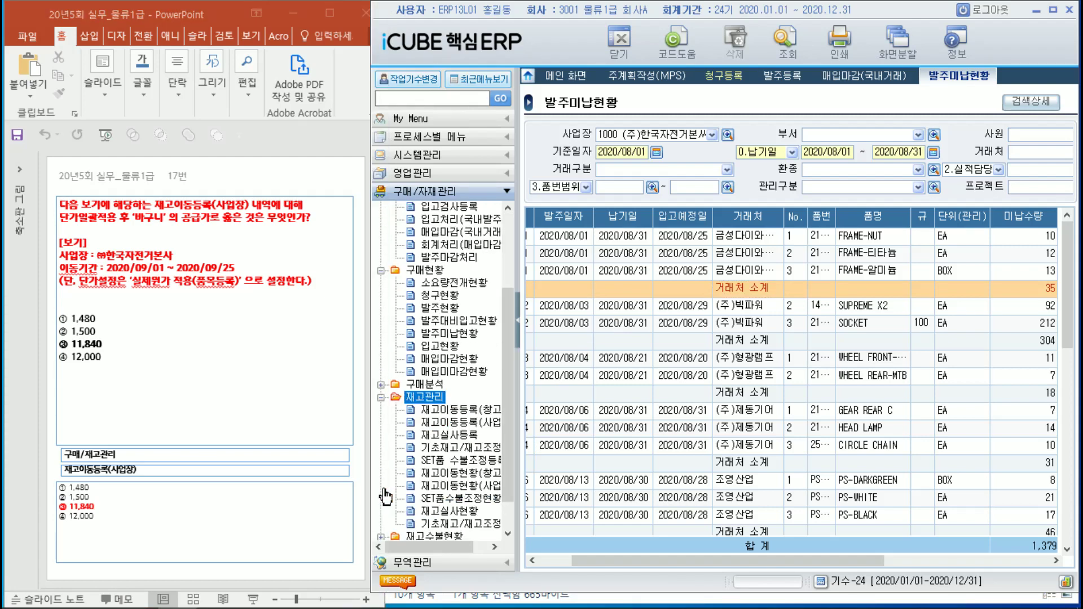
pyautogui.doubleClick(443, 428)
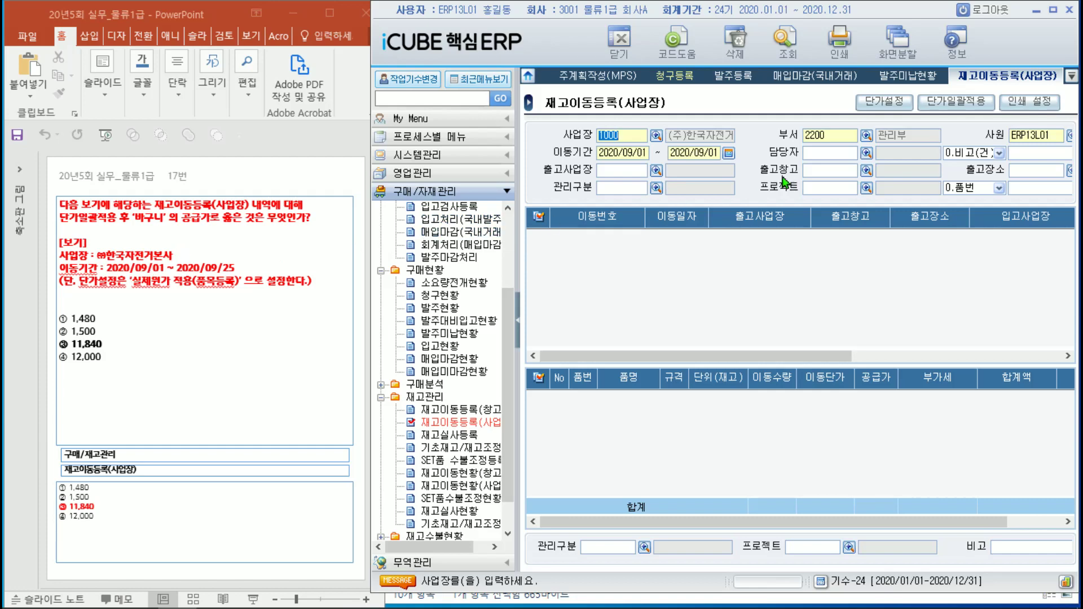
pyautogui.click(728, 154)
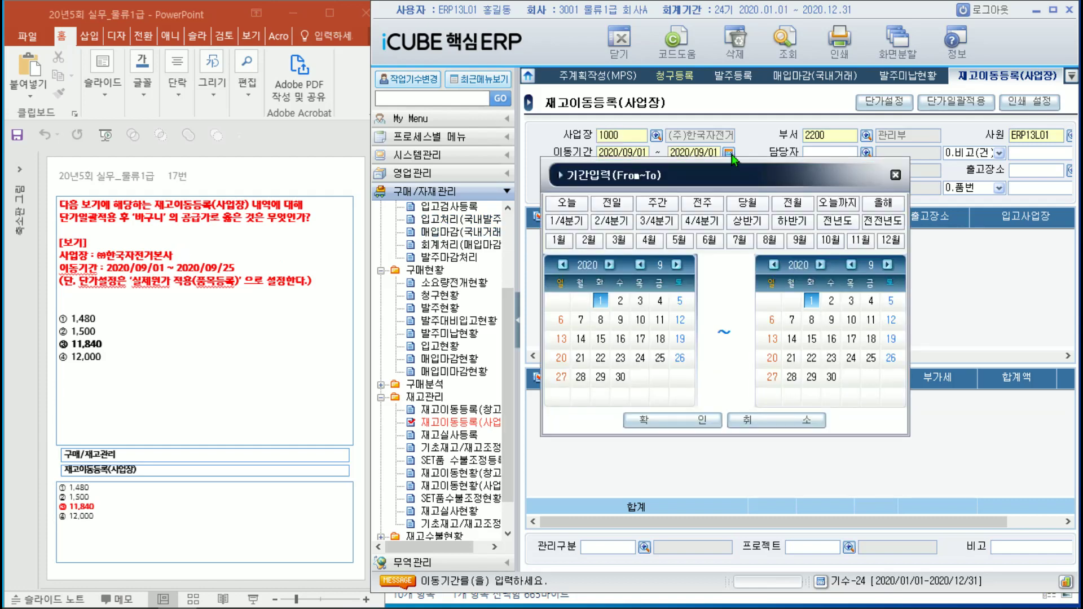
pyautogui.click(871, 358)
pyautogui.click(667, 421)
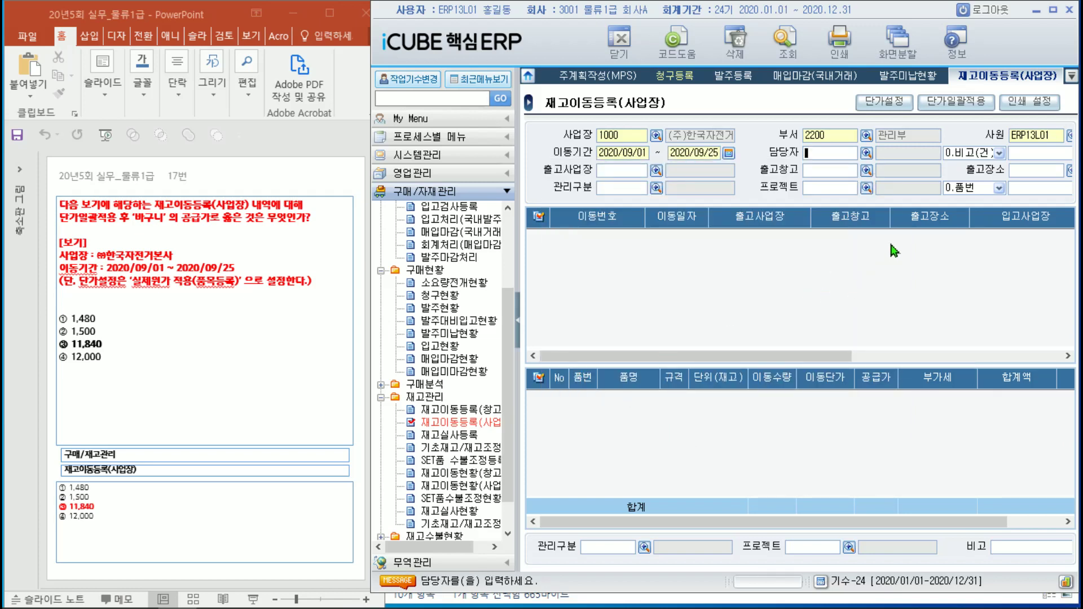
# - Configure 단가설정 with 단가 설정대로 적용 enabled and 실제원가 적용 (품목등록) as the price basis, and apply it
pyautogui.click(881, 104)
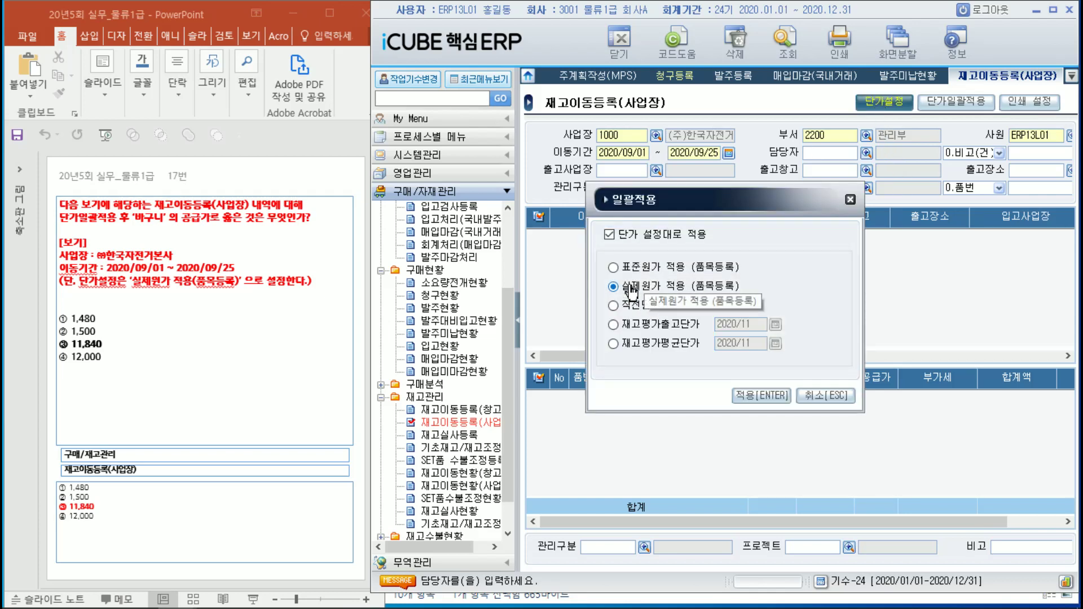
pyautogui.click(609, 236)
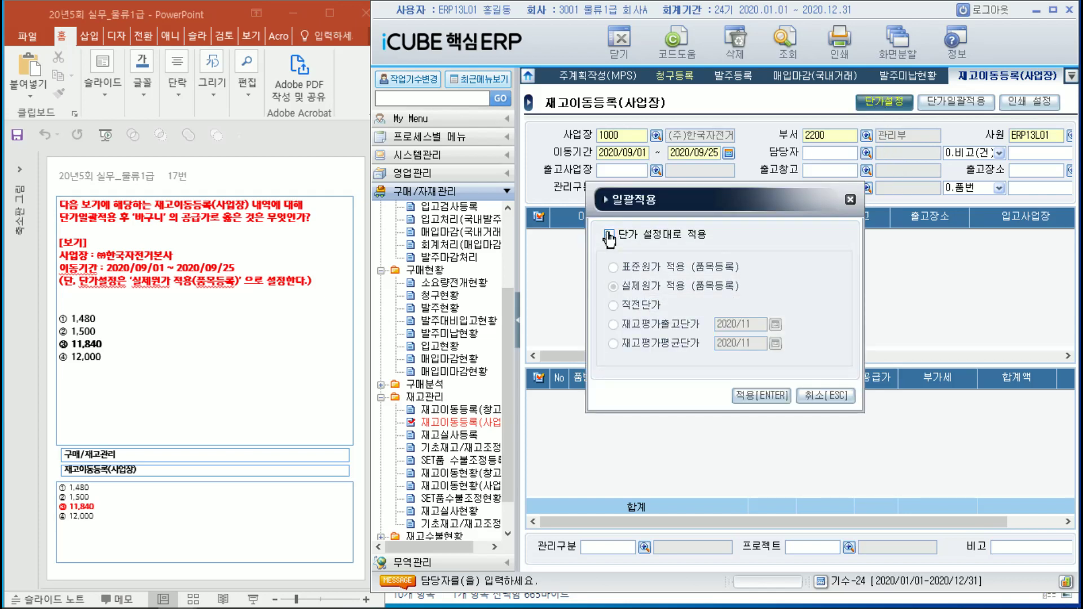
pyautogui.click(609, 239)
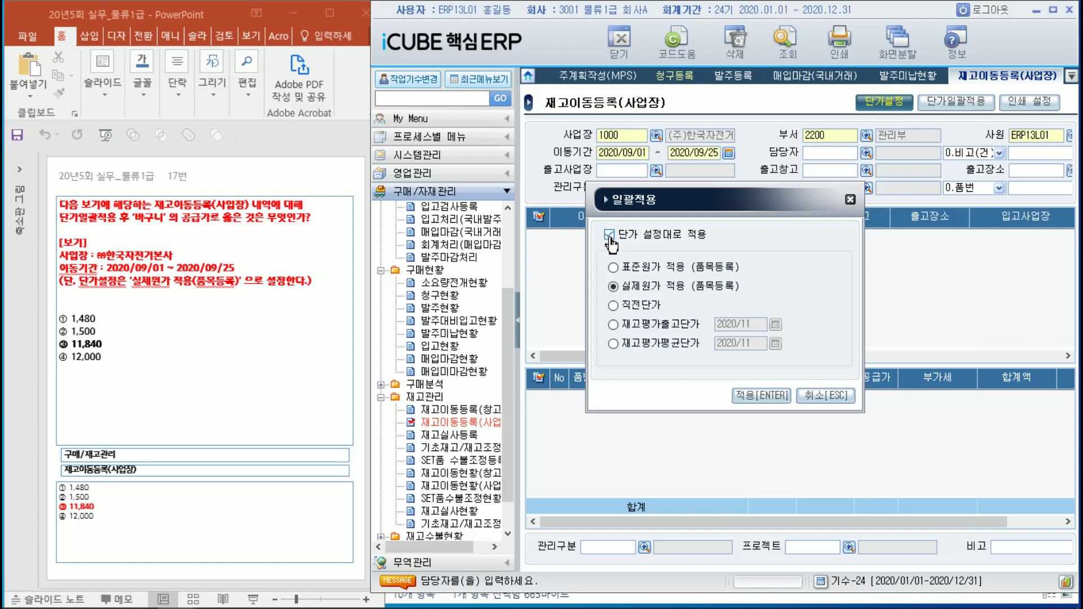
pyautogui.click(610, 241)
pyautogui.click(610, 241)
pyautogui.click(763, 398)
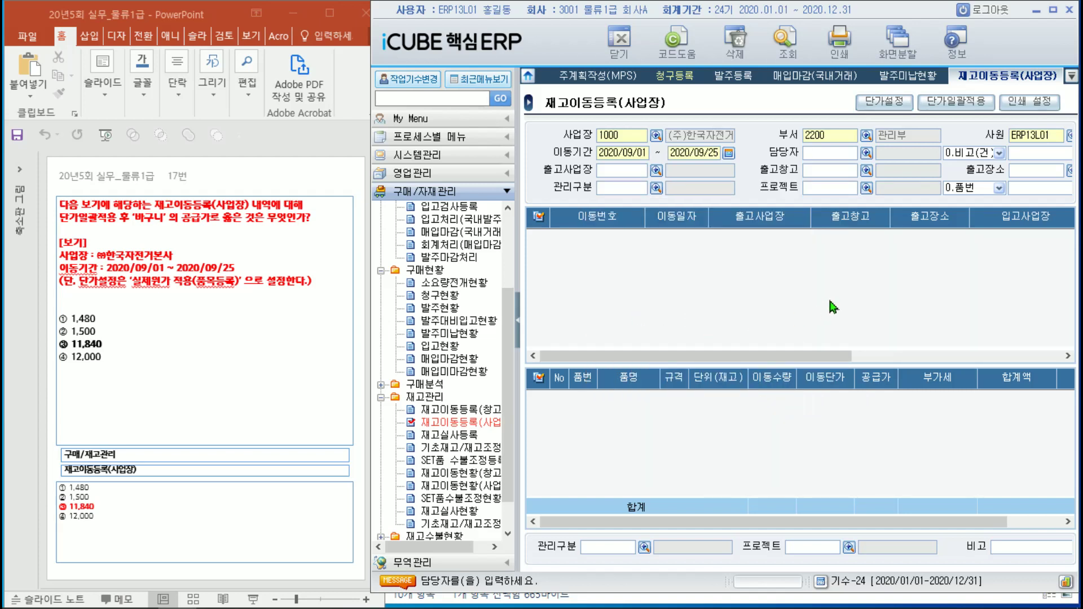
# - Retrieve the stock transfers and select the 바구니 line in the transfer released from 제품창고
pyautogui.click(787, 54)
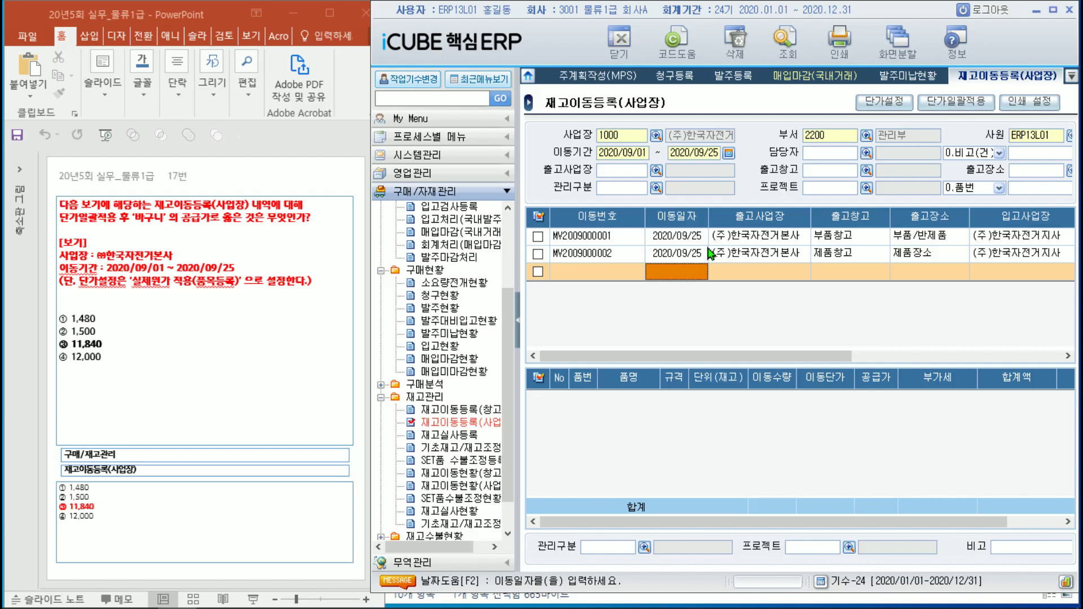
pyautogui.click(710, 252)
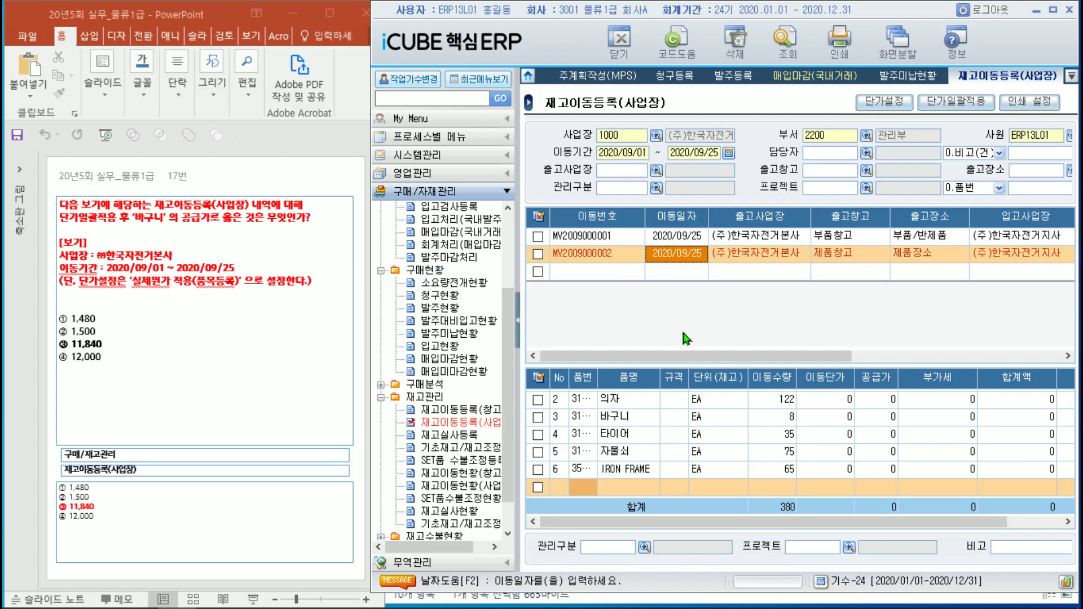
pyautogui.click(704, 240)
pyautogui.click(692, 258)
pyautogui.click(631, 419)
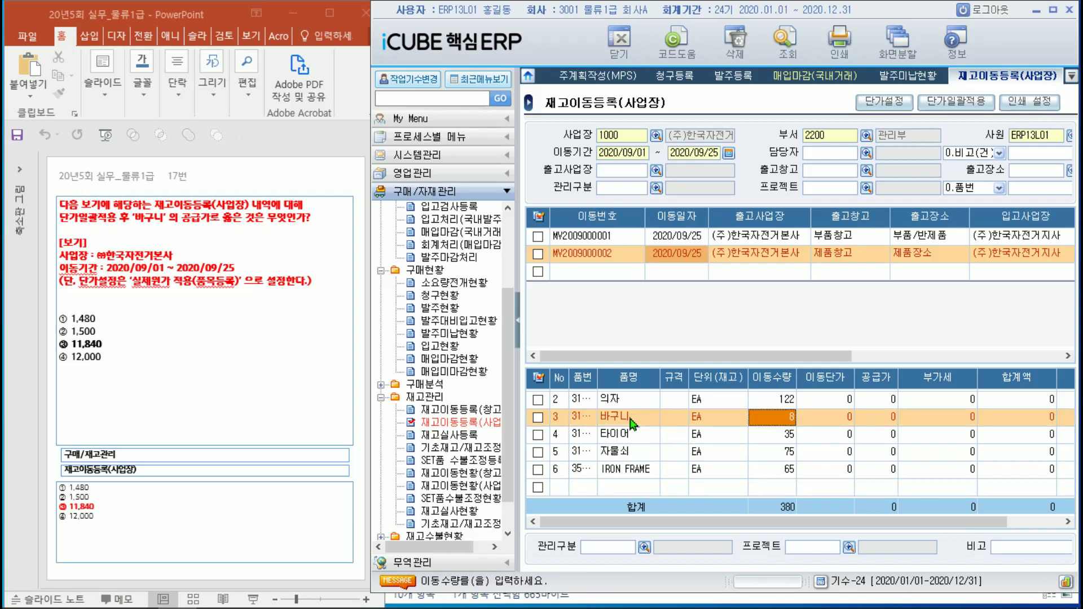
pyautogui.click(1067, 523)
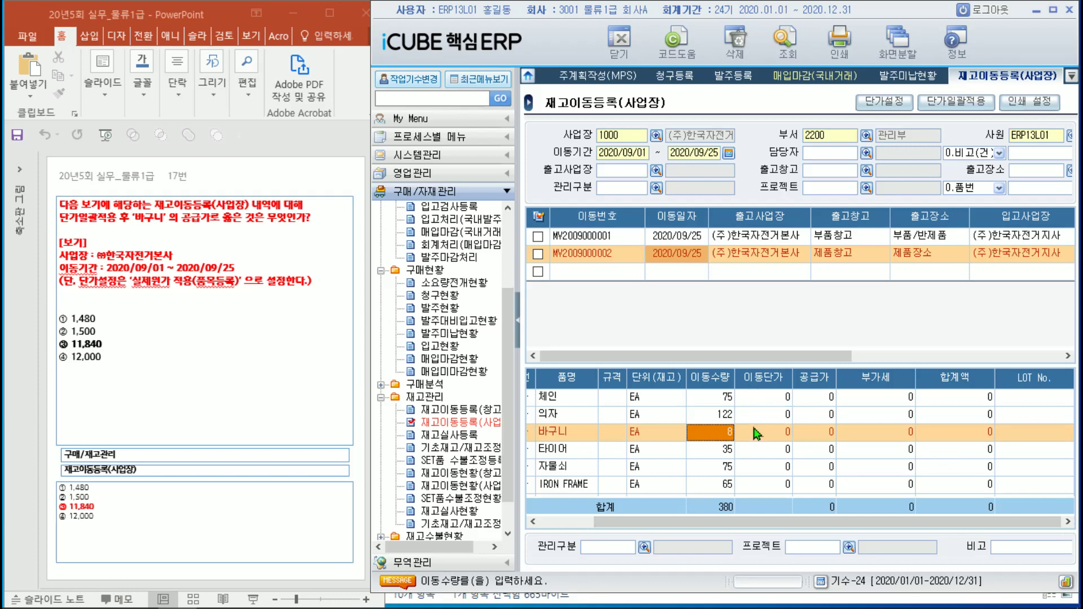
pyautogui.click(555, 524)
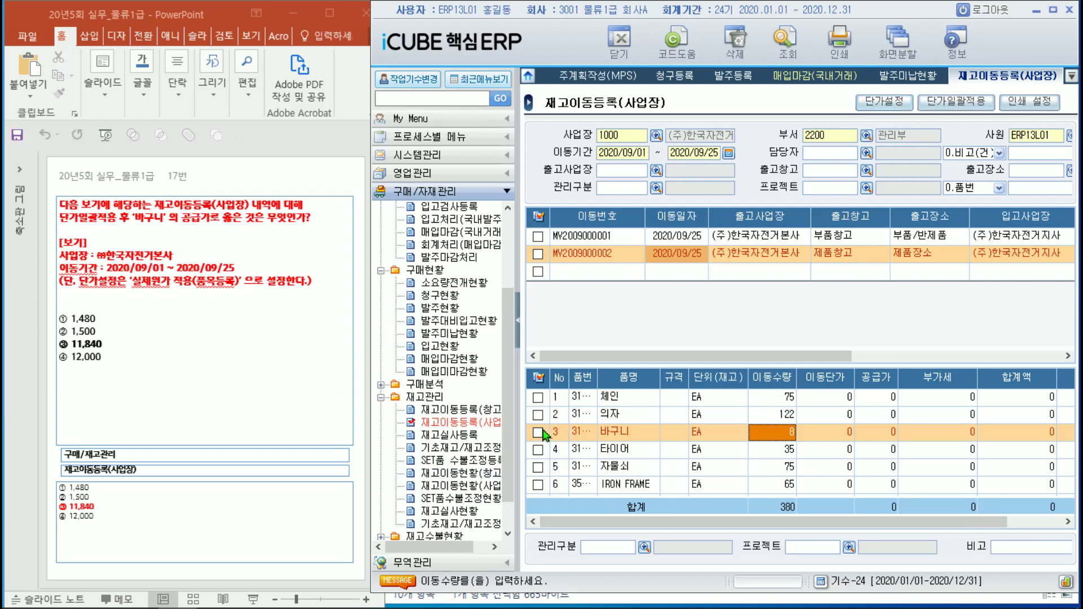
# - Mark the 바구니 line and run 단가일괄적용 on it, accepting the price change
pyautogui.click(965, 103)
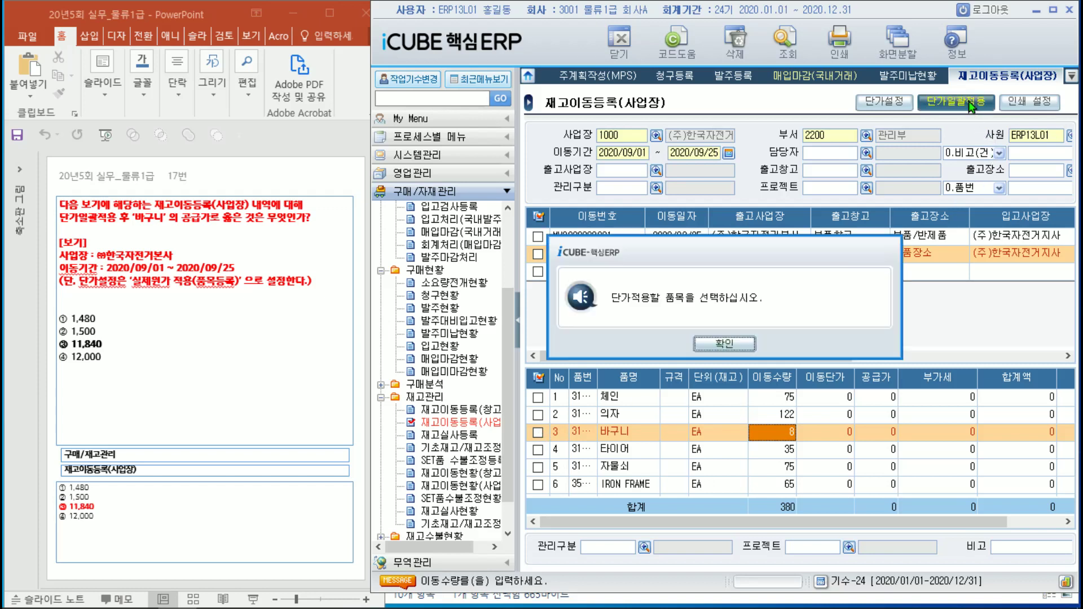
pyautogui.click(723, 344)
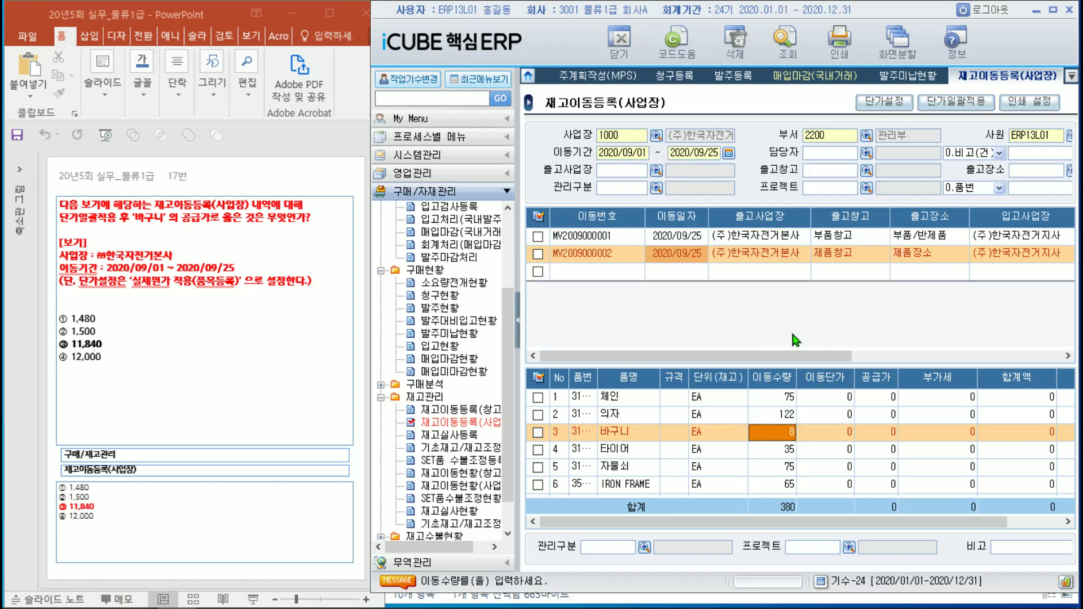
pyautogui.click(538, 432)
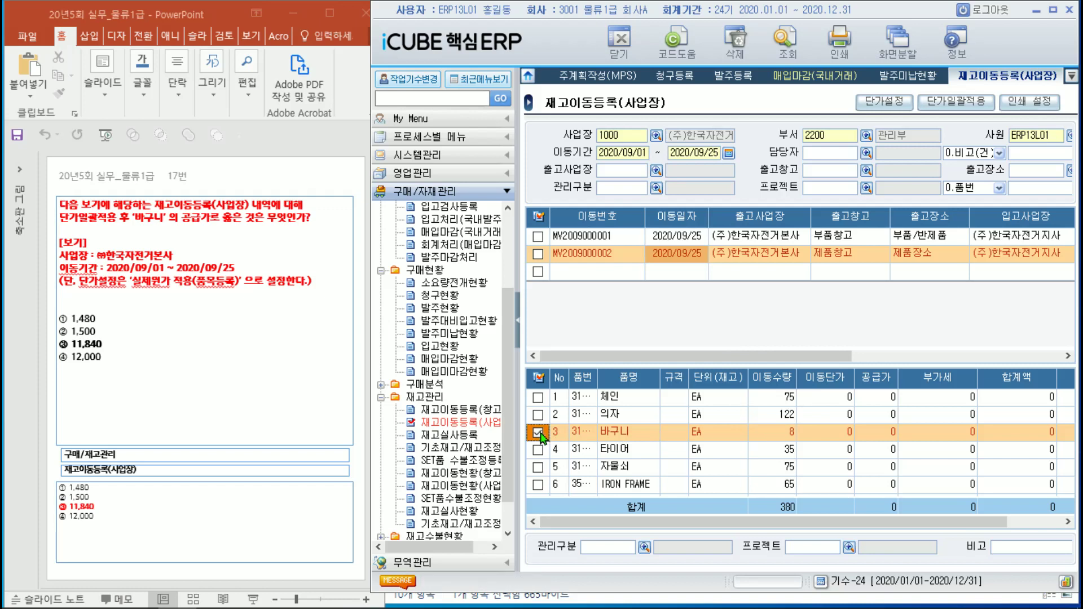
pyautogui.click(963, 104)
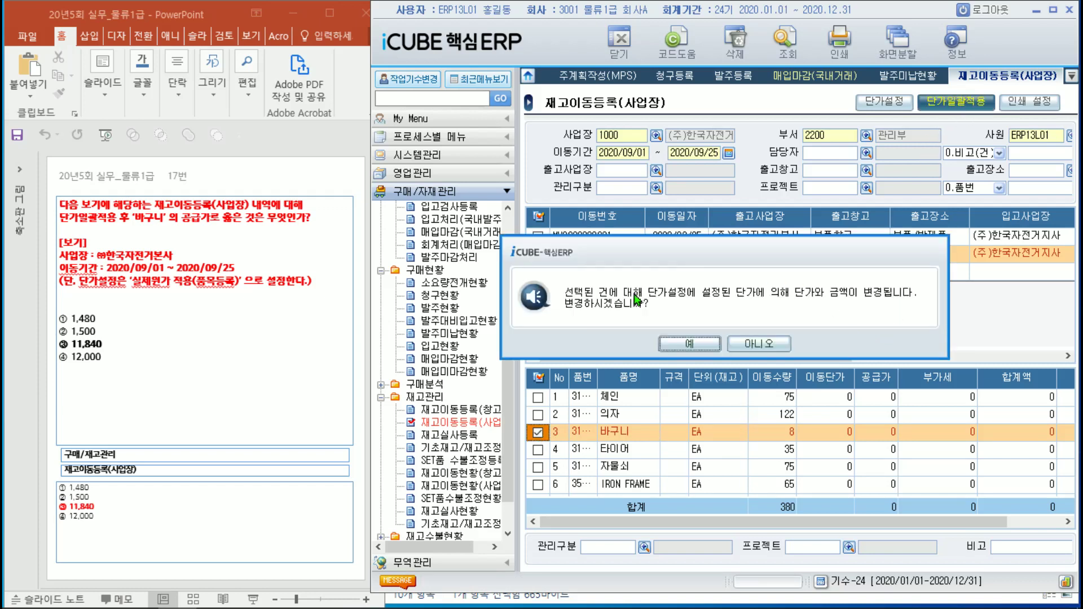
pyautogui.click(689, 345)
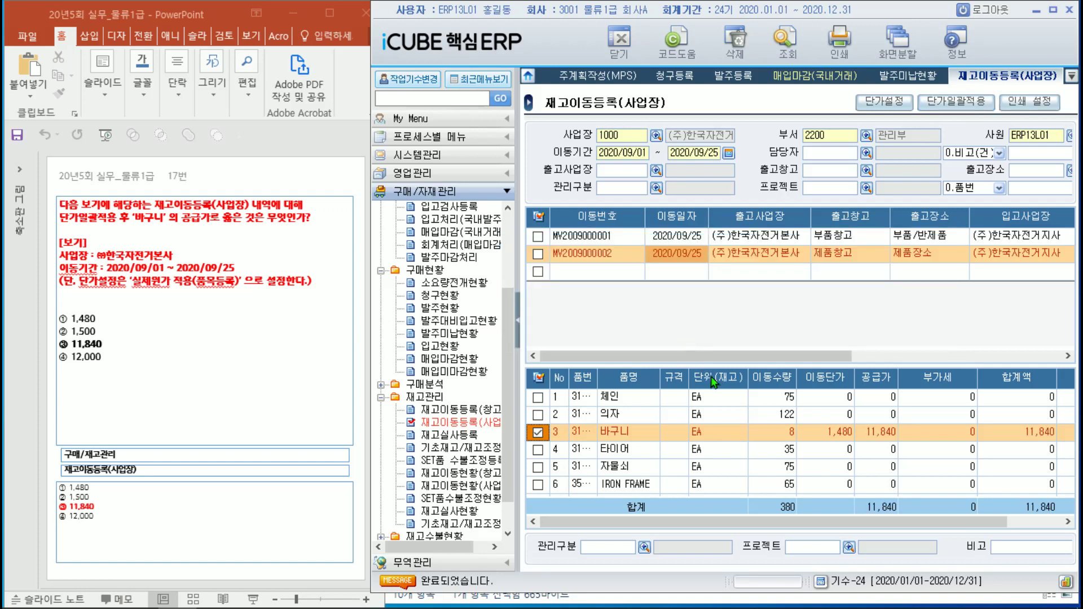
# - Check the 이동단가 and 공급가 of the 바구니 line and switch back to question 17 in PowerPoint
pyautogui.click(825, 434)
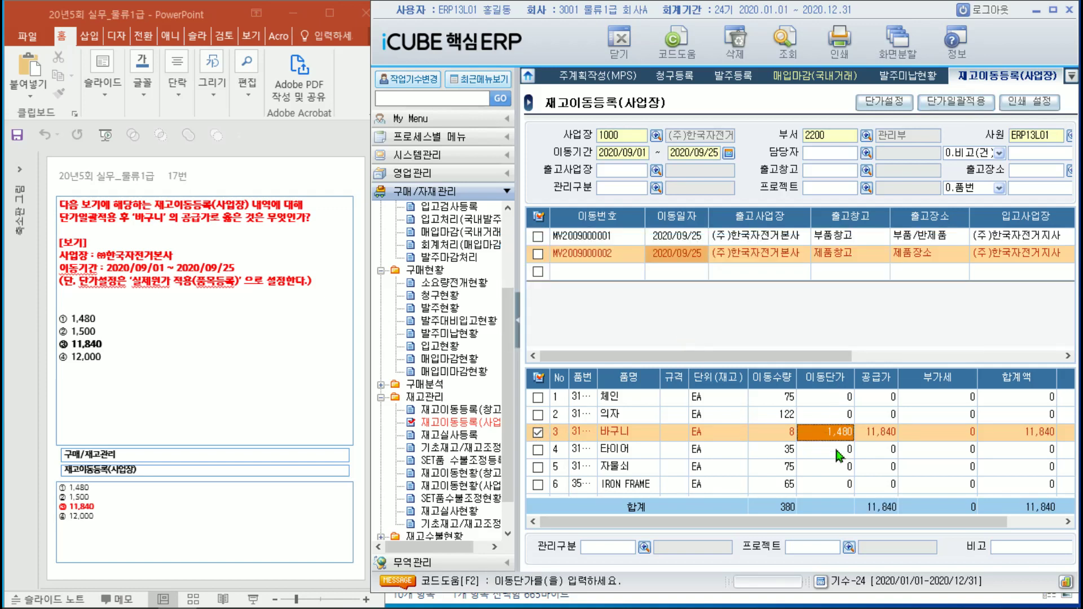
pyautogui.click(874, 436)
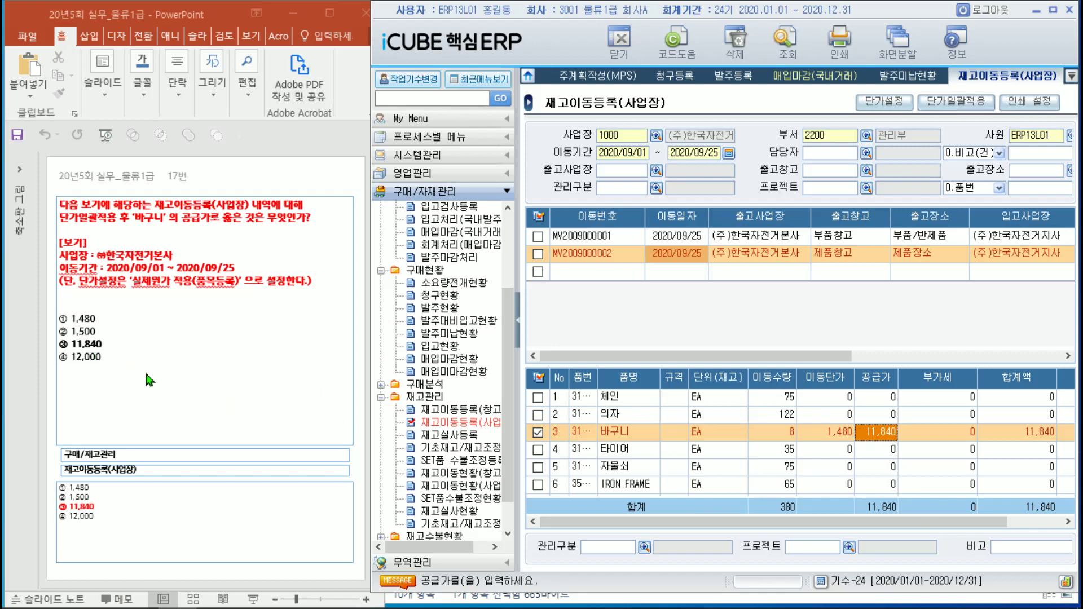
pyautogui.click(133, 347)
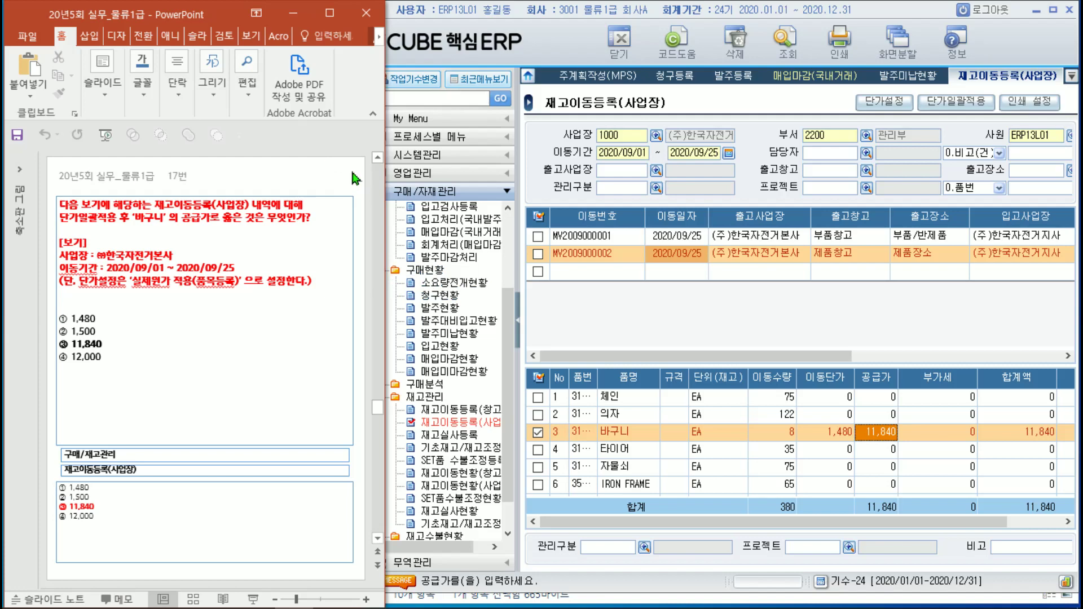
# - Go to question 18 of the exam deck and read it as a slide show, then return to the editing view
pyautogui.scroll(-1, 354, 178)
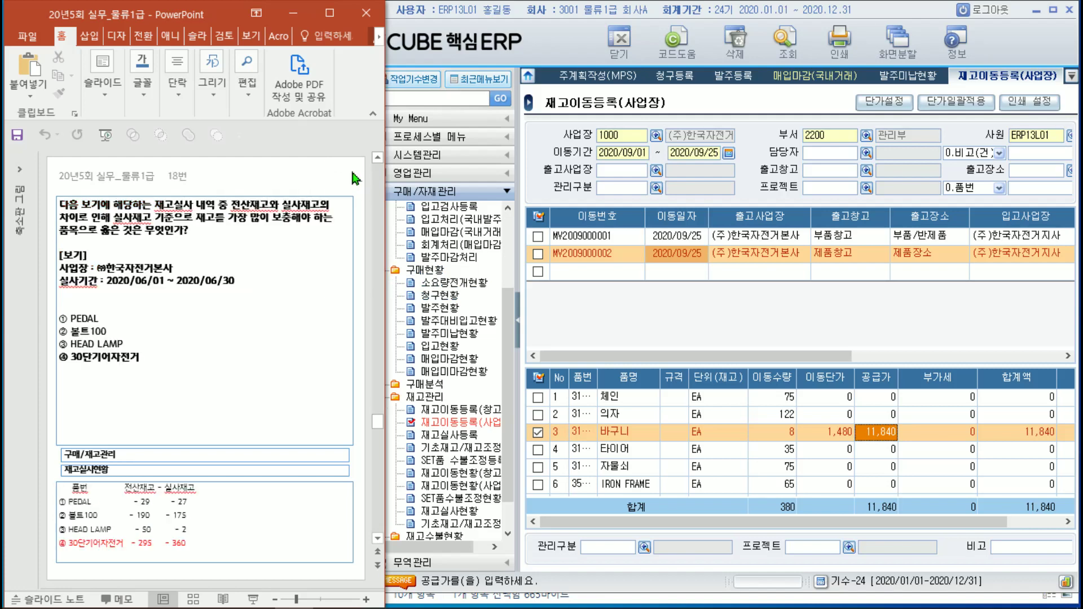
pyautogui.hotkey('shift', 'F5')
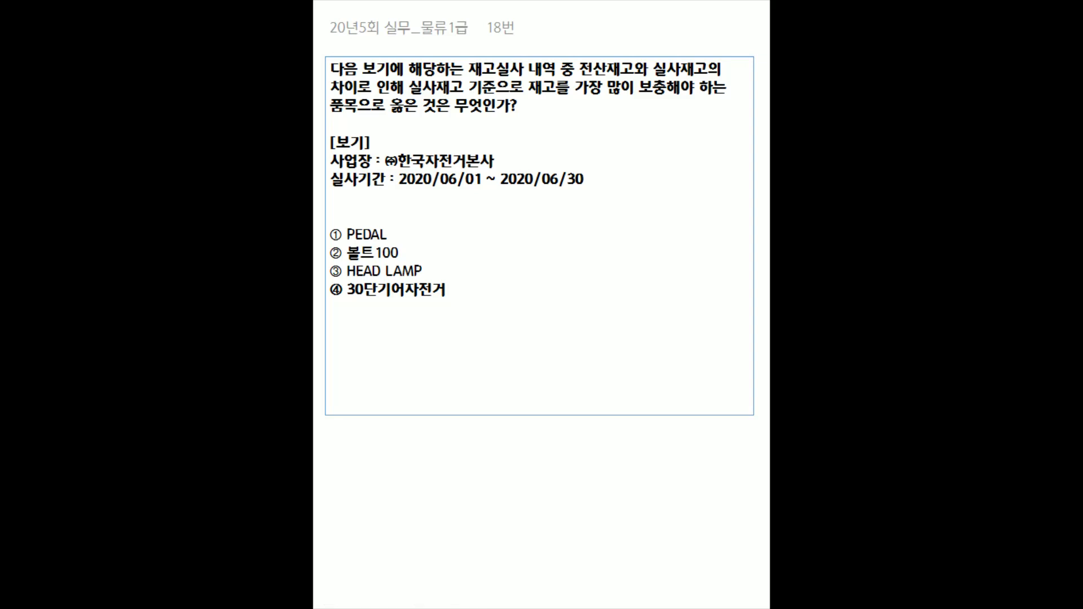
pyautogui.press('Escape')
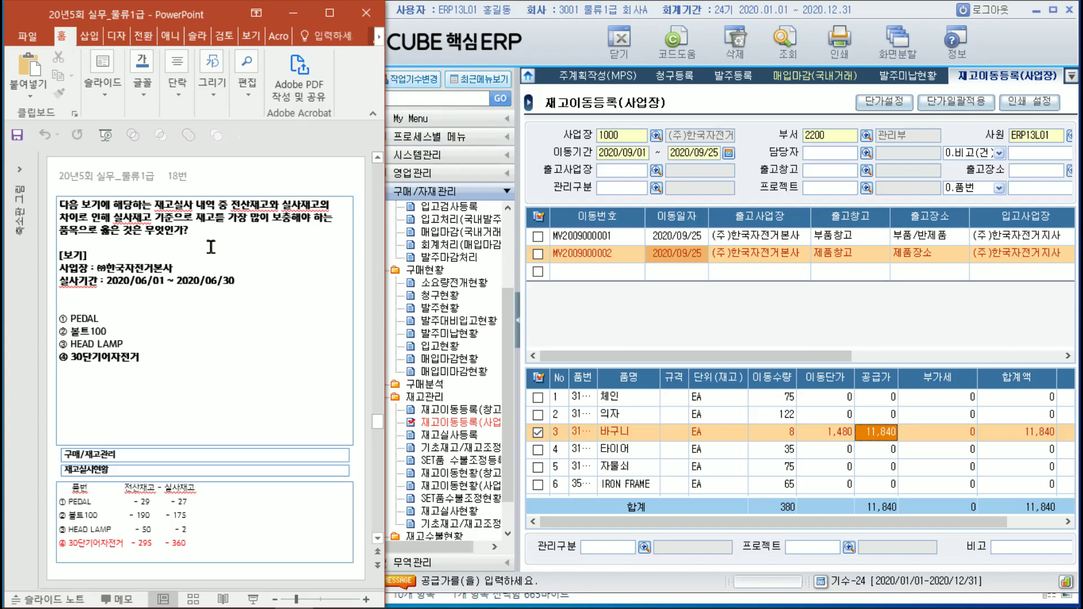
# - Switch to iCUBE, open 재고실사등록 and retrieve the stock counts for 실사기간 2020/06/01 ~ 2020/06/30
pyautogui.scroll(-1, 472, 538)
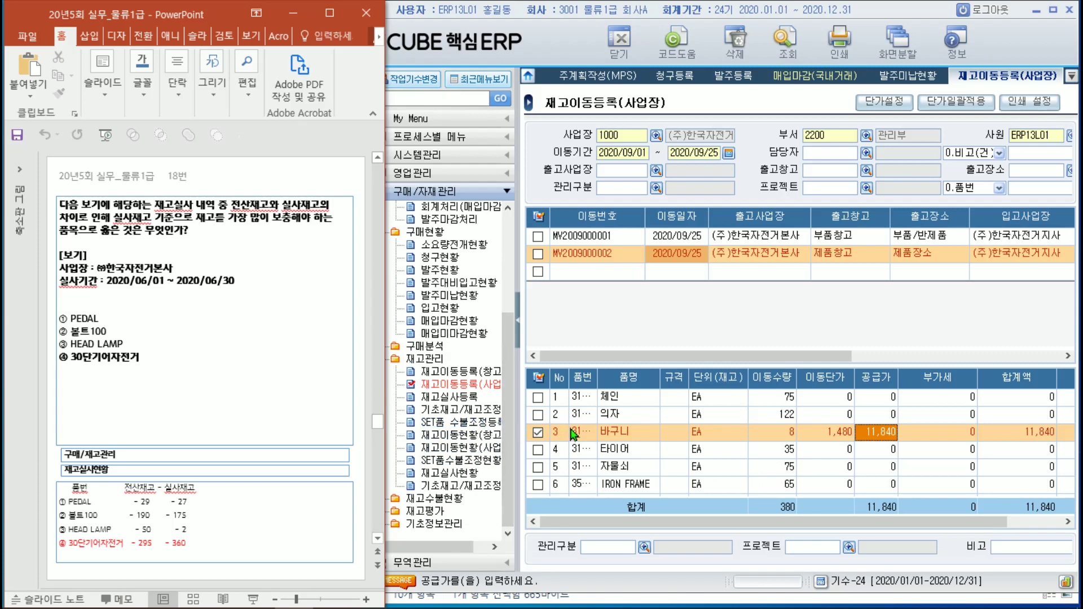
pyautogui.click(444, 398)
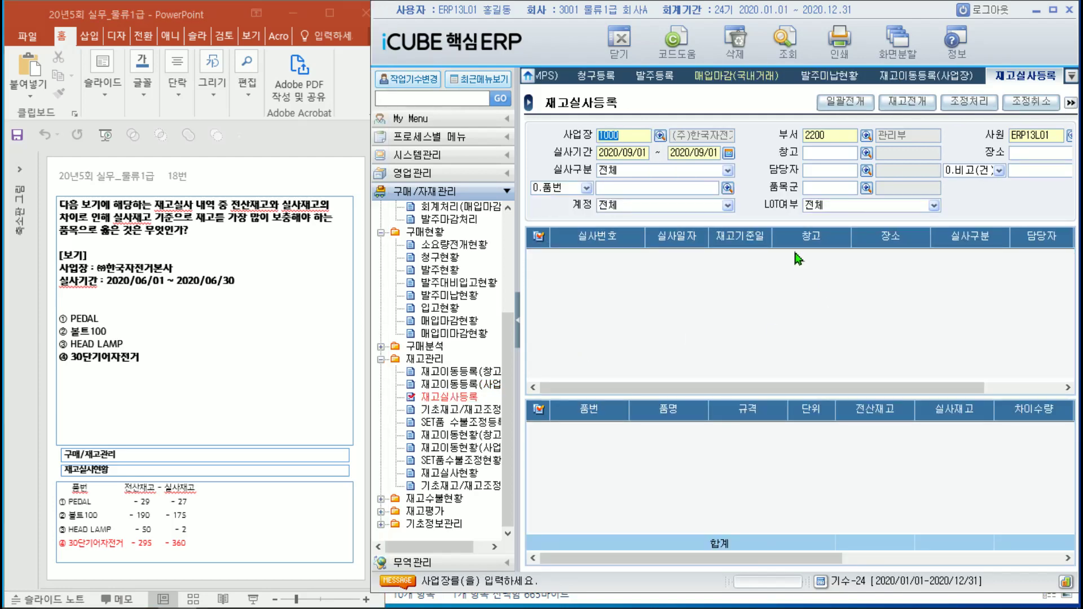
pyautogui.click(728, 153)
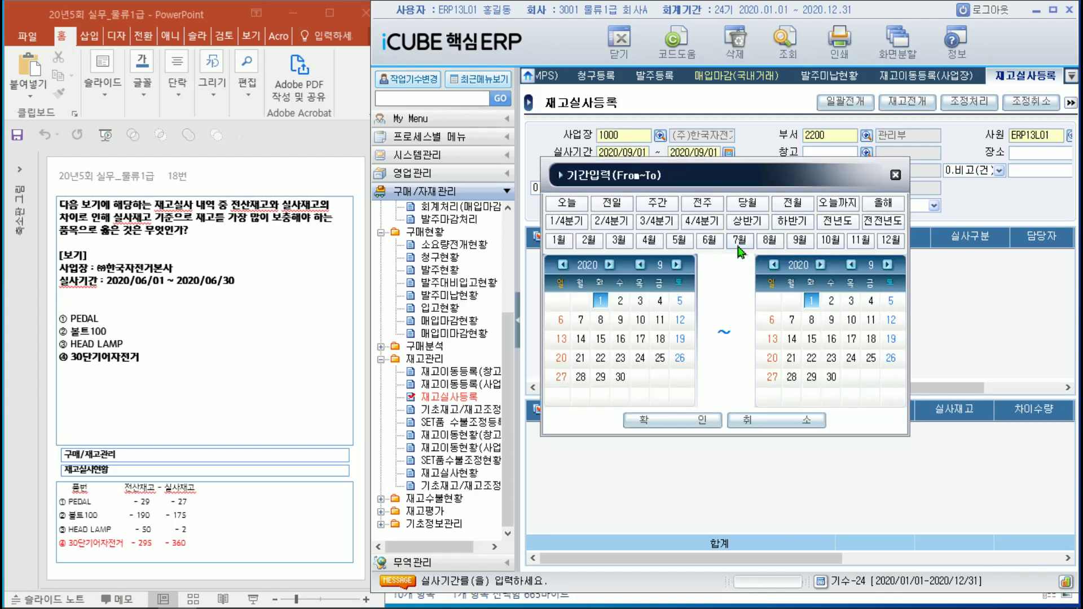
pyautogui.click(711, 245)
pyautogui.click(655, 422)
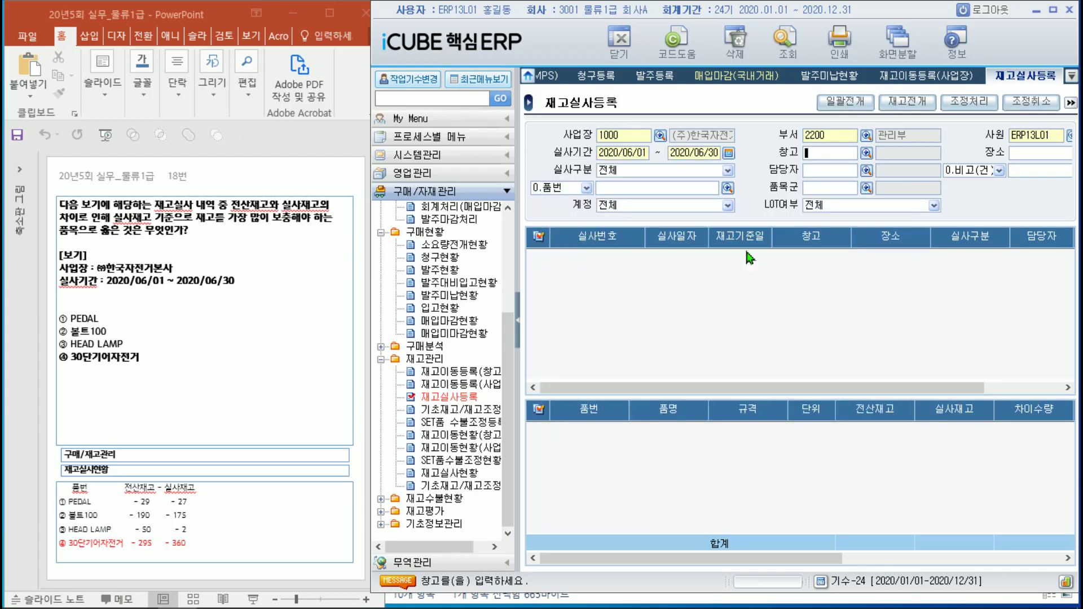
pyautogui.click(794, 51)
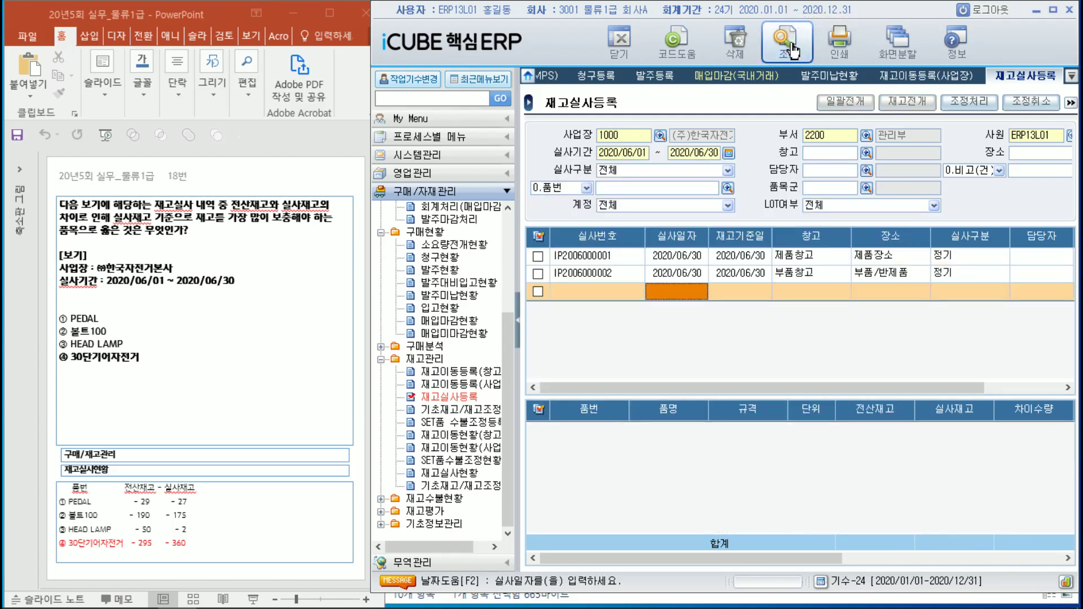
# - Compare the item lines of the 제품창고 and 부품창고 stock counts dated 2020/06/30
pyautogui.click(667, 262)
pyautogui.click(666, 280)
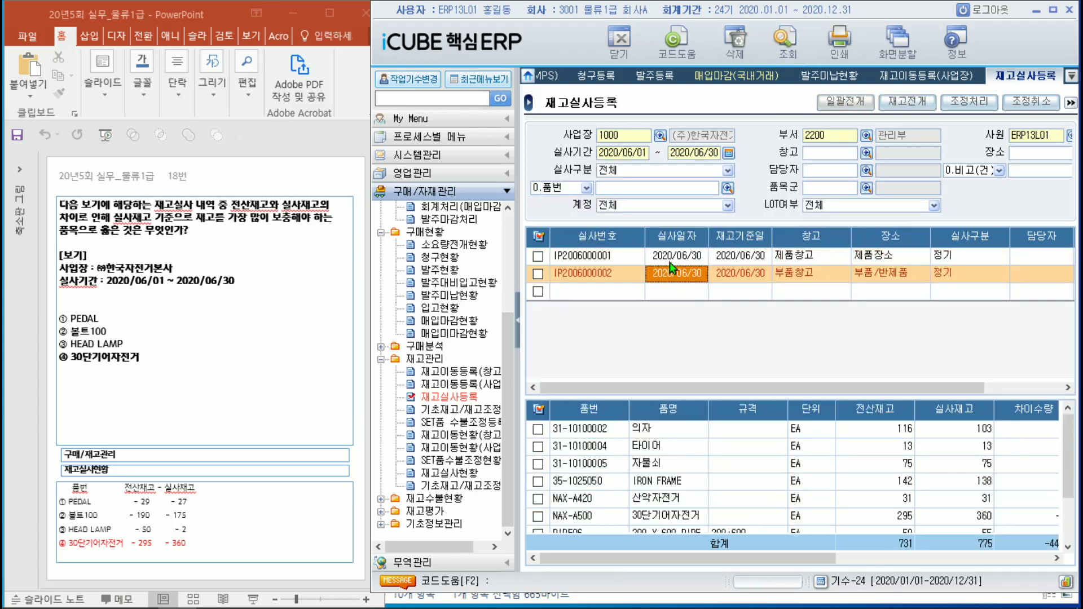
pyautogui.click(675, 263)
pyautogui.click(676, 282)
pyautogui.click(678, 262)
pyautogui.click(680, 277)
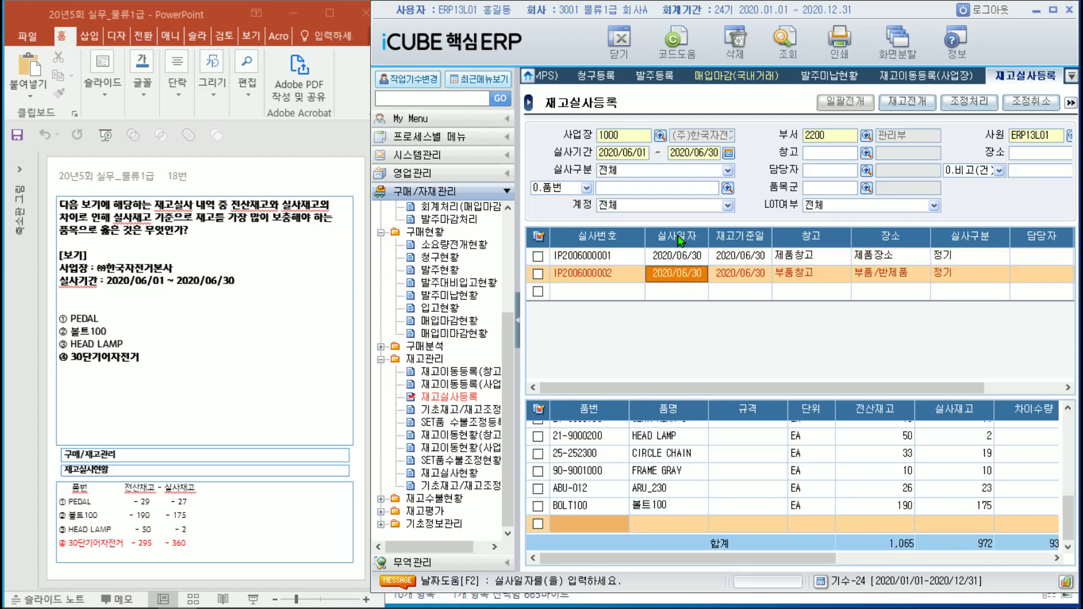
pyautogui.click(682, 262)
pyautogui.click(676, 281)
pyautogui.click(732, 263)
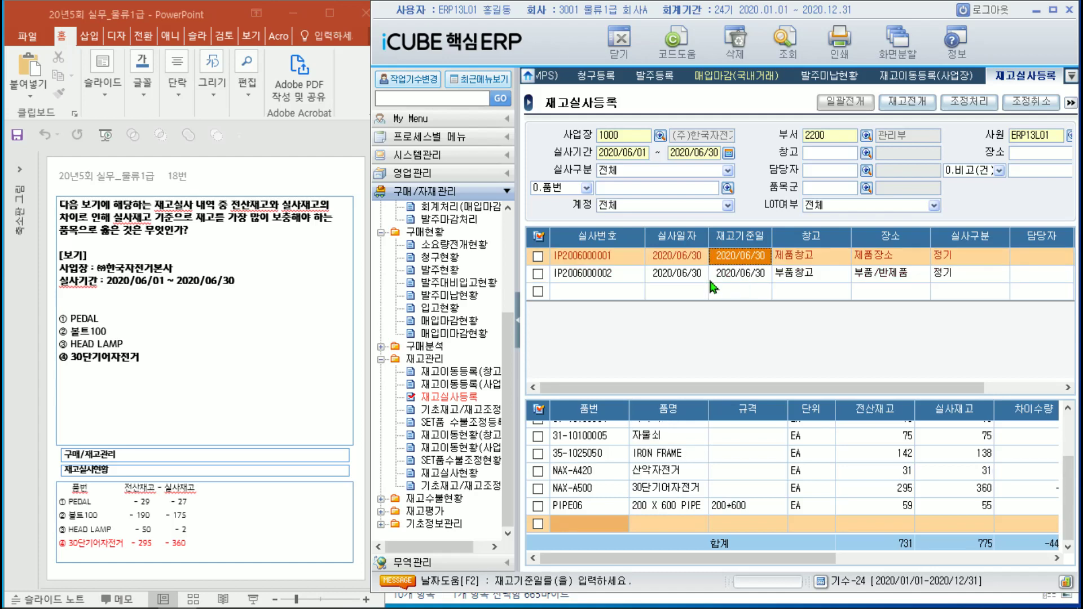
pyautogui.click(684, 276)
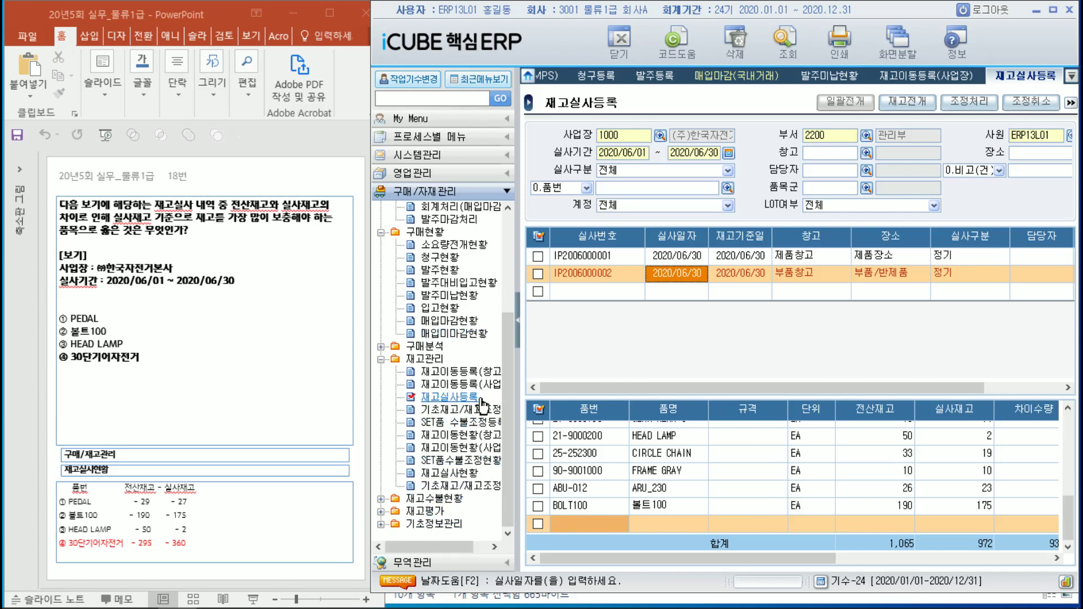
# - Open 재고실사현황 and retrieve the counts of 사업장 1000 (주)한국자전거본사 for 실사기간 2020/06/01 ~ 2020/06/30
pyautogui.click(455, 474)
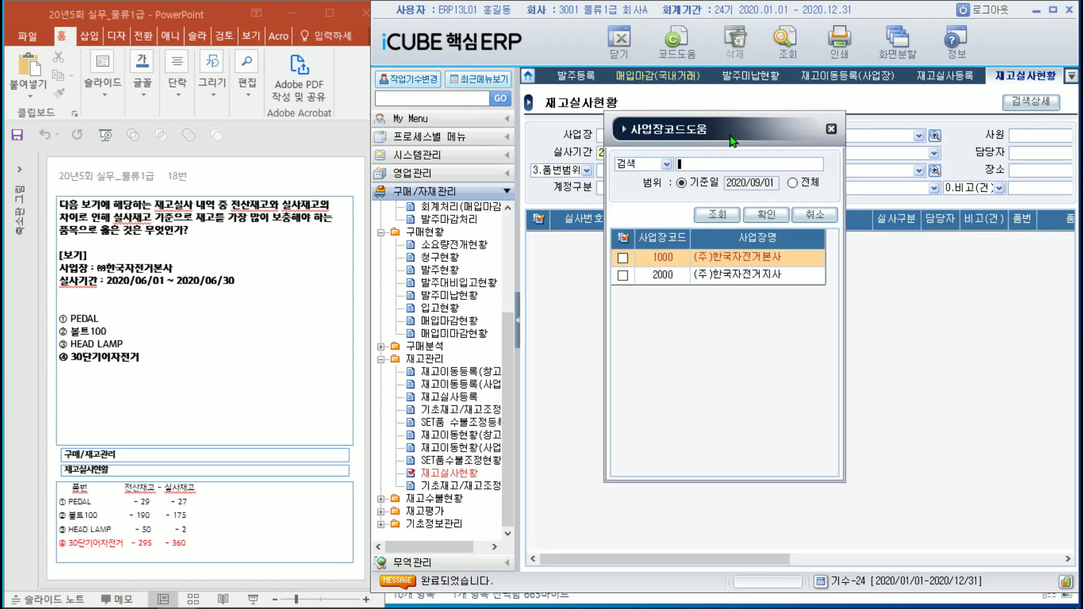
pyautogui.click(728, 136)
pyautogui.doubleClick(732, 259)
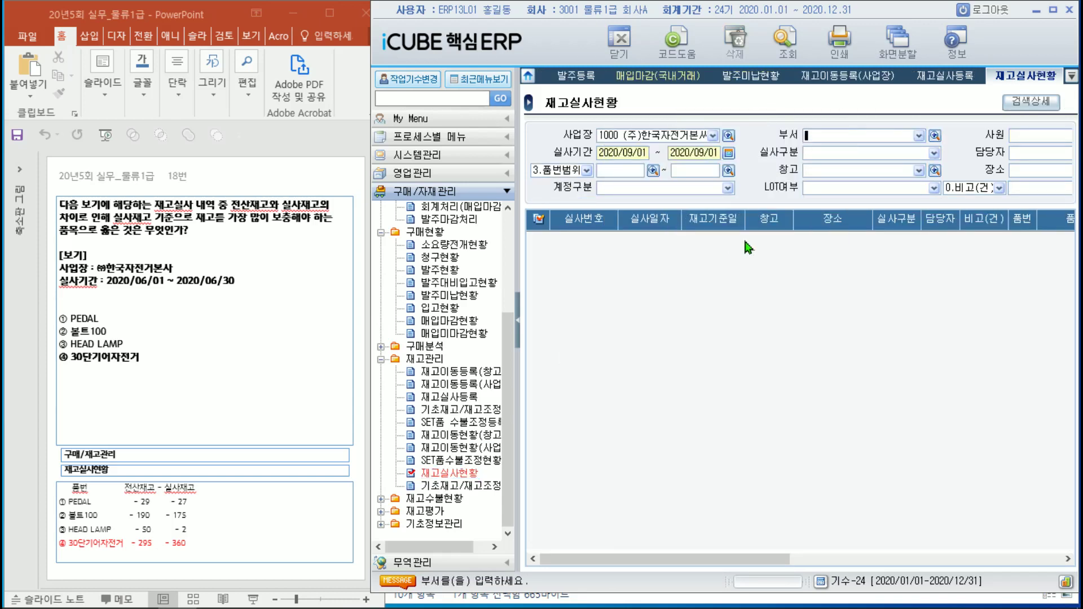
pyautogui.click(728, 153)
pyautogui.click(709, 240)
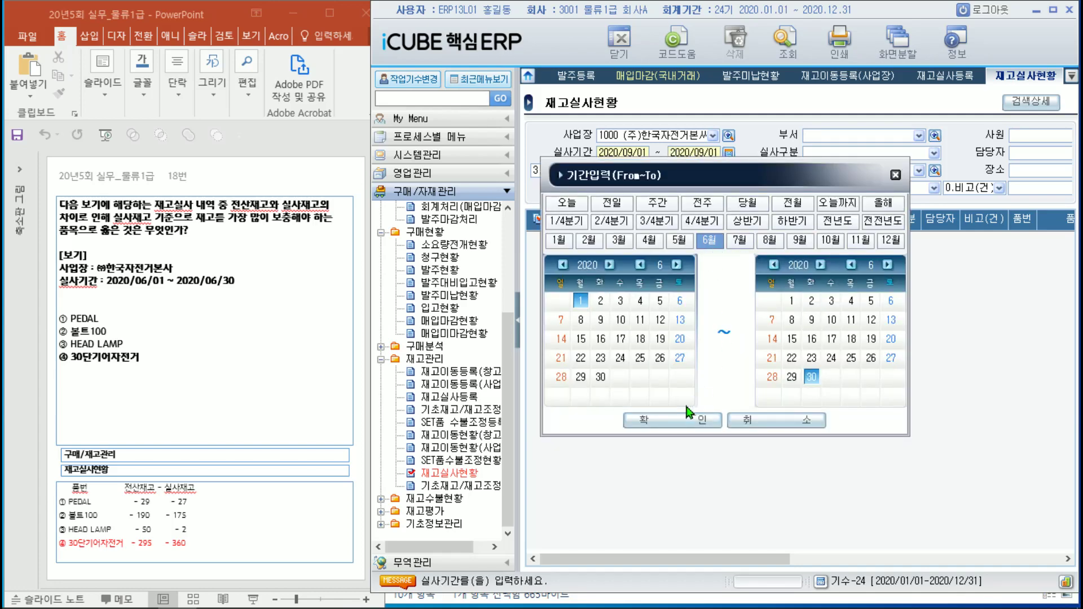
pyautogui.click(674, 420)
pyautogui.click(783, 38)
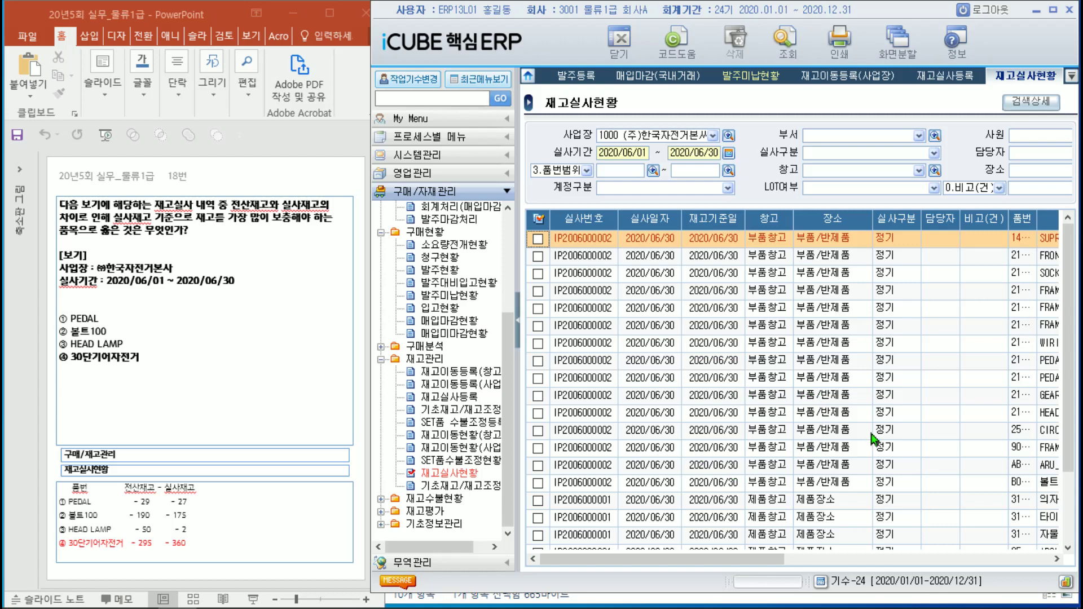
# - Bring the 품명, 전산재고, 실사재고 and 차이수량 columns of the count list into view together
pyautogui.click(1042, 560)
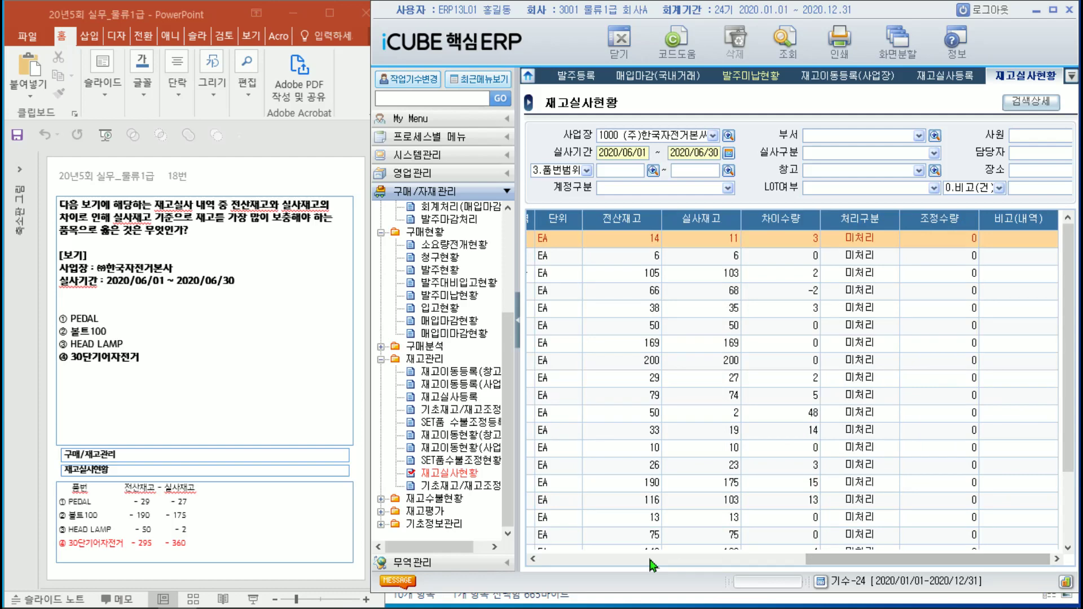
pyautogui.click(532, 558)
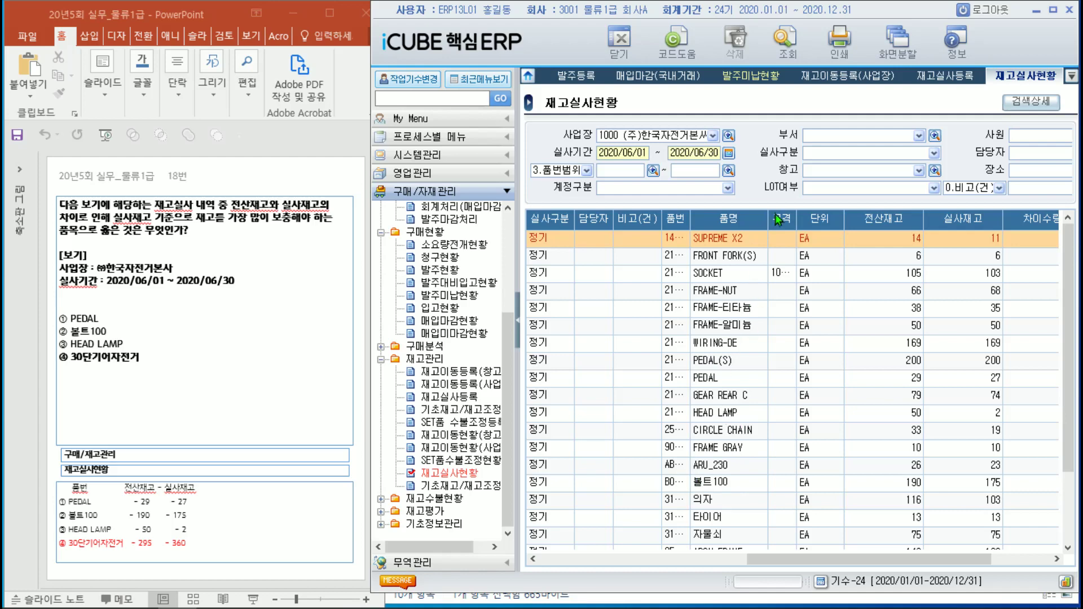
pyautogui.moveTo(769, 219); pyautogui.dragTo(787, 248)
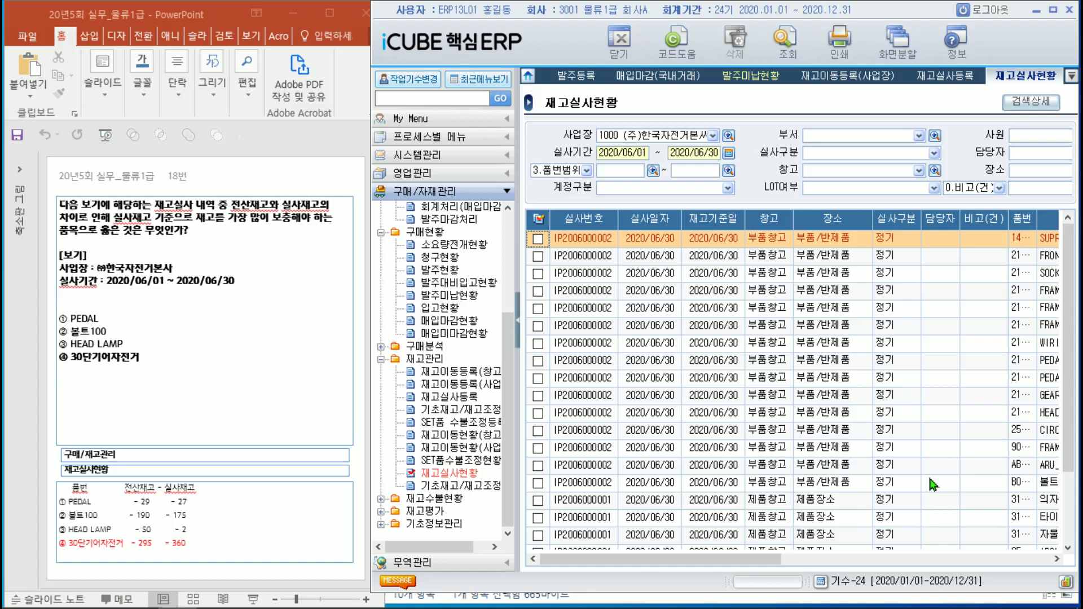
pyautogui.click(1057, 559)
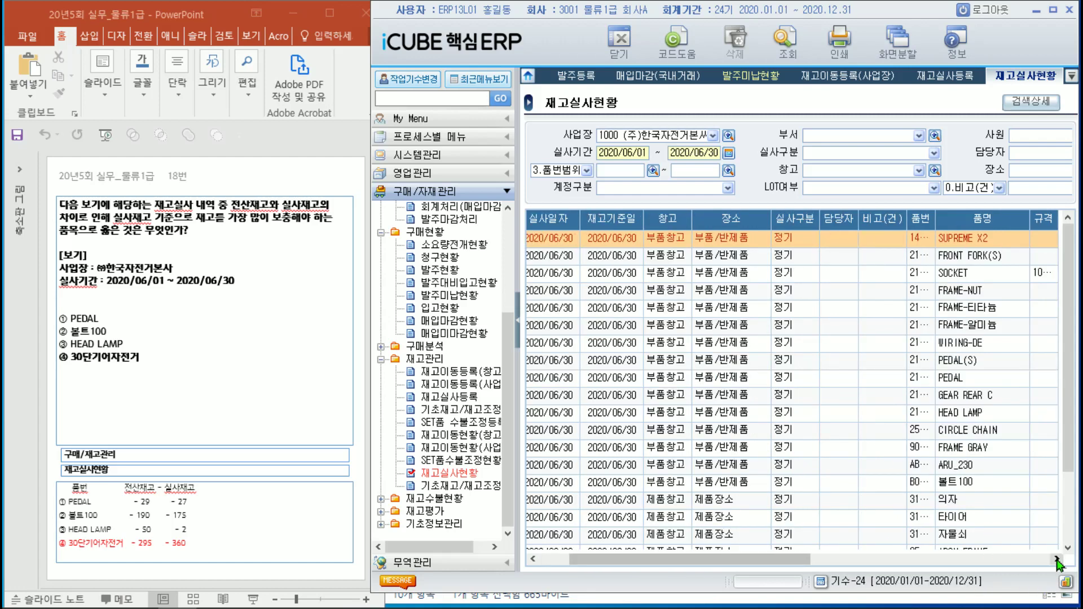
pyautogui.click(1056, 559)
pyautogui.click(1056, 559)
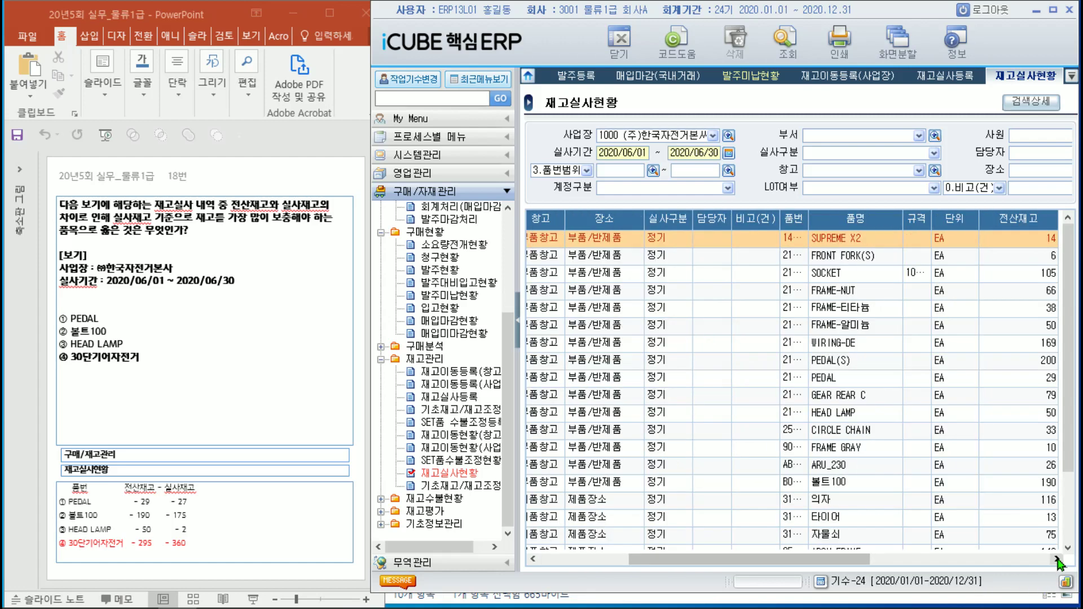
pyautogui.click(1056, 559)
pyautogui.click(1056, 559)
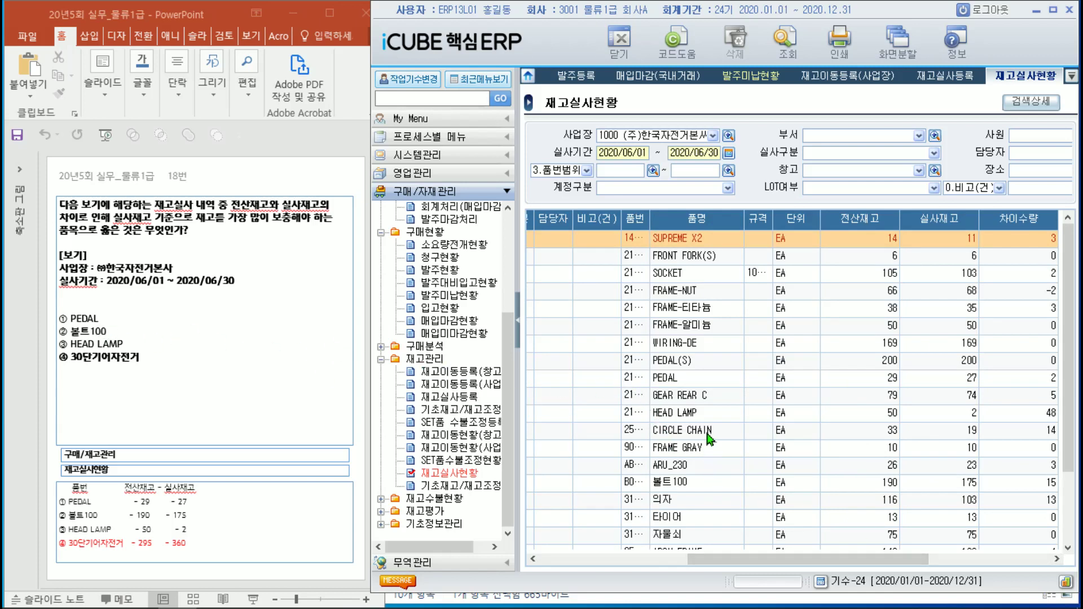
# - Compare 전산재고, 실사재고 and 차이수량 for PEDAL, 볼트100, HEAD LAMP and 30단기어자전거
pyautogui.click(686, 379)
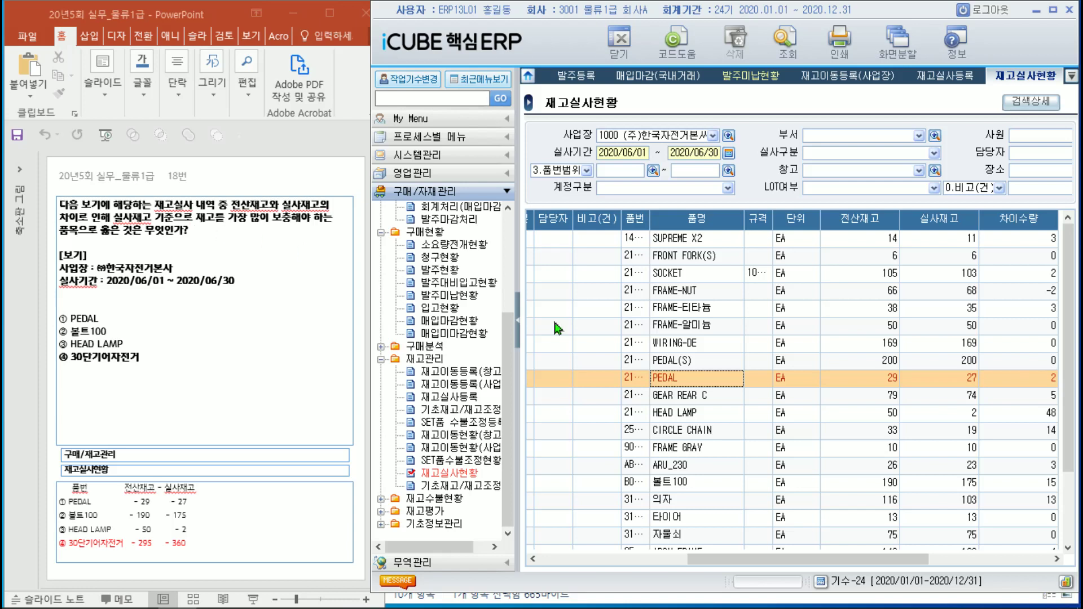
pyautogui.click(943, 384)
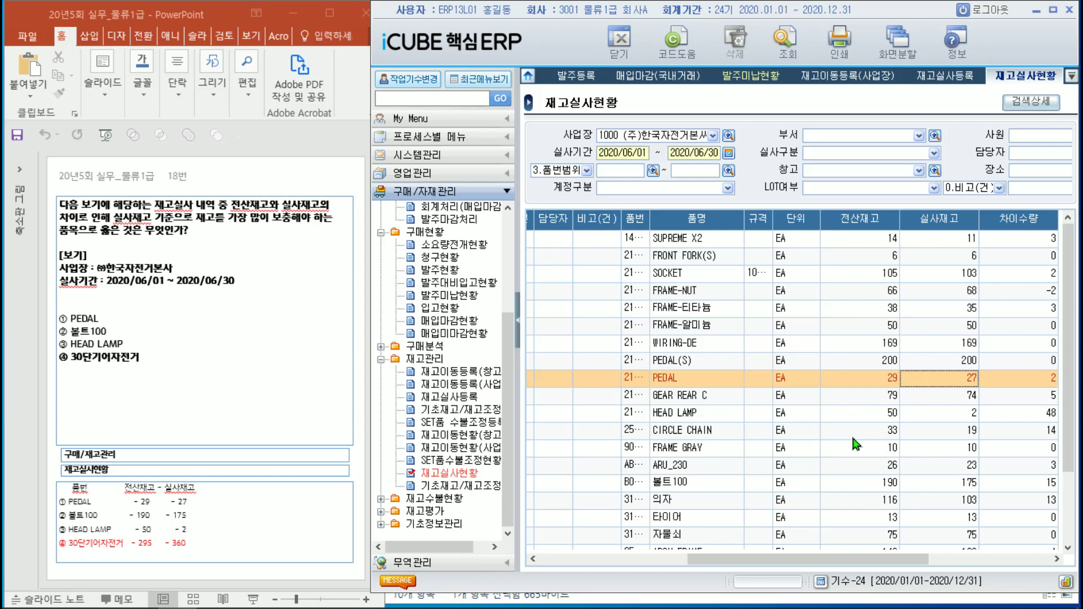
pyautogui.click(704, 484)
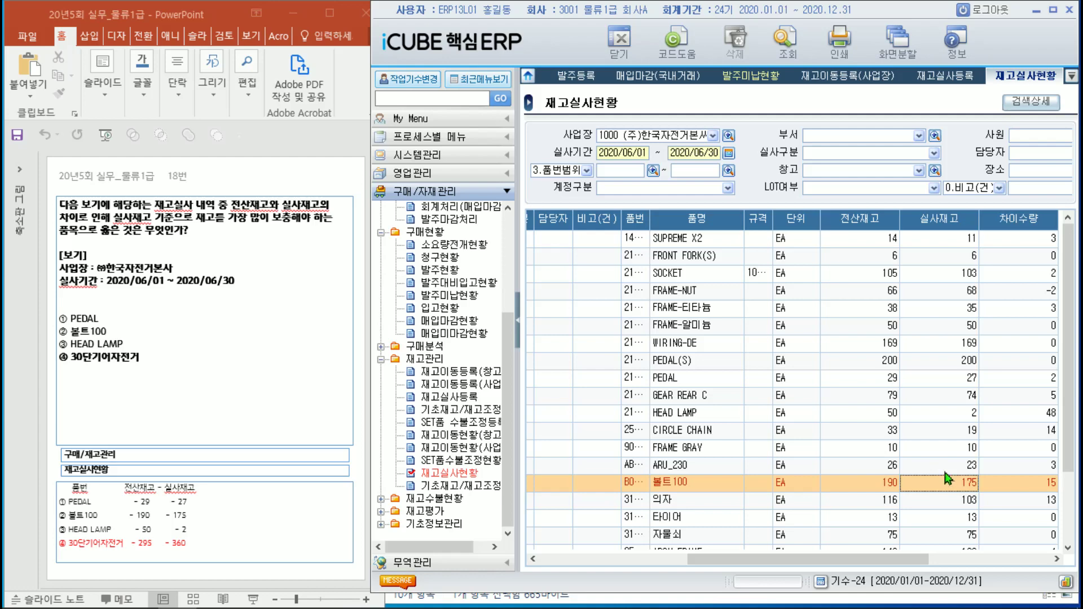
pyautogui.scroll(-4, 937, 406)
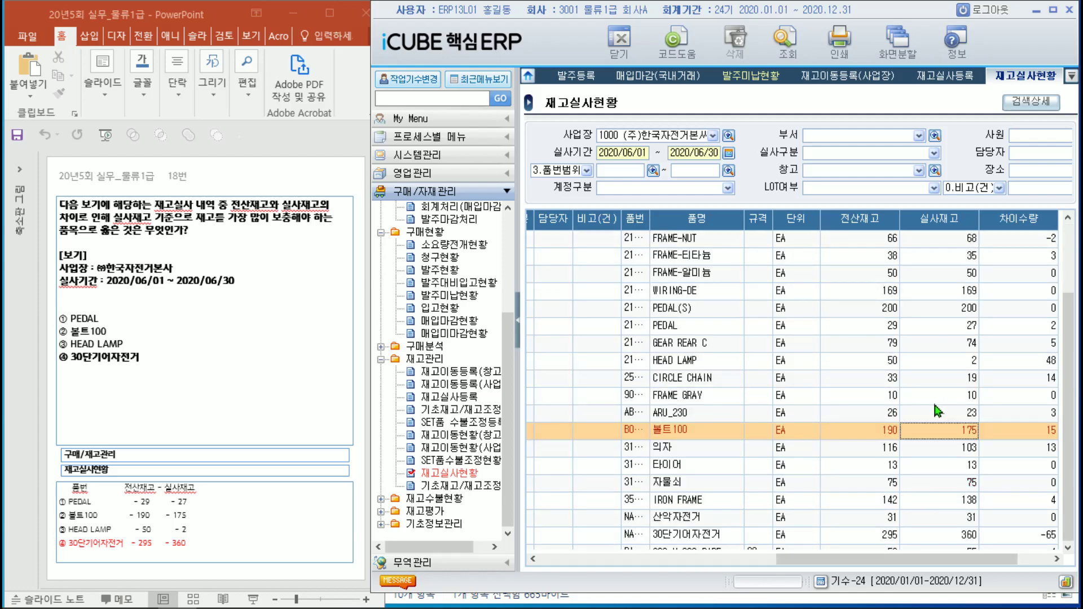
pyautogui.scroll(4, 937, 414)
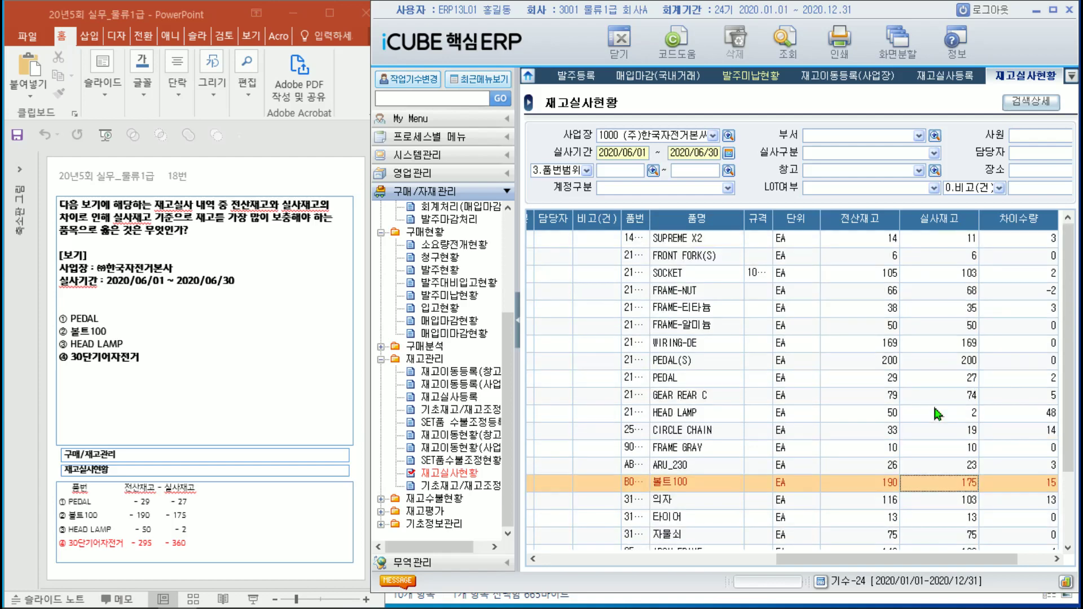
pyautogui.click(954, 418)
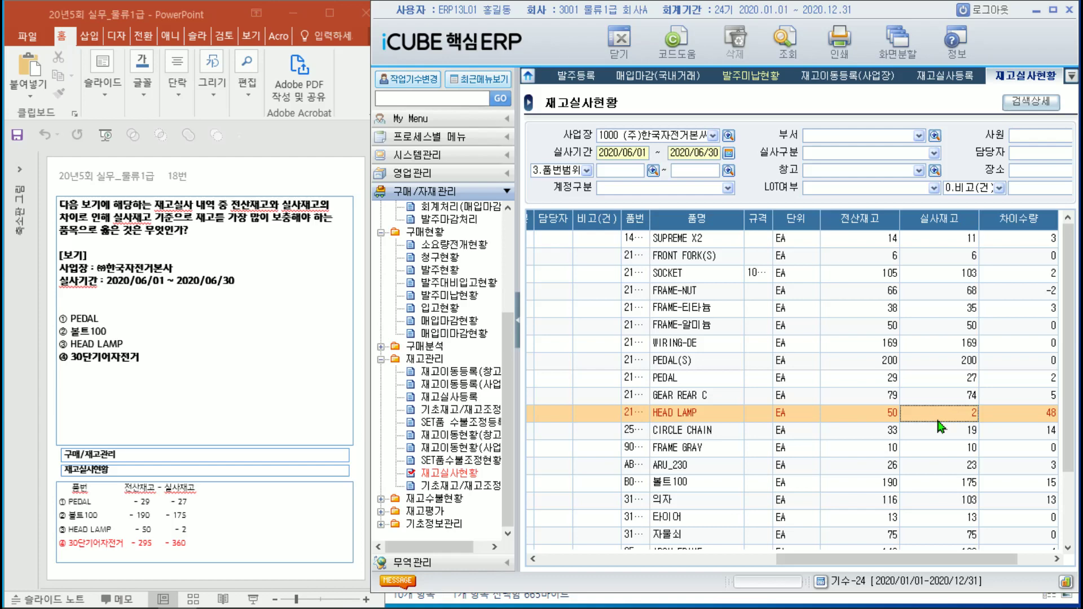
pyautogui.scroll(-2, 939, 427)
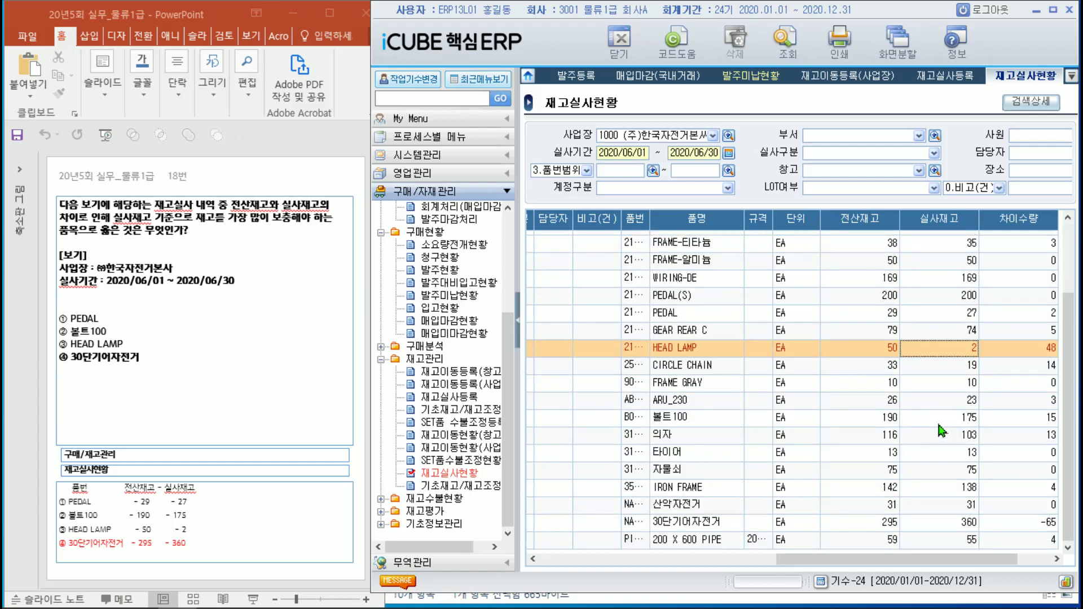
pyautogui.click(948, 526)
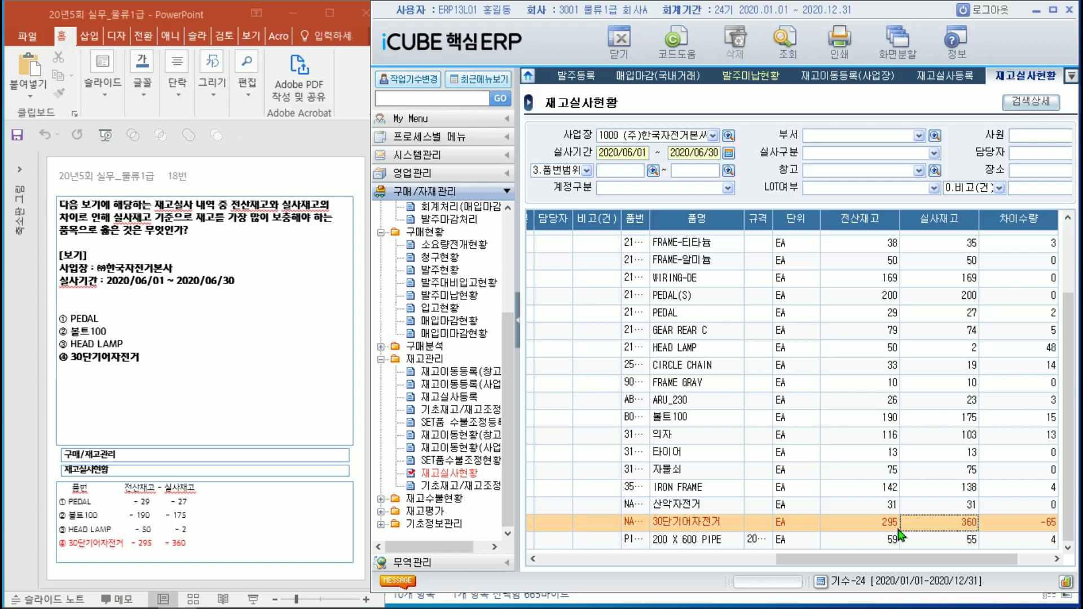
pyautogui.click(1035, 524)
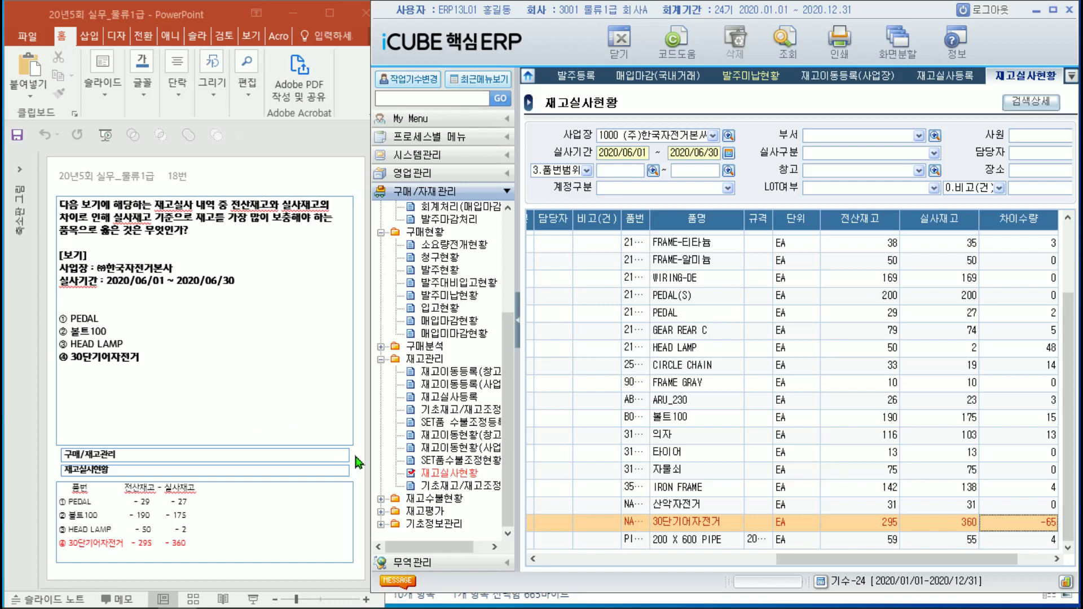
# - Switch to PowerPoint, advance to question 19, read it as a slide show and return to the editing view
pyautogui.click(331, 363)
pyautogui.scroll(-1, 327, 356)
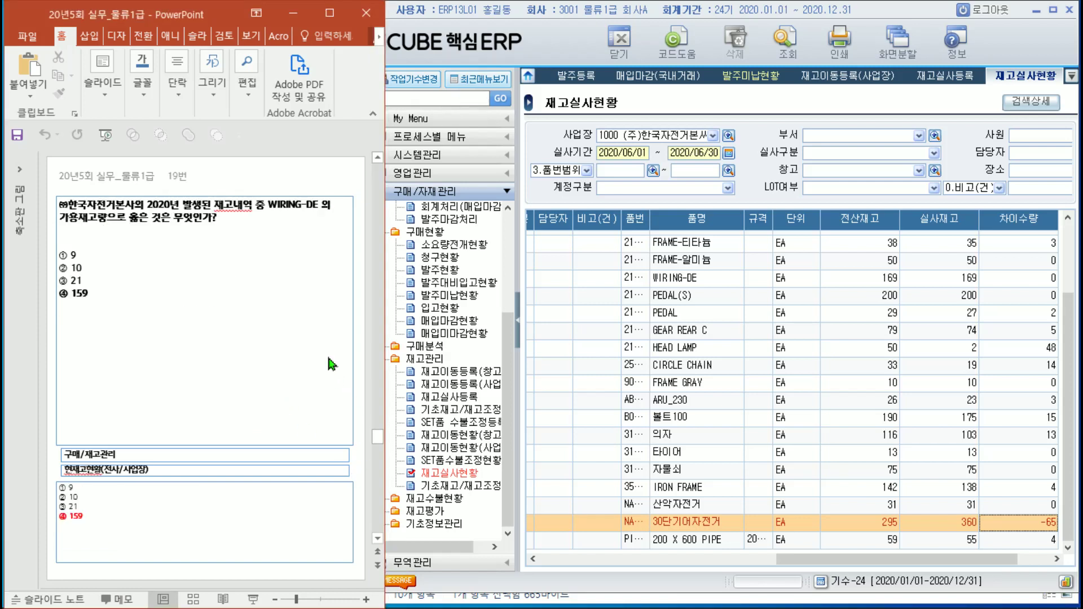
pyautogui.hotkey('shift', 'F5')
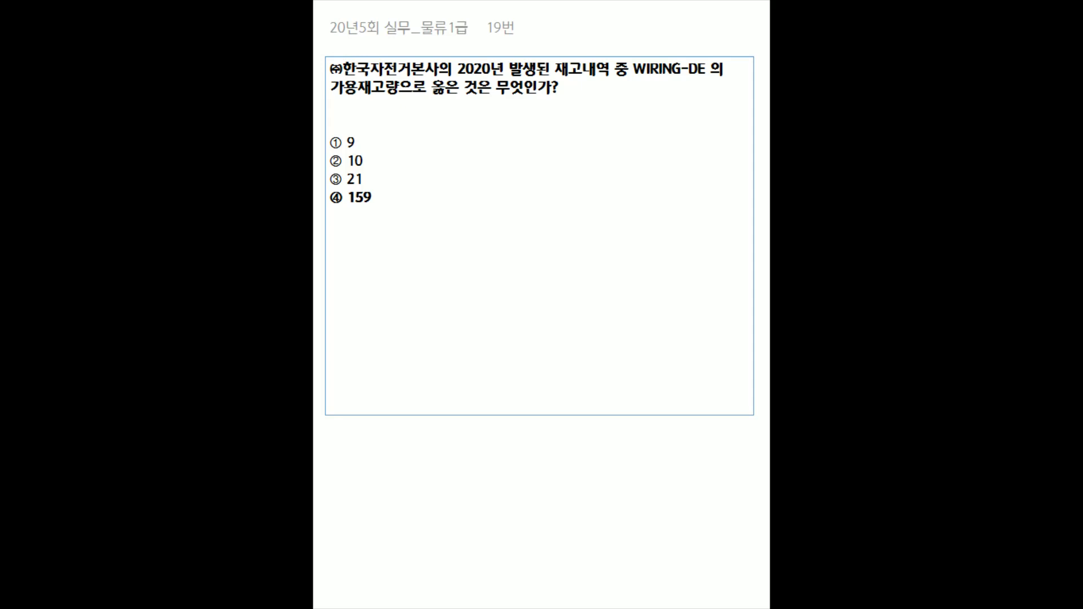
pyautogui.press('Escape')
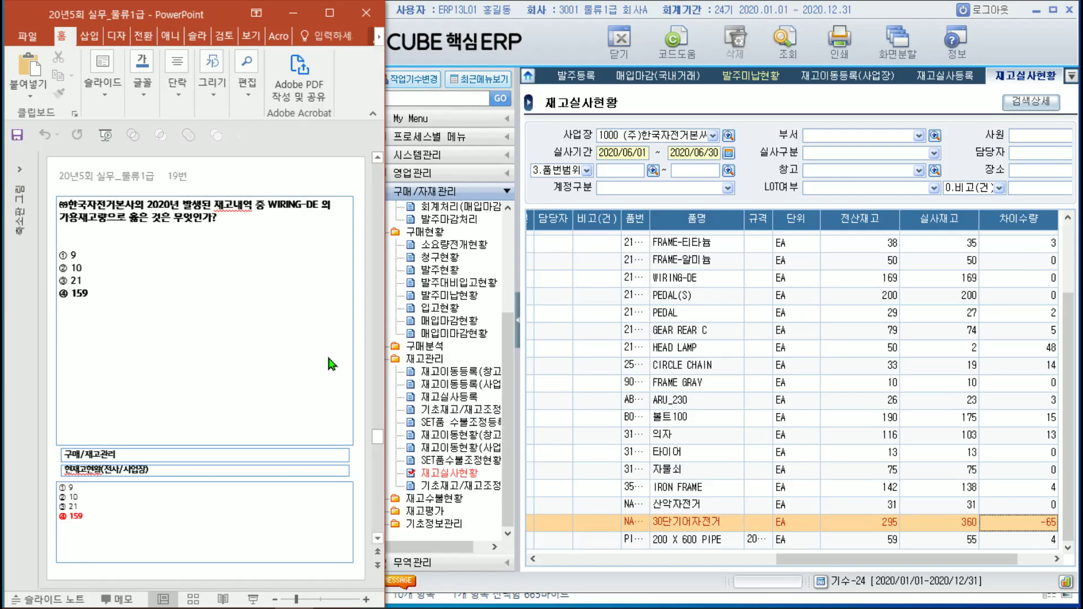
# - Switch to iCUBE 핵심ERP, open 현재고현황(전사/사업장) and retrieve the 2020 stock of 사업장 1000 (주)한국자전거본사 in the 사업장 view
pyautogui.click(402, 502)
pyautogui.click(402, 502)
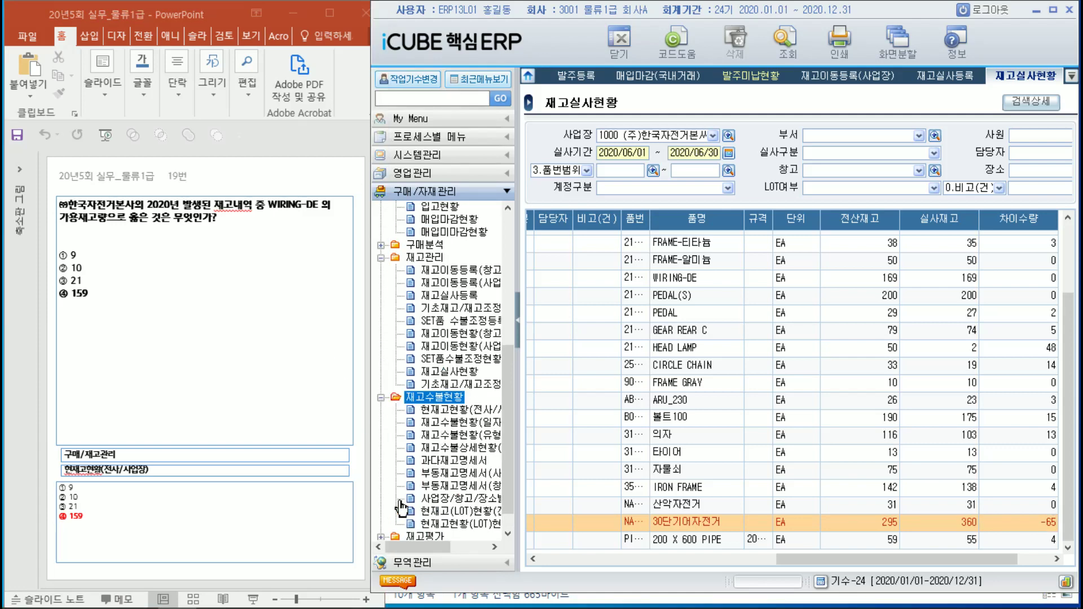
pyautogui.doubleClick(430, 414)
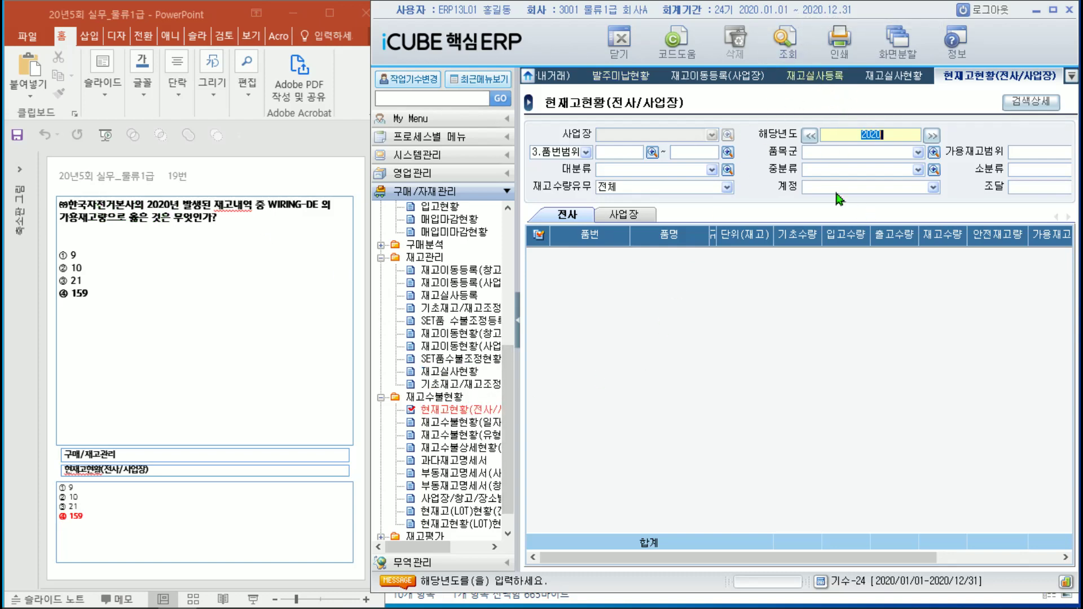
pyautogui.click(784, 41)
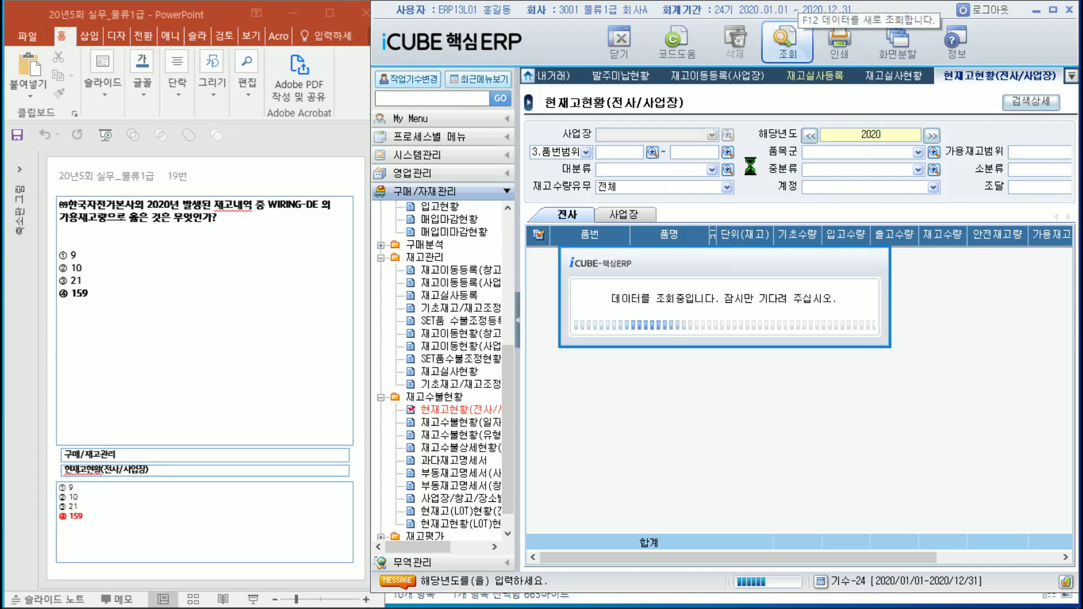
pyautogui.click(635, 217)
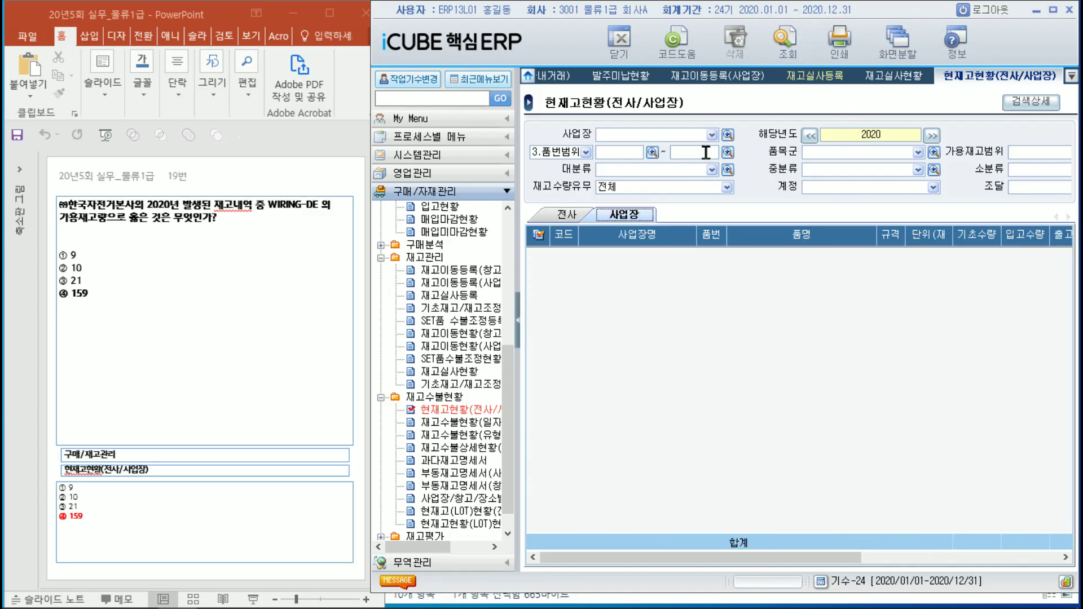
pyautogui.click(727, 135)
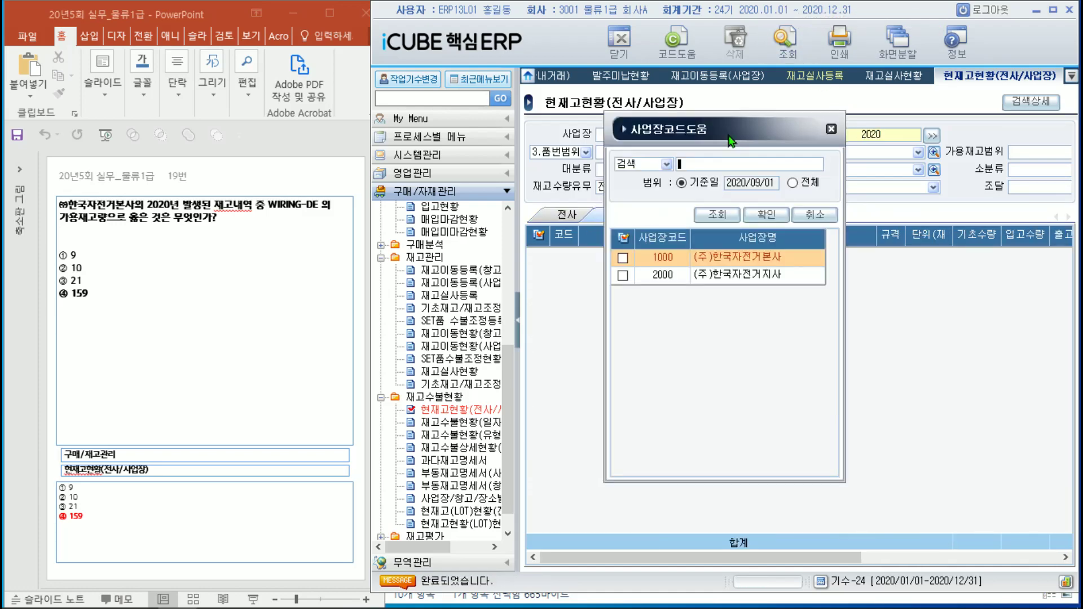
pyautogui.doubleClick(702, 263)
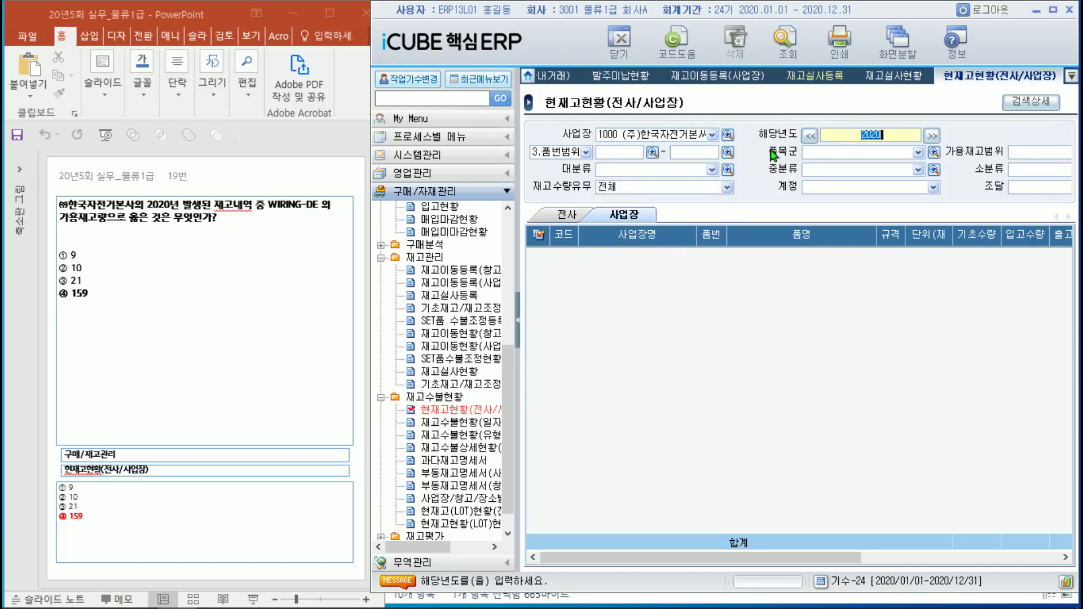
pyautogui.click(787, 49)
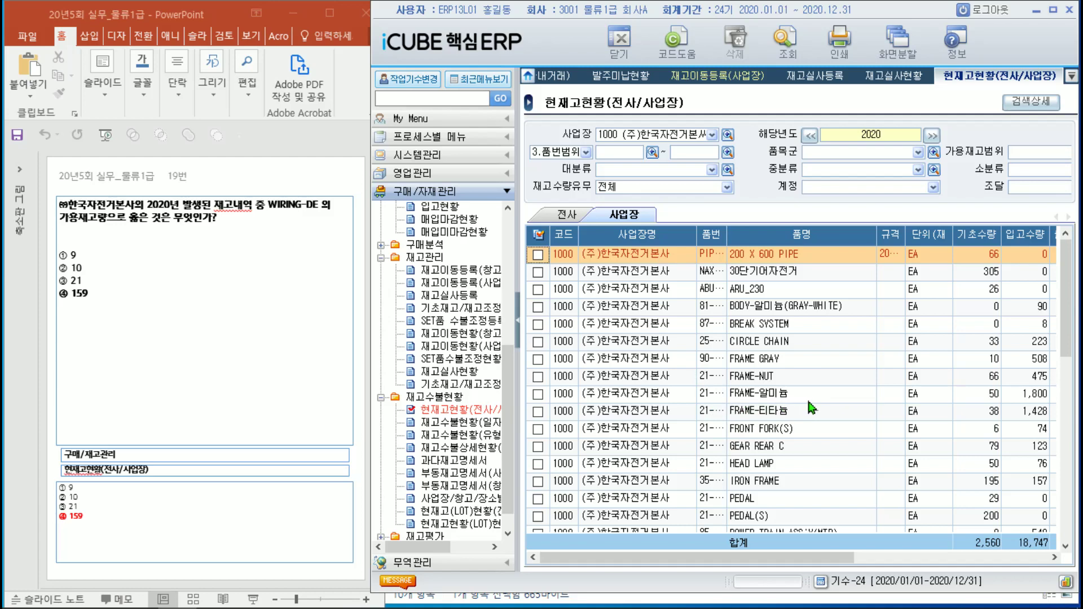
# - Find WIRING-DE in the 사업장 stock list and check its 재고수량, 안전재고량 and 가용재고량
pyautogui.click(826, 443)
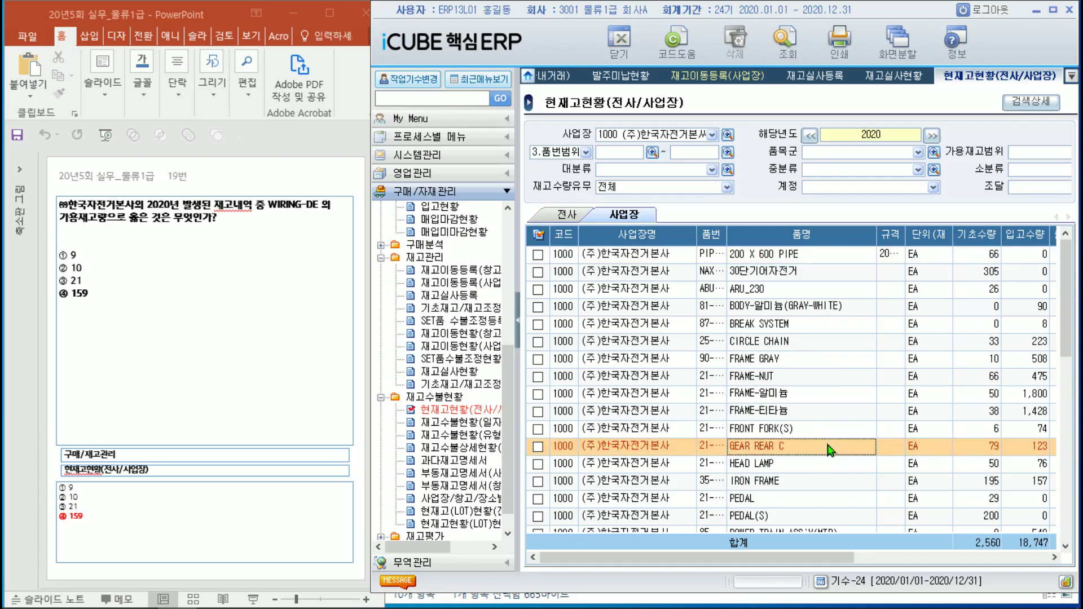
pyautogui.scroll(-3, 827, 446)
pyautogui.scroll(-2, 830, 445)
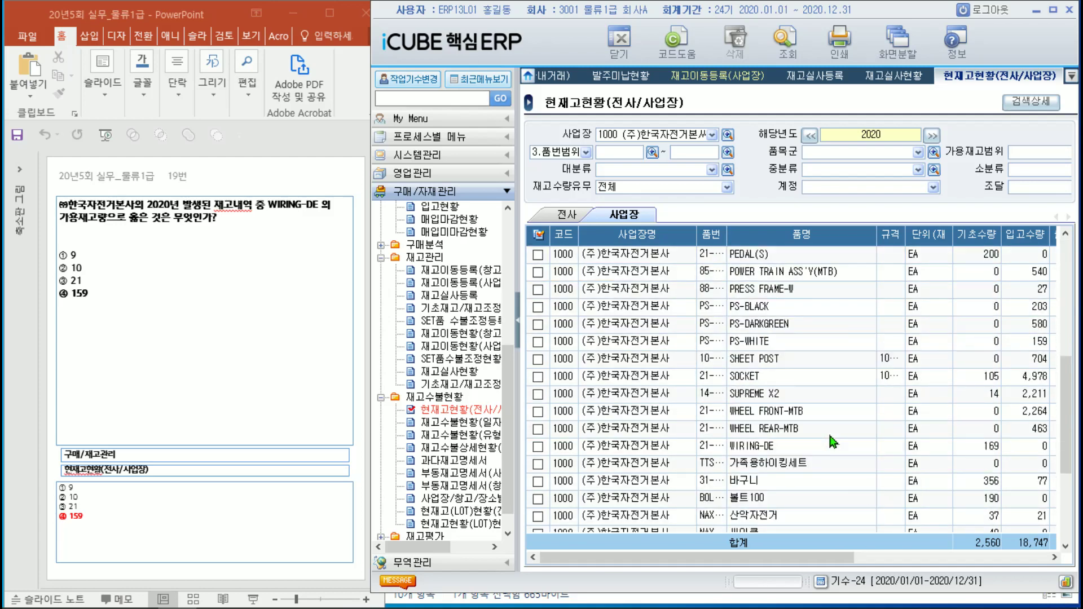
pyautogui.click(788, 448)
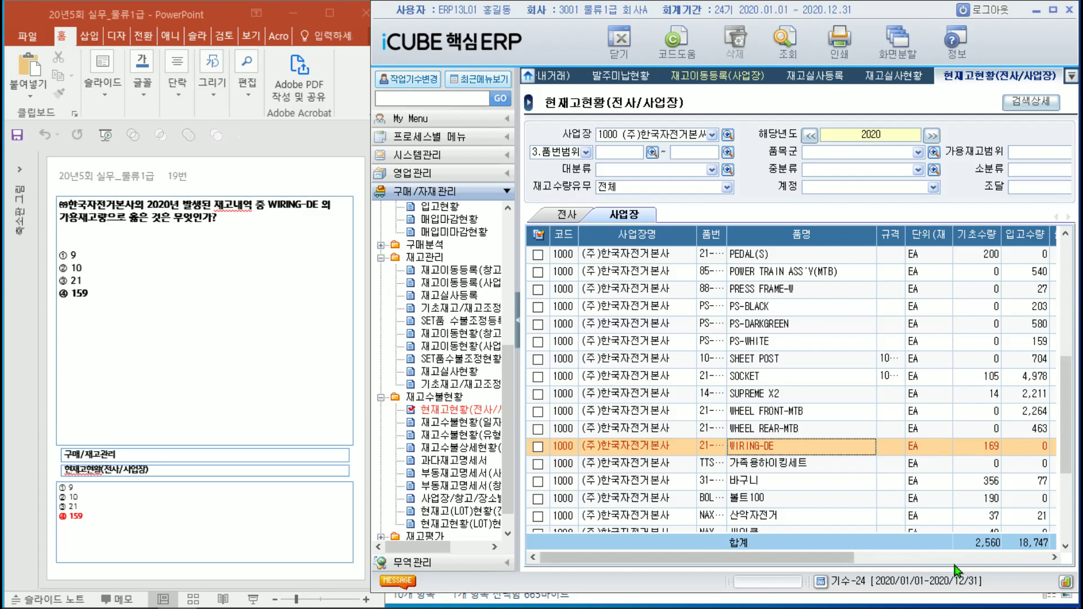
pyautogui.click(1055, 557)
pyautogui.click(1055, 557)
pyautogui.click(1055, 557)
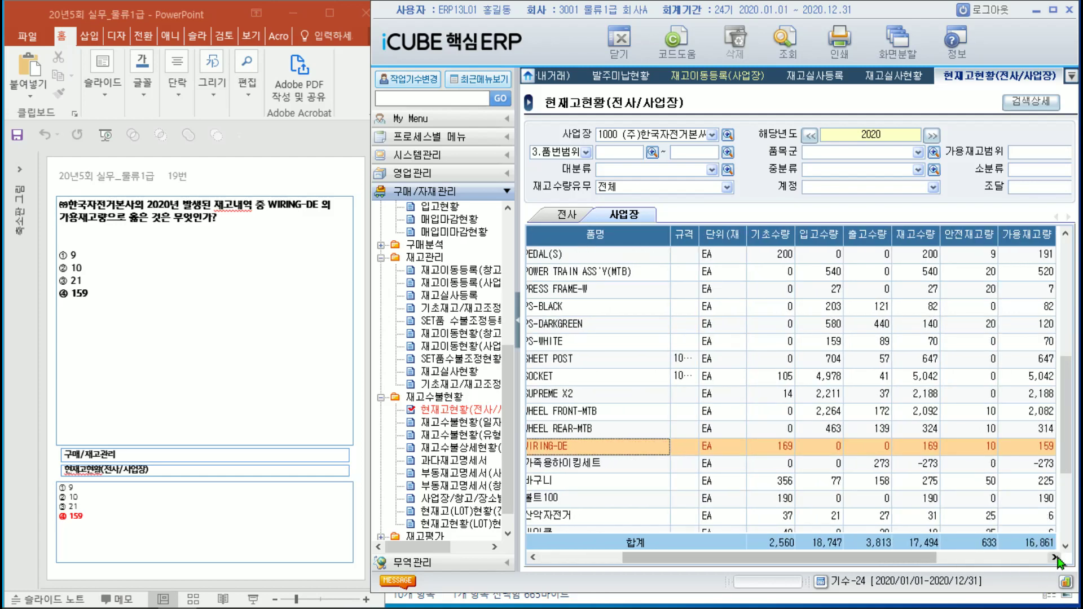
pyautogui.click(1054, 558)
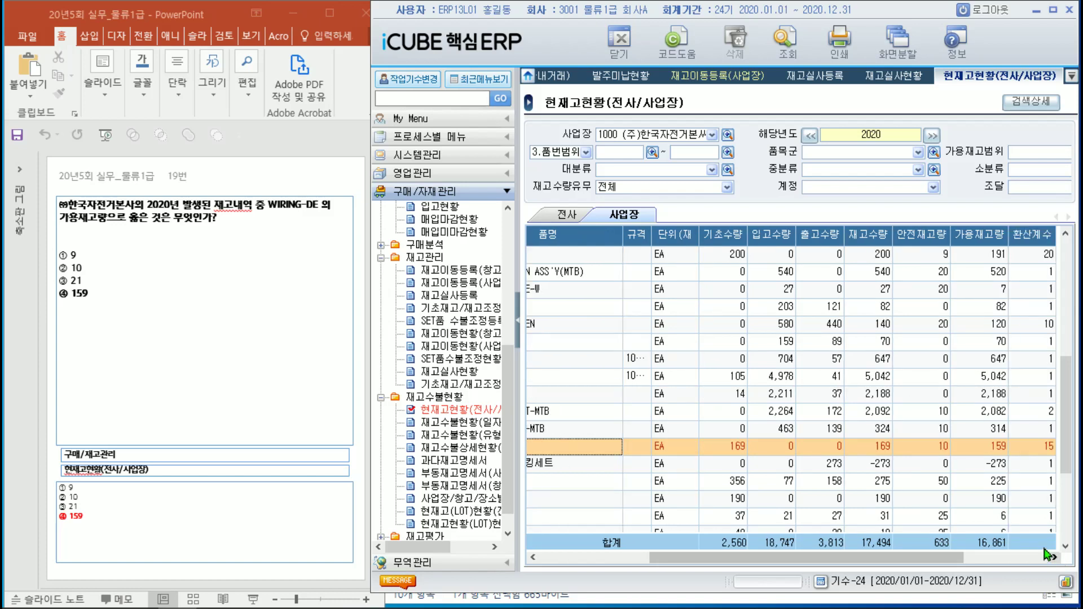
pyautogui.click(979, 449)
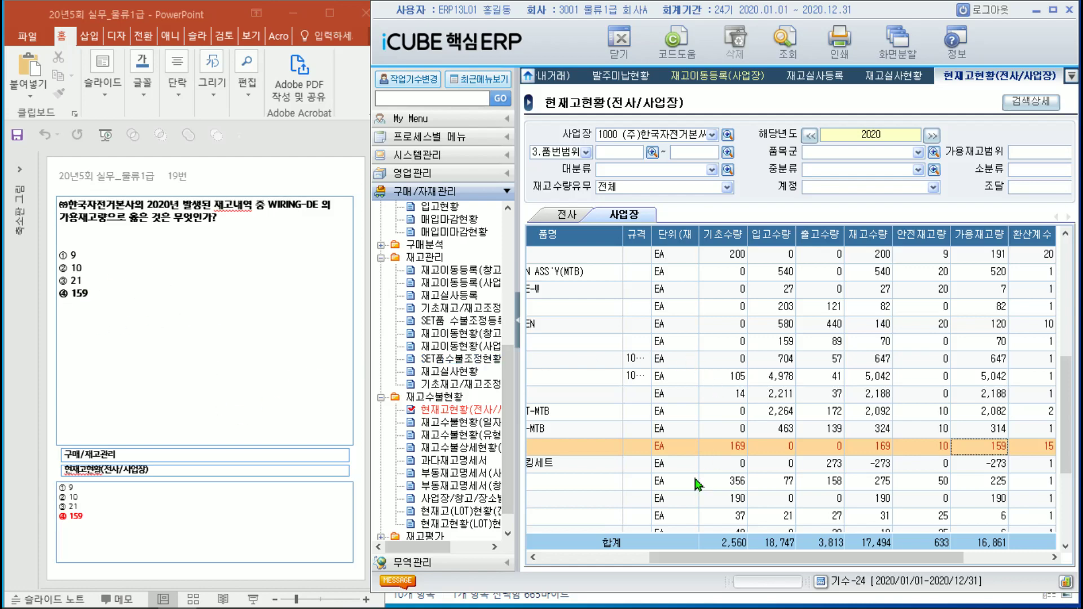
pyautogui.click(563, 559)
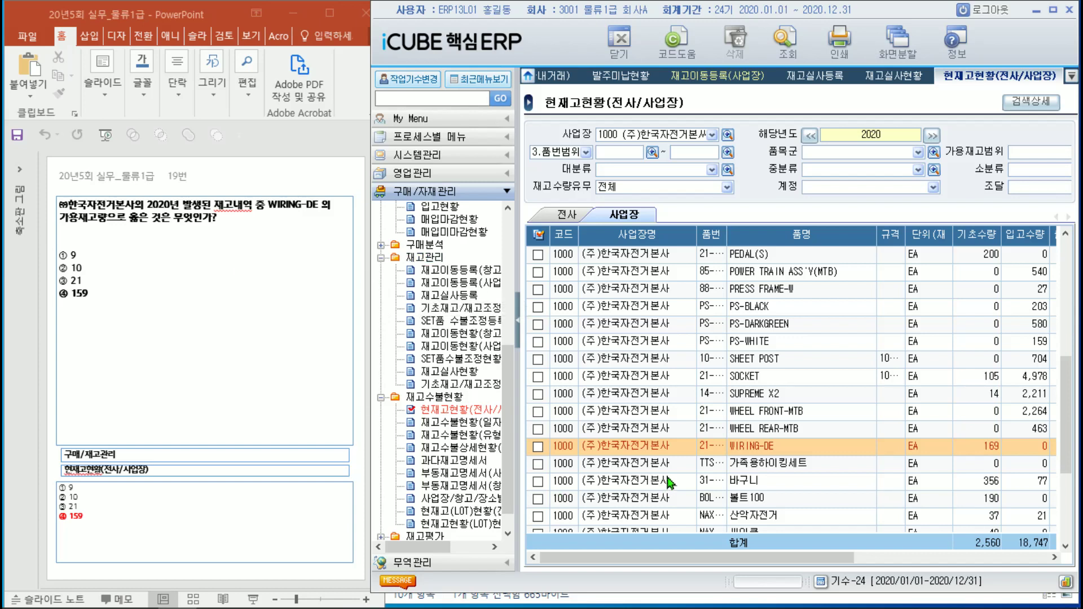
pyautogui.click(1034, 558)
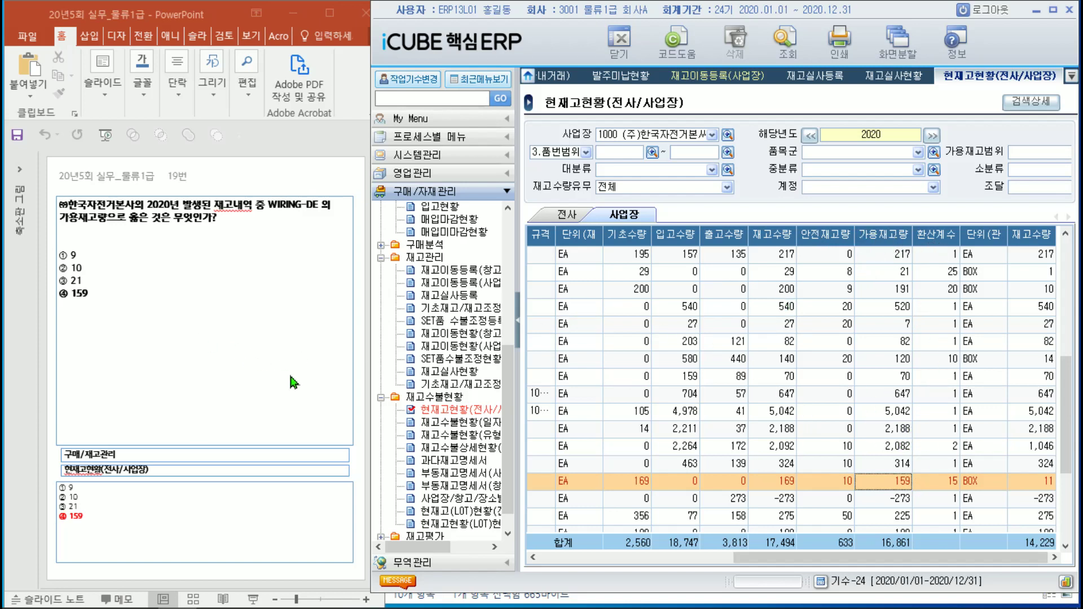
pyautogui.click(441, 413)
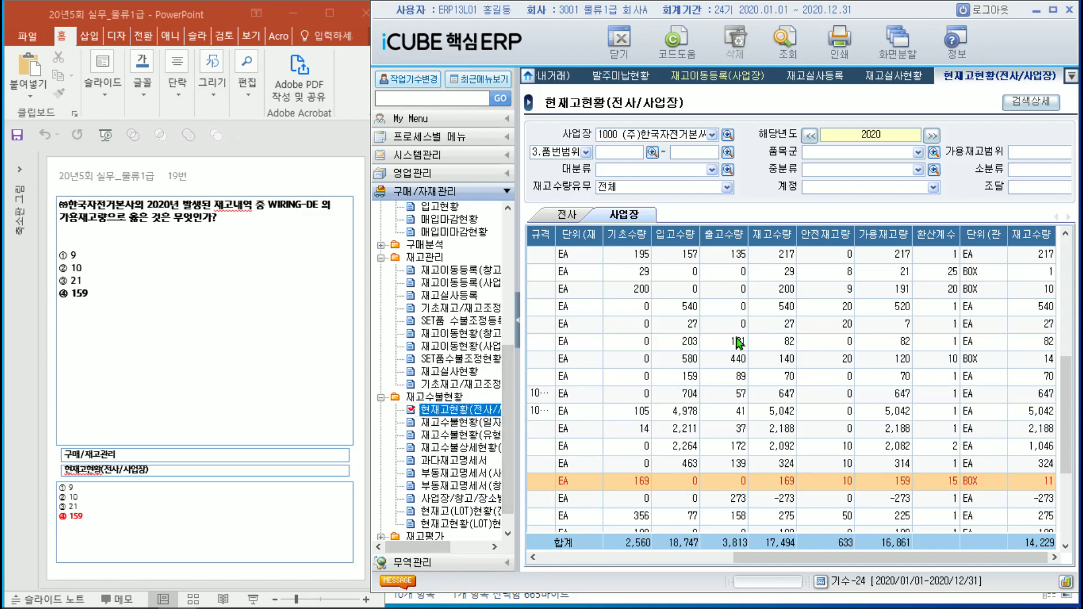
# - Switch to PowerPoint, advance to question 20, read it as a slide show and return to the editing view
pyautogui.click(314, 179)
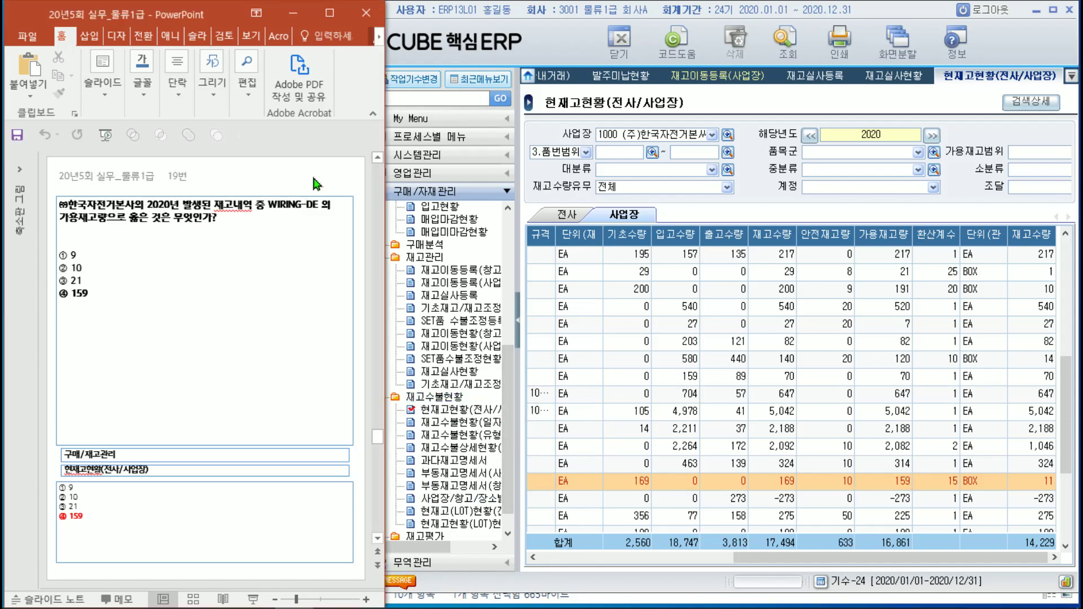
pyautogui.scroll(-1, 312, 175)
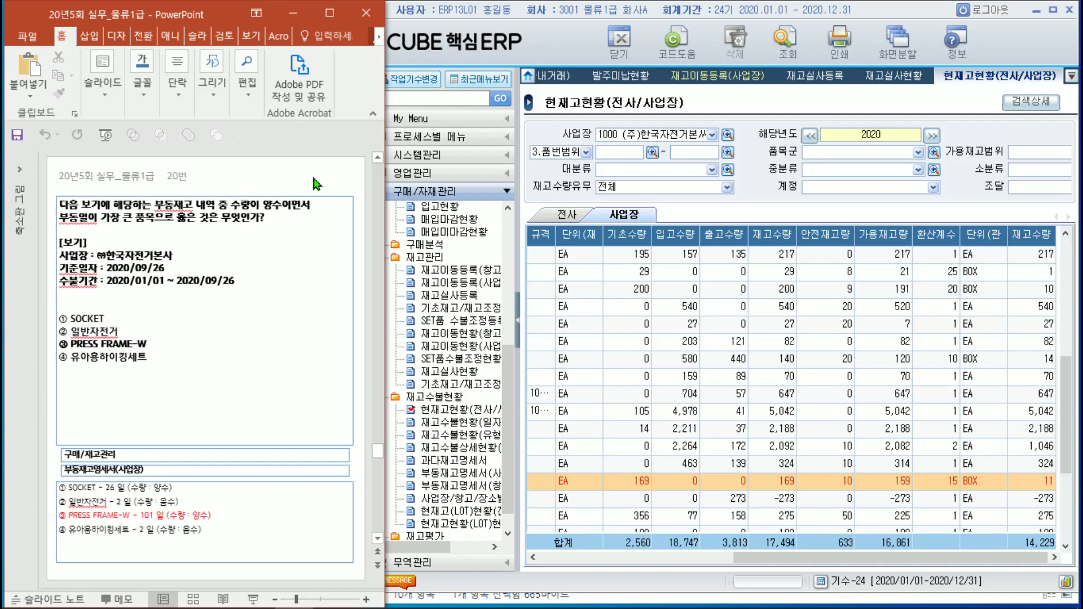
pyautogui.hotkey('shift', 'F5')
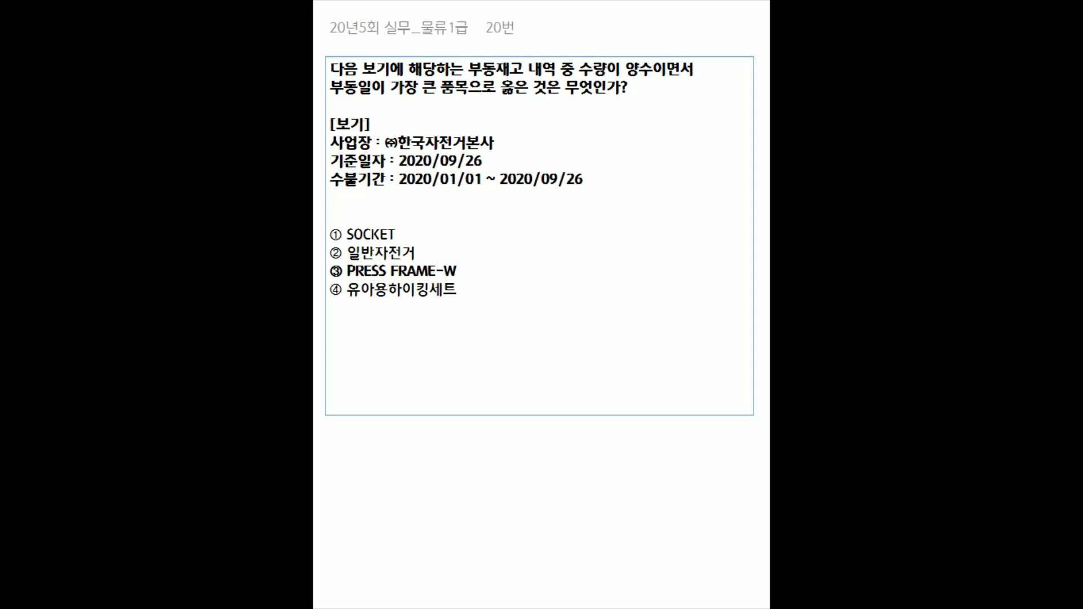
pyautogui.press('Escape')
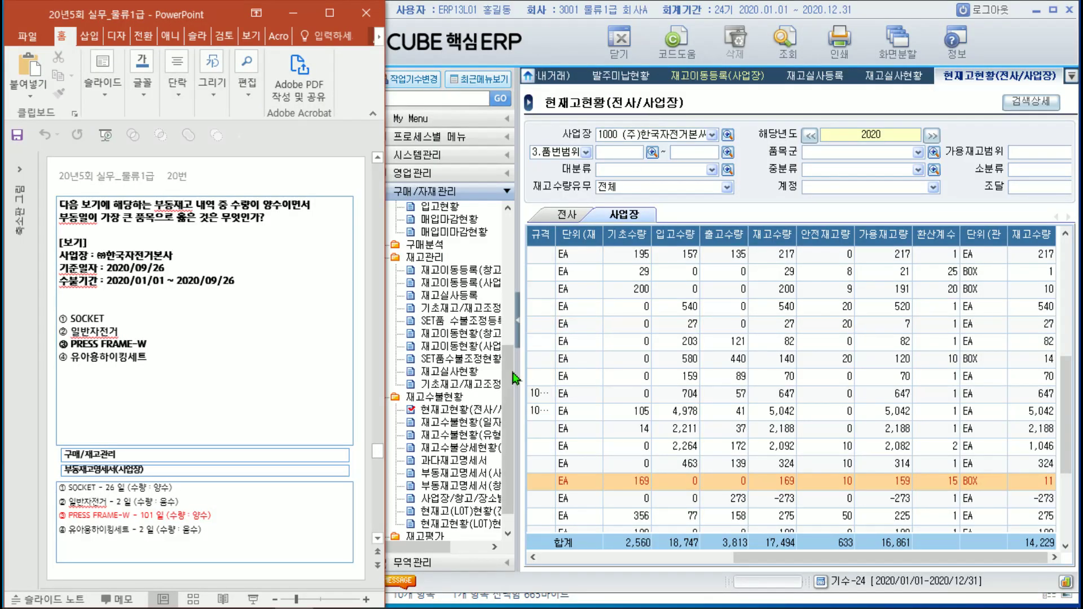
# - Switch to iCUBE 핵심ERP, open 부동재고명세서(사업장) under 재고수불현황 and select 사업장 1000 (주)한국자전거본사
pyautogui.click(510, 533)
pyautogui.click(509, 532)
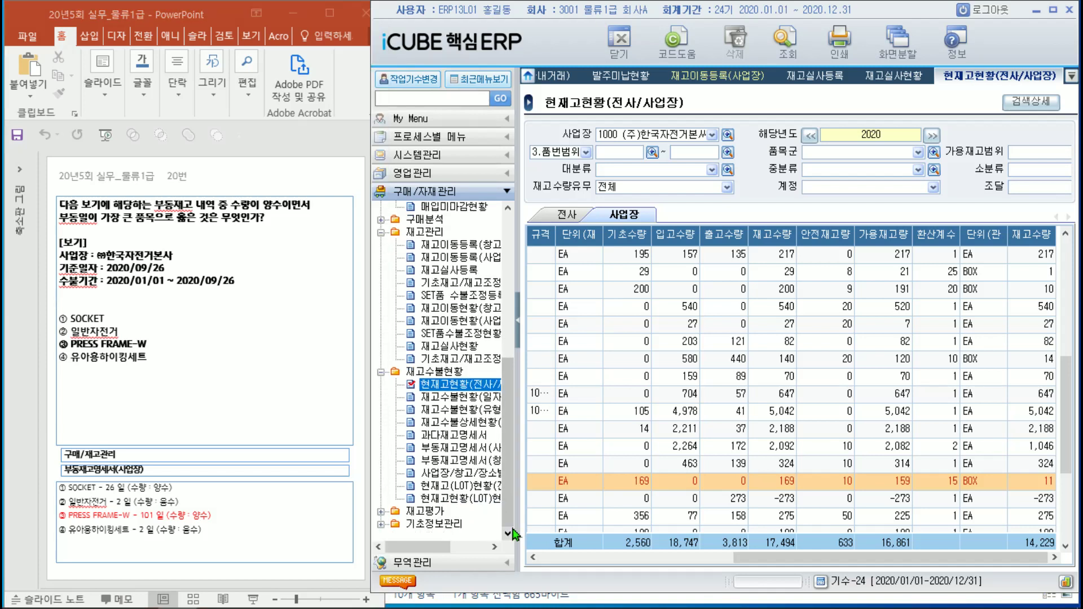
pyautogui.click(437, 454)
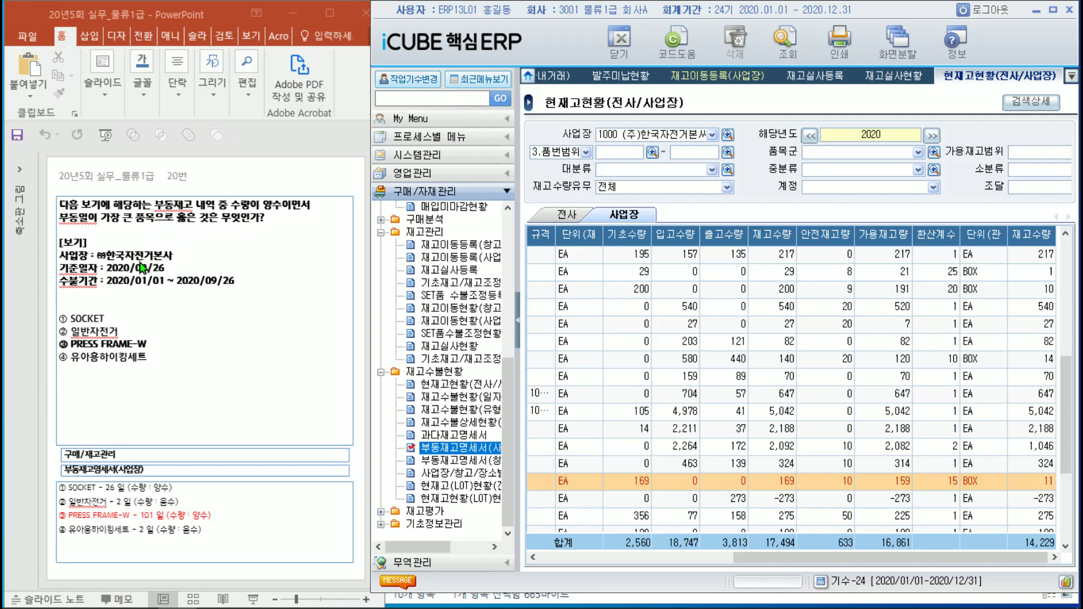
pyautogui.doubleClick(454, 449)
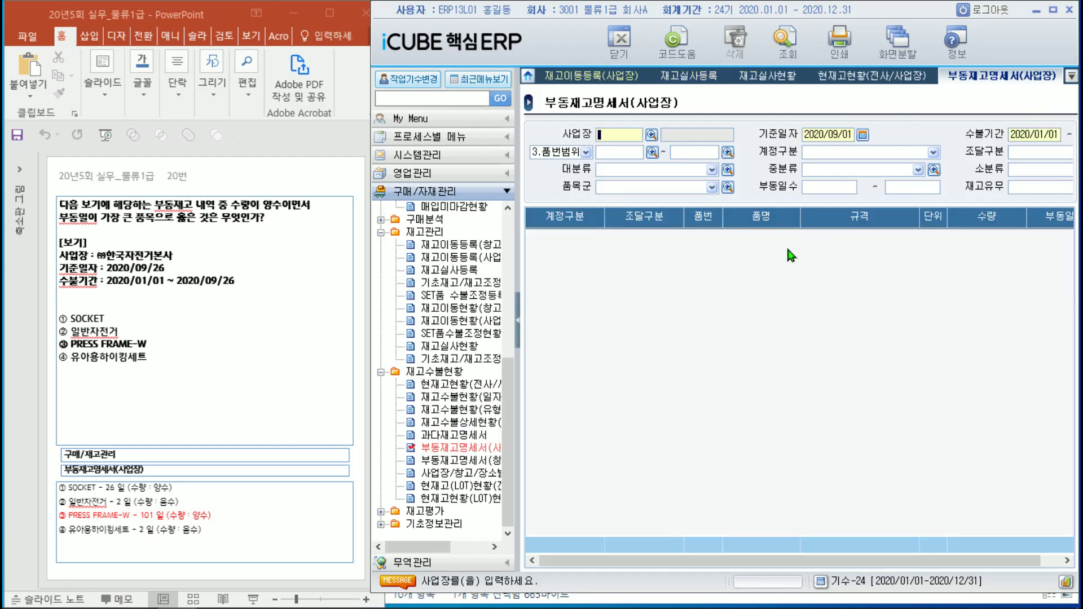
pyautogui.click(651, 135)
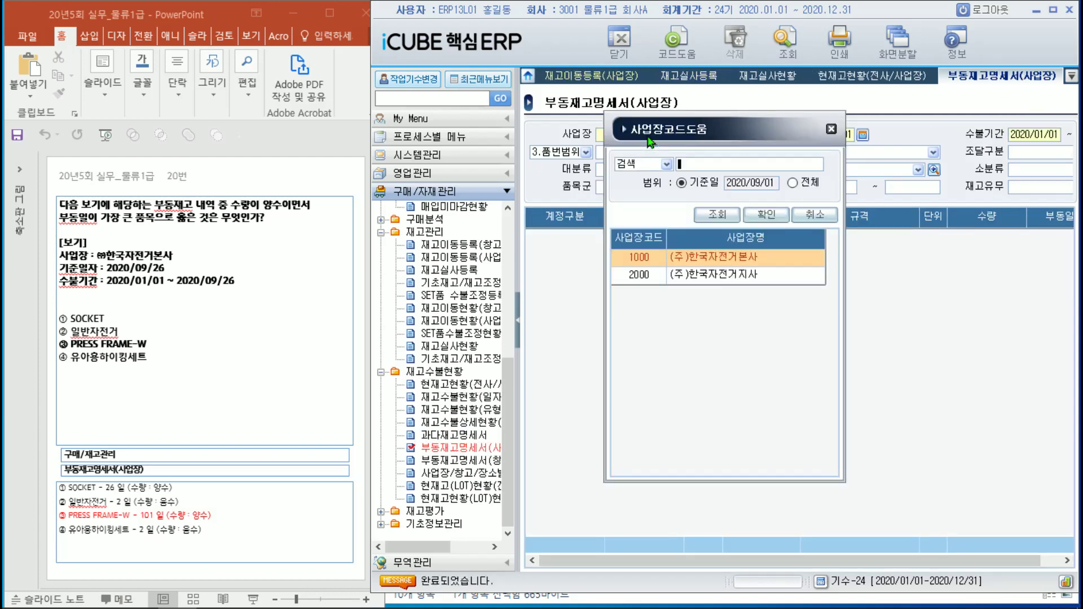
pyautogui.doubleClick(721, 260)
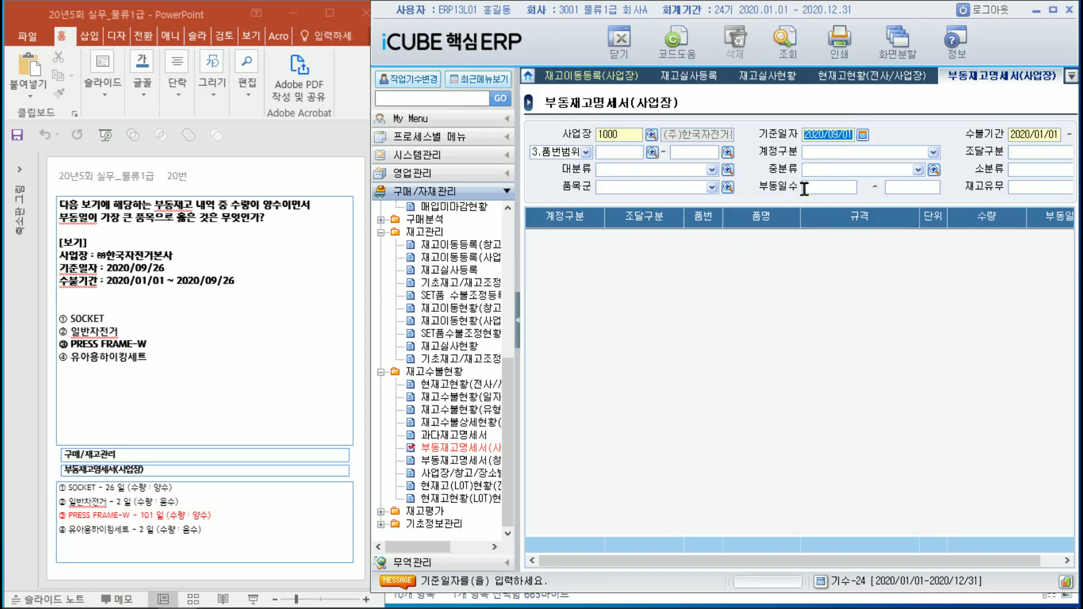
# - Set 기준일자 to 2020/09/26 and 수불기간 to 2020/01/01 ~ 2020/09/26, and retrieve the idle stock list
pyautogui.click(863, 135)
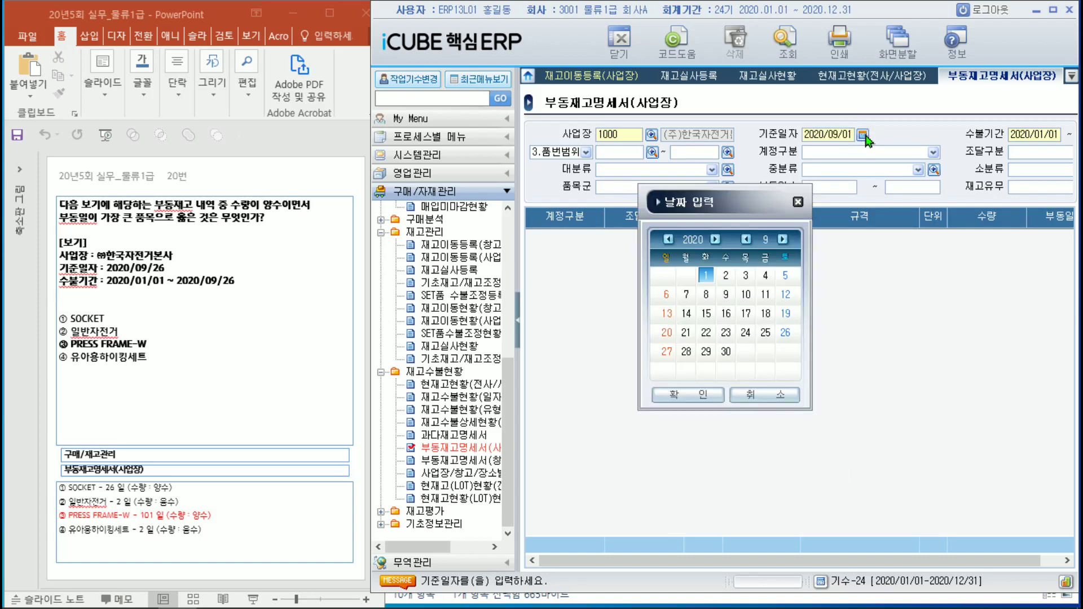
pyautogui.doubleClick(786, 335)
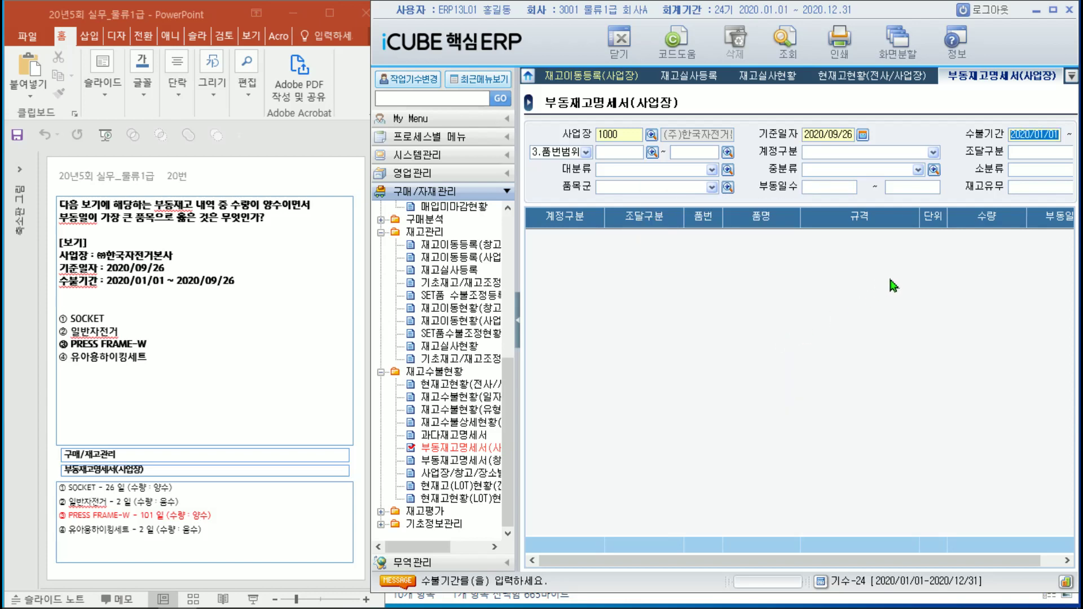
pyautogui.doubleClick(1032, 141)
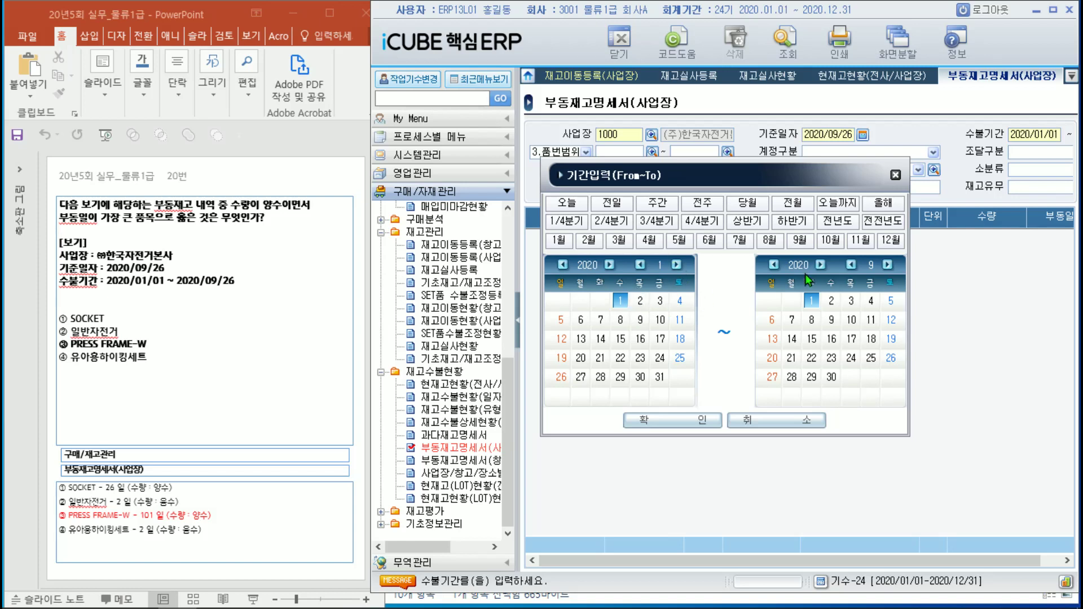
pyautogui.click(891, 358)
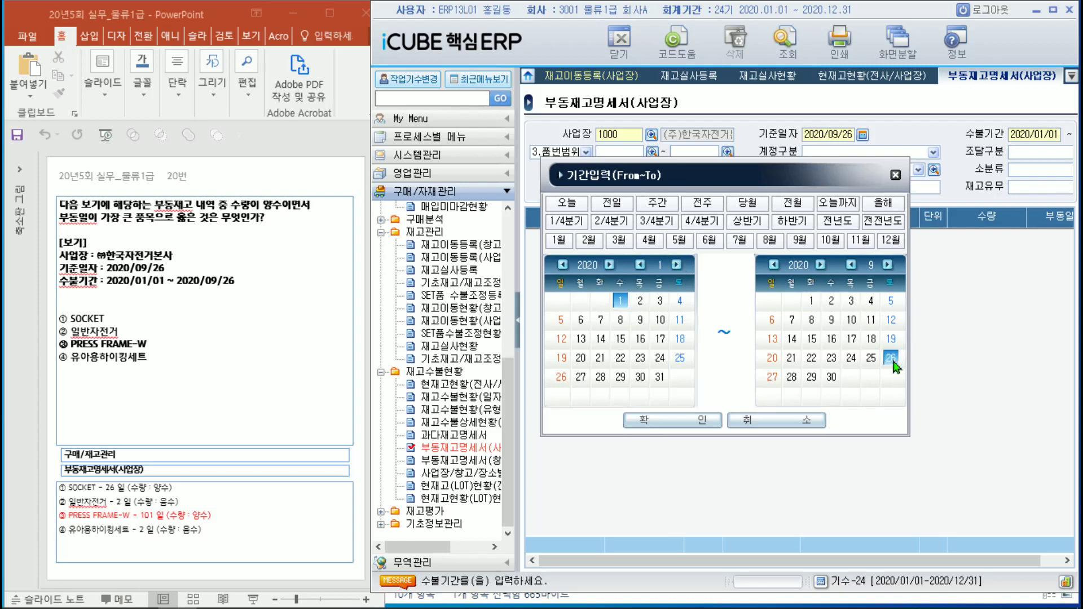
pyautogui.click(695, 422)
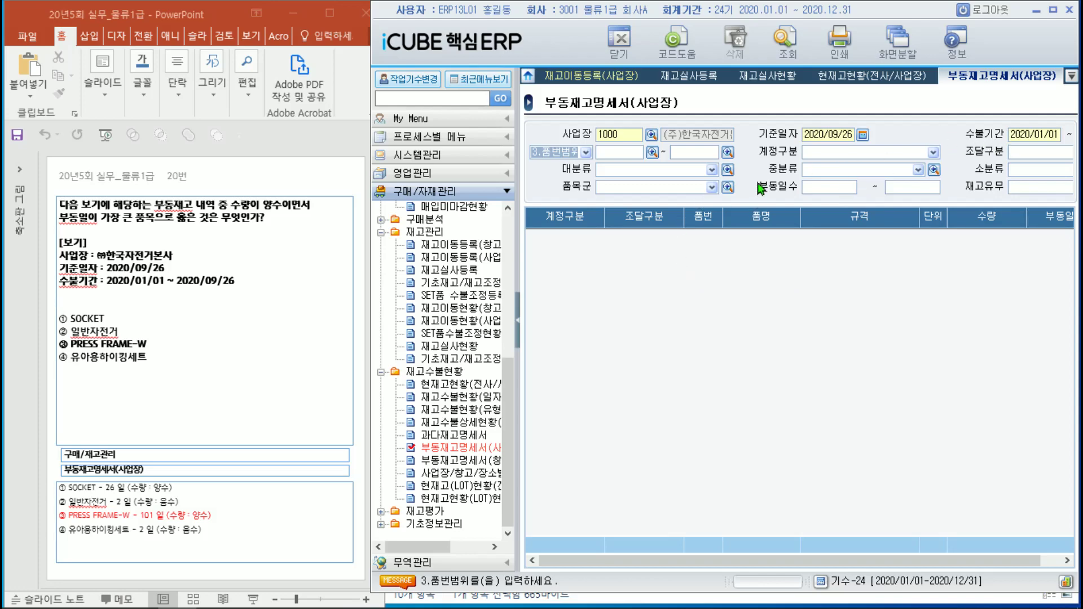
pyautogui.click(786, 42)
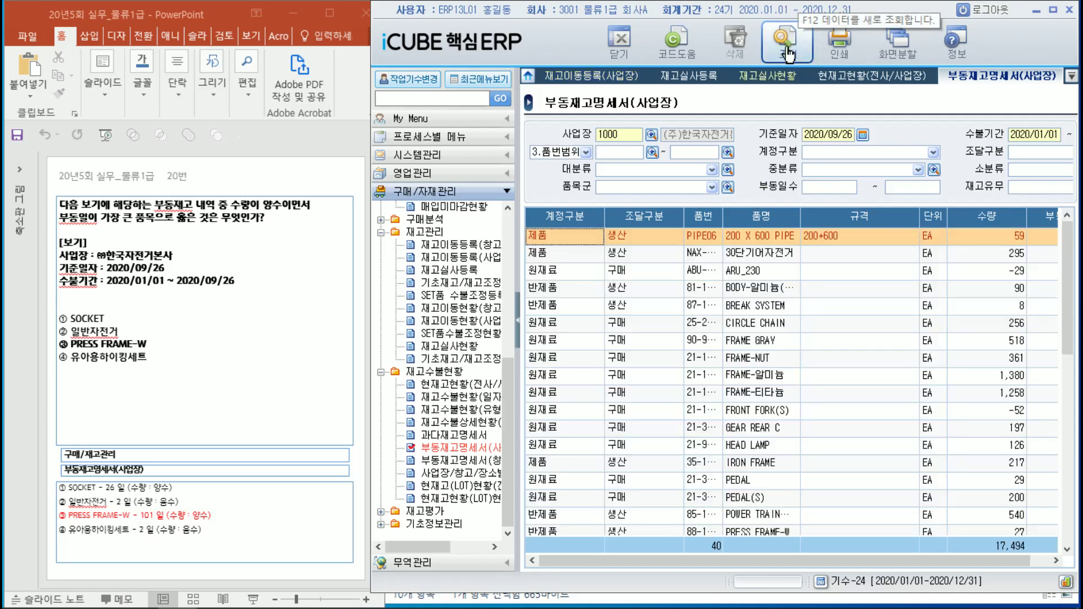
# - Find SOCKET in the idle stock list and check its 수량 and 부동일
pyautogui.click(830, 383)
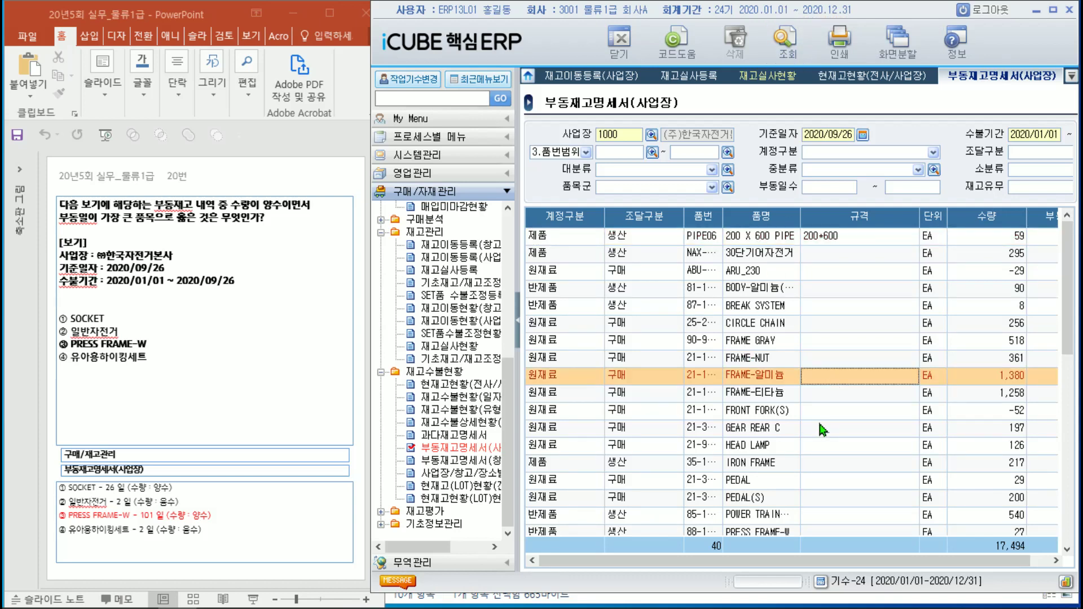
pyautogui.click(832, 363)
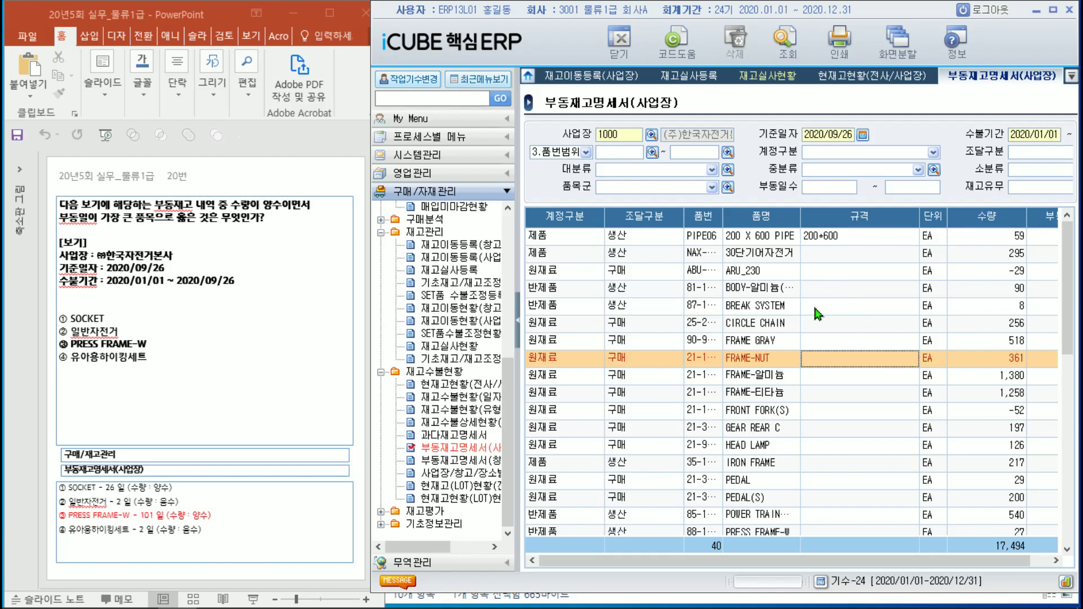
pyautogui.scroll(-1, 811, 432)
pyautogui.scroll(-1, 810, 424)
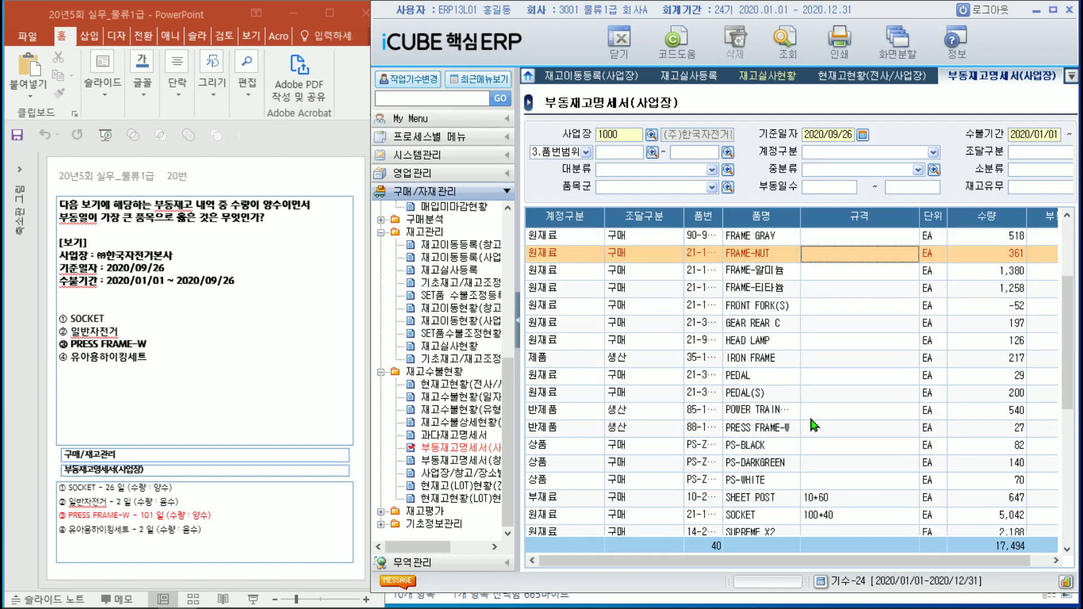
pyautogui.scroll(-1, 813, 425)
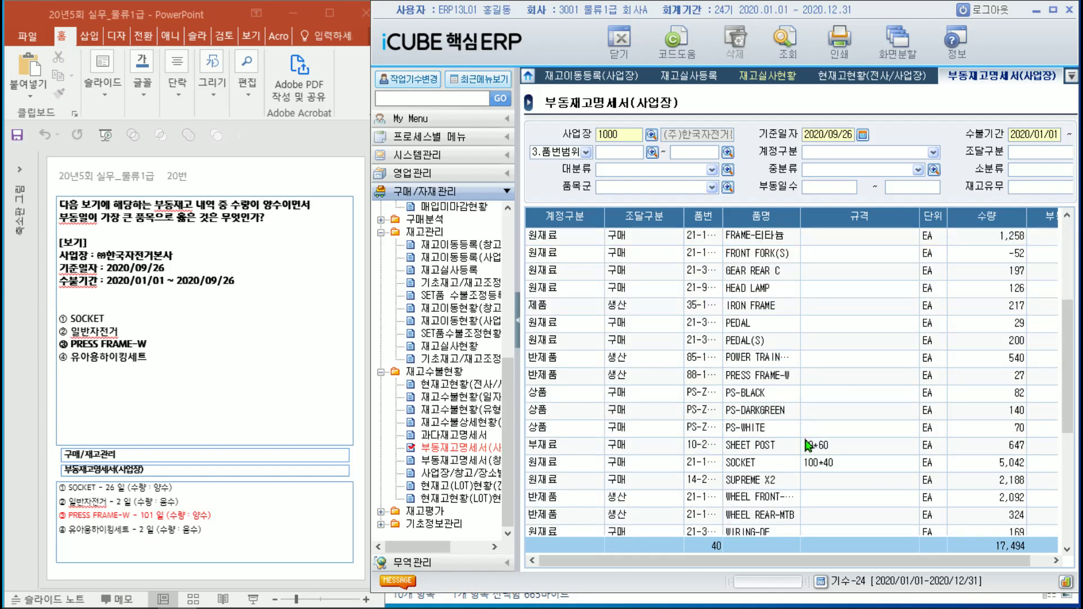
pyautogui.click(759, 464)
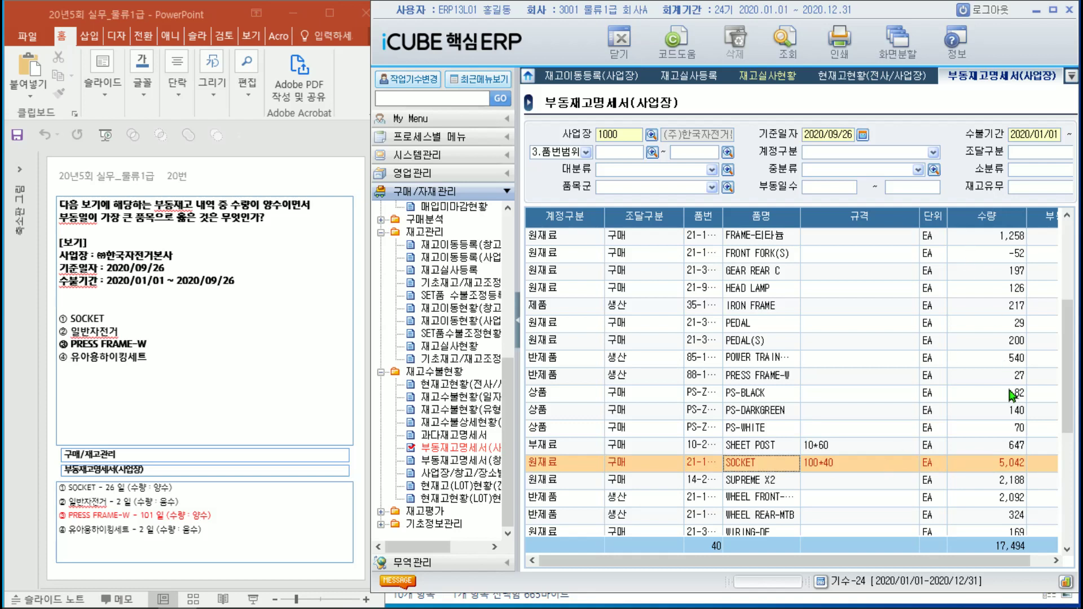
pyautogui.click(1056, 561)
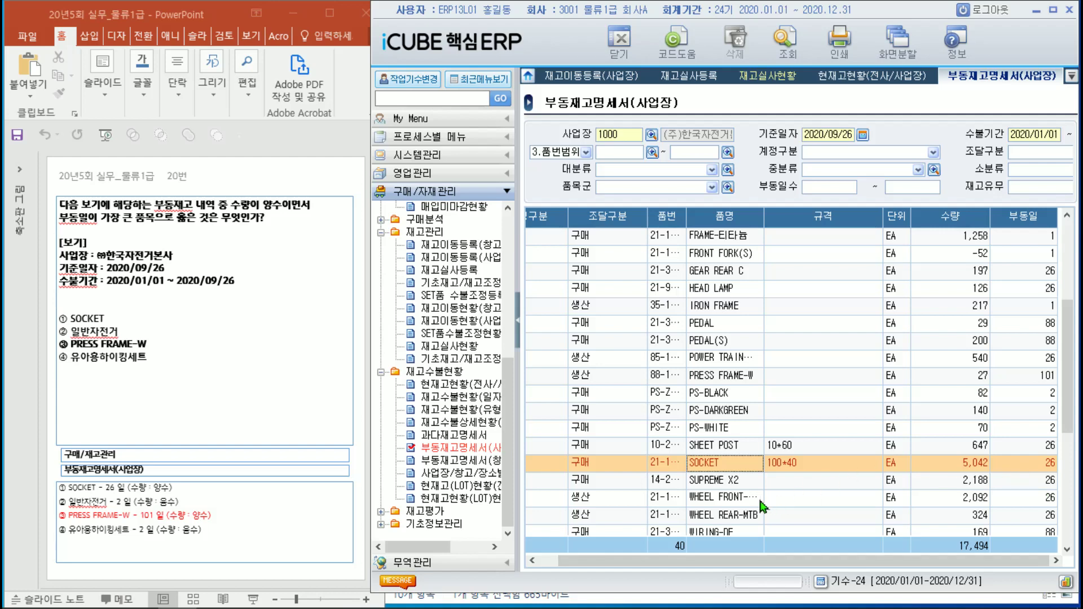
# - Find 일반자전거 in the idle stock list and check its 수량 and 부동일
pyautogui.scroll(-1, 745, 487)
pyautogui.scroll(-3, 744, 485)
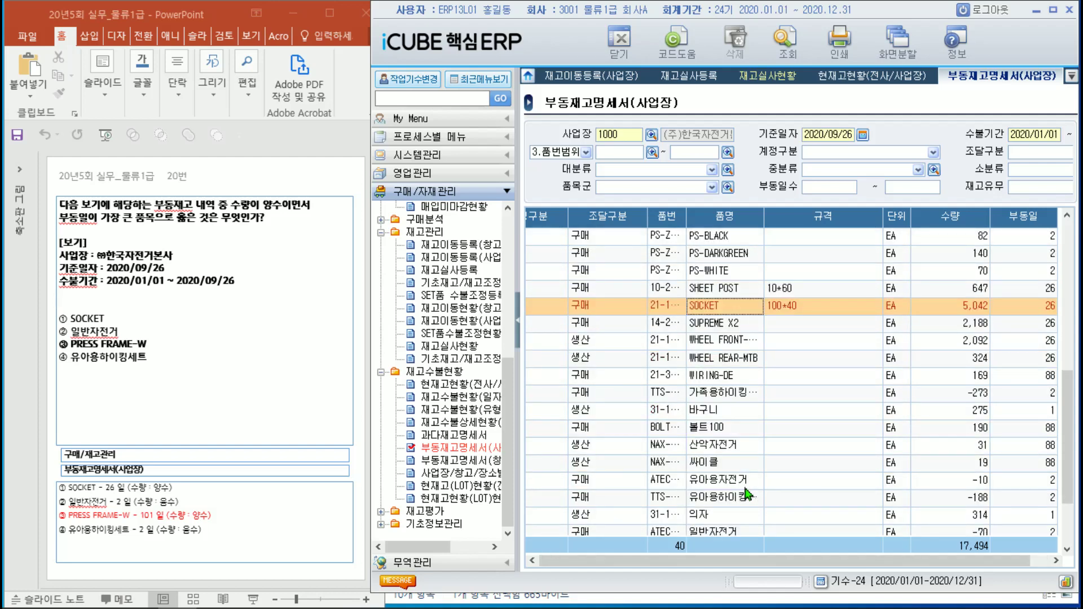
pyautogui.click(739, 484)
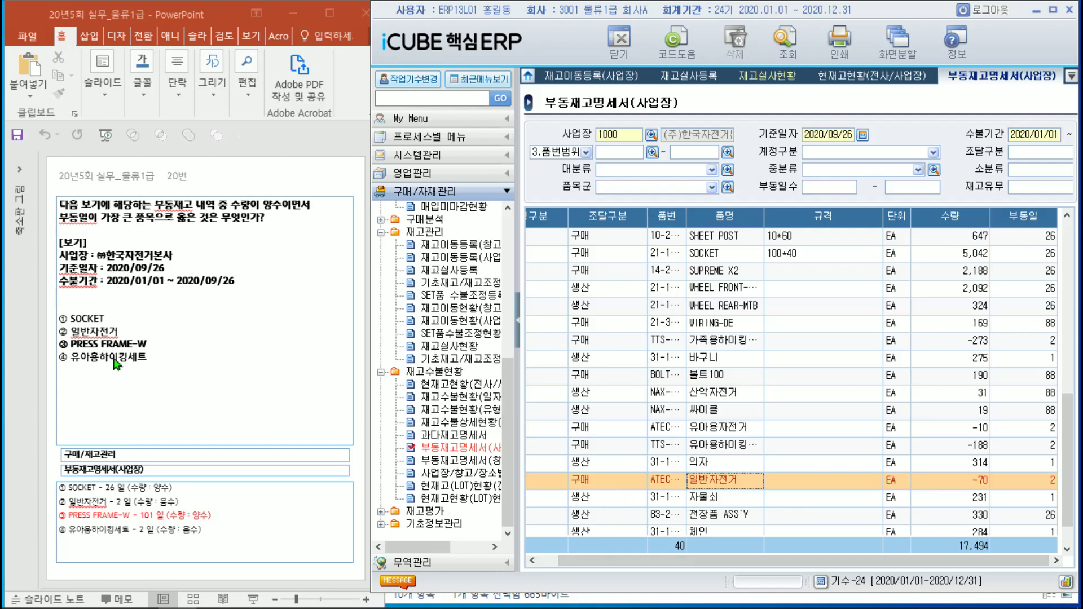
pyautogui.scroll(-1, 745, 488)
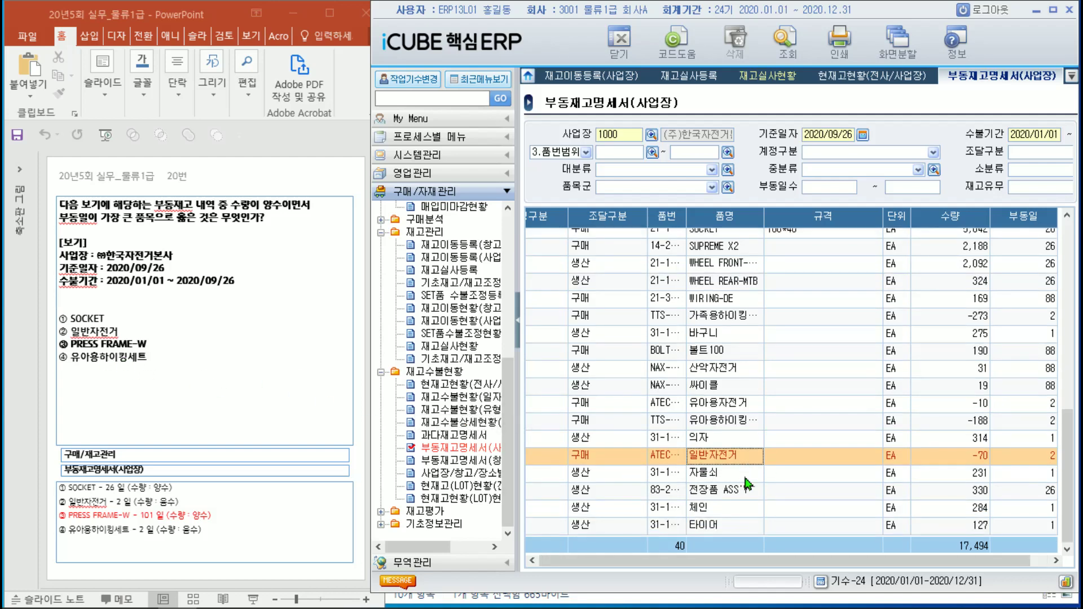
# - Check the 수량 and 부동일 of PRESS FRAME-W and 유아용하이킹세트 in the idle stock list
pyautogui.scroll(3, 745, 484)
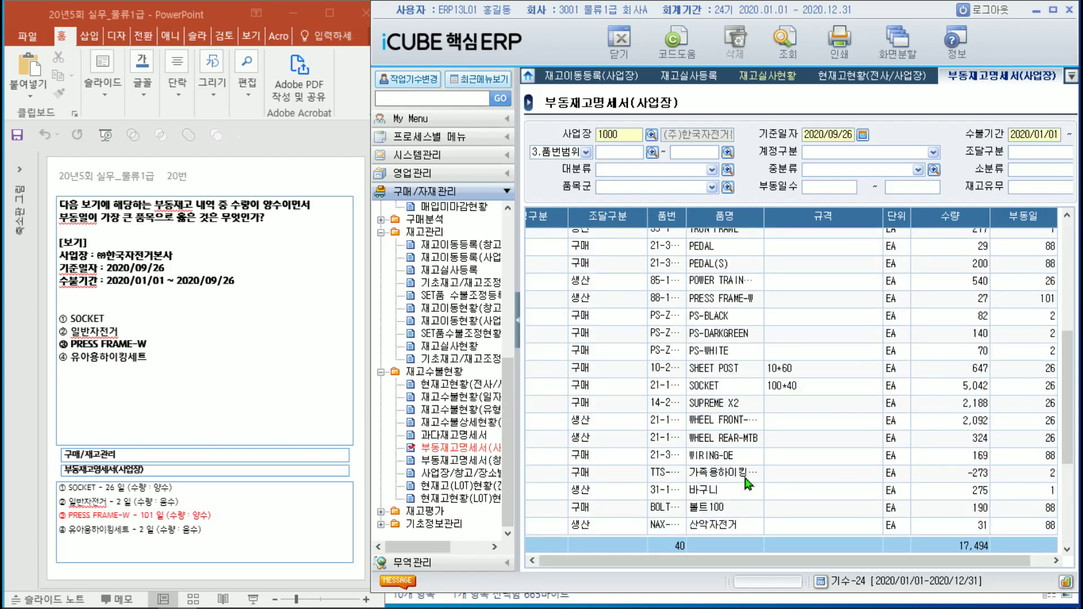
pyautogui.scroll(1, 745, 473)
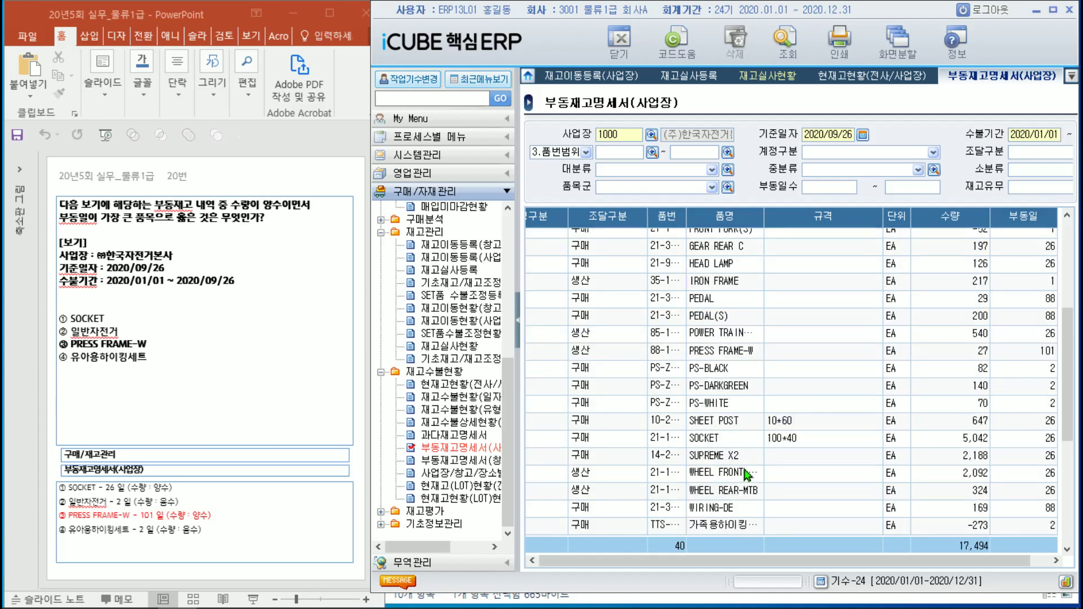
pyautogui.click(743, 355)
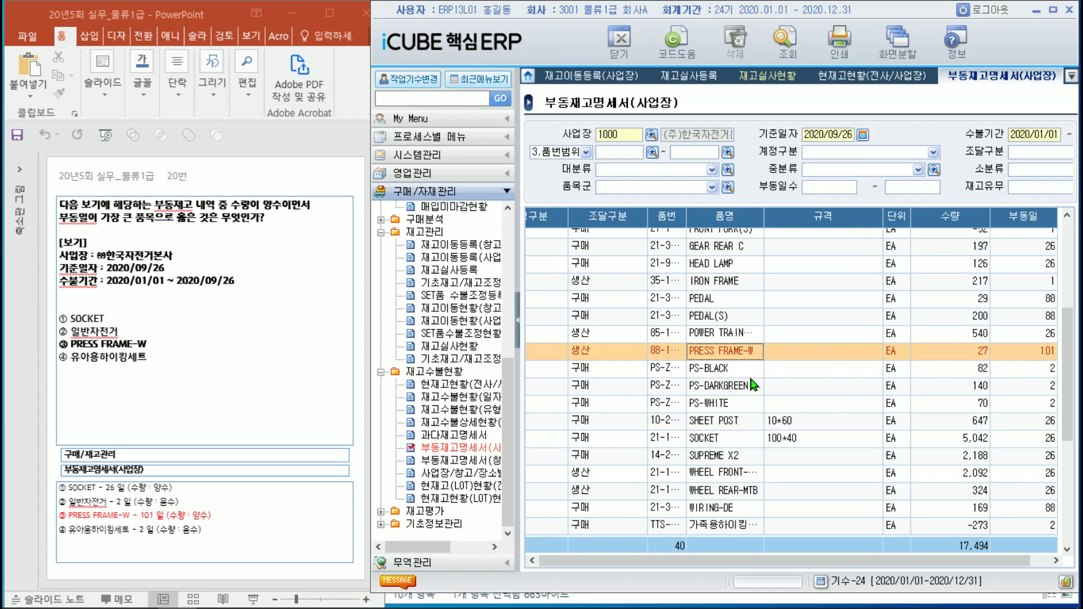
pyautogui.scroll(-2, 755, 395)
pyautogui.scroll(-1, 756, 397)
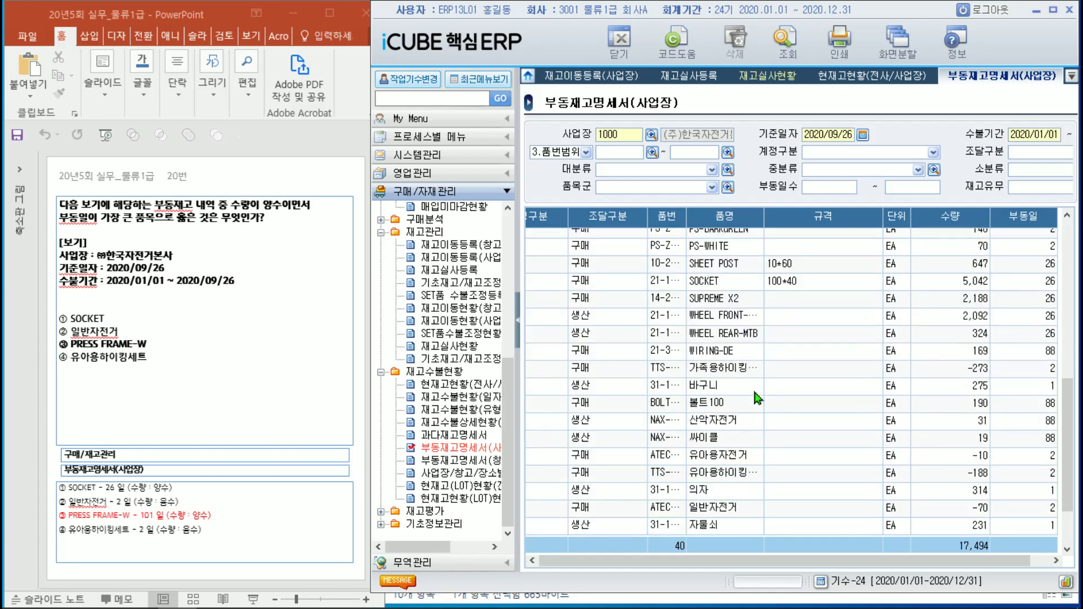
pyautogui.click(719, 476)
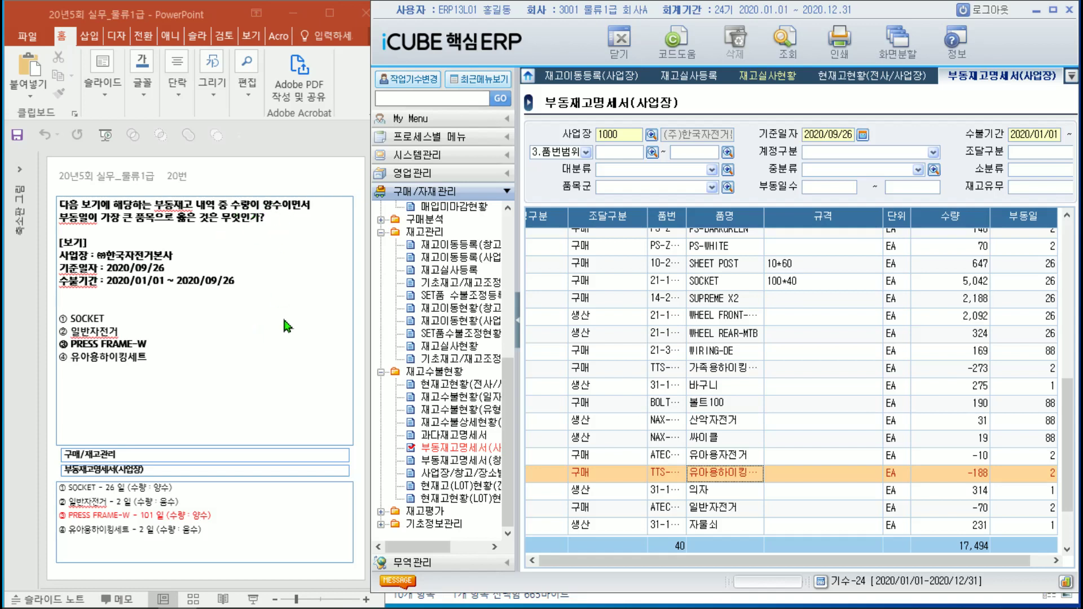
# - Switch to PowerPoint, advance to question 21, read it as a slide show and return to the editing view
pyautogui.click(333, 166)
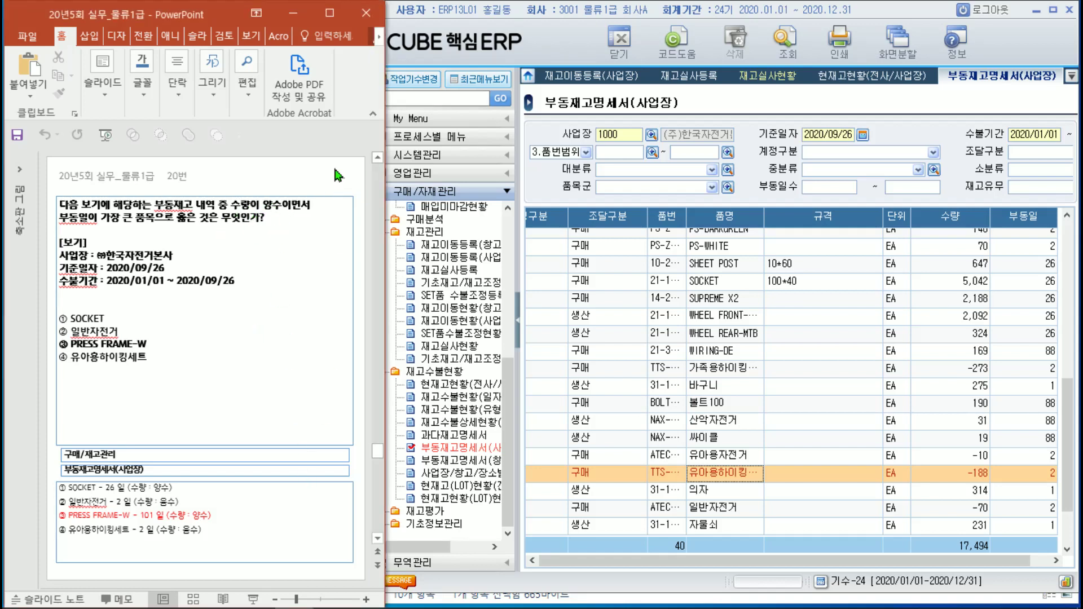
pyautogui.scroll(-1, 335, 169)
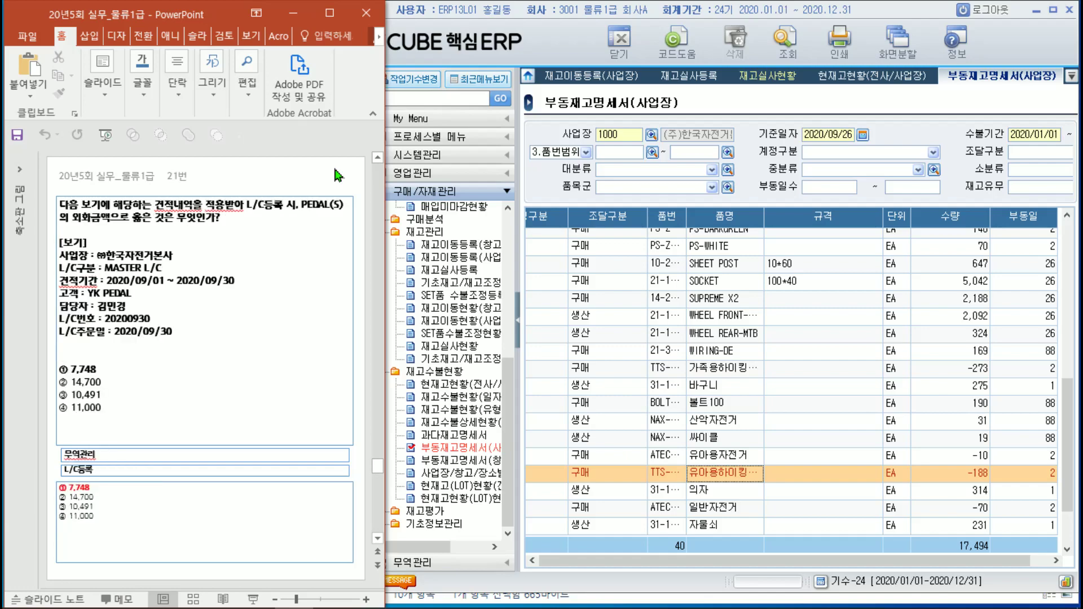
pyautogui.hotkey('shift', 'F5')
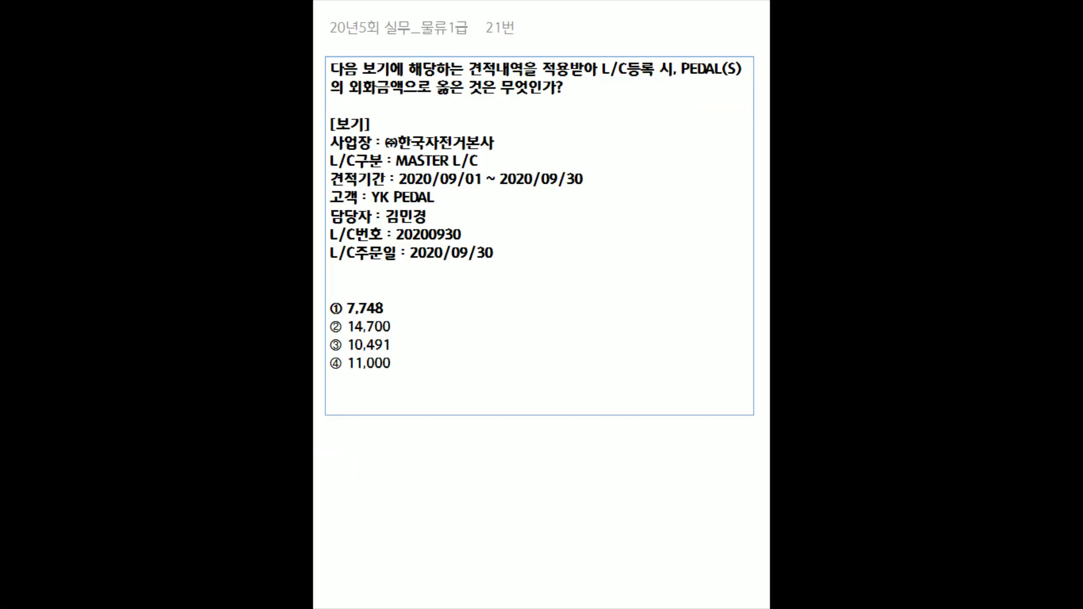
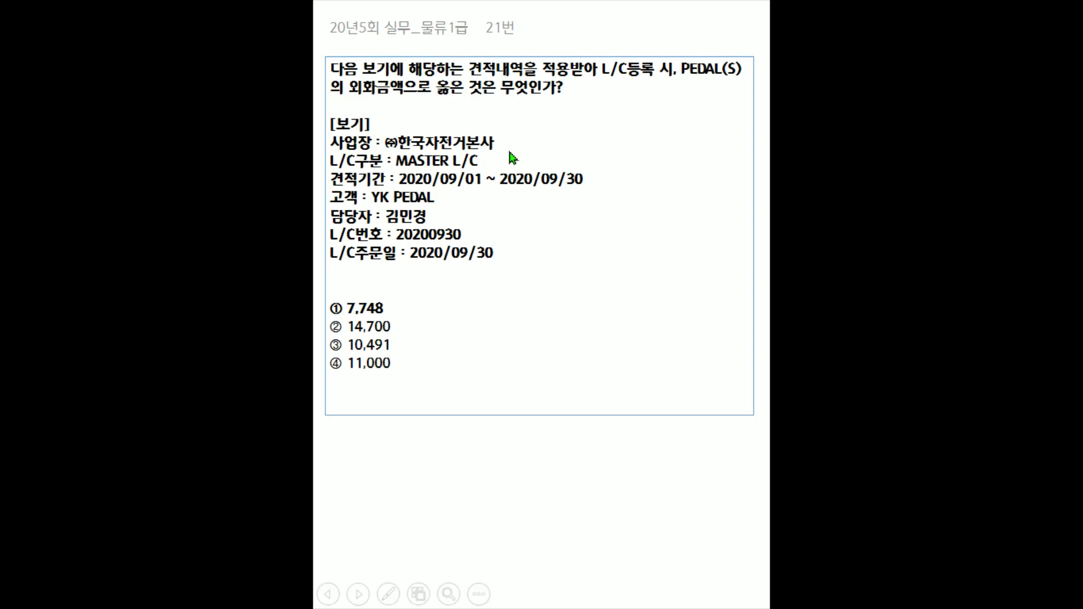
pyautogui.press('Escape')
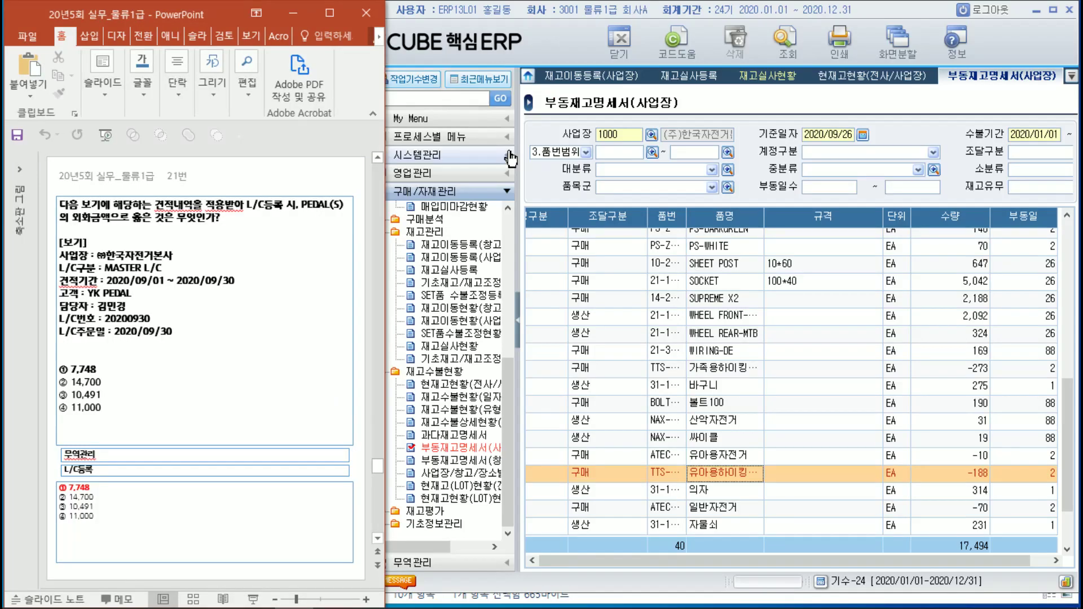
# - Switch to iCUBE 핵심ERP and open L/C등록 under MASTER L/C(수출) in 무역관리
pyautogui.click(440, 564)
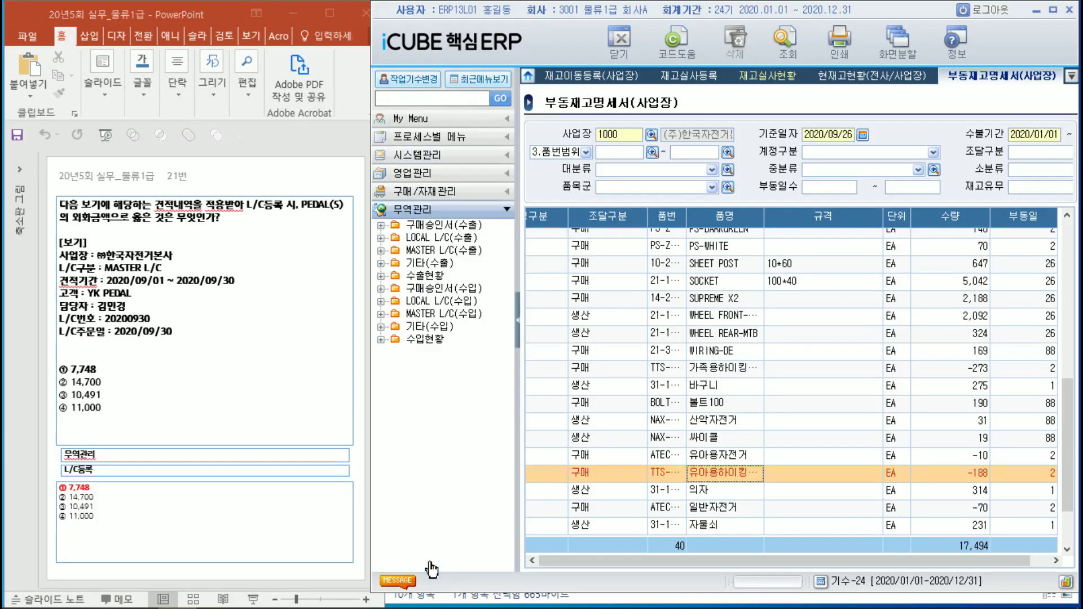
pyautogui.click(382, 251)
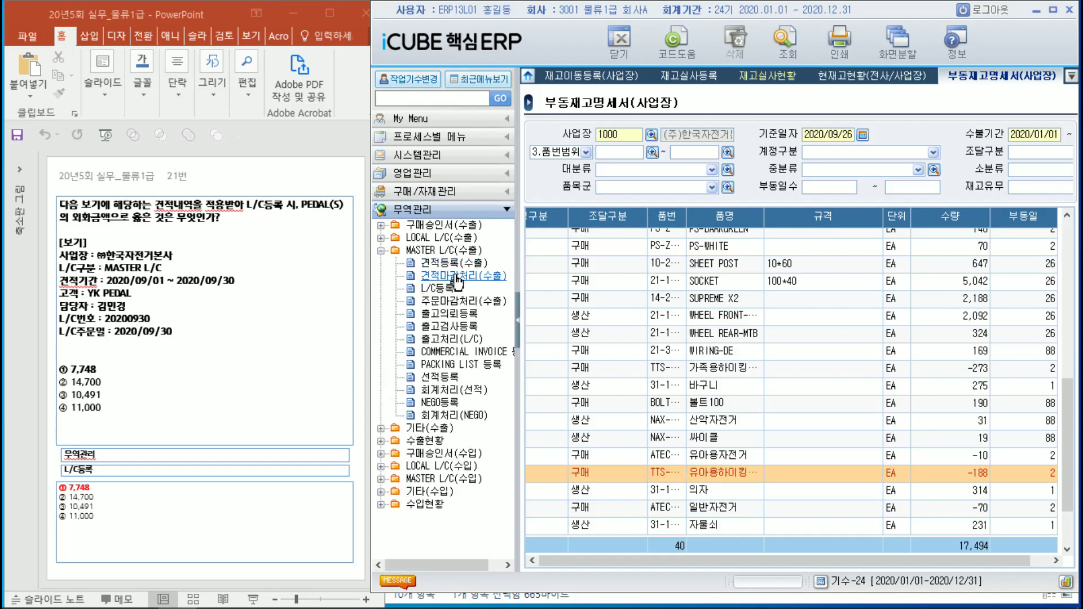
pyautogui.click(433, 288)
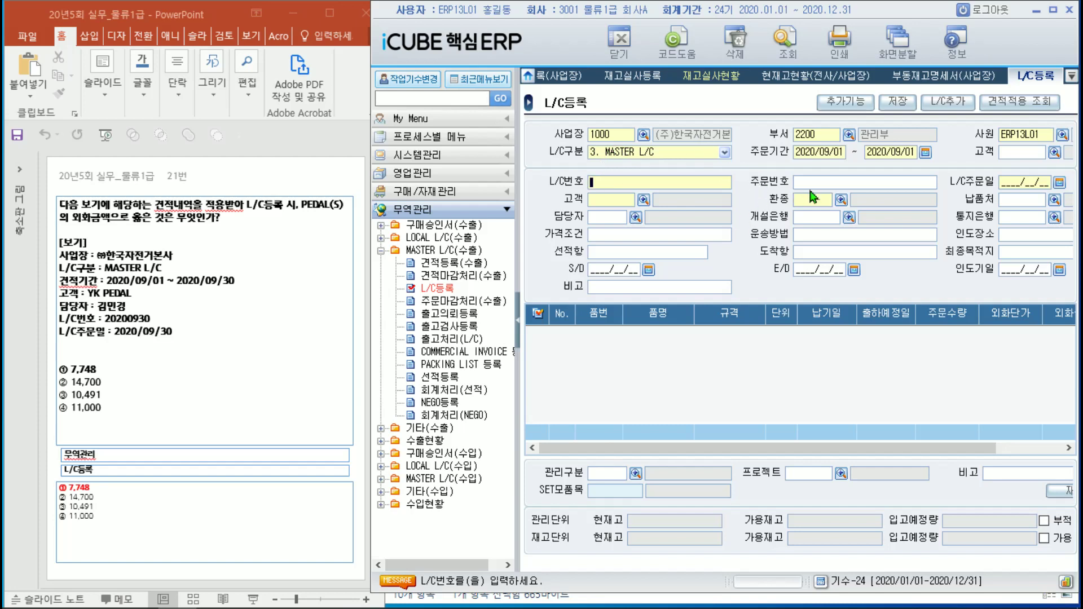
pyautogui.click(787, 41)
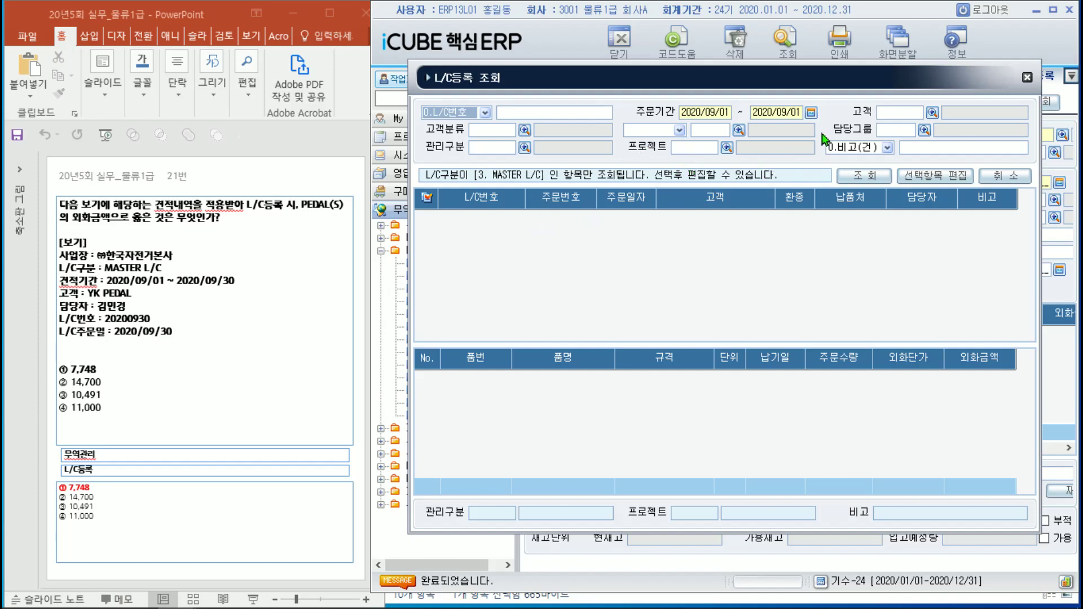
pyautogui.click(811, 113)
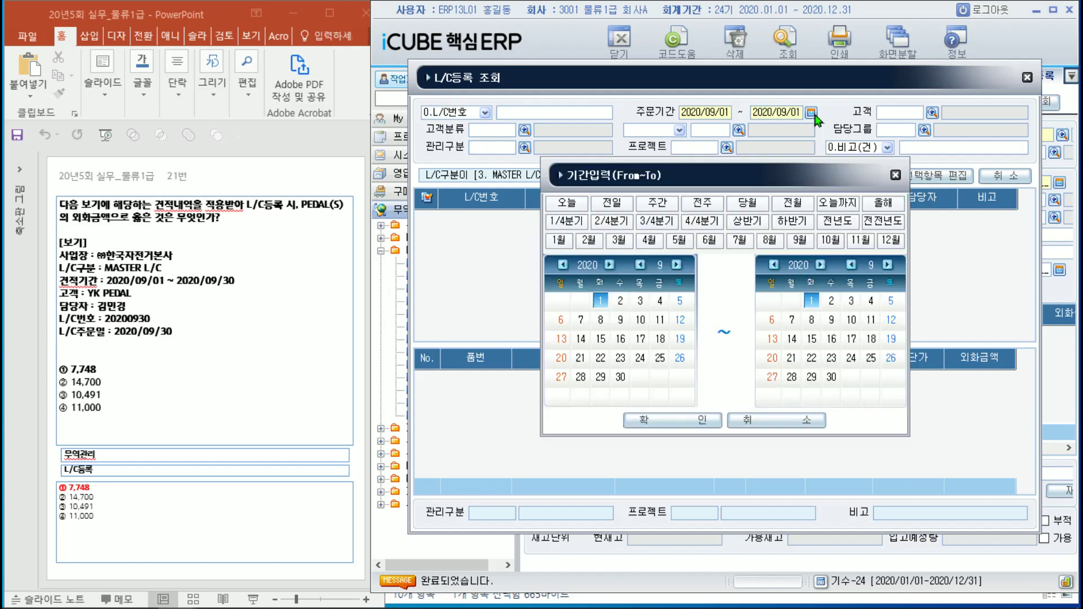
pyautogui.click(797, 242)
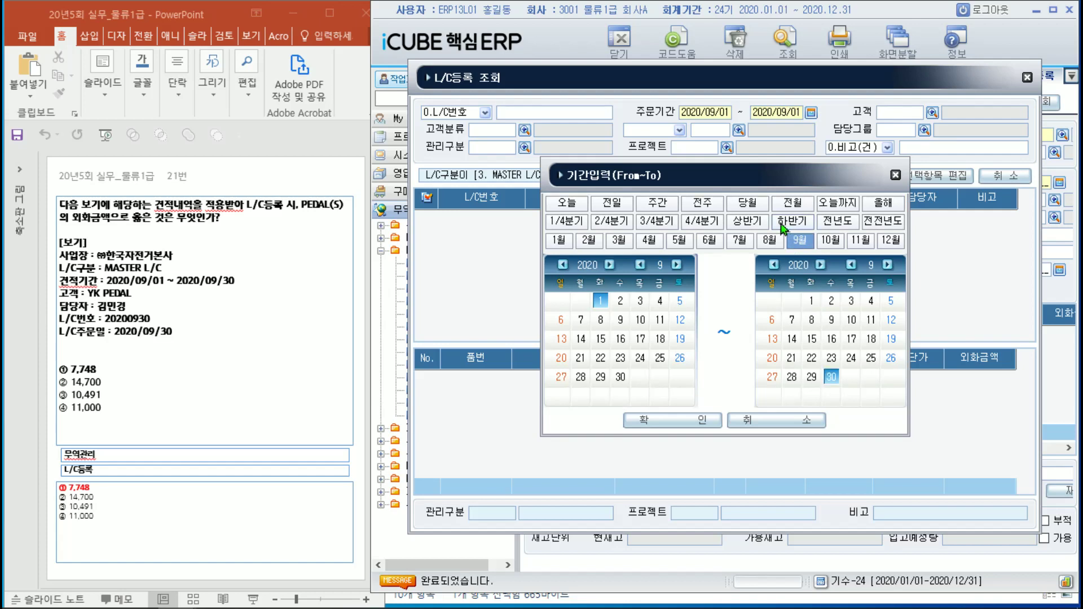
pyautogui.click(787, 426)
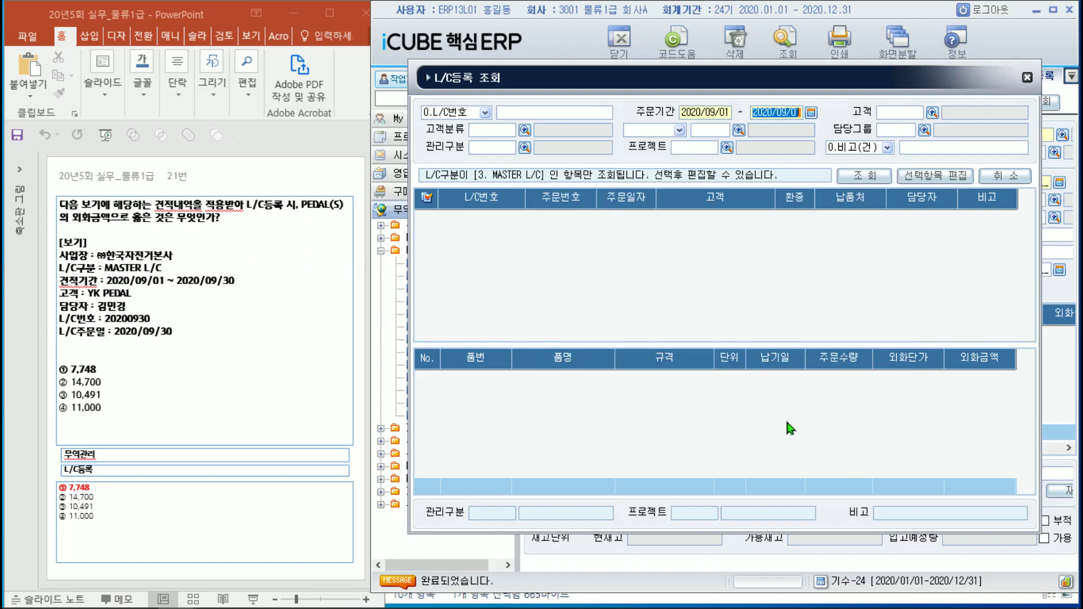
pyautogui.click(1004, 175)
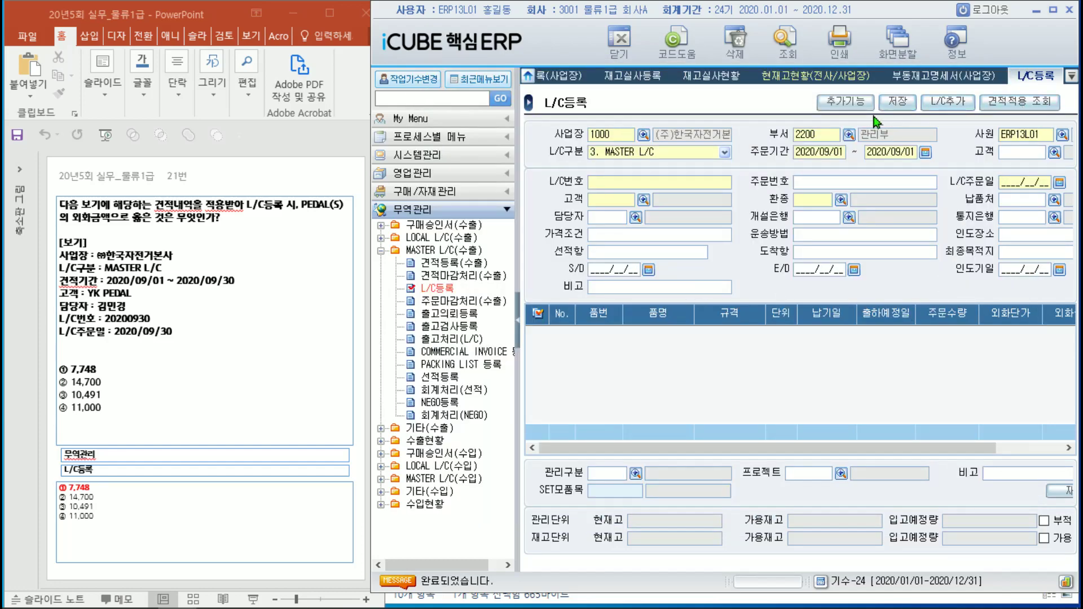
# - Open the 견적적용 조회 lookup for the L/C entry and set 견적기간 to 2020/09/01 ~ 2020/09/30
pyautogui.click(1003, 108)
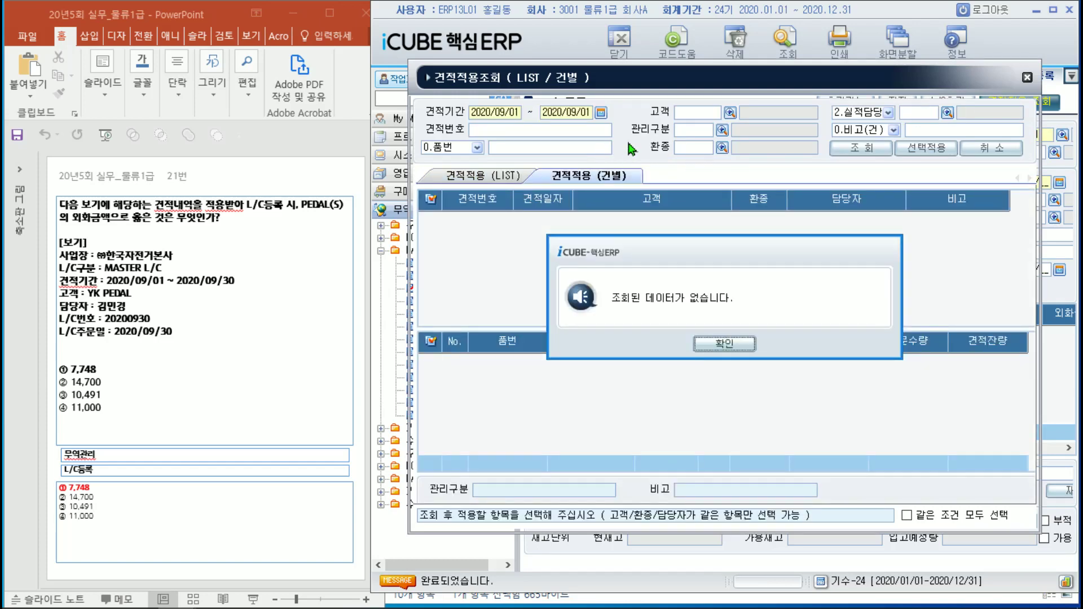
pyautogui.click(724, 344)
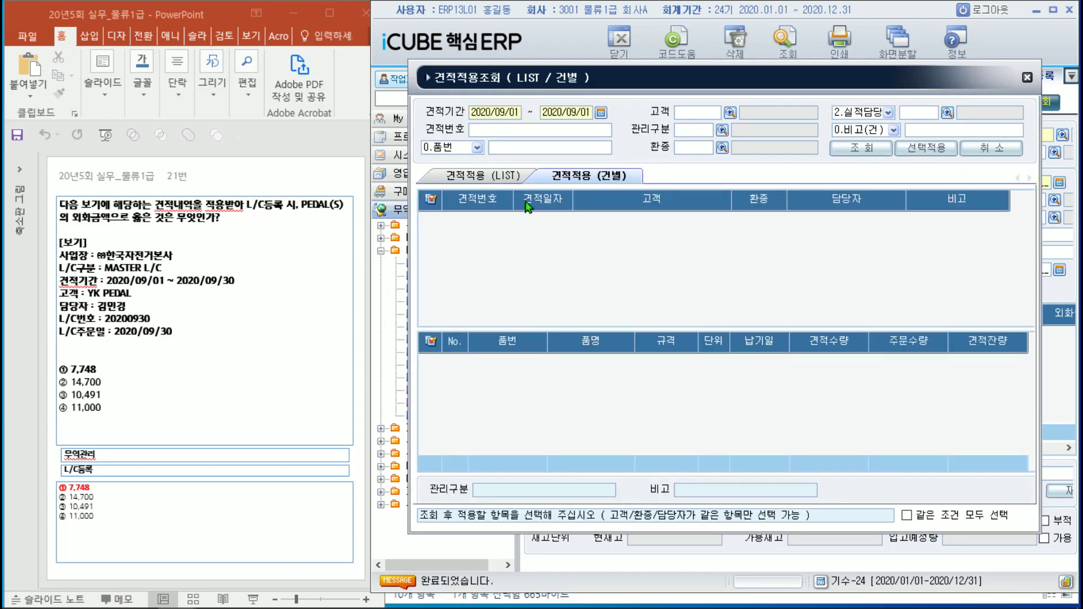
pyautogui.click(601, 113)
pyautogui.click(800, 242)
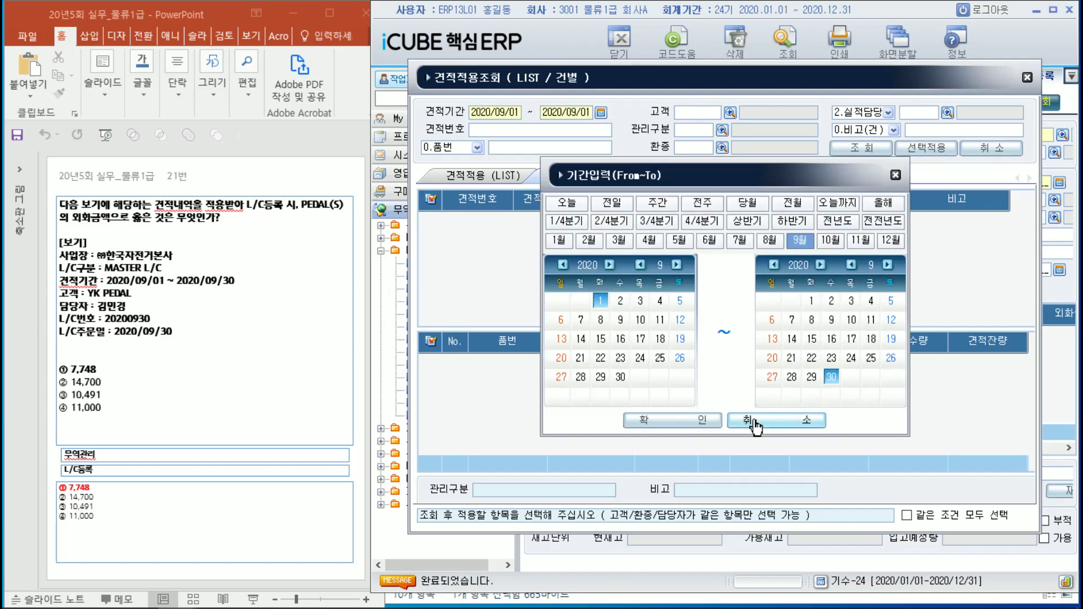
pyautogui.click(667, 432)
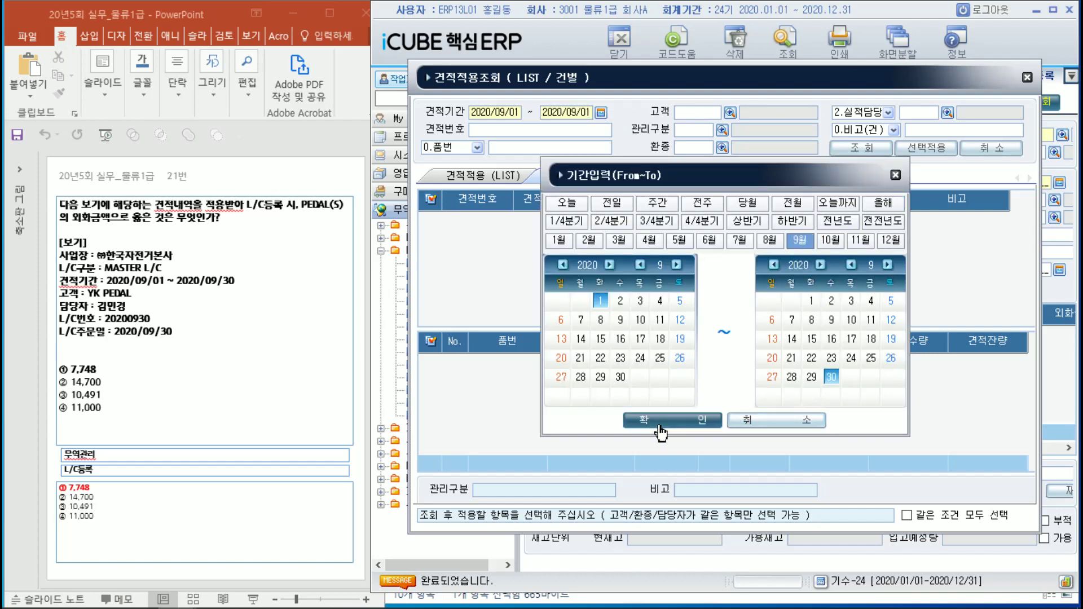
# - Set 고객 to 00008 YK PEDAL, retrieve the quotations by 건별, and switch to the 견적적용 (LIST) view
pyautogui.click(729, 112)
pyautogui.click(635, 364)
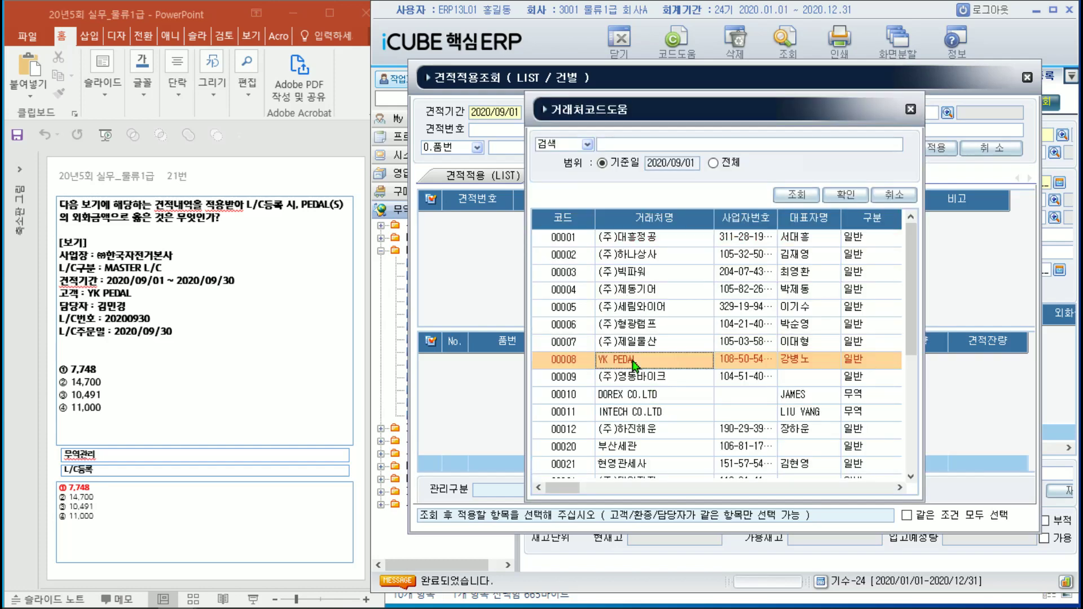
pyautogui.click(844, 196)
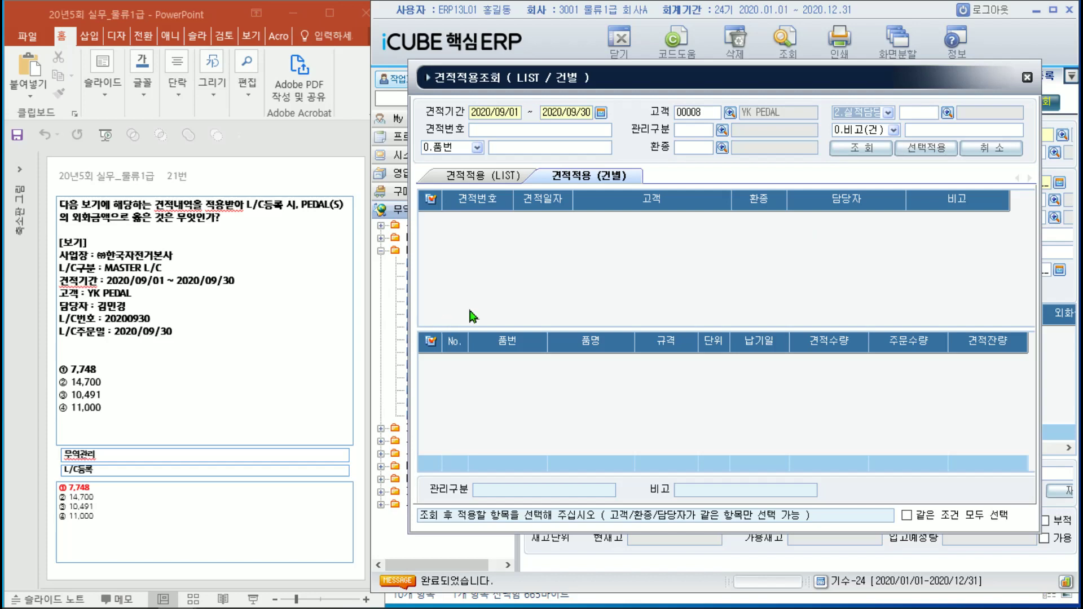
pyautogui.click(852, 153)
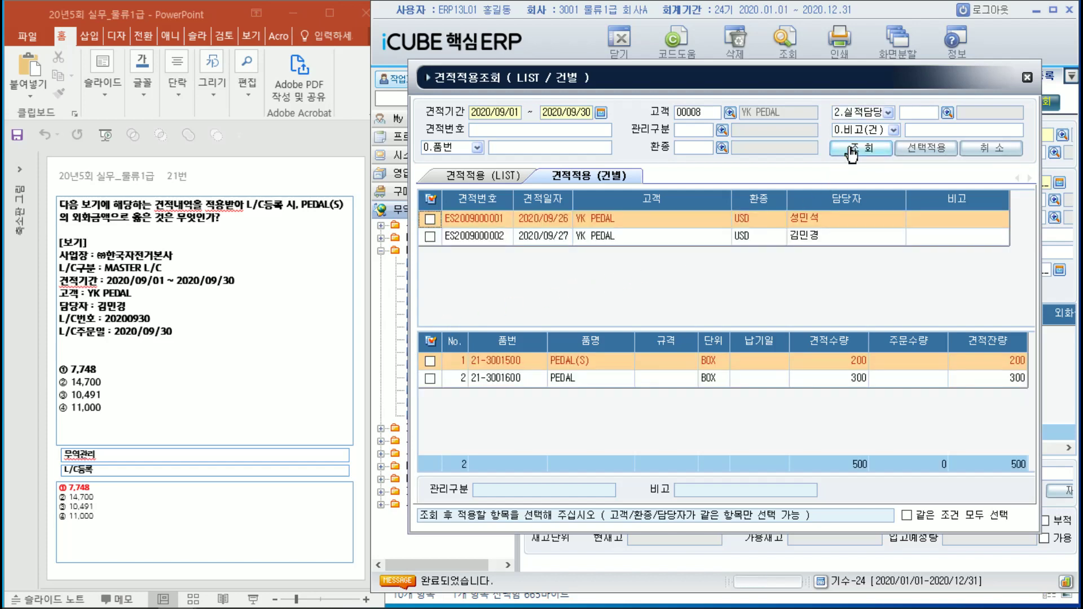
pyautogui.click(507, 174)
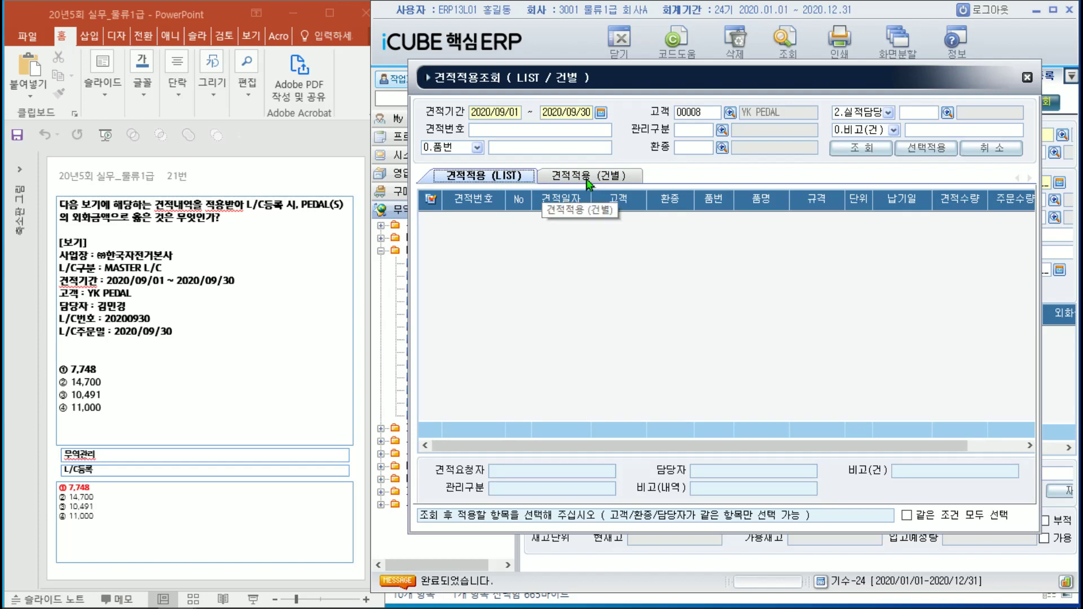
# - Retrieve the YK PEDAL quotations and compare the 견적적용 (LIST) view, including its quantity columns, with the 견적적용 (건별) view
pyautogui.click(862, 153)
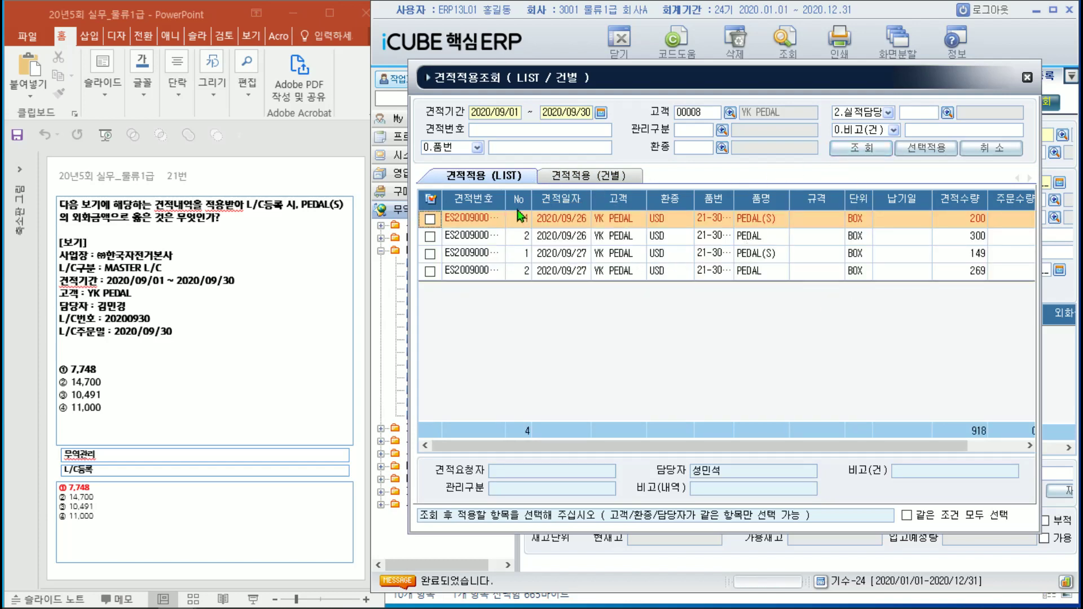
pyautogui.click(569, 181)
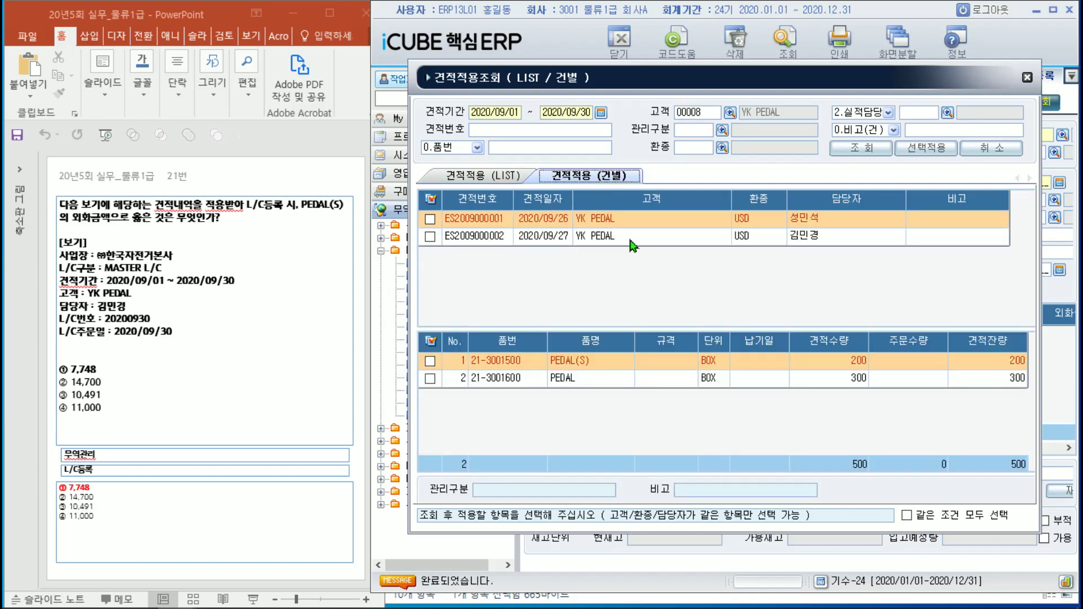
pyautogui.click(459, 179)
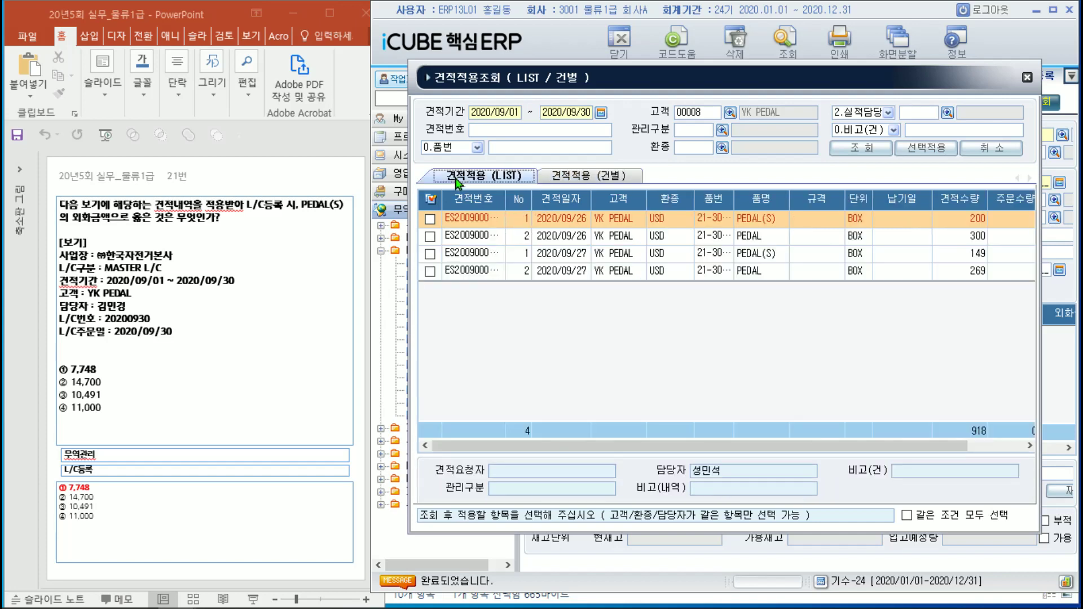
pyautogui.click(1004, 449)
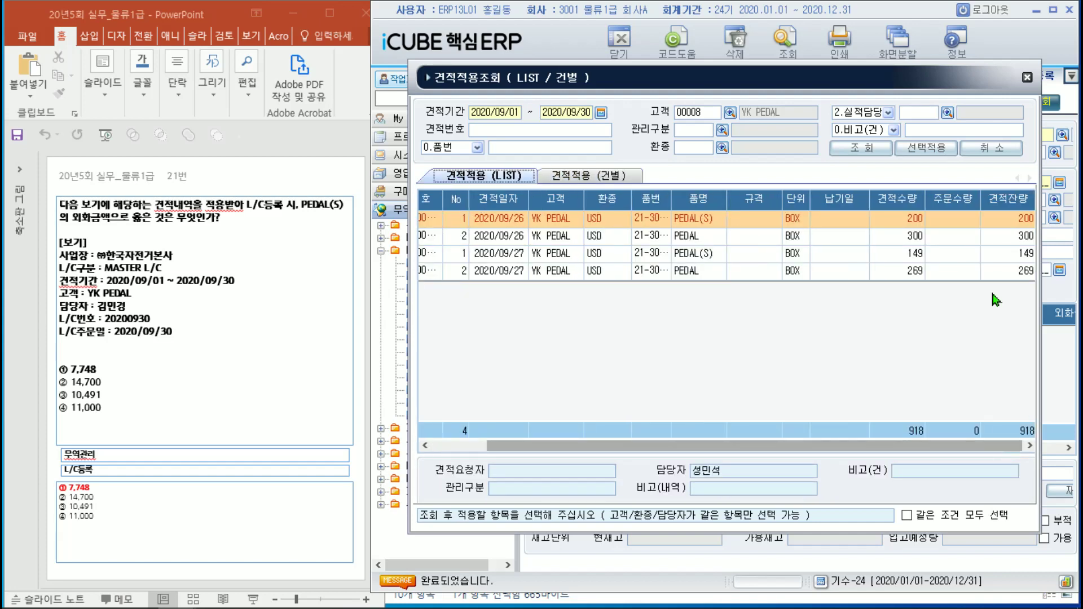
pyautogui.click(575, 180)
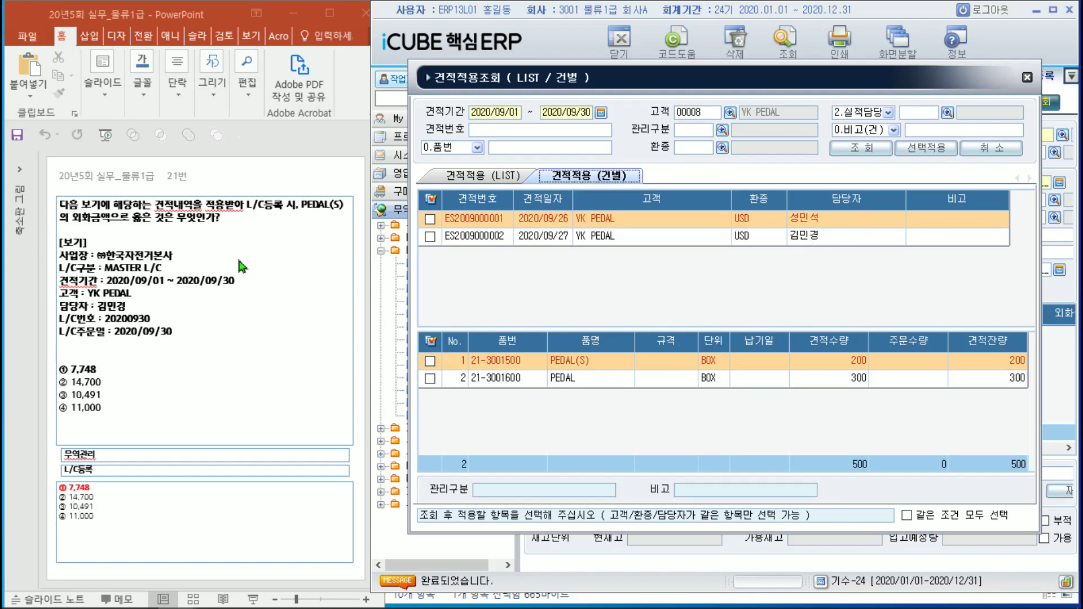
# - Apply the YK PEDAL quotation dated 2020/09/27 to the L/C entry and acknowledge the application notice
pyautogui.click(776, 241)
pyautogui.click(430, 236)
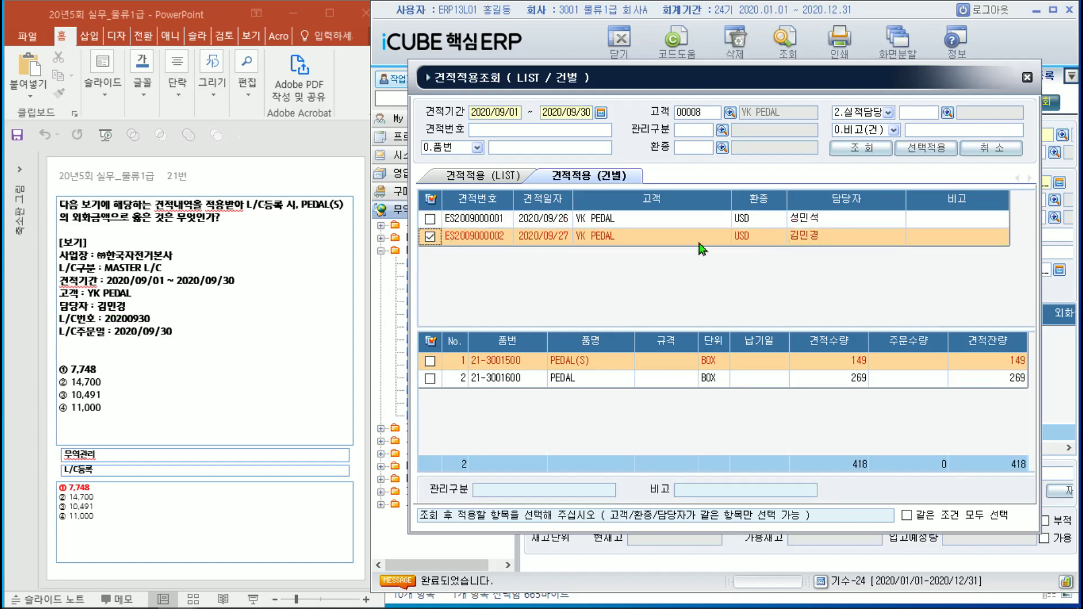
pyautogui.click(929, 148)
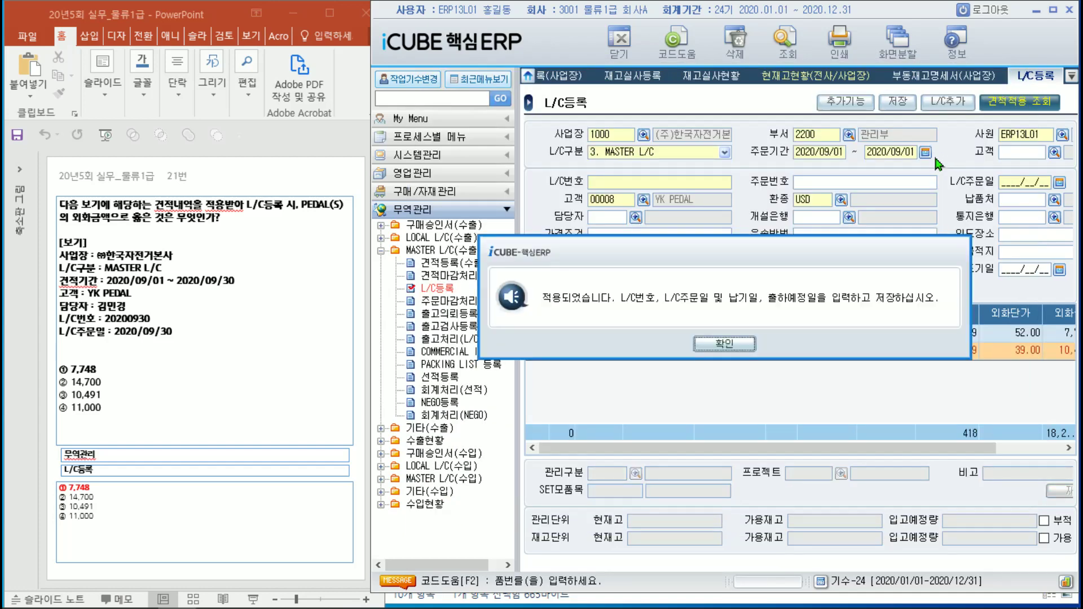
pyautogui.click(739, 353)
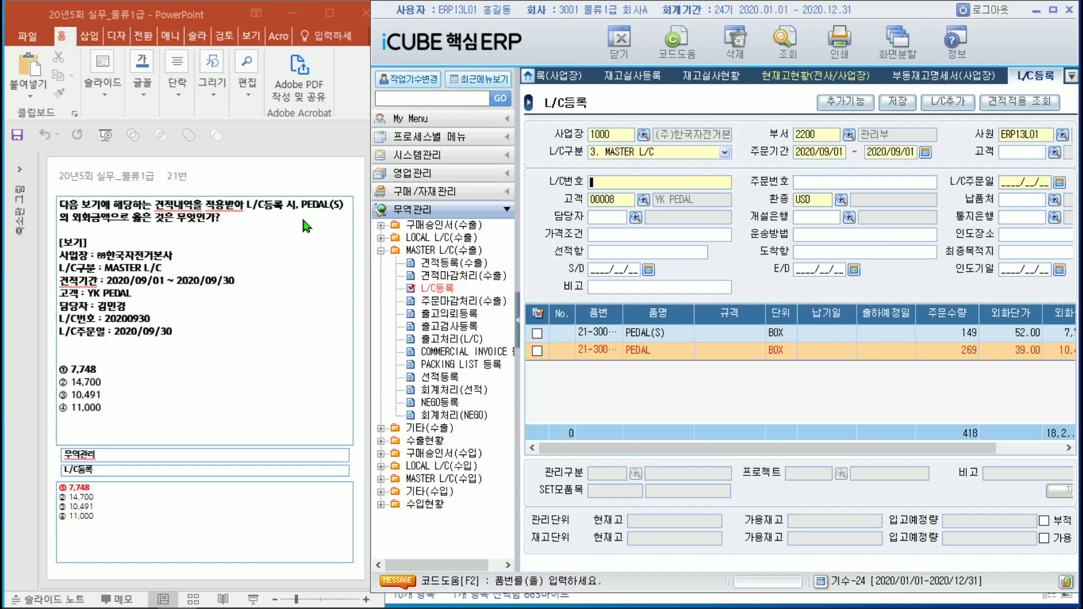
# - Check the 외화금액 of the PEDAL(S) line in the applied L/C details
pyautogui.click(679, 335)
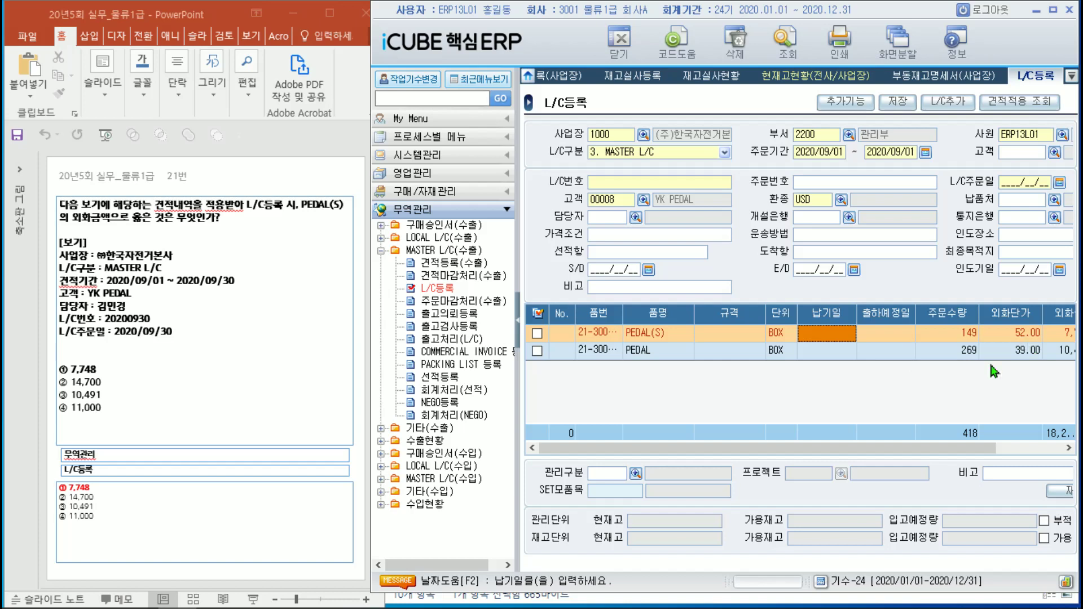
pyautogui.click(1069, 447)
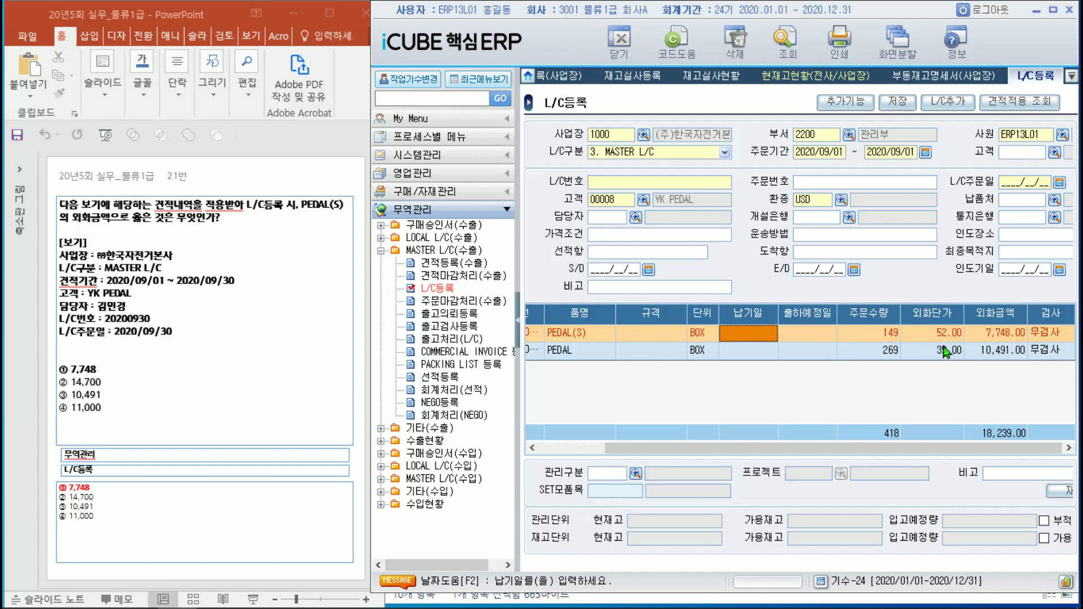
pyautogui.click(670, 181)
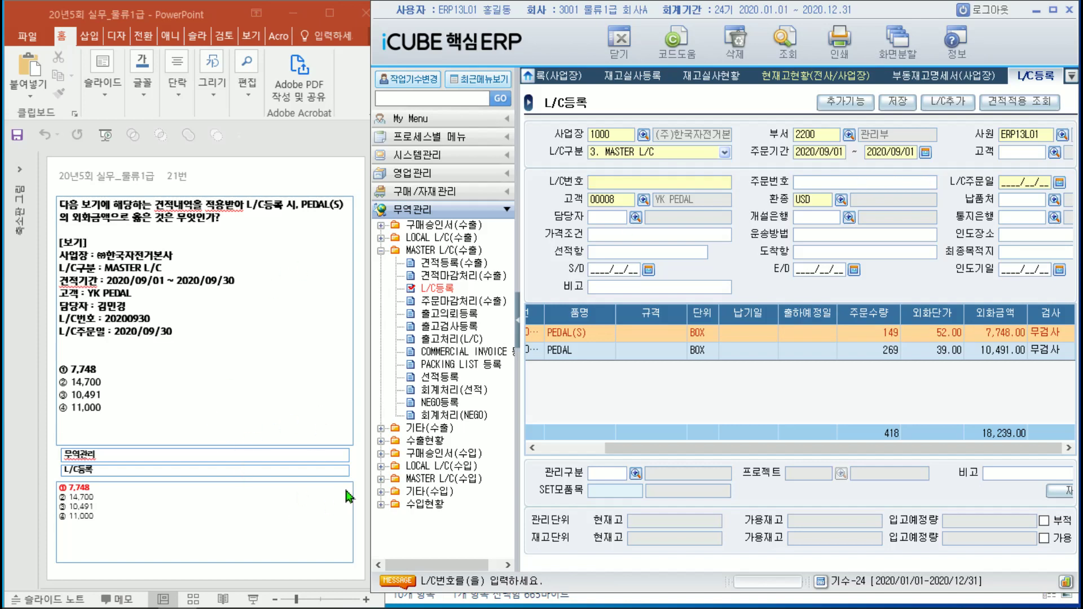
# - Switch to PowerPoint, advance to question 22, read it as a slide show and return to the editing view
pyautogui.click(331, 175)
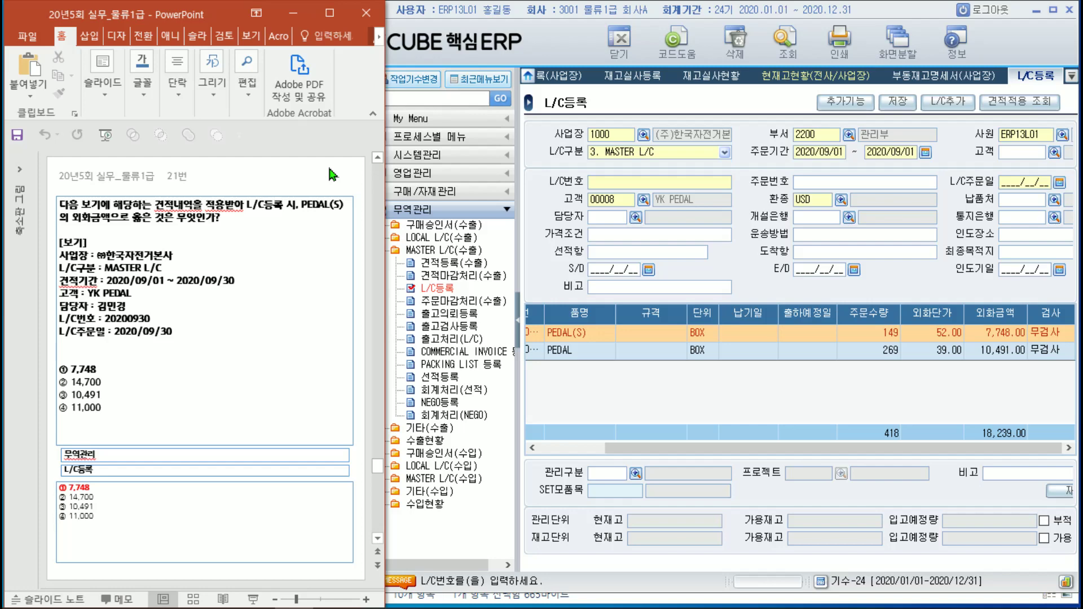
pyautogui.scroll(-1, 333, 174)
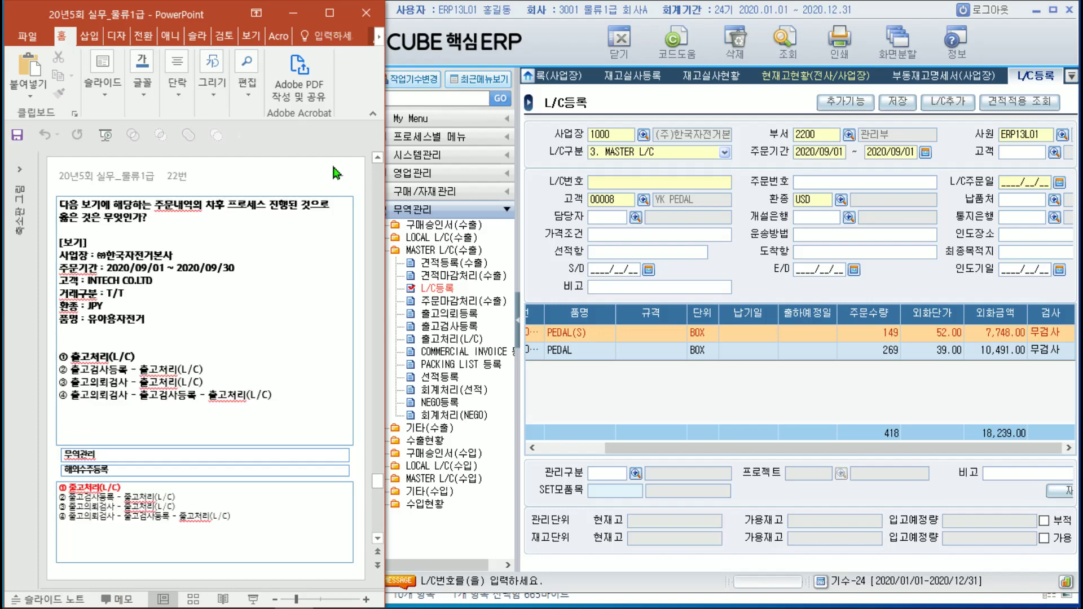
pyautogui.hotkey('shift', 'F5')
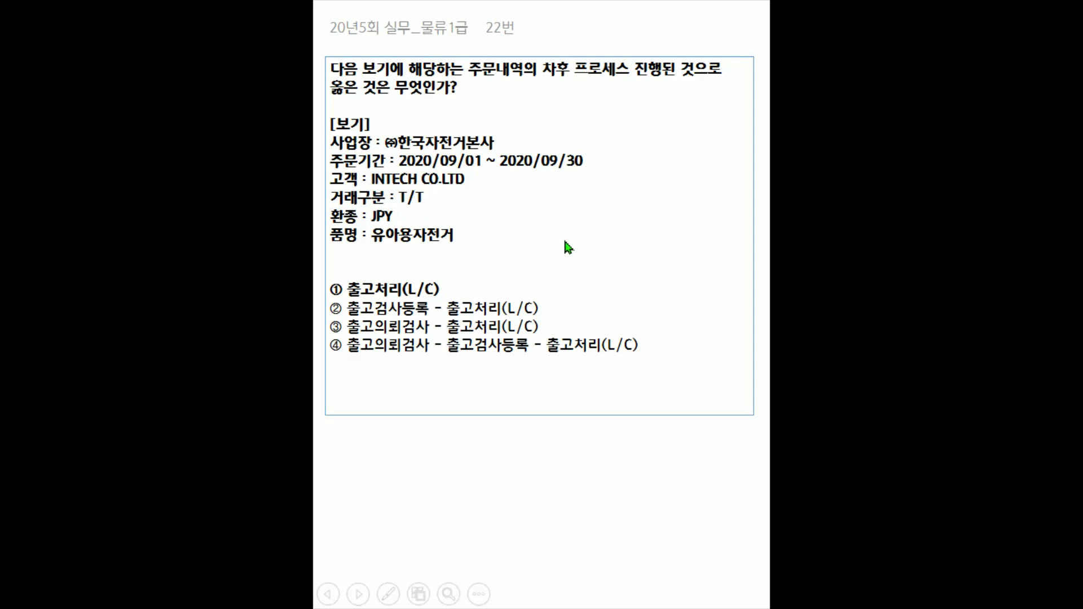
pyautogui.press('Escape')
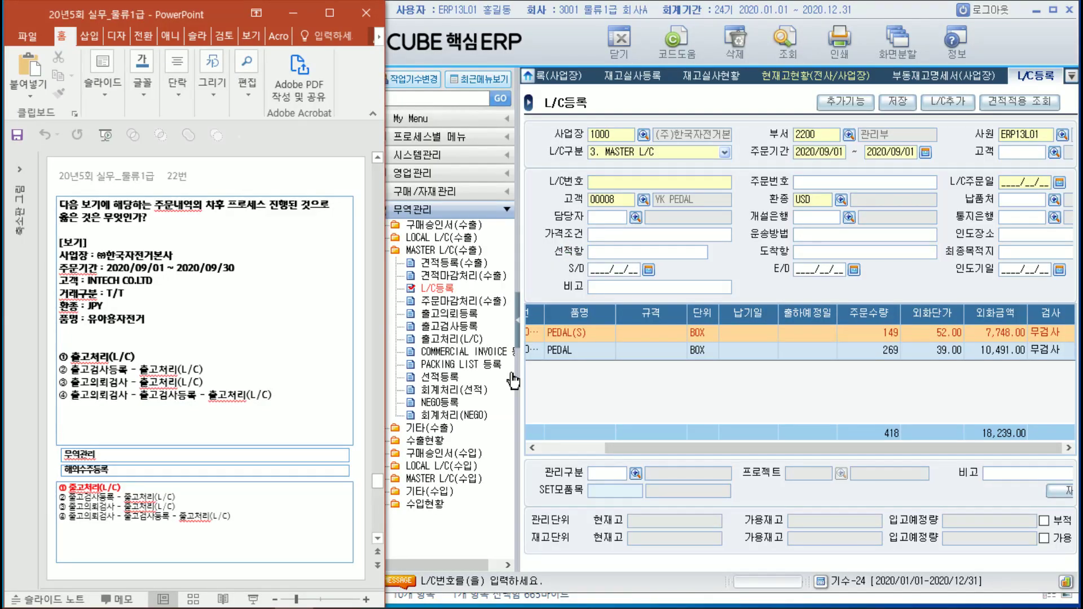
# - Switch to iCUBE 핵심ERP and open 해외수주등록 under 기타(수출) in 무역관리
pyautogui.click(400, 431)
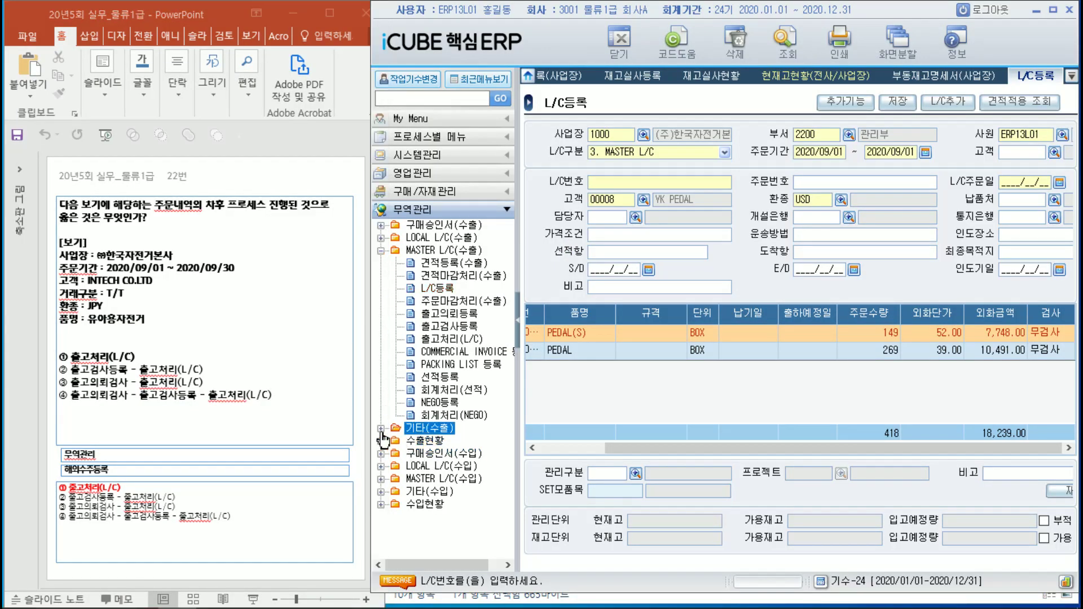
pyautogui.click(381, 430)
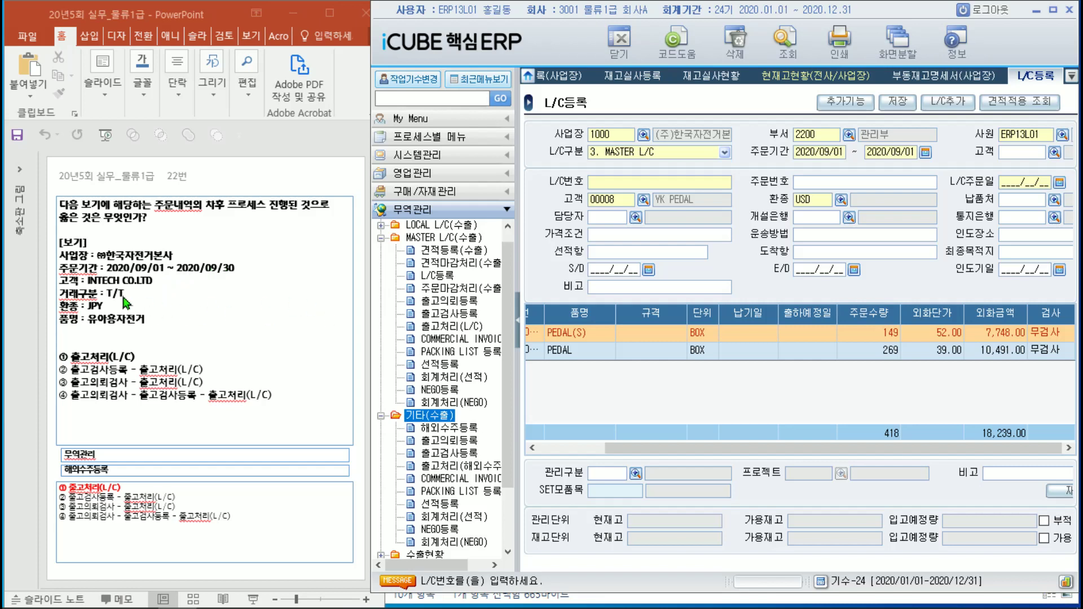
pyautogui.click(459, 433)
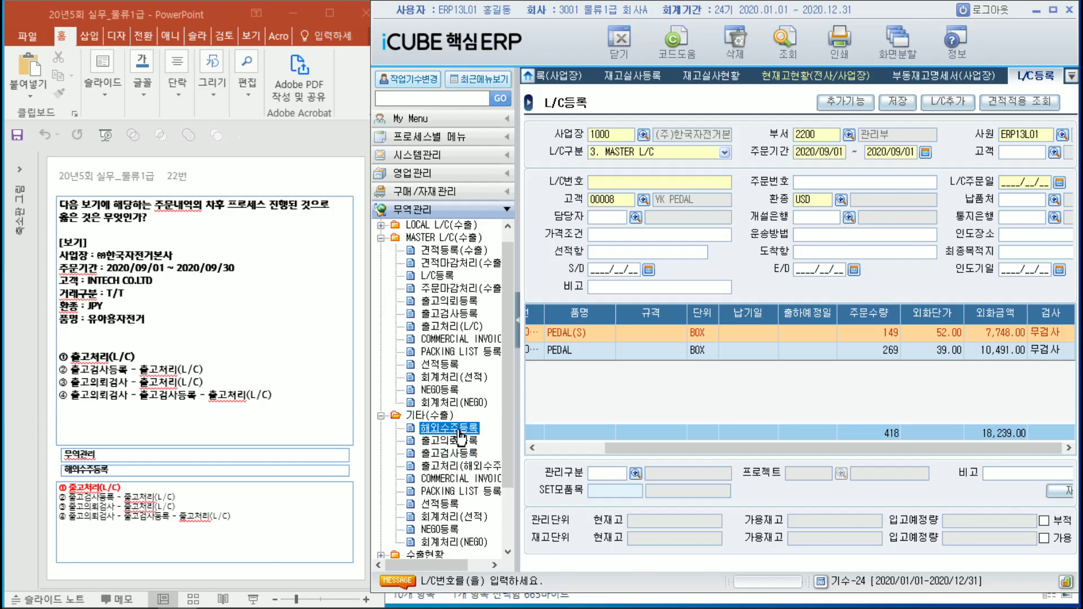
pyautogui.doubleClick(459, 433)
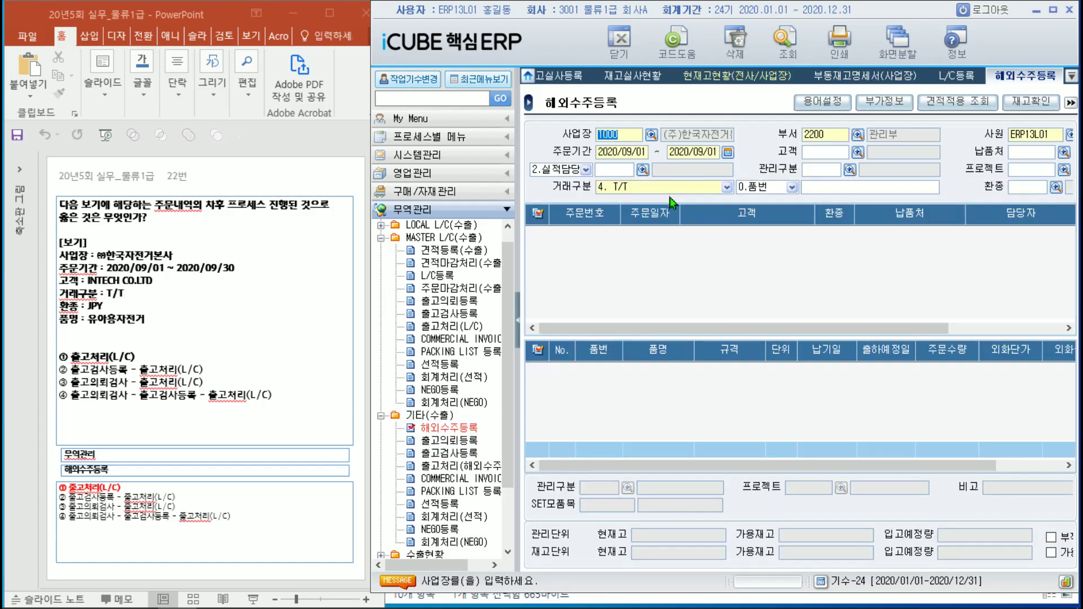
# - Set 주문기간 to 2020/09/01 ~ 2020/09/30 and 고객 to INTECH CO.LTD, then retrieve the T/T overseas orders
pyautogui.click(726, 153)
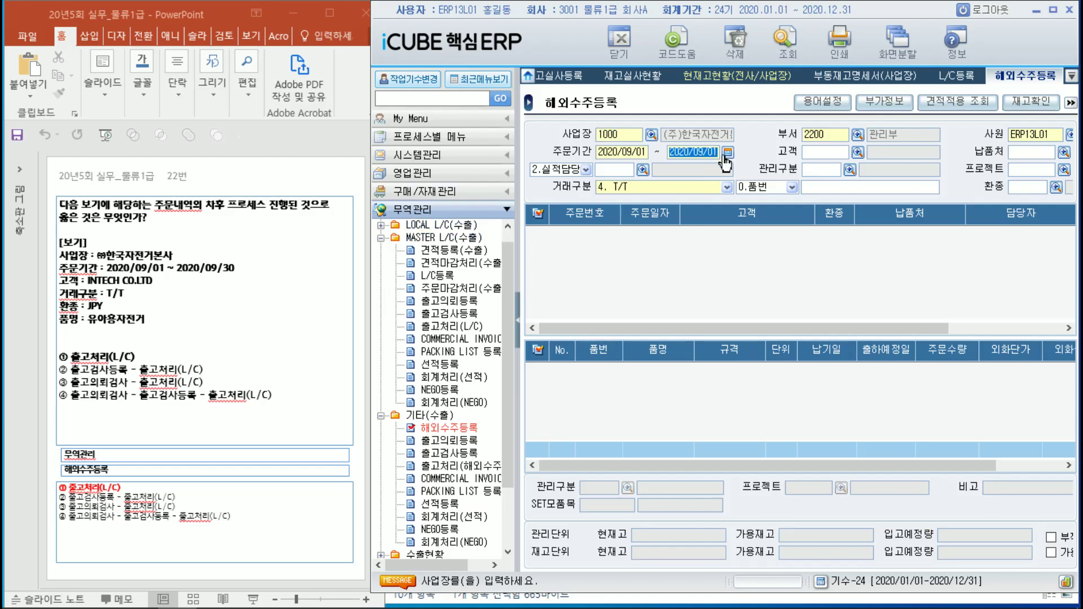
pyautogui.click(801, 244)
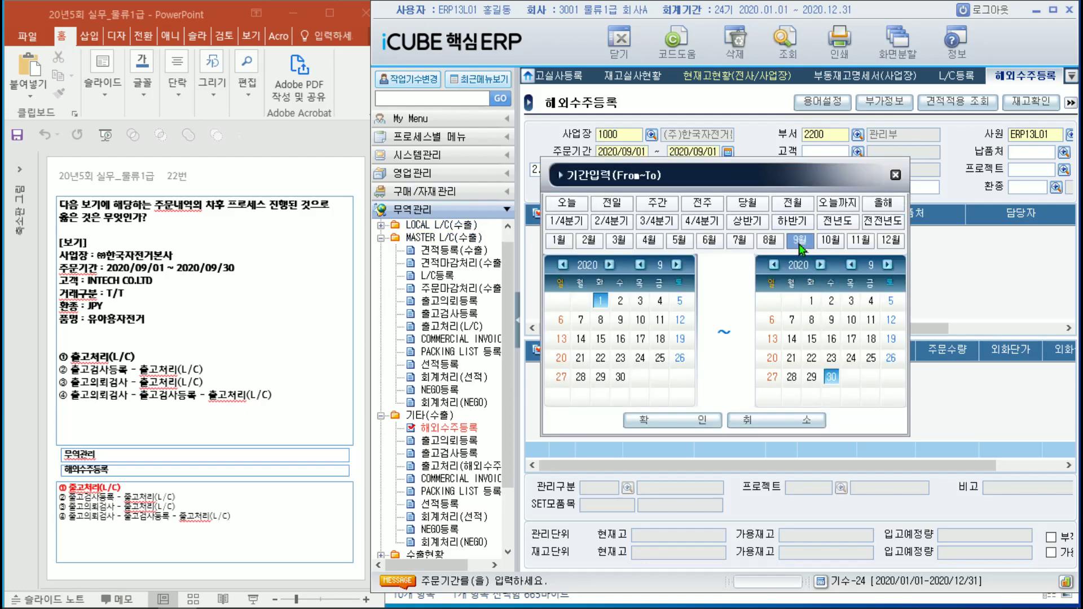
pyautogui.click(666, 422)
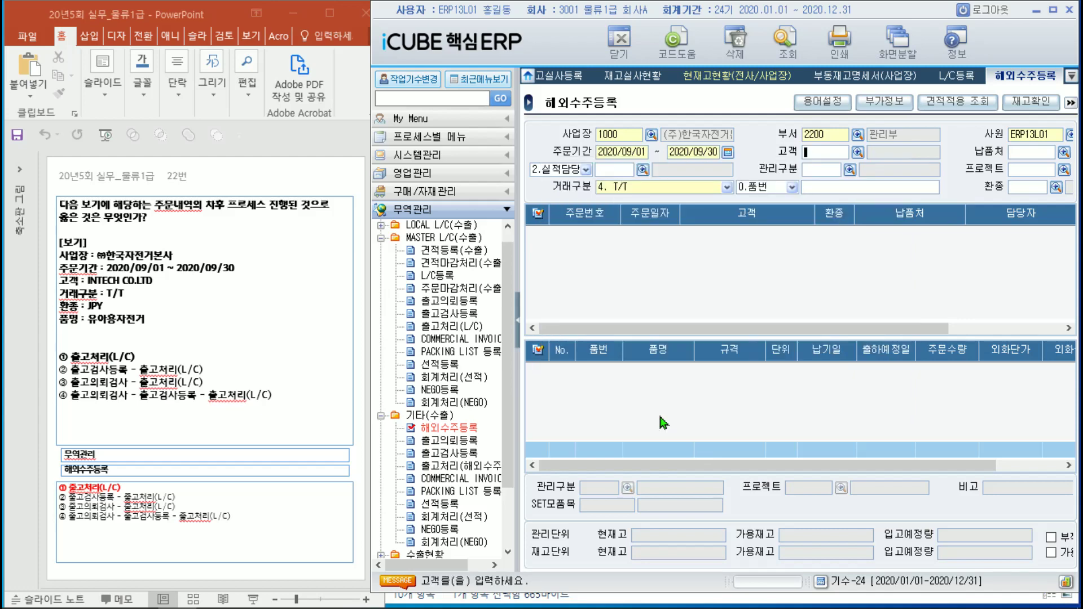
pyautogui.click(857, 153)
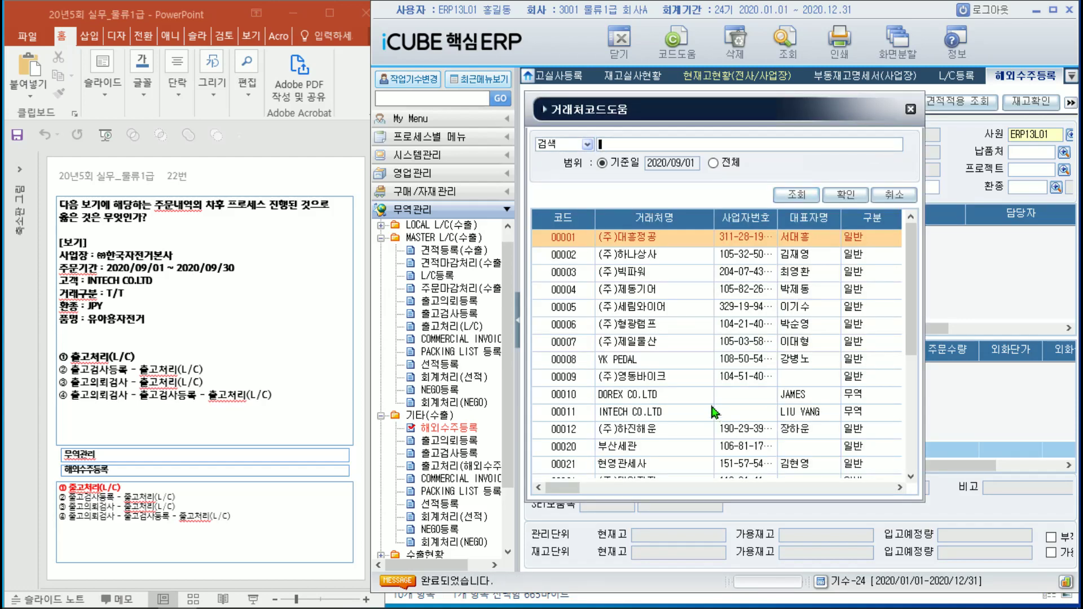
pyautogui.doubleClick(662, 412)
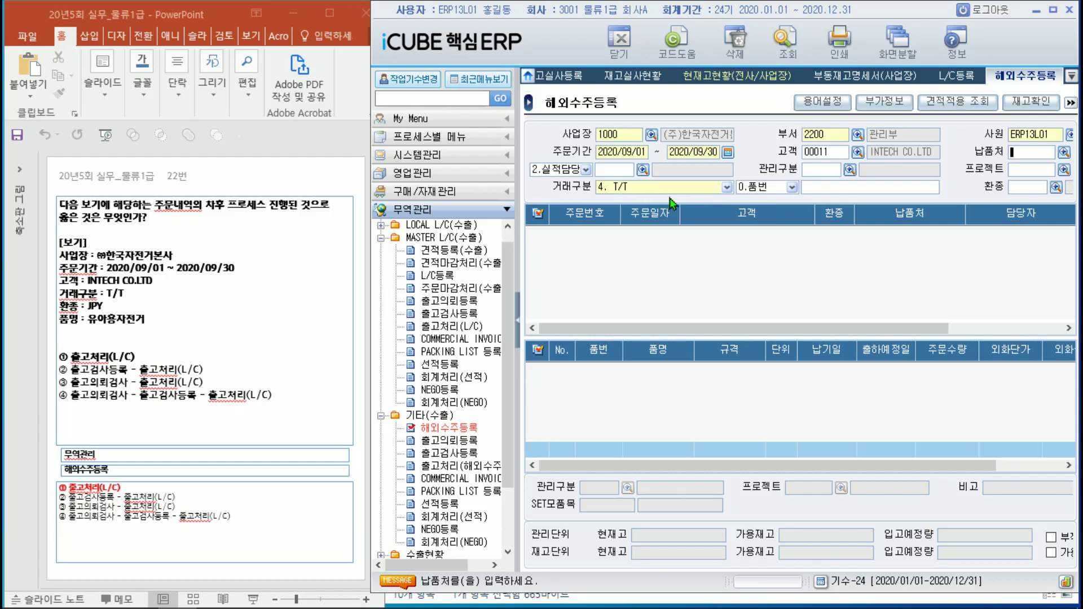
pyautogui.click(788, 57)
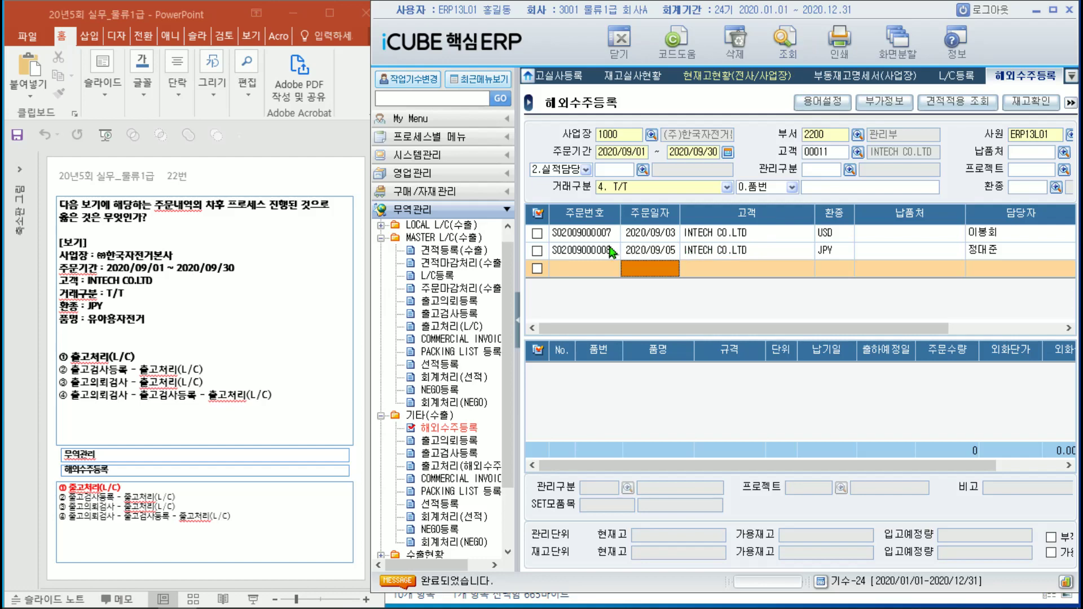
# - View the item lines of the USD and JPY orders, enlarge the detail grid, and select 유아용자전거 in the JPY order
pyautogui.click(673, 242)
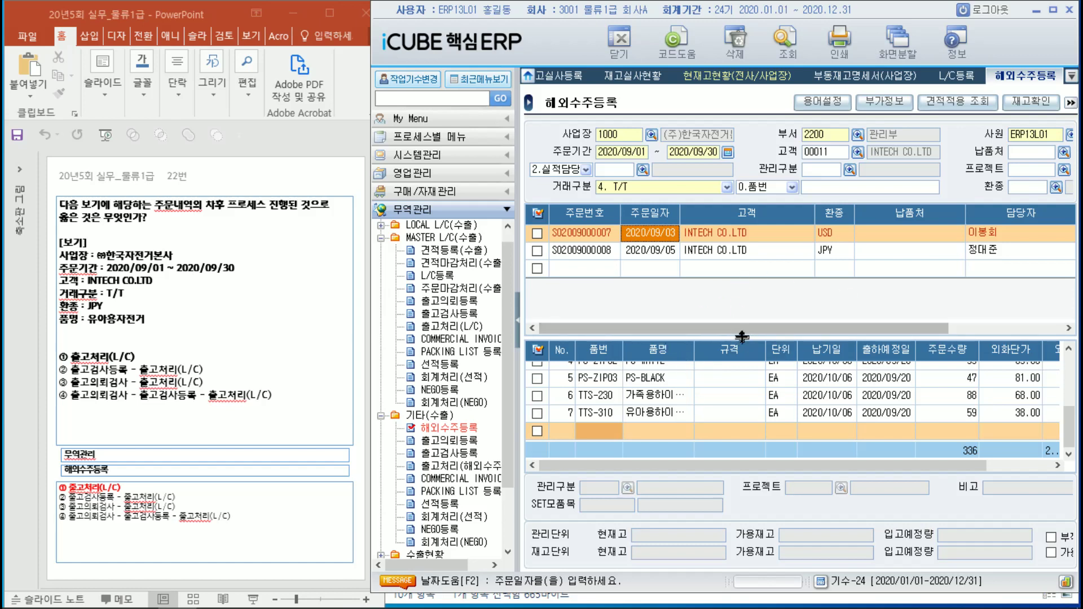
pyautogui.moveTo(741, 337); pyautogui.dragTo(742, 323)
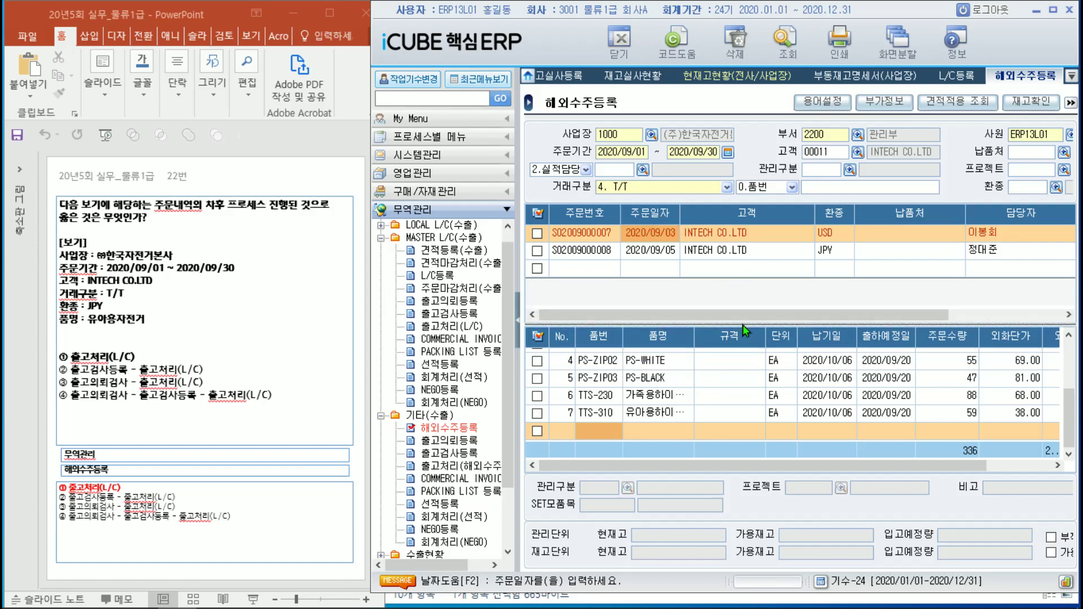
pyautogui.click(717, 257)
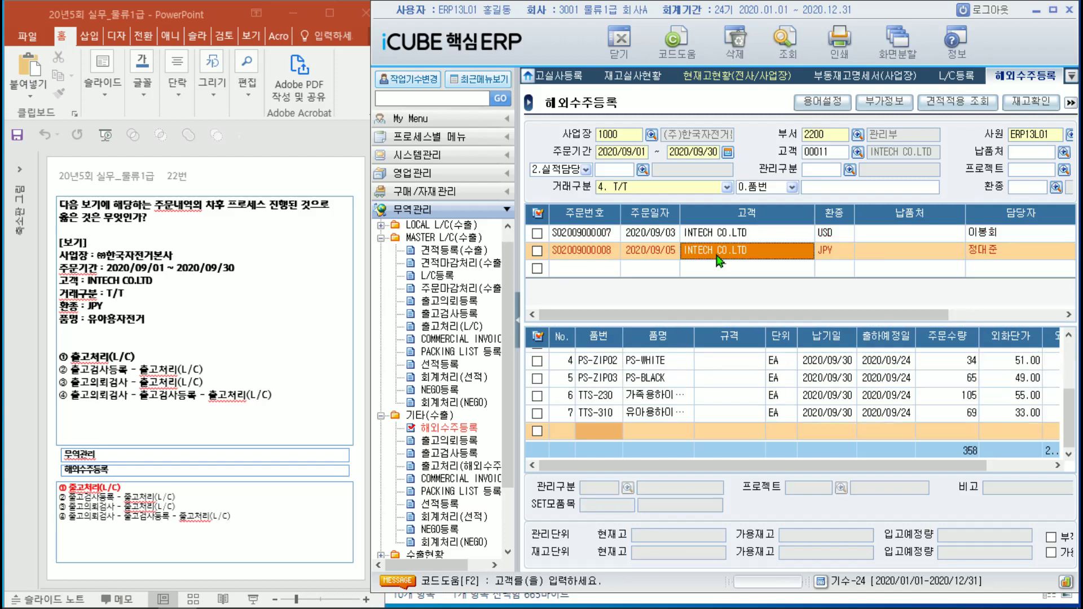
pyautogui.click(688, 374)
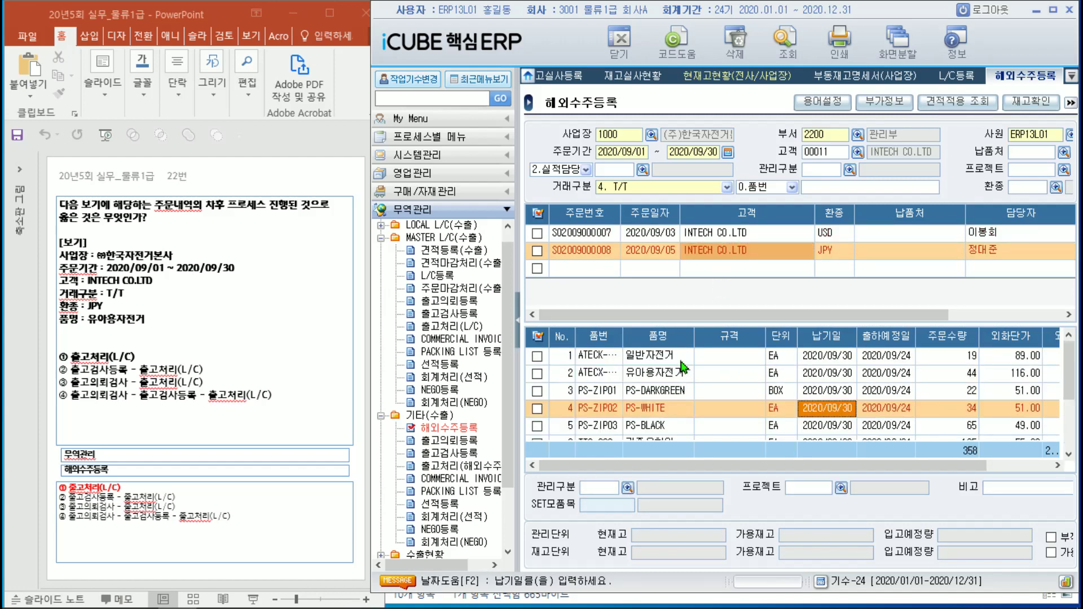
pyautogui.click(679, 375)
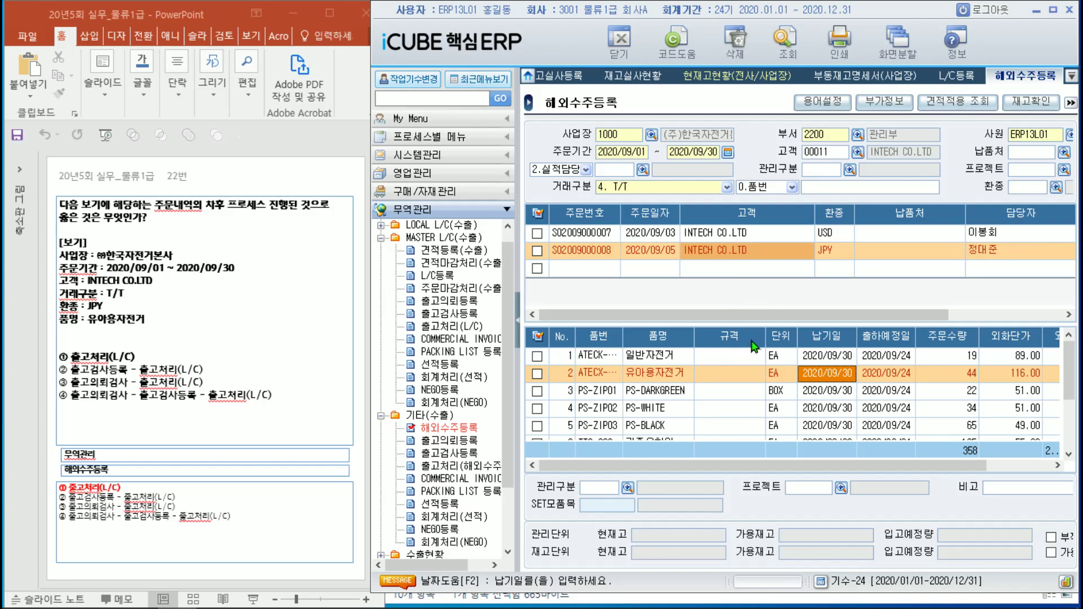
# - Check the 검사 setting of the 유아용자전거 line in the USD order dated 2020/09/03
pyautogui.click(725, 233)
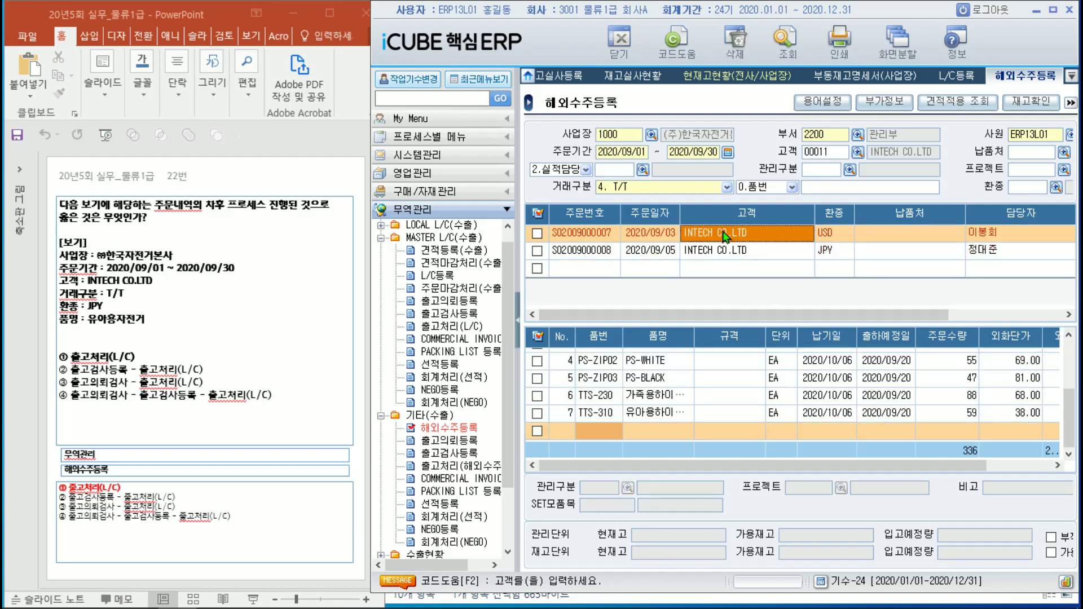
pyautogui.click(703, 376)
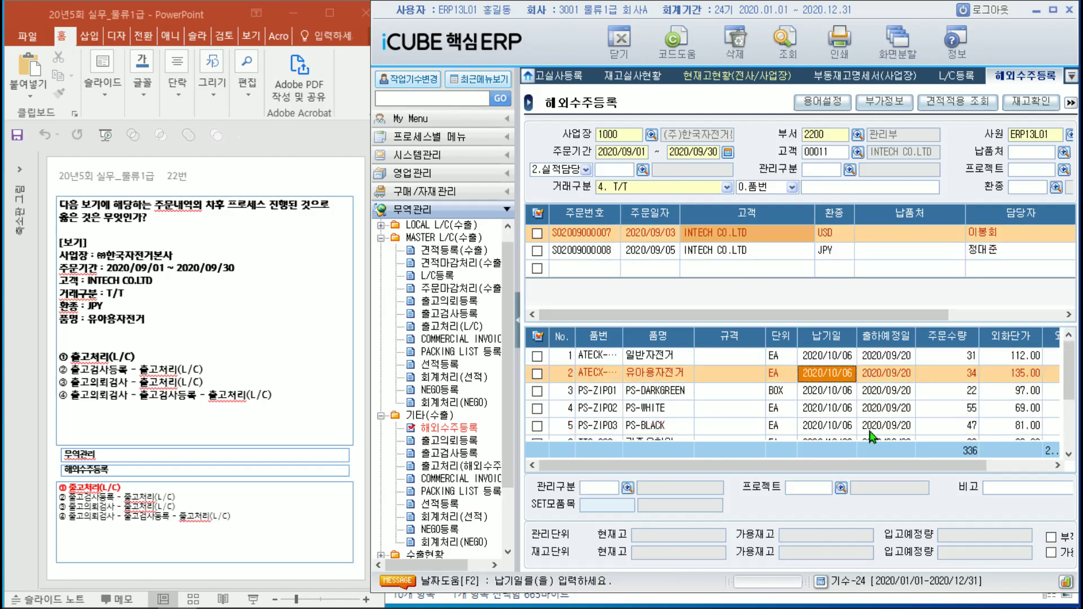
pyautogui.click(1059, 466)
pyautogui.click(1059, 466)
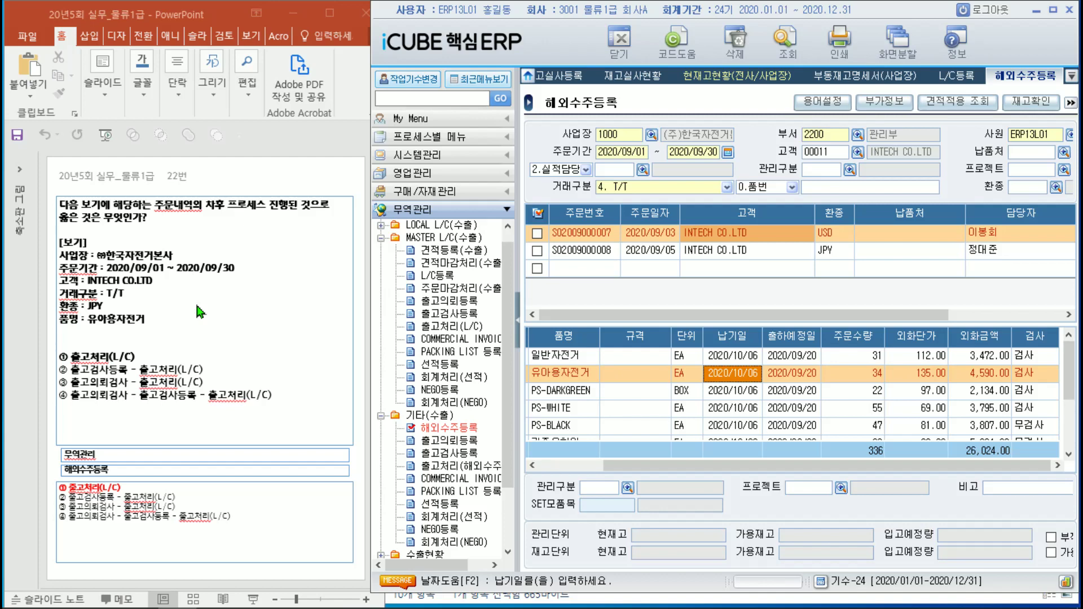
# - Check the 검사 setting of the 유아용자전거 line in the JPY order dated 2020/09/05
pyautogui.click(819, 254)
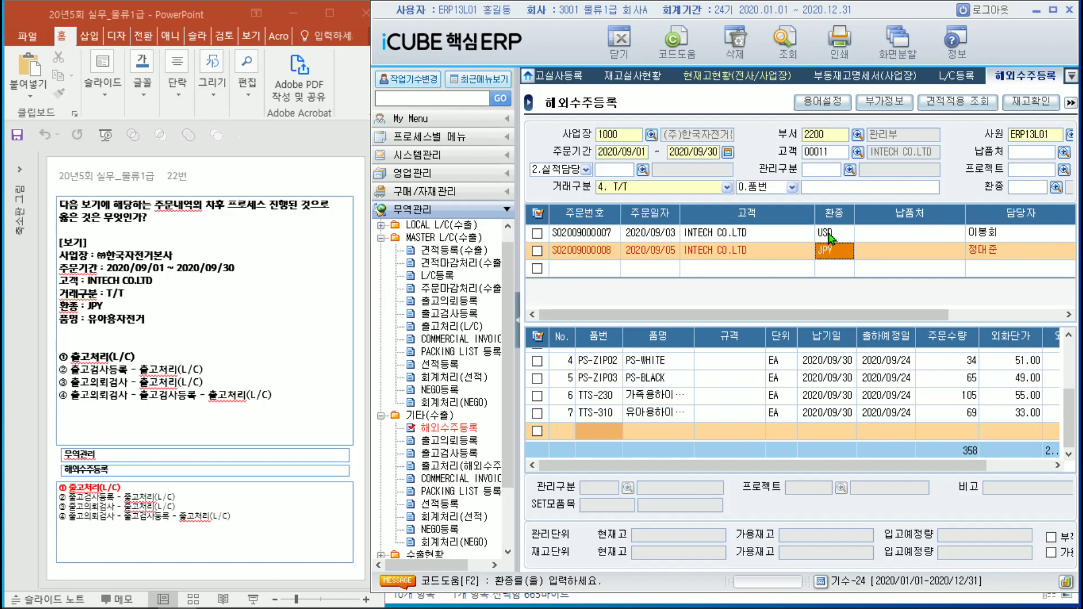
pyautogui.click(832, 237)
pyautogui.click(837, 251)
pyautogui.click(811, 402)
pyautogui.scroll(1, 674, 389)
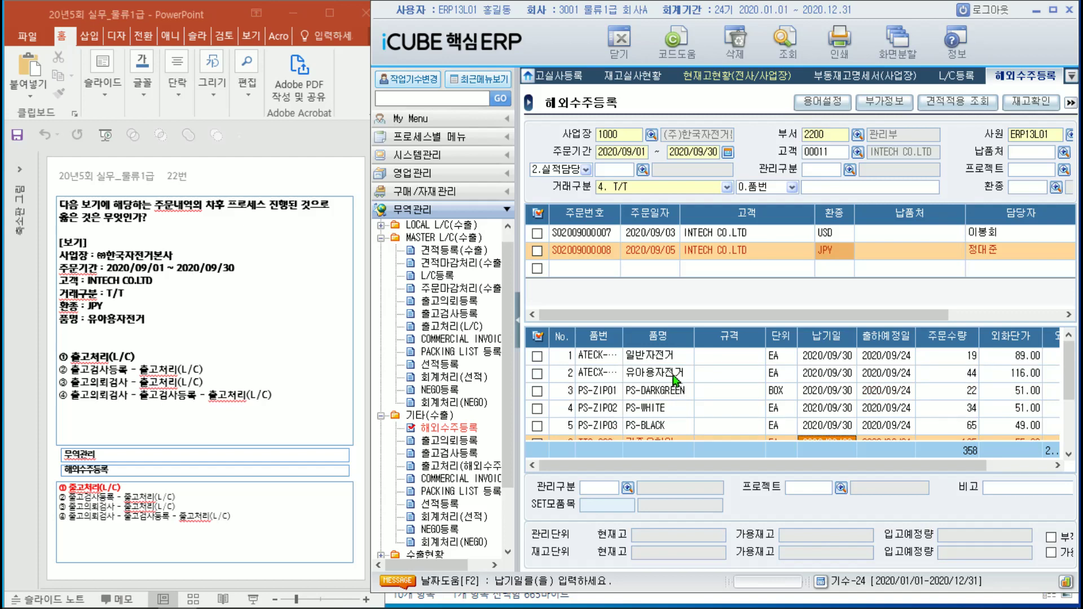
pyautogui.click(674, 380)
pyautogui.click(1046, 470)
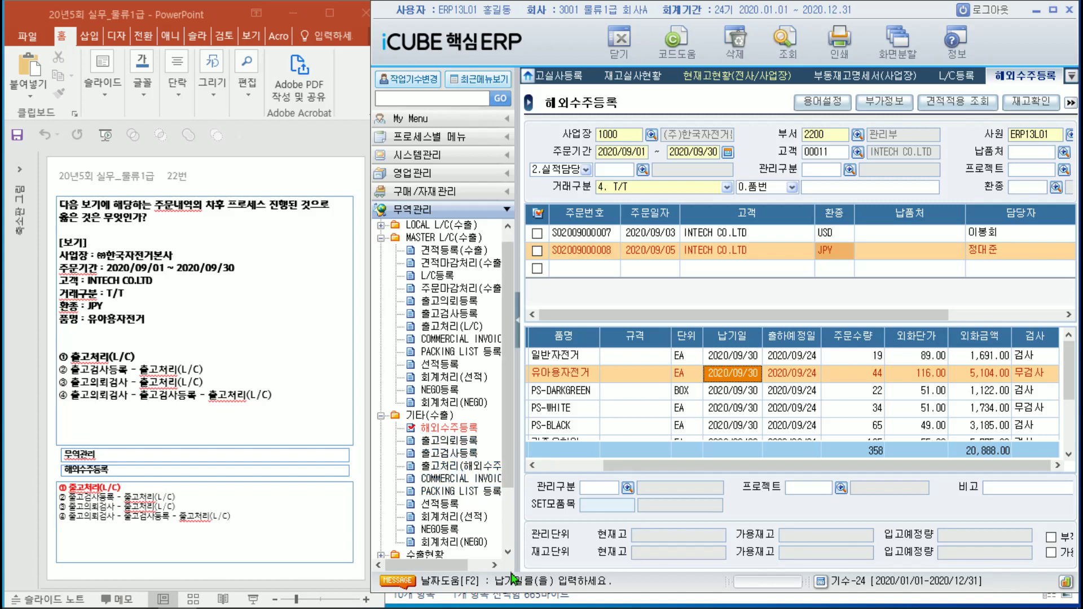
# - Compare the four answer choices of question 22 with the 출고 processes listed under 무역관리
pyautogui.click(494, 565)
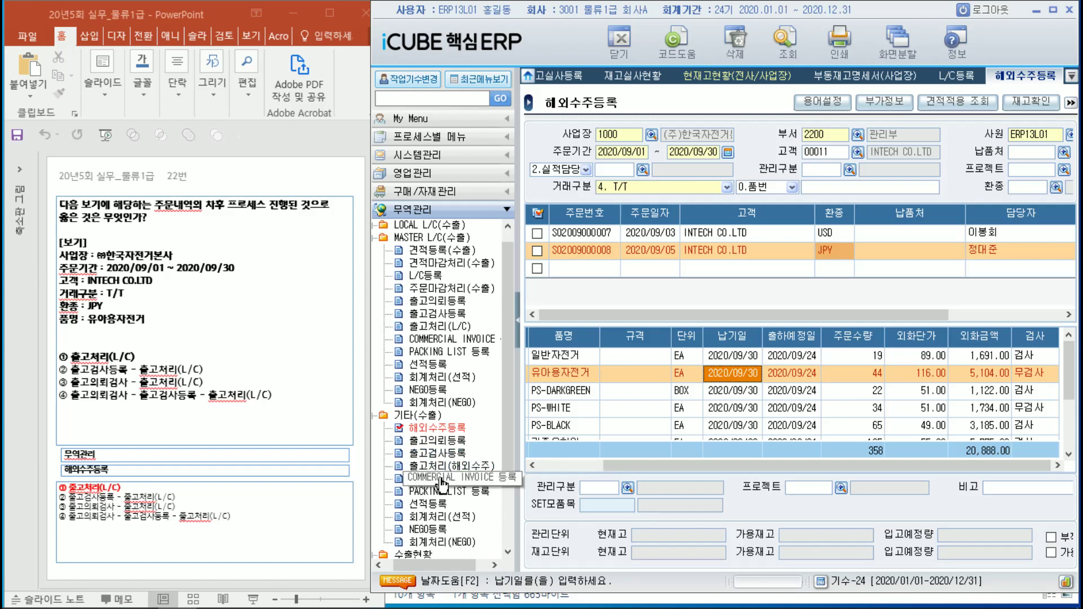
pyautogui.click(118, 390)
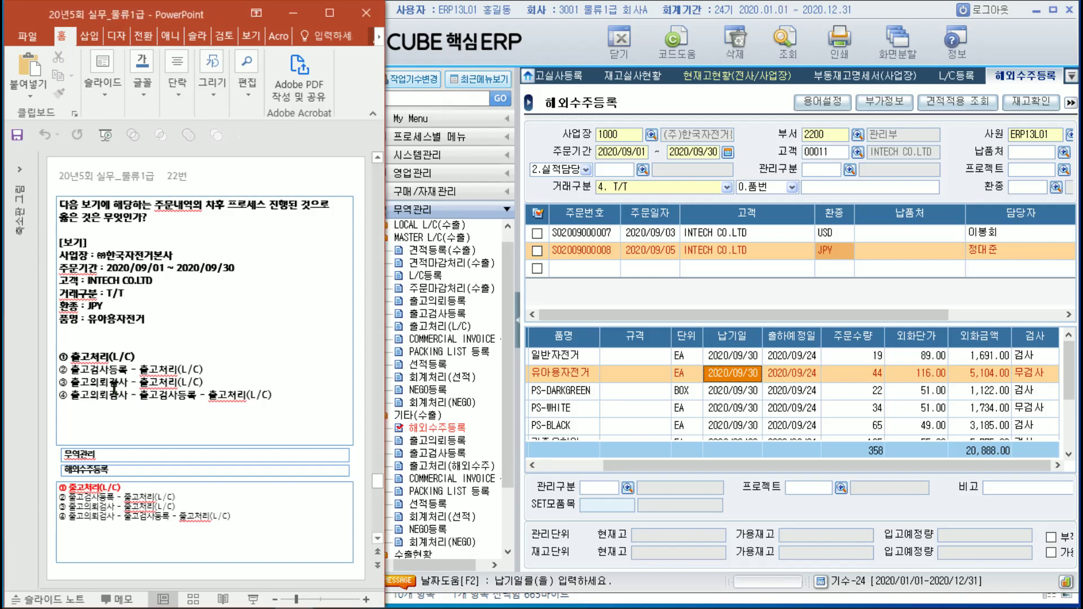
pyautogui.click(130, 370)
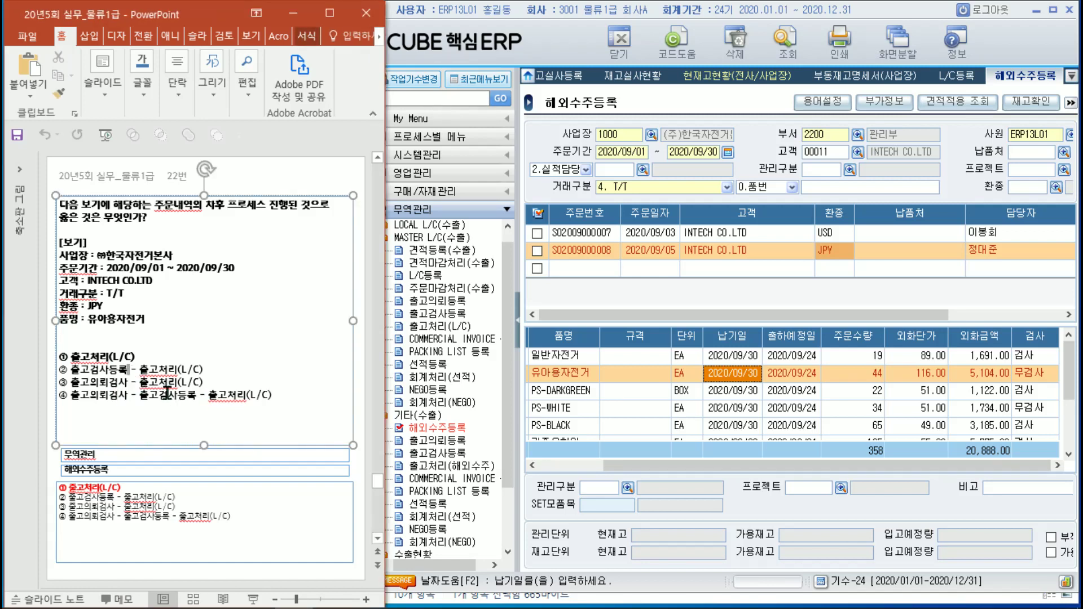
pyautogui.moveTo(158, 359); pyautogui.dragTo(63, 356)
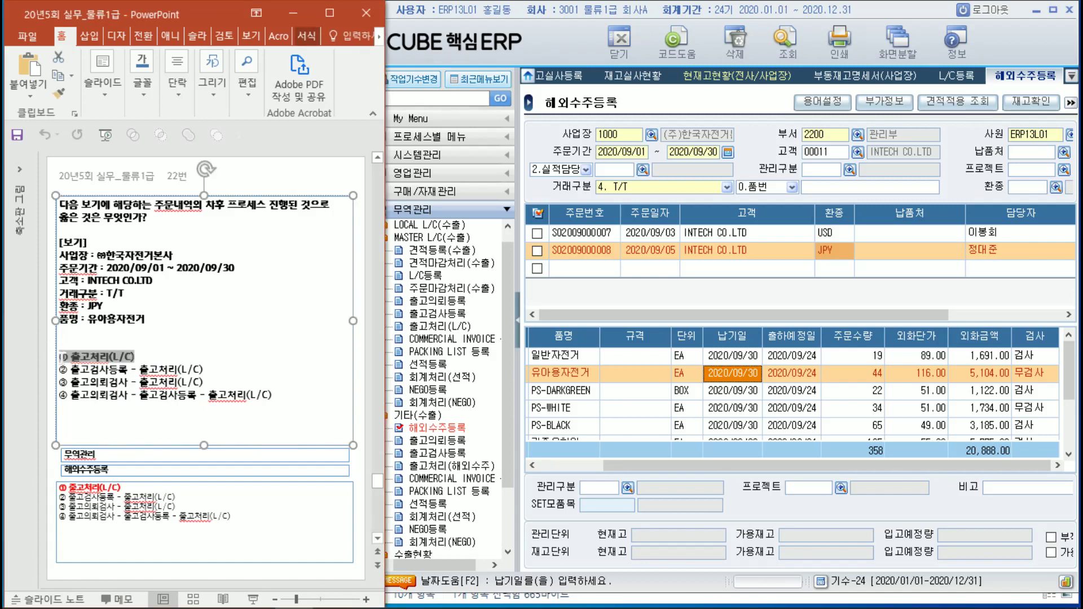
pyautogui.click(279, 340)
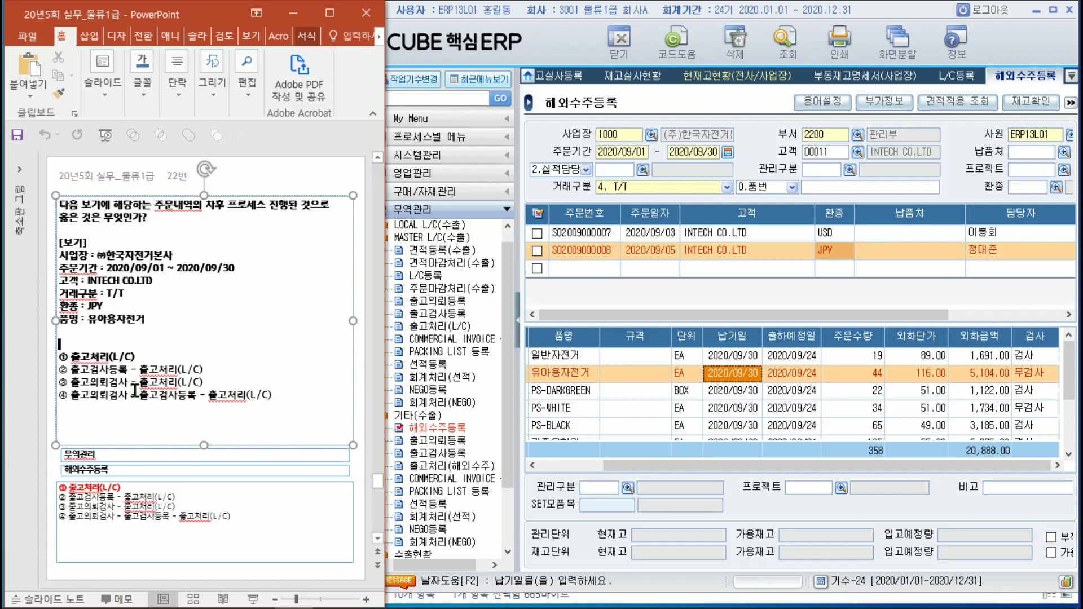
pyautogui.moveTo(135, 392); pyautogui.dragTo(74, 382)
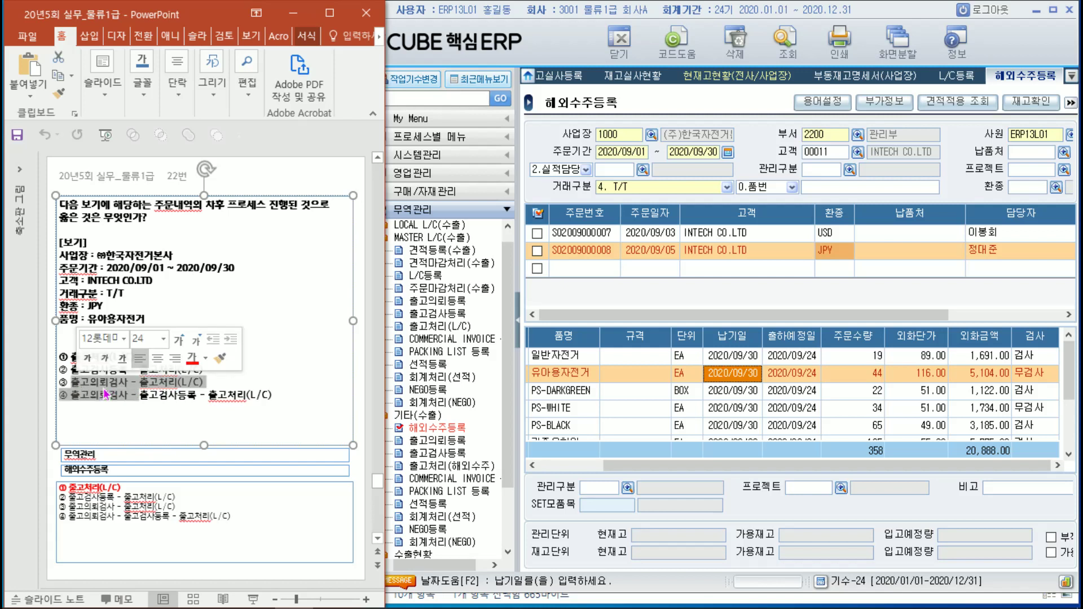
pyautogui.click(100, 383)
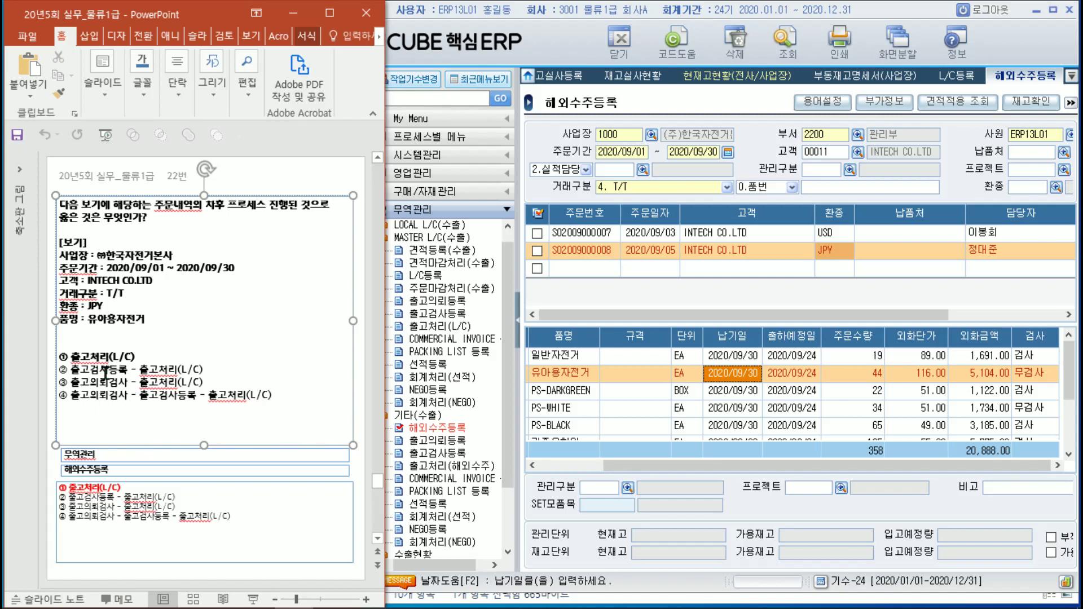
pyautogui.moveTo(159, 356); pyautogui.dragTo(105, 357)
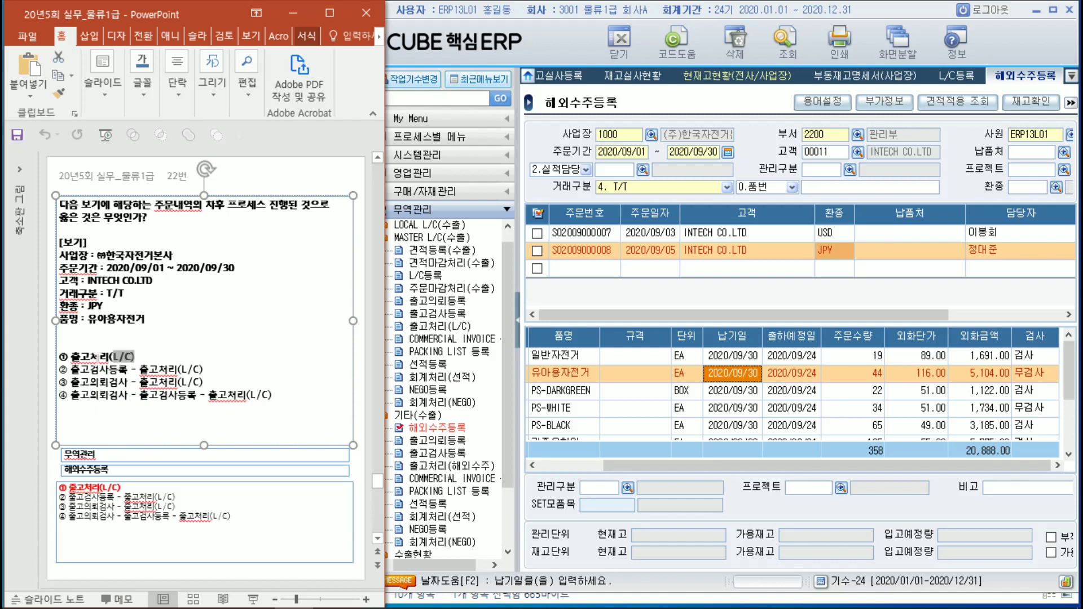
pyautogui.click(276, 330)
# - Advance the PowerPoint slides to question 23 on the NET-WEIGHT total in PACKING LIST 등록
pyautogui.click(356, 172)
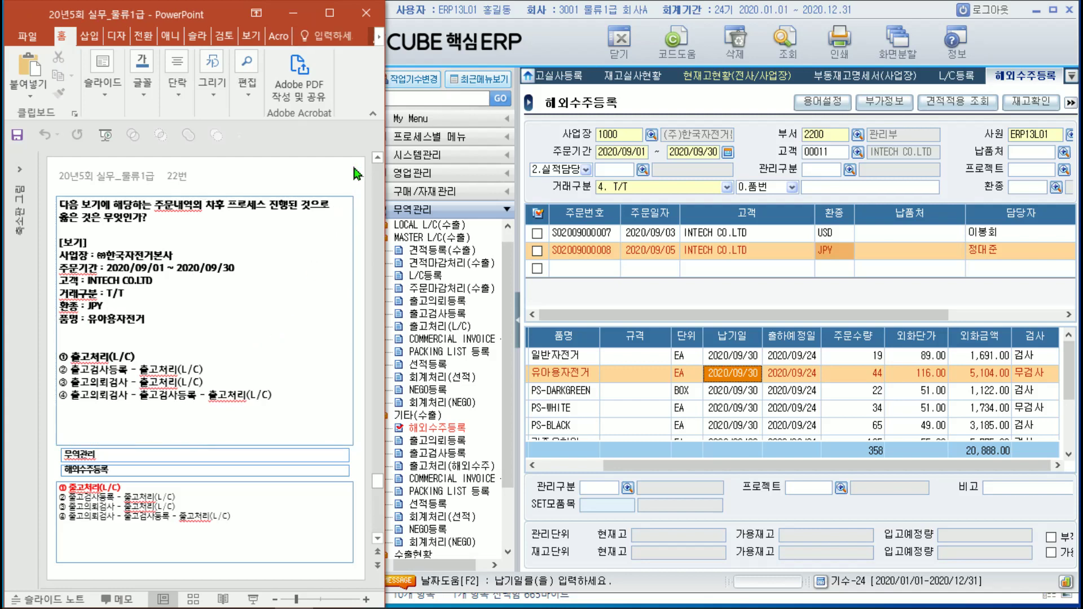
pyautogui.scroll(-1, 355, 164)
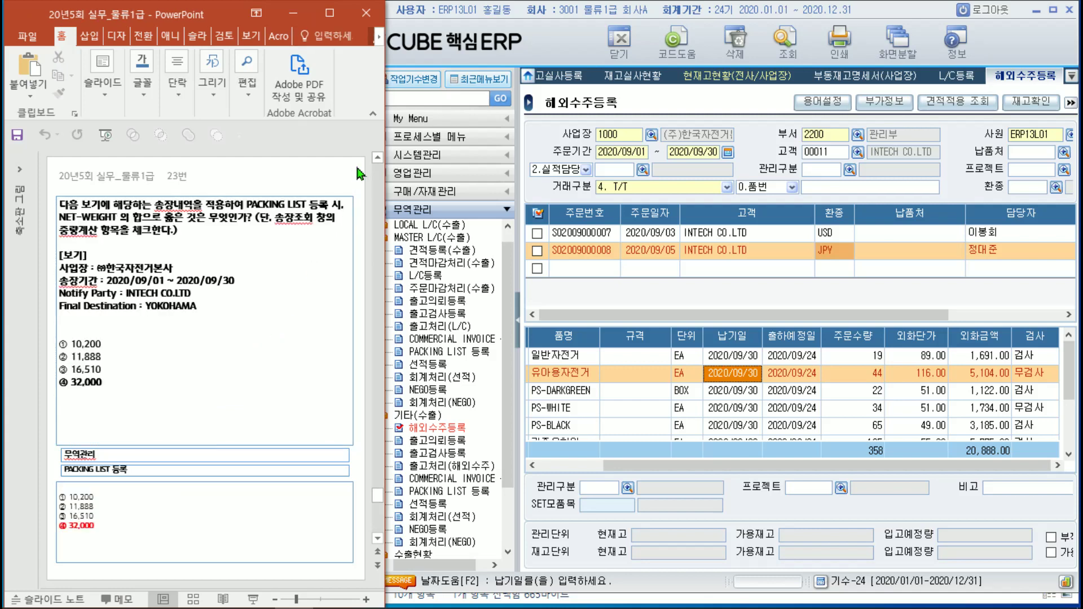
pyautogui.hotkey('shift', 'F5')
pyautogui.press('Escape')
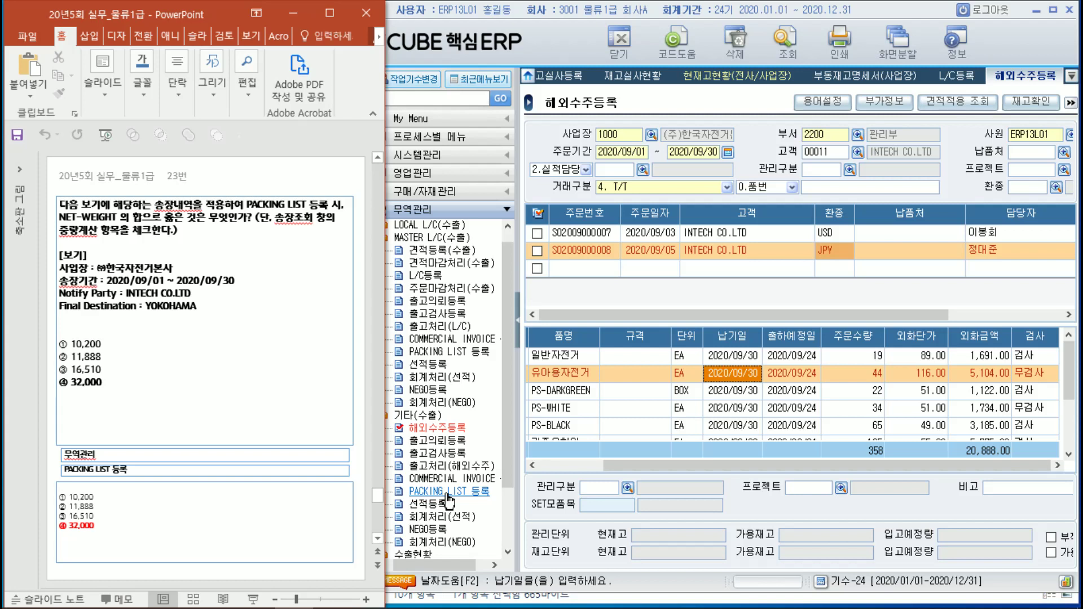
# - Switch to iCUBE 핵심ERP and open PACKING LIST 등록 under MASTER L/C(수출) in 무역관리
pyautogui.click(446, 351)
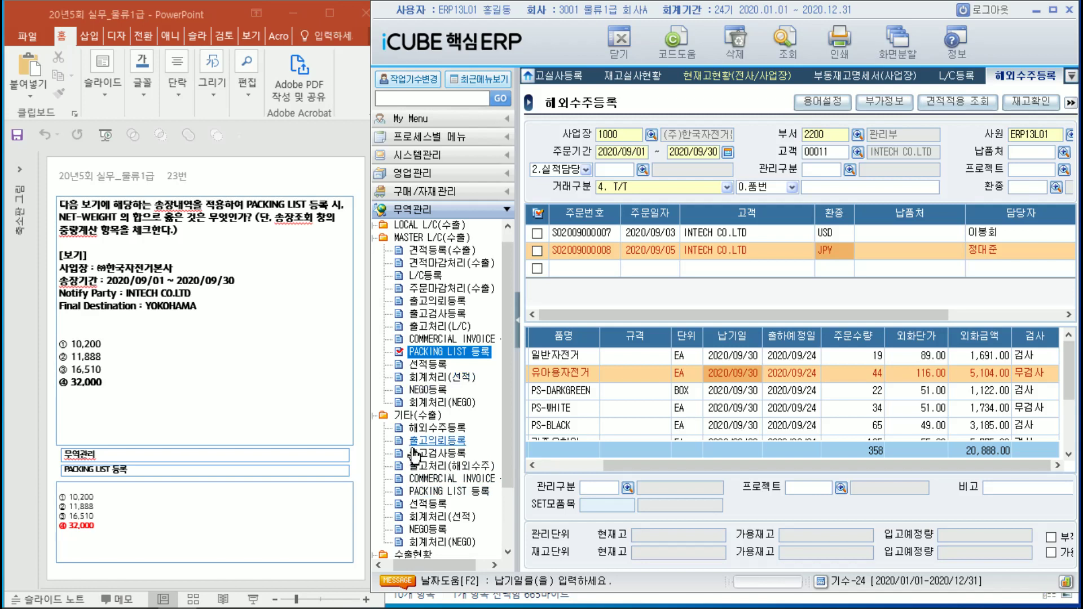
pyautogui.click(445, 494)
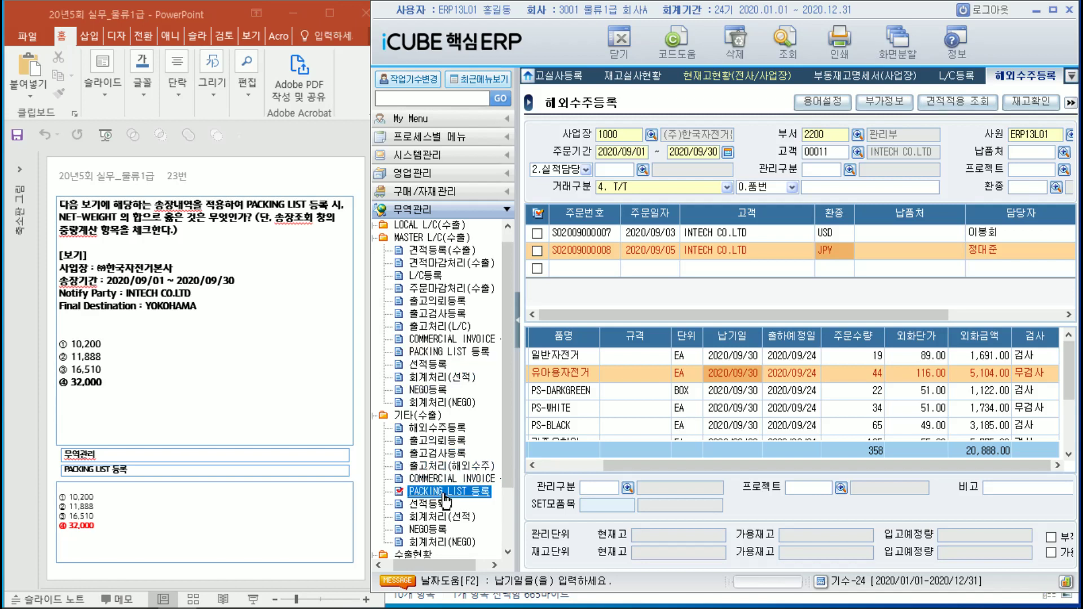
pyautogui.doubleClick(434, 352)
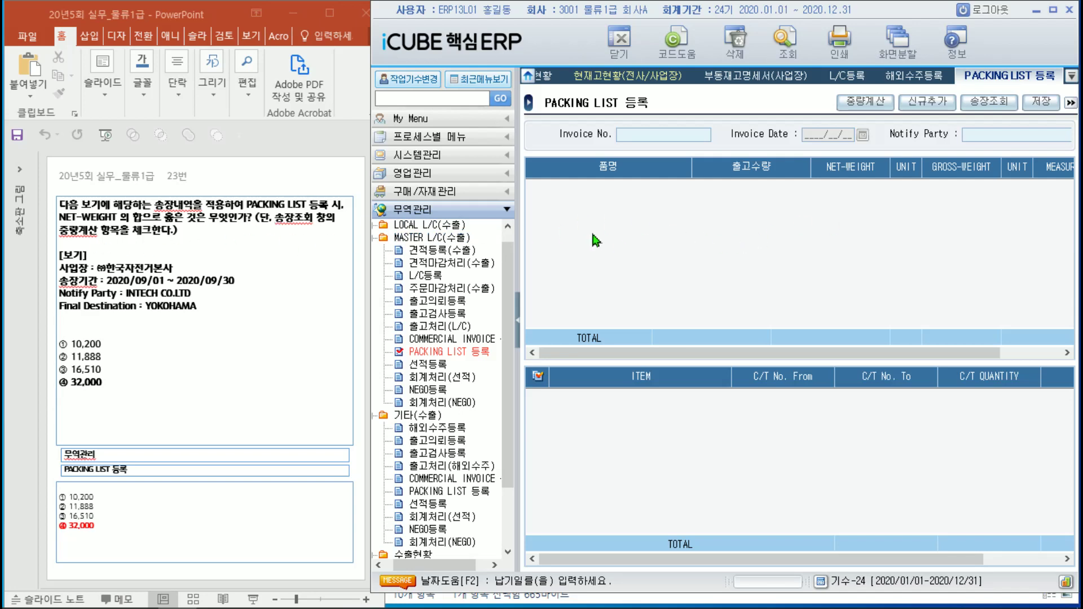
pyautogui.click(787, 42)
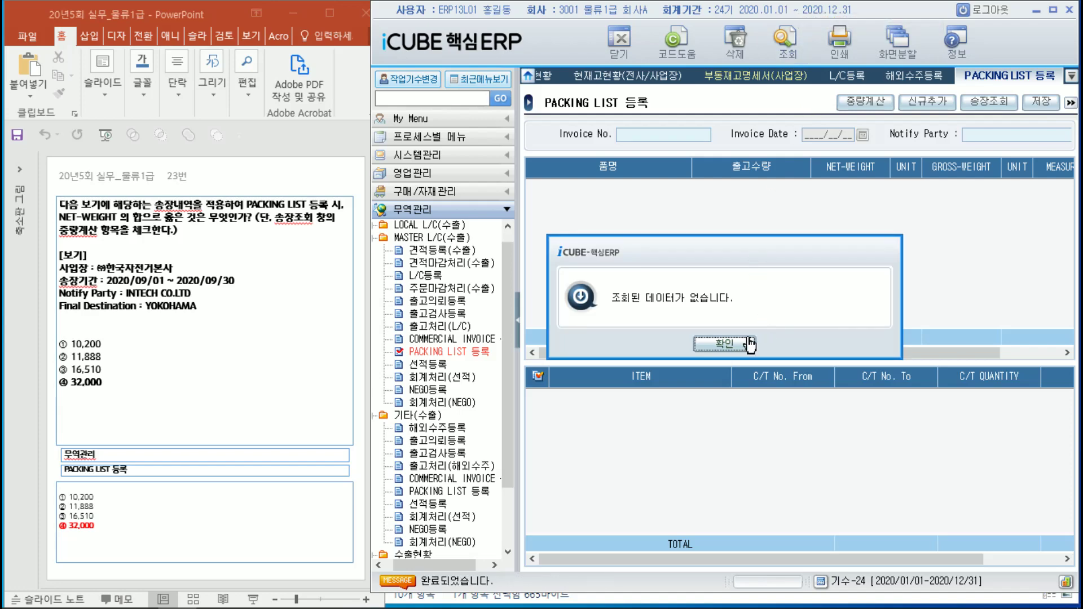
pyautogui.click(750, 344)
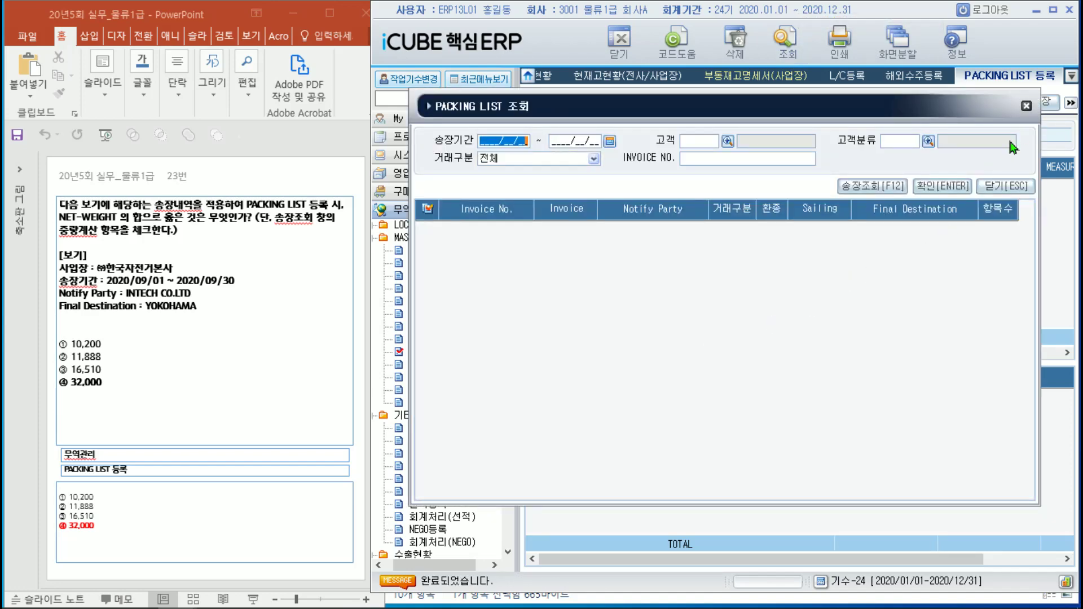
pyautogui.click(1025, 107)
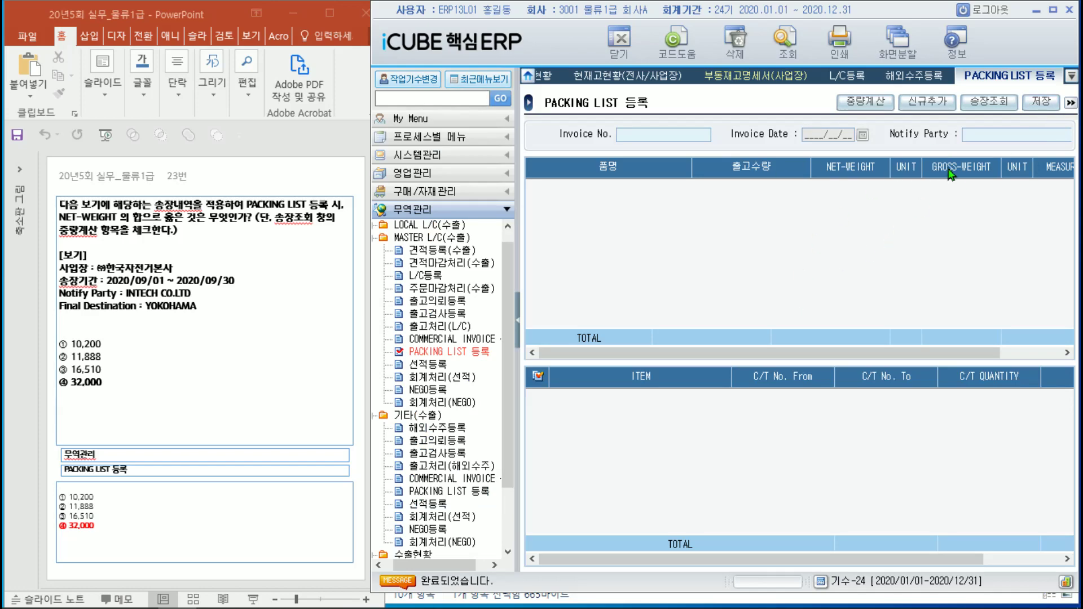
# - Open the 송장조회 window and set 송장기간 to 2020/09/01 ~ 2020/09/30
pyautogui.click(991, 101)
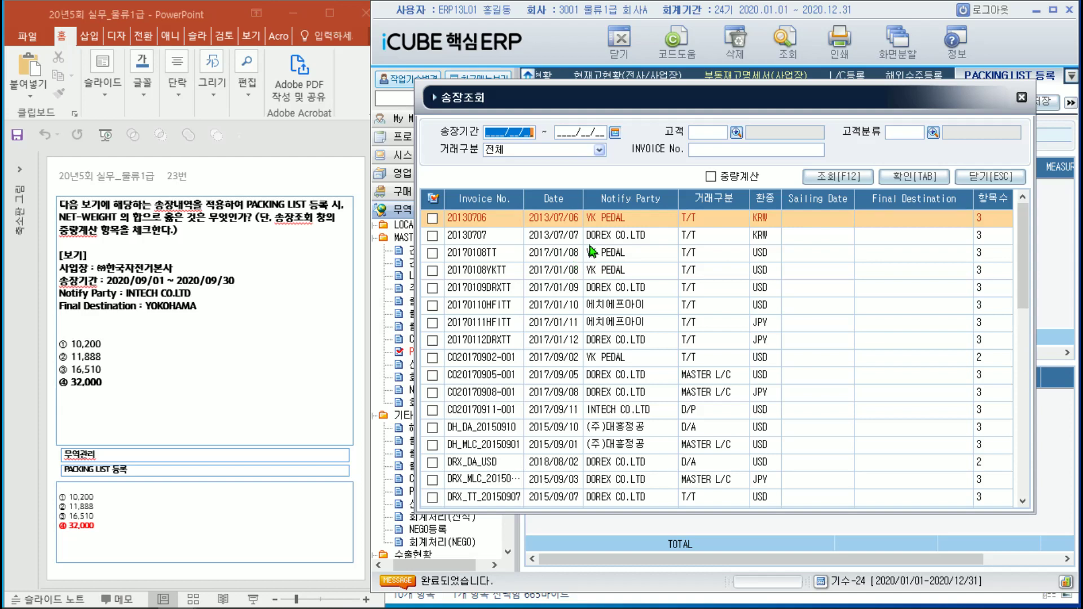
pyautogui.click(615, 133)
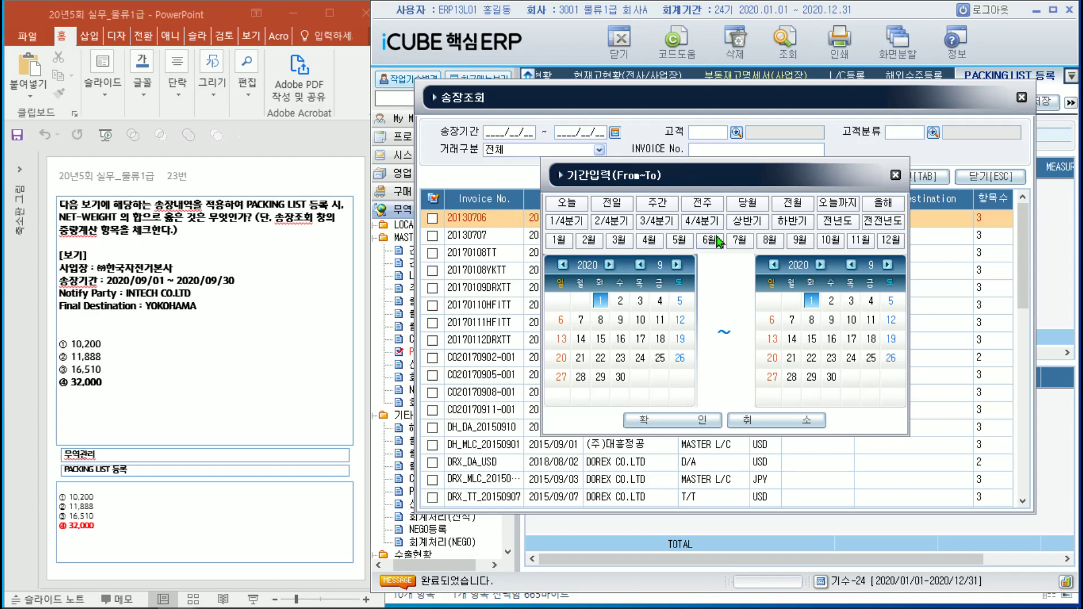
pyautogui.click(799, 240)
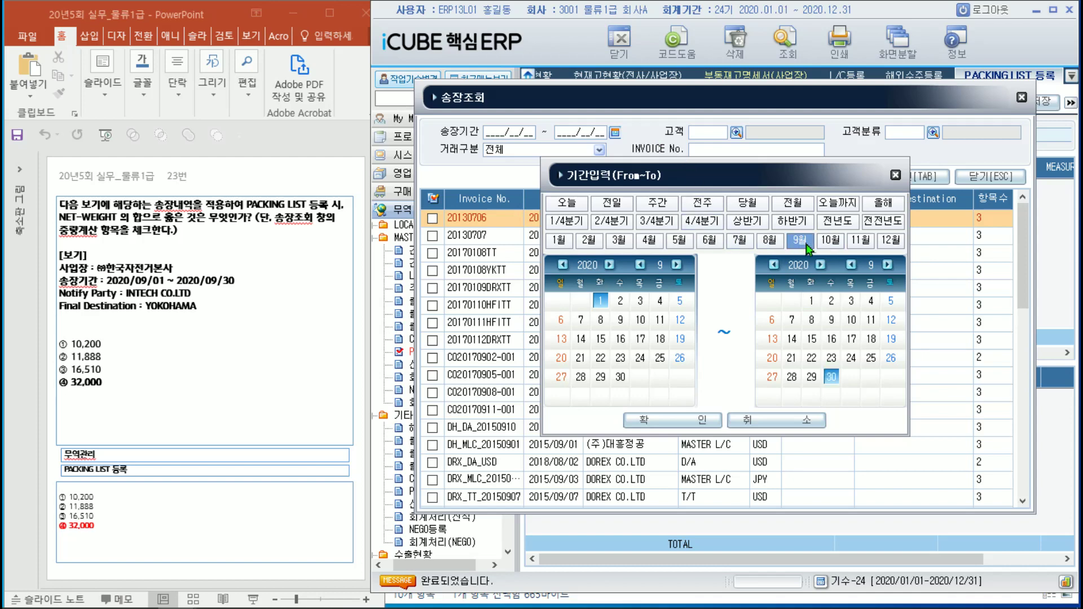
pyautogui.click(670, 421)
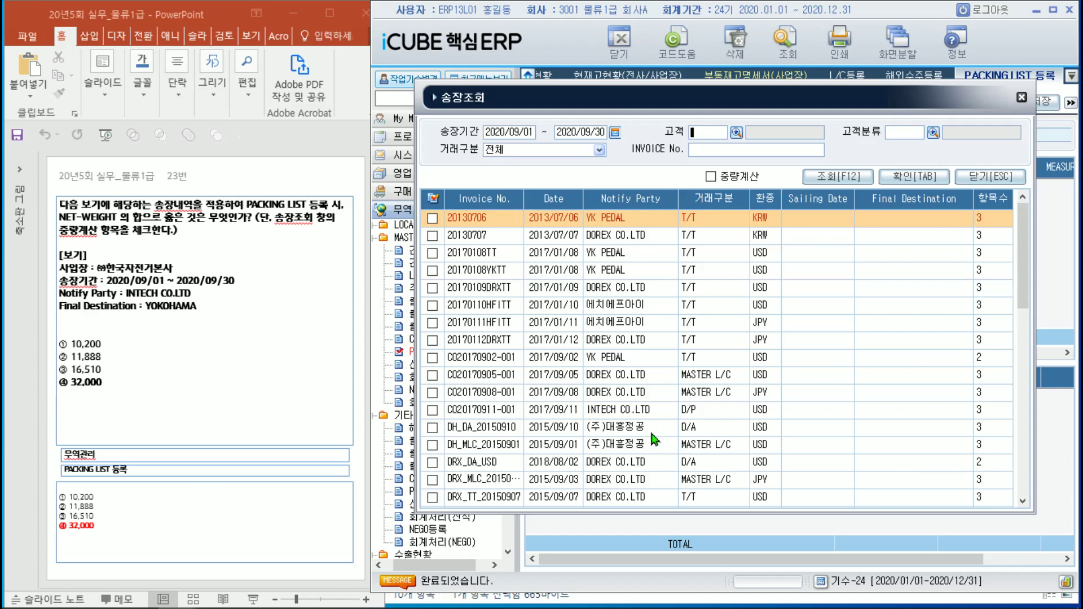
# - Find the INTECH CO.LTD invoice dated 2020/09/24 with Final Destination YOKOHAMA and apply it to the packing list
pyautogui.click(634, 416)
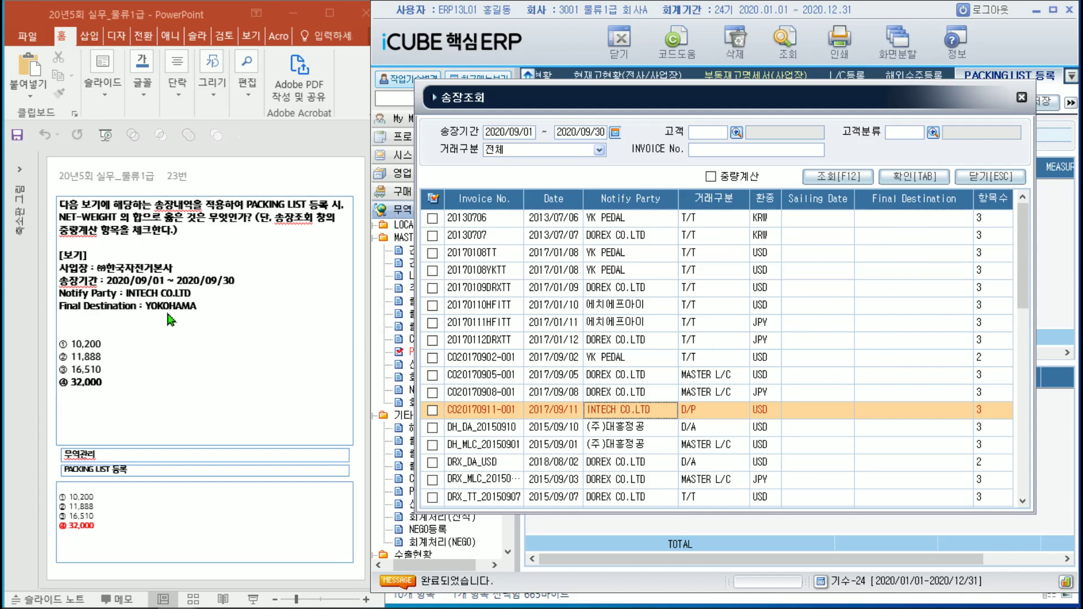
pyautogui.scroll(-10, 902, 347)
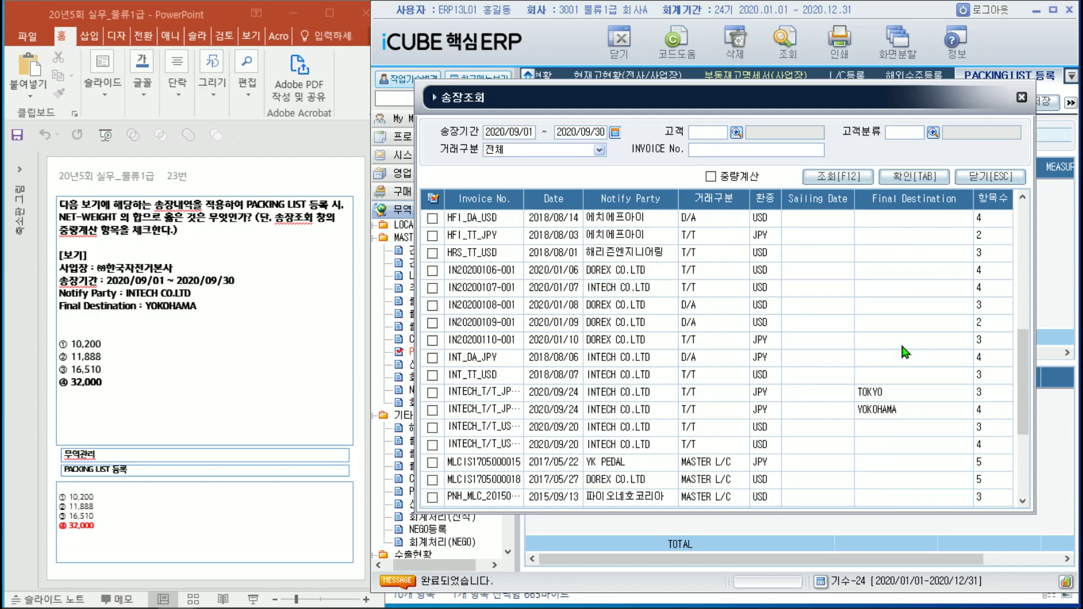
pyautogui.click(881, 362)
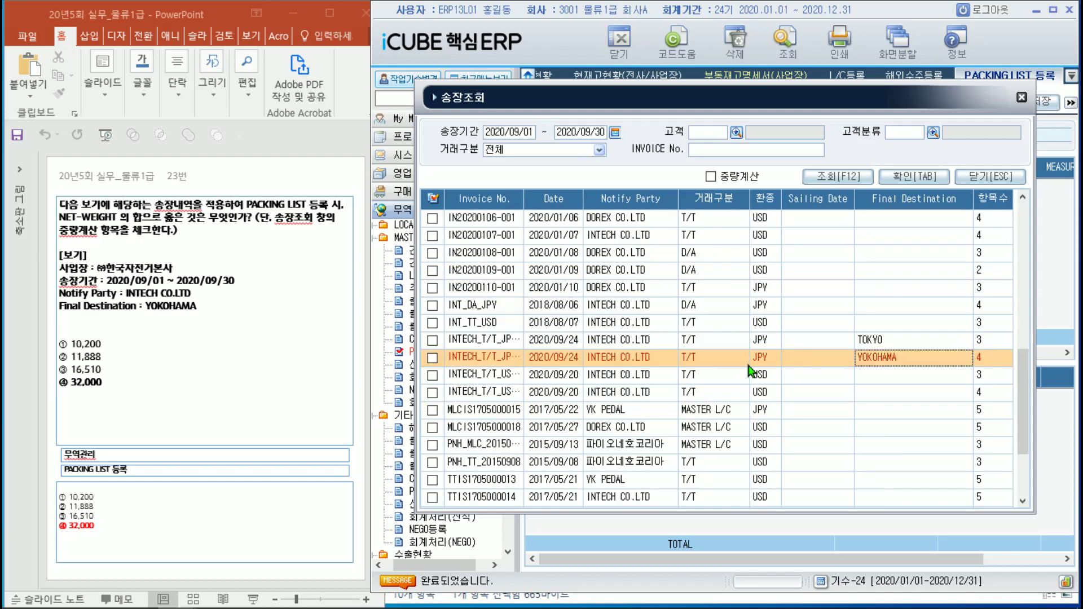
pyautogui.click(432, 359)
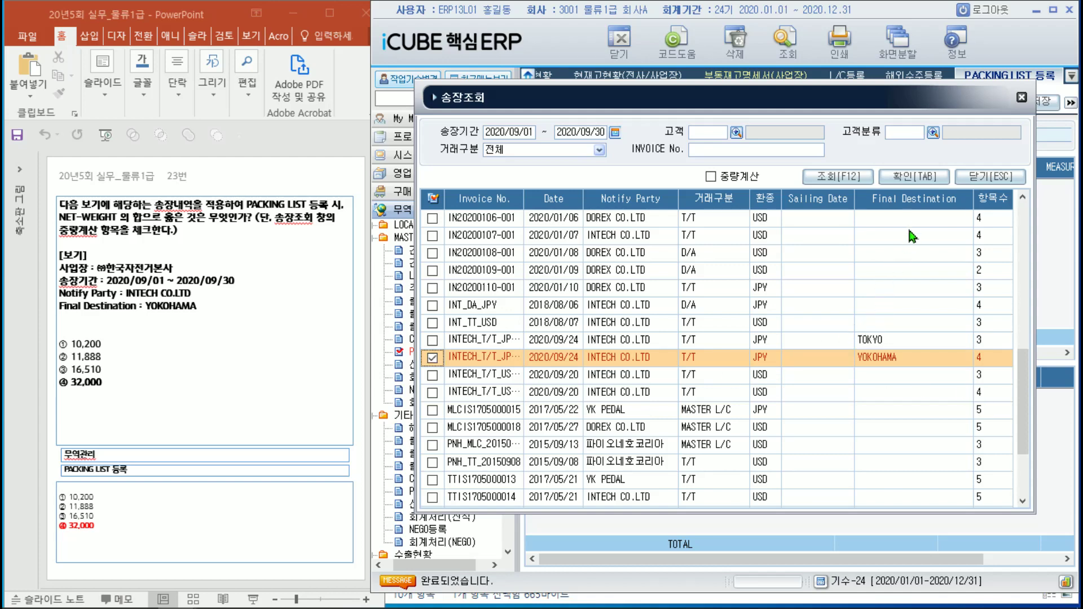
pyautogui.click(910, 179)
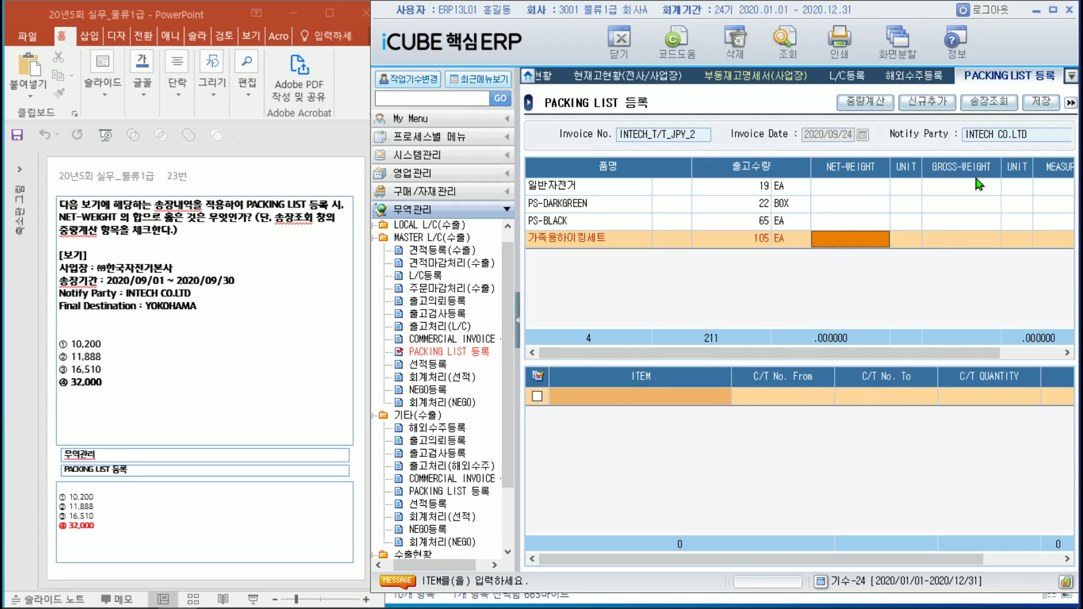
# - Reopen 송장조회, enable 중량계산, and apply the INTECH CO.LTD invoice dated 2020/09/24 with Final Destination YOKOHAMA to the packing list
pyautogui.click(977, 106)
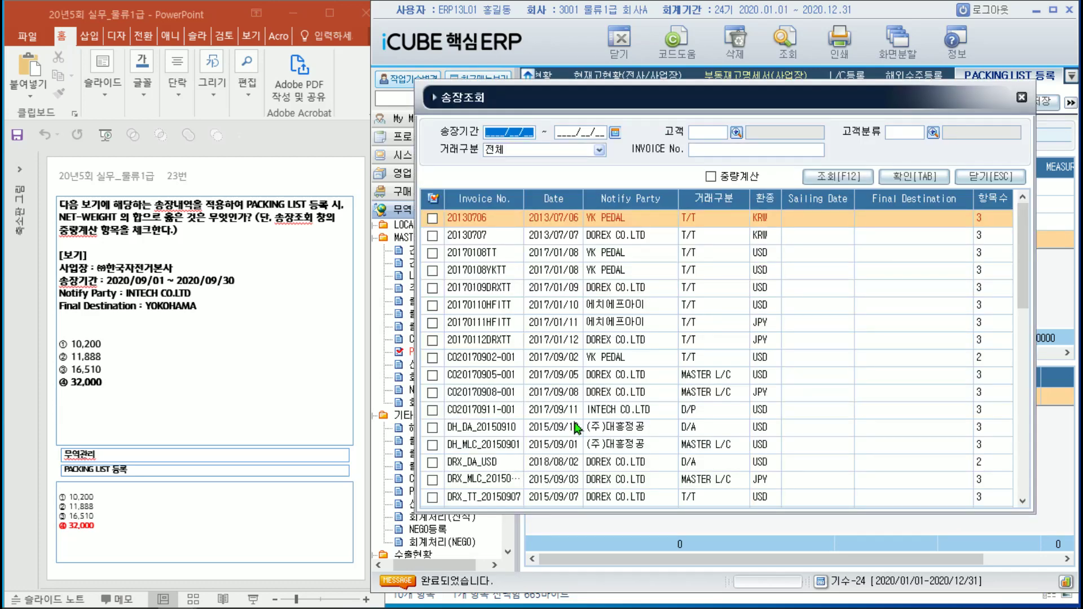
pyautogui.click(712, 177)
pyautogui.click(811, 376)
pyautogui.scroll(-7, 809, 372)
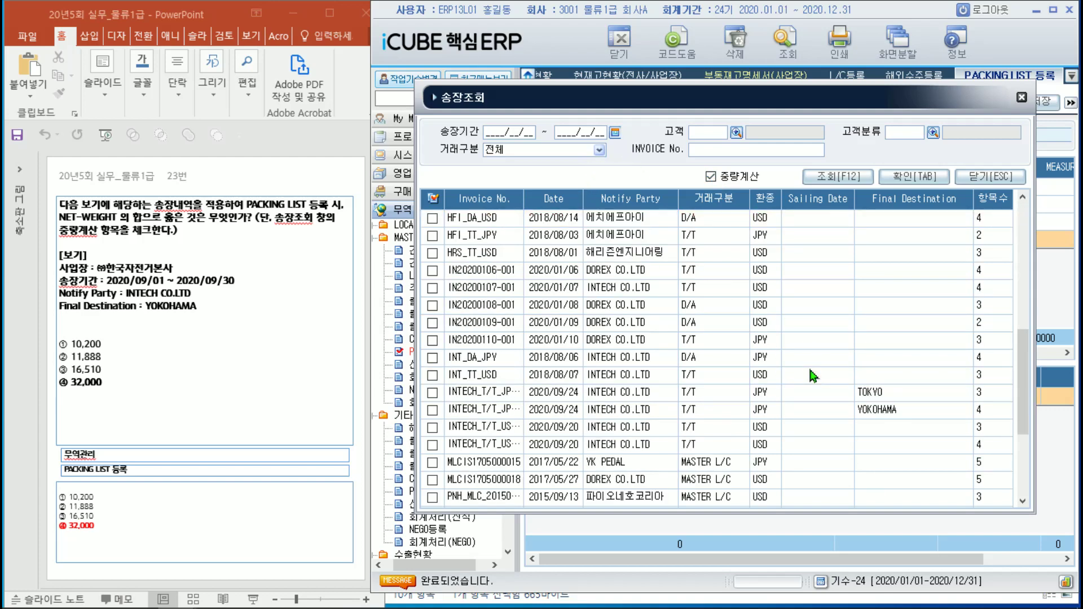
pyautogui.click(630, 411)
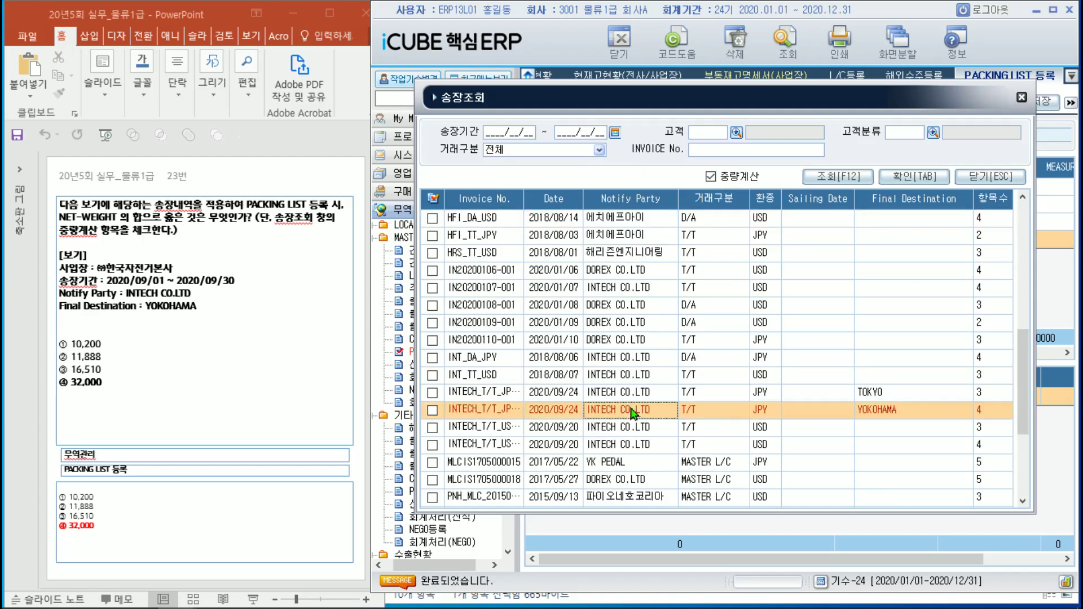
pyautogui.click(432, 412)
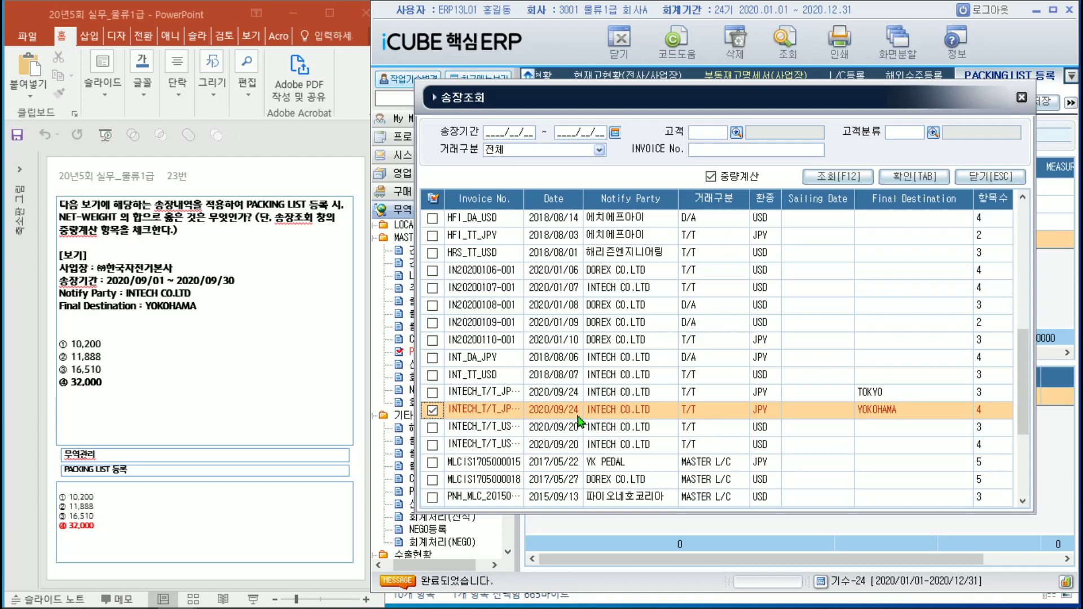
pyautogui.scroll(-2, 858, 427)
pyautogui.scroll(-1, 856, 422)
pyautogui.scroll(5, 857, 422)
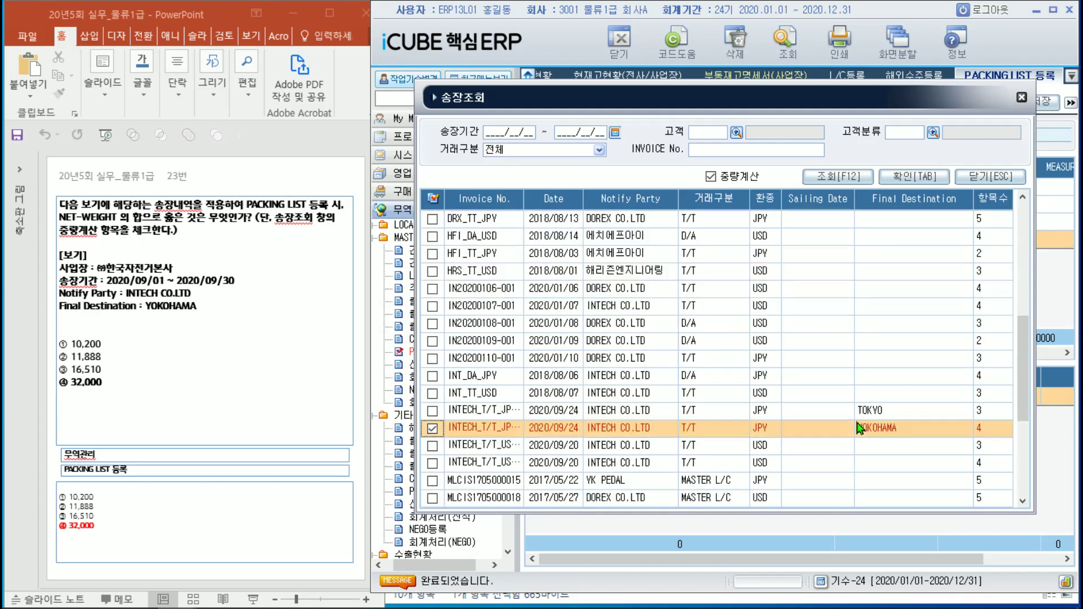
pyautogui.scroll(-3, 856, 422)
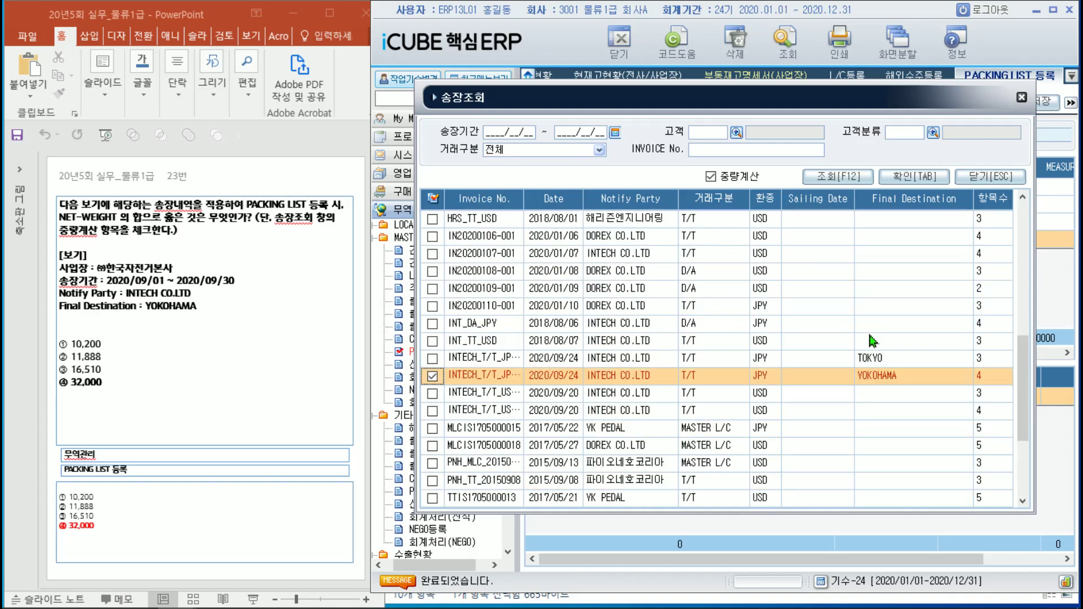
pyautogui.click(910, 178)
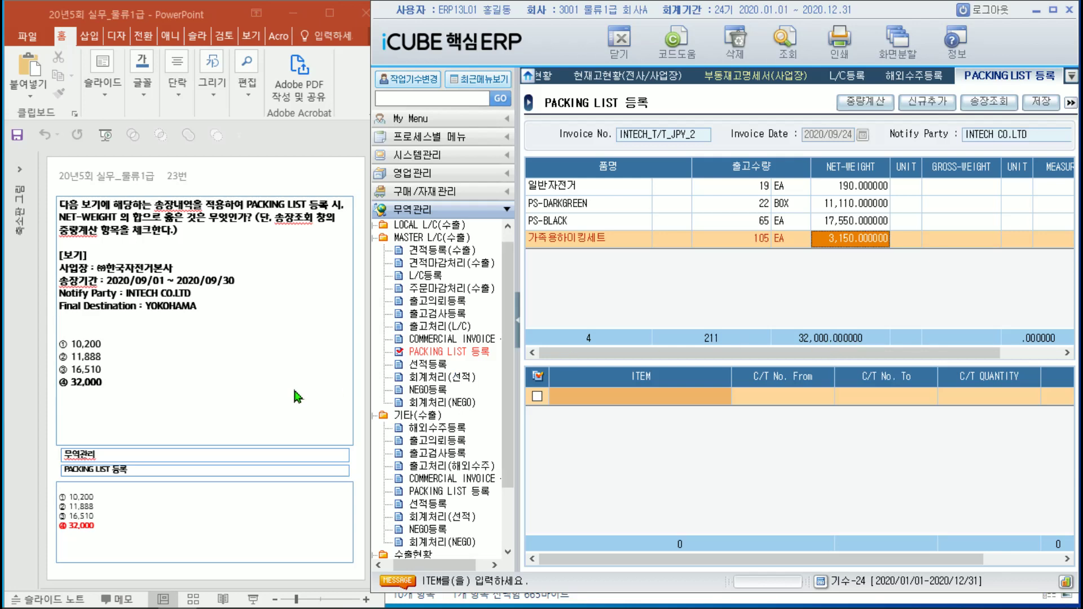
# - Switch to PowerPoint and highlight answer choice ④ 32,000 on the question 23 slide
pyautogui.click(120, 398)
pyautogui.moveTo(138, 381); pyautogui.dragTo(61, 382)
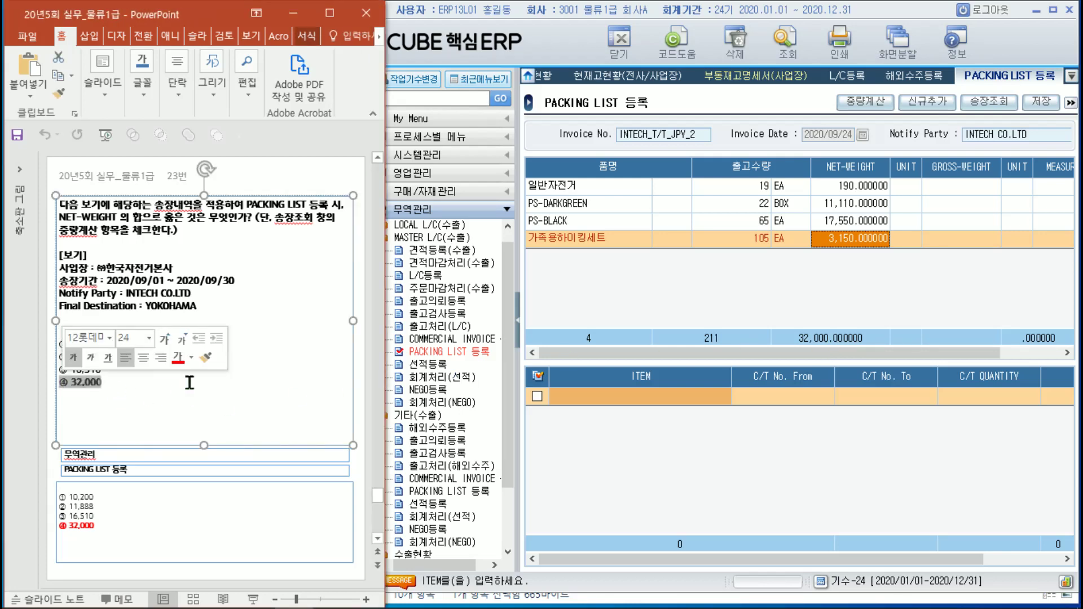
pyautogui.click(223, 381)
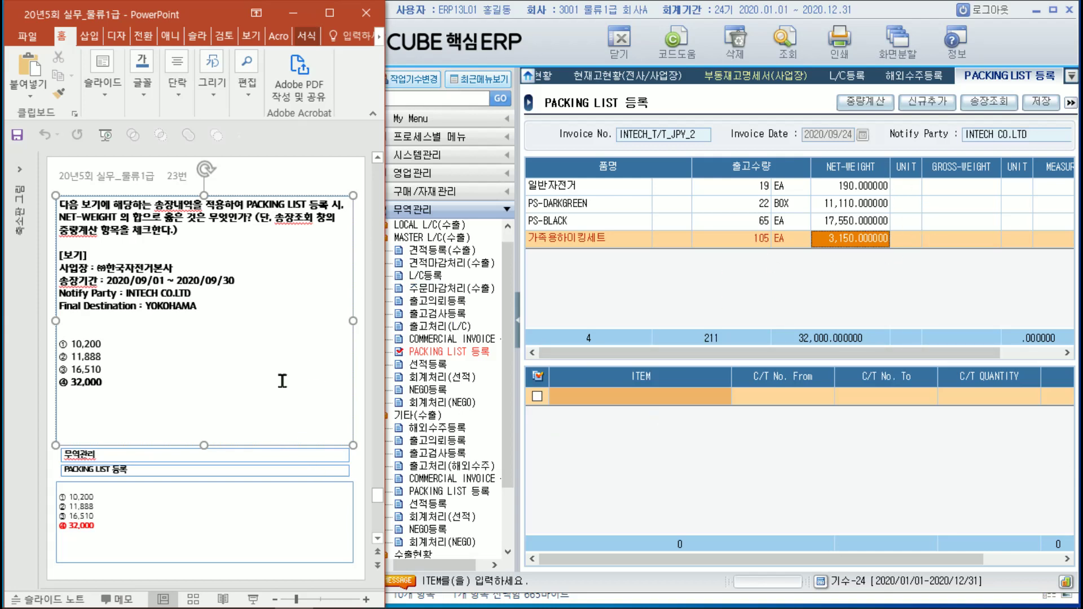
# - Advance to question 24 on the shipment with a different 인도조건 and start the slide show from that slide
pyautogui.click(353, 178)
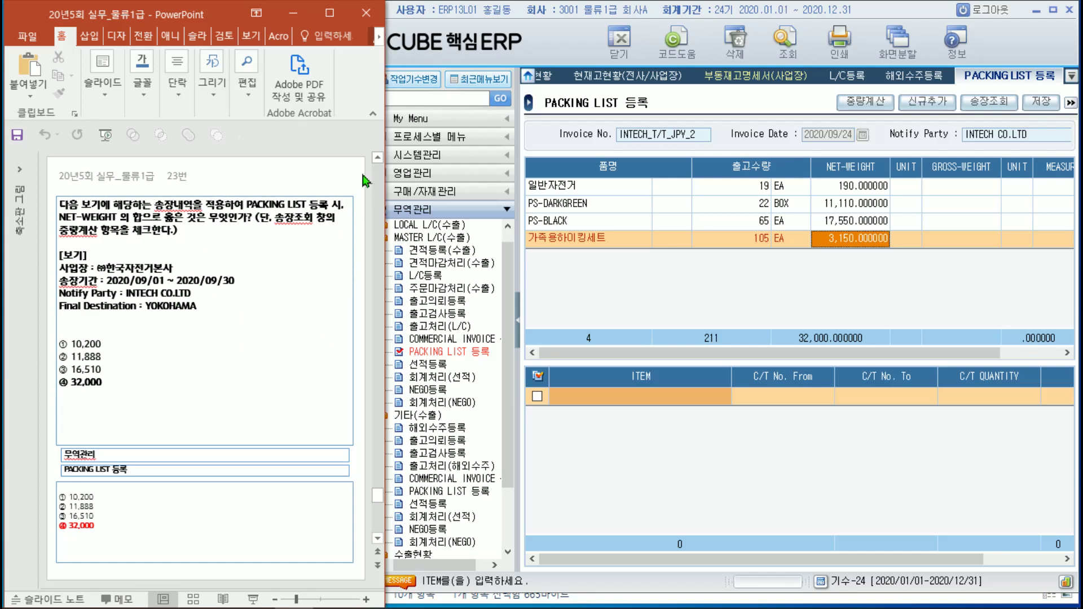
pyautogui.scroll(-1, 373, 193)
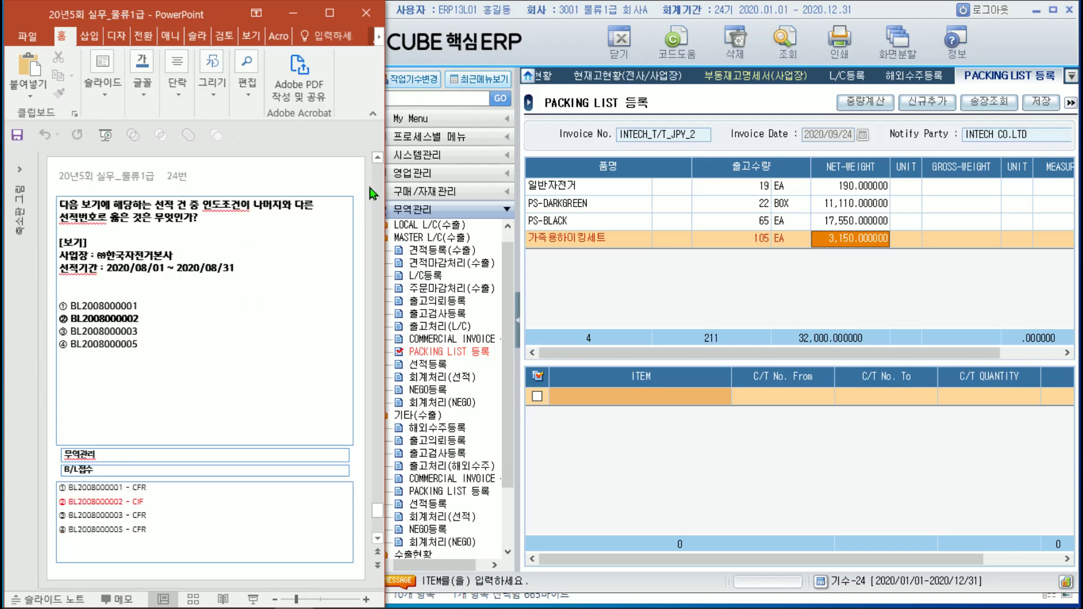
pyautogui.hotkey('shift', 'F5')
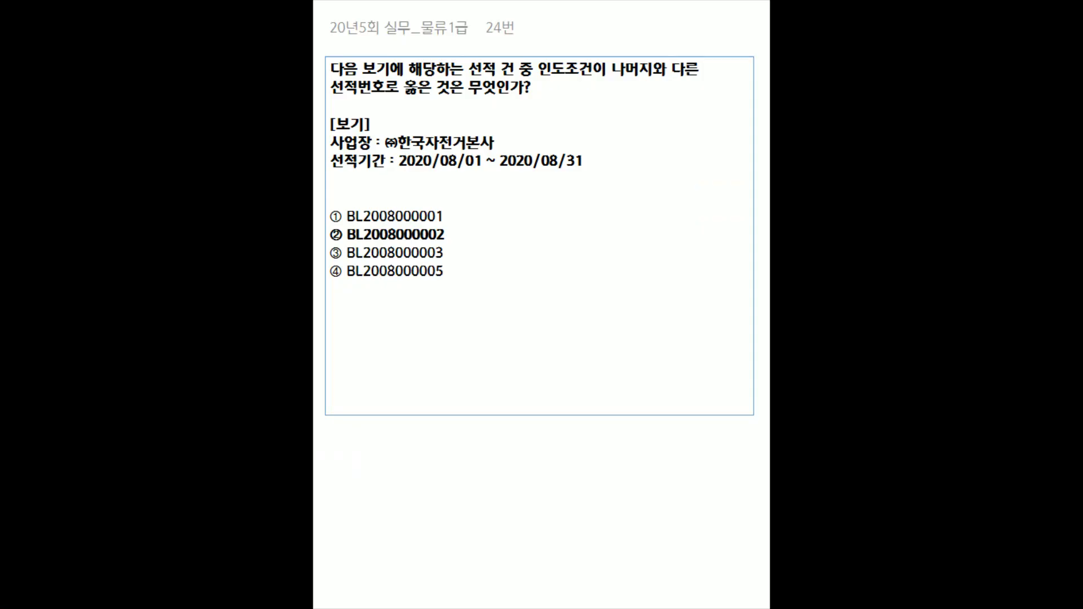
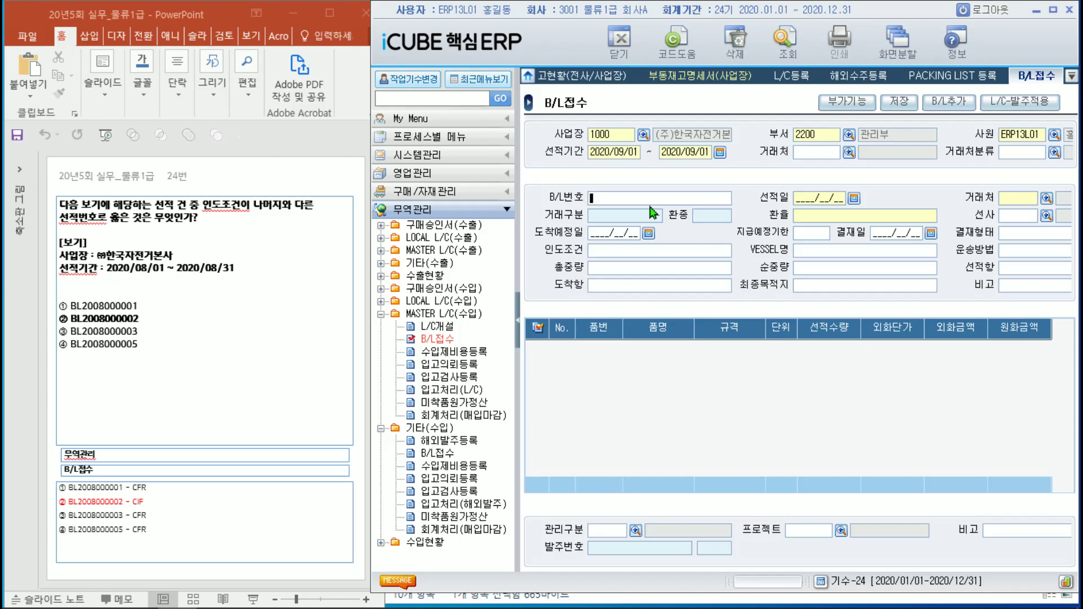
# - In B/L접수 of iCUBE 핵심ERP, set 선적기간 to 2020/08/01 ~ 2020/08/31 and query the shipments
pyautogui.click(720, 153)
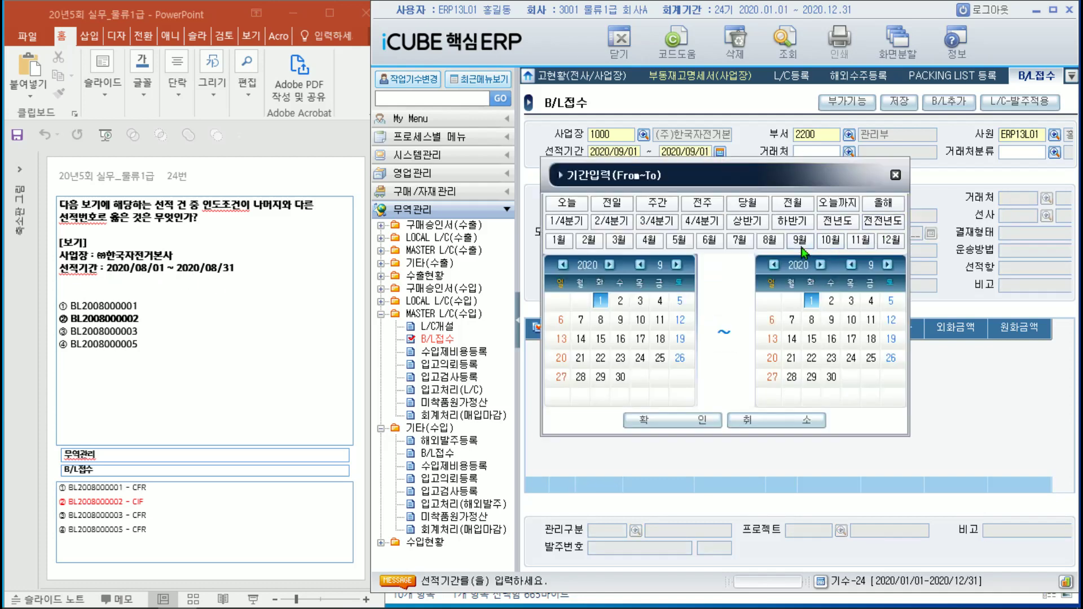
pyautogui.click(768, 240)
pyautogui.click(669, 420)
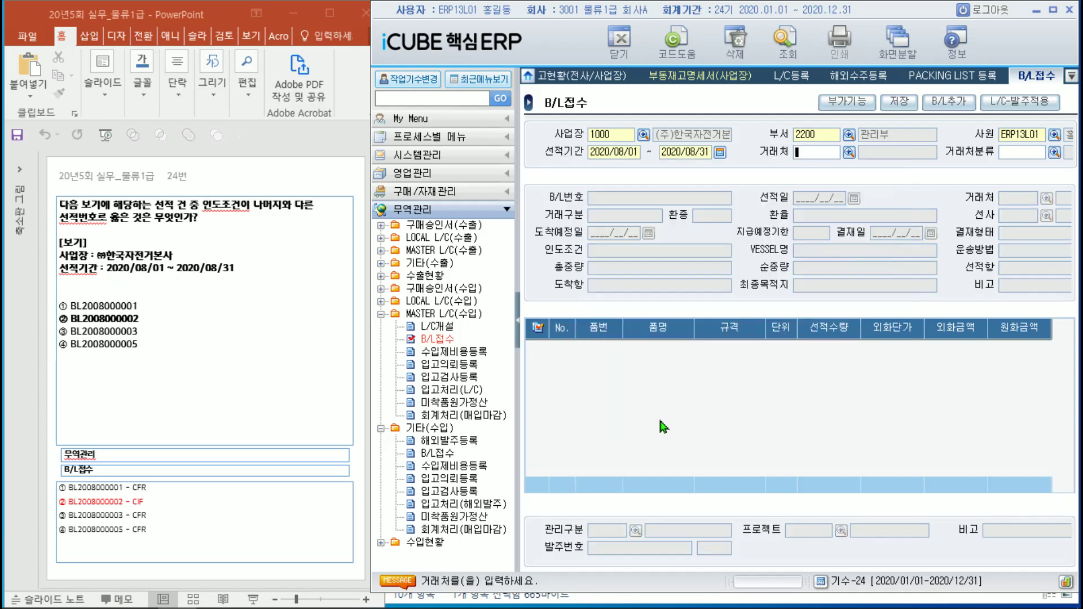
pyautogui.click(788, 56)
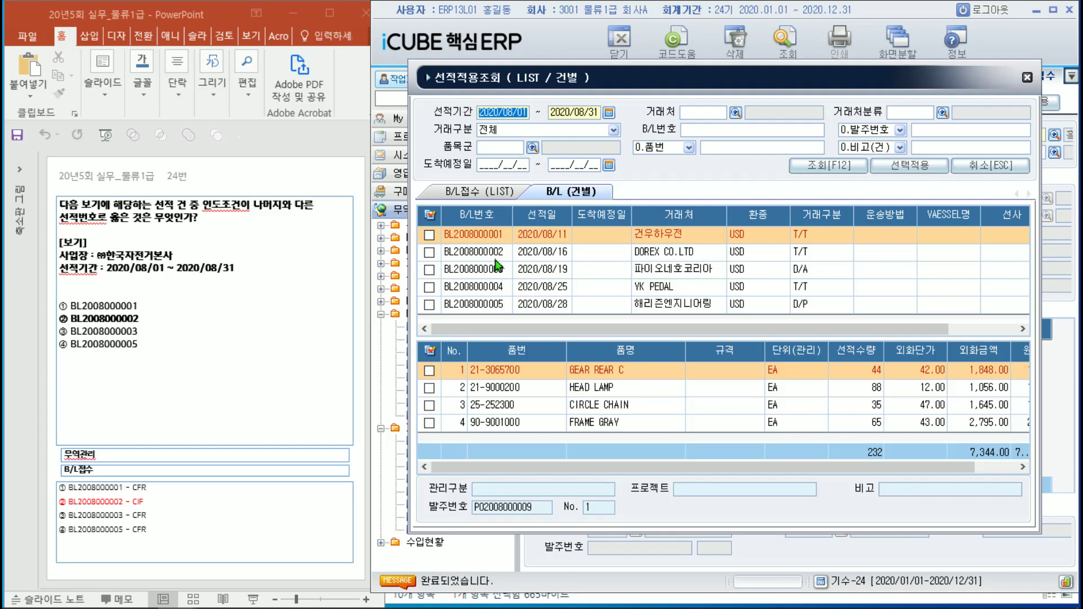
# - Look through the shipments listed per B/L in the 선적적용조회 window, repositioning the window for a clearer view
pyautogui.click(494, 252)
pyautogui.click(498, 270)
pyautogui.click(503, 287)
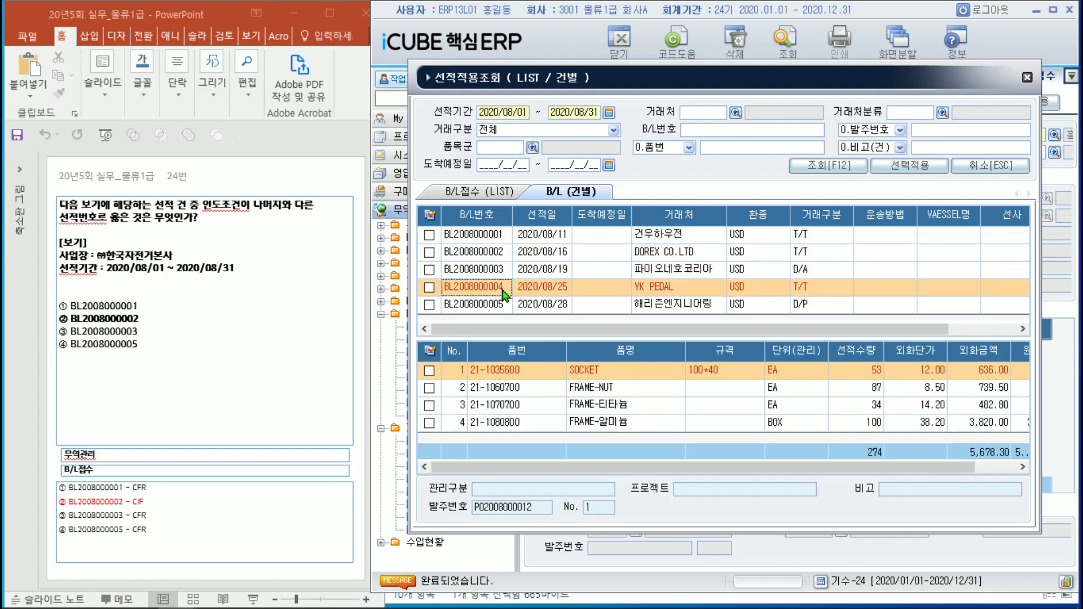
pyautogui.click(503, 253)
pyautogui.click(523, 236)
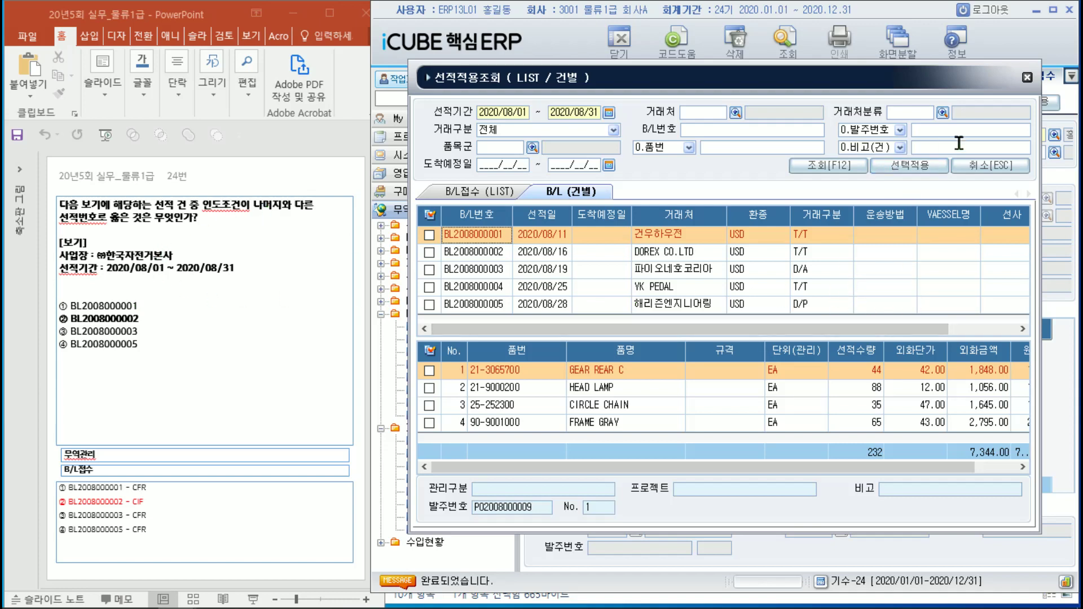
pyautogui.moveTo(710, 89); pyautogui.dragTo(761, 162)
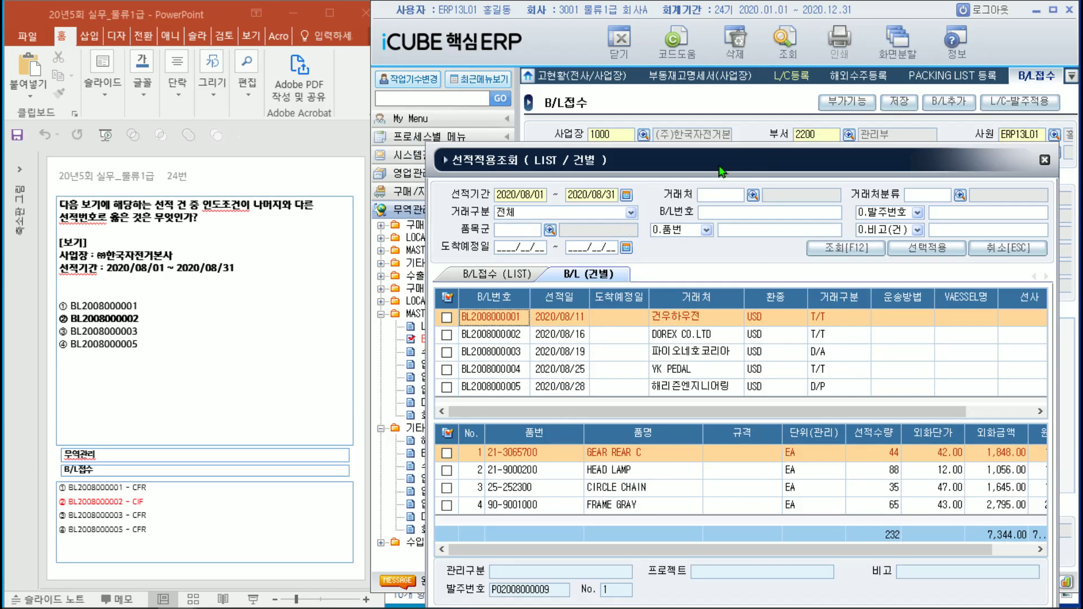
pyautogui.moveTo(719, 169); pyautogui.dragTo(758, 59)
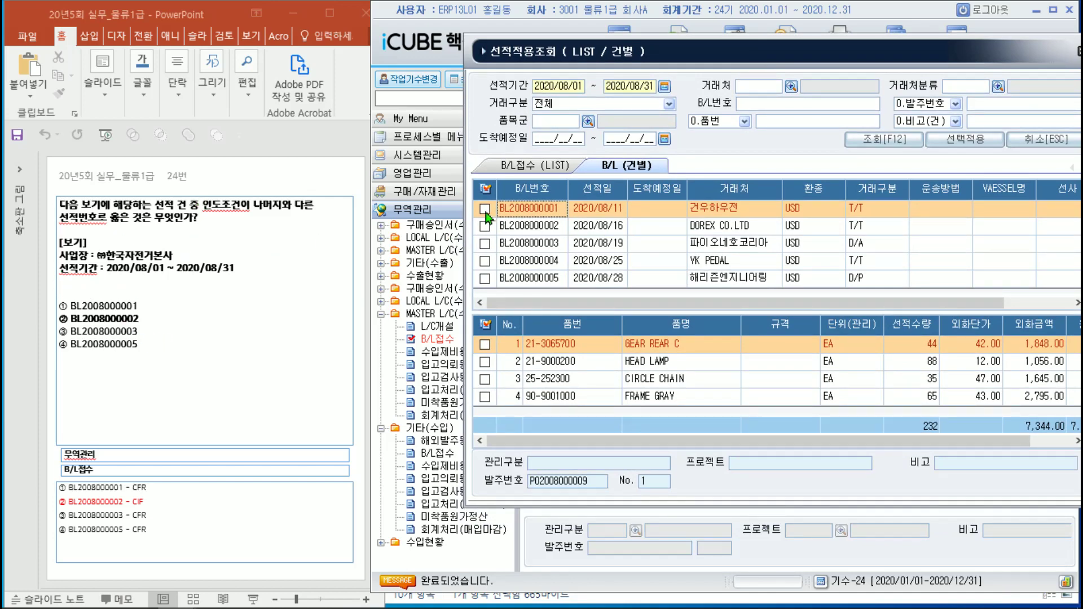
pyautogui.click(488, 232)
pyautogui.click(489, 248)
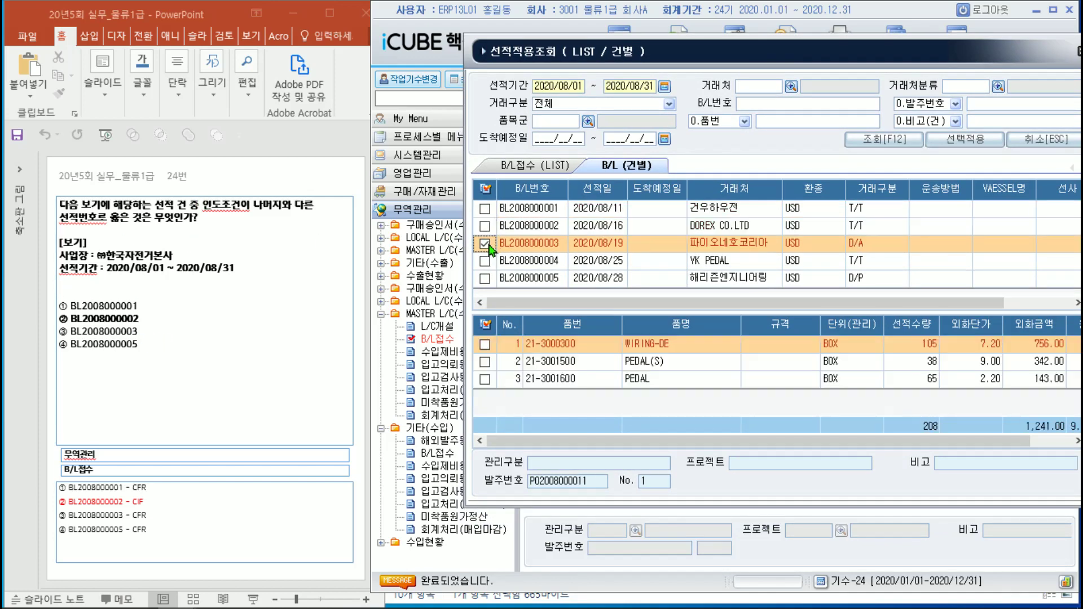
pyautogui.click(485, 208)
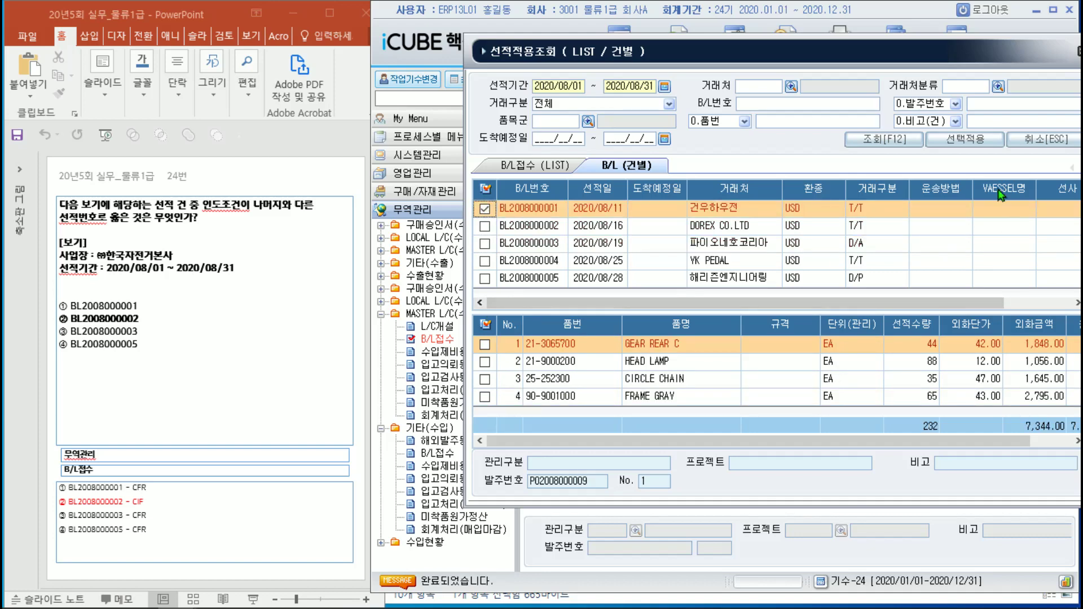
pyautogui.click(966, 138)
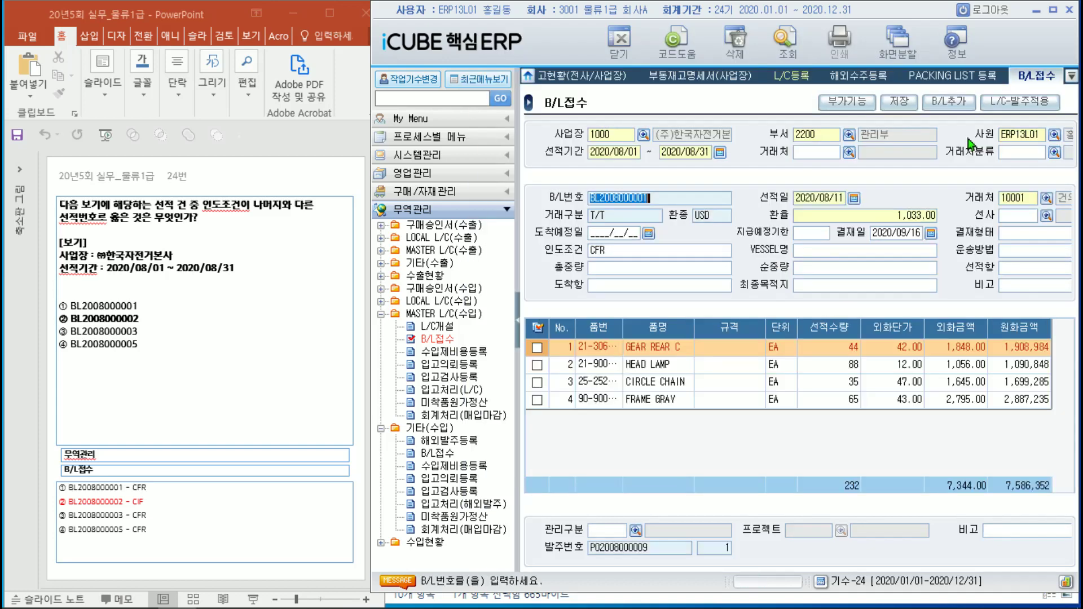
pyautogui.click(634, 255)
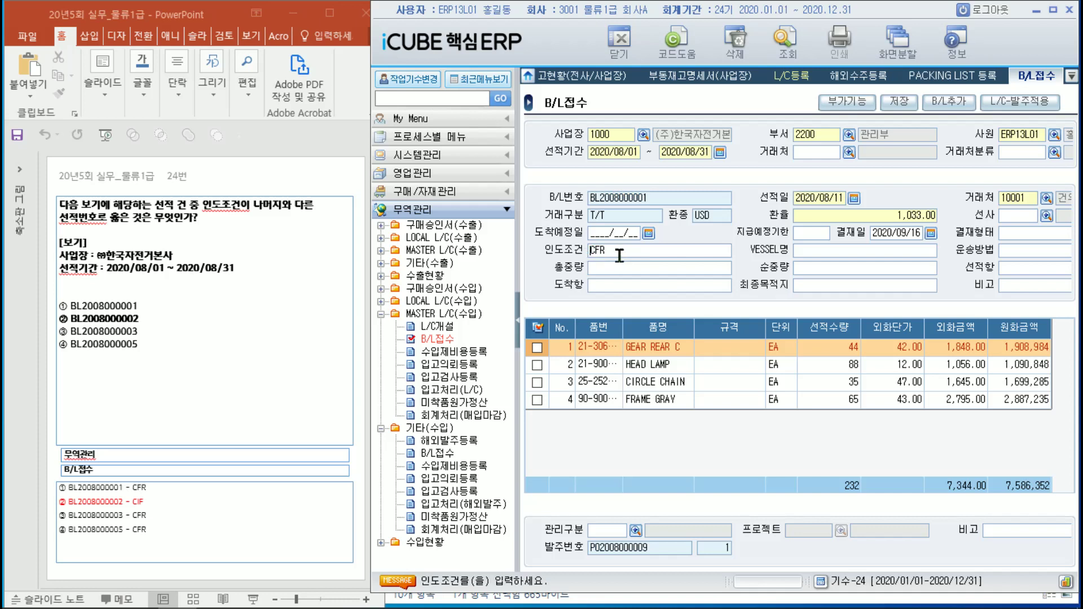
pyautogui.moveTo(635, 251); pyautogui.dragTo(591, 251)
pyautogui.click(667, 255)
pyautogui.click(790, 48)
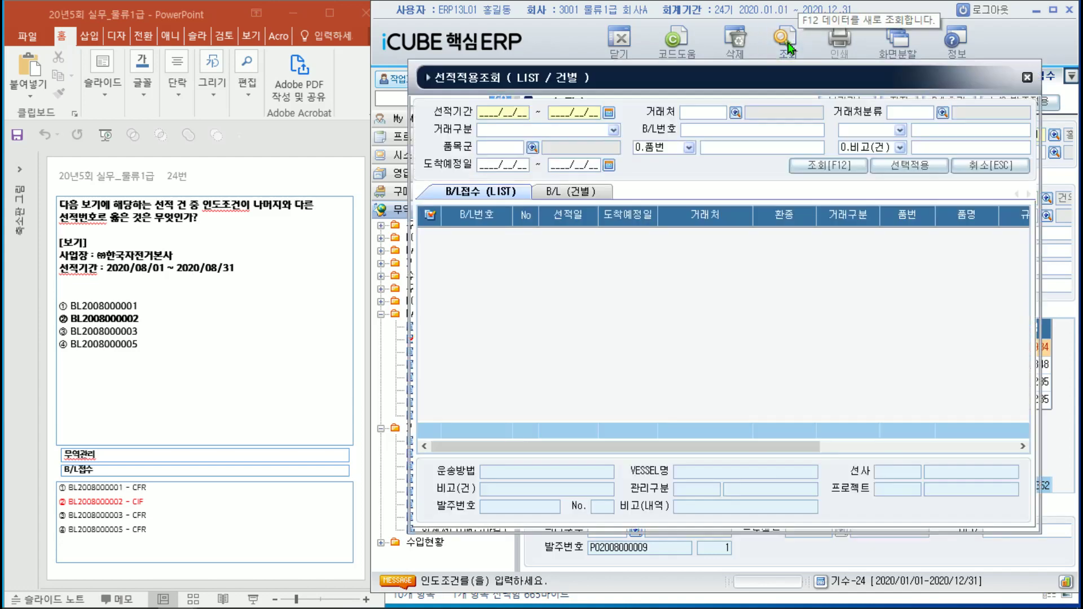
pyautogui.click(429, 252)
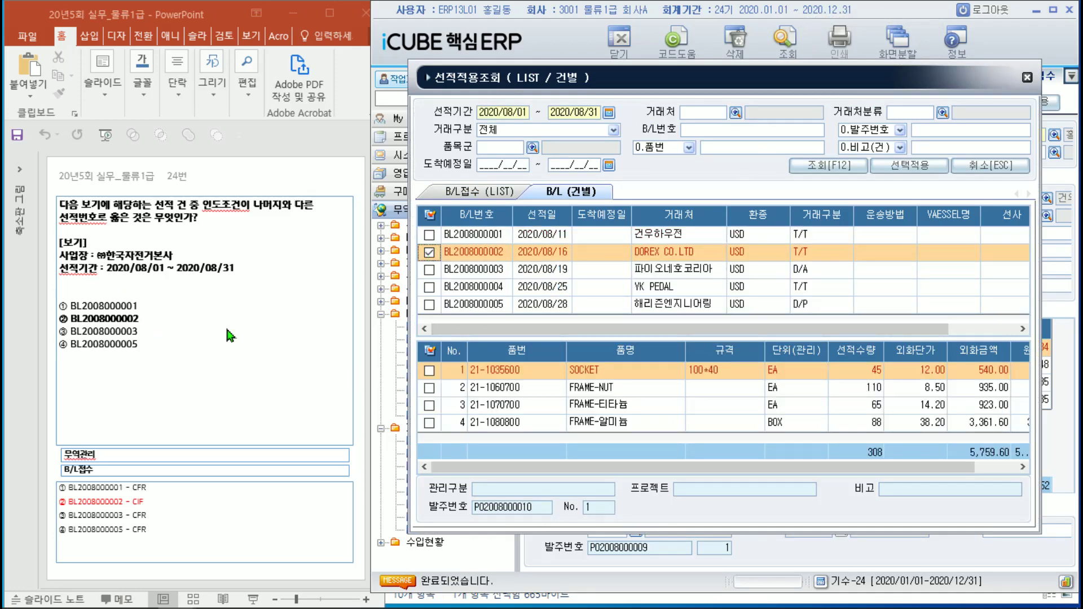
pyautogui.click(909, 165)
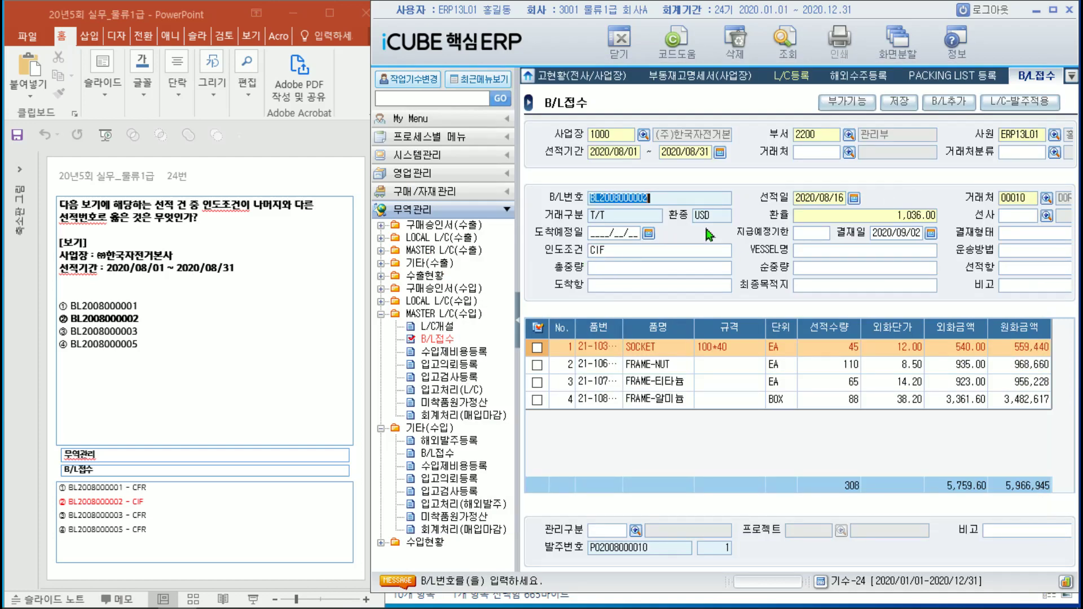
pyautogui.click(794, 49)
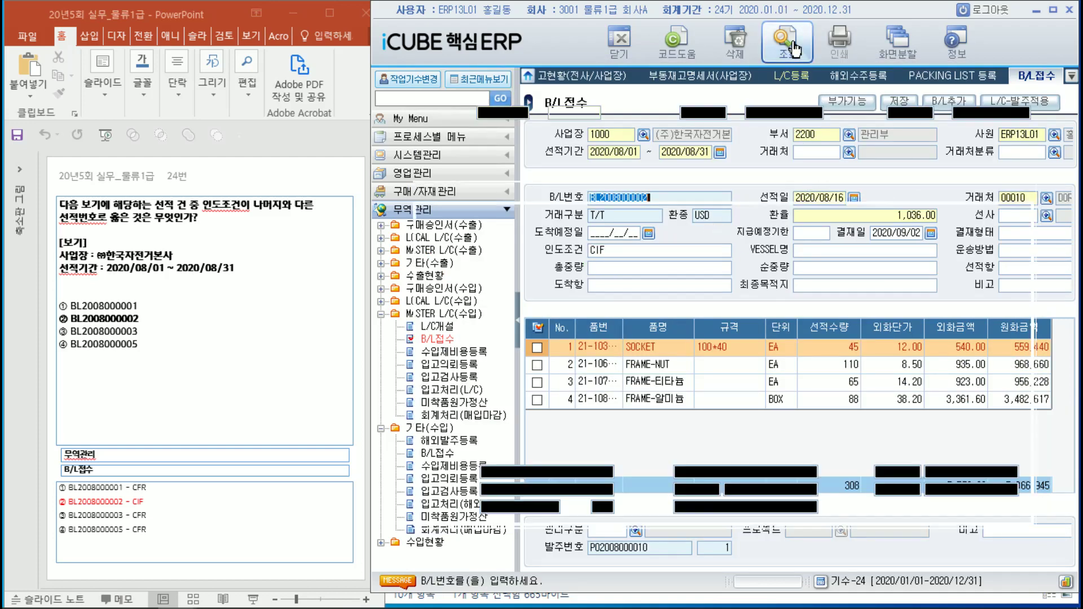
pyautogui.click(430, 269)
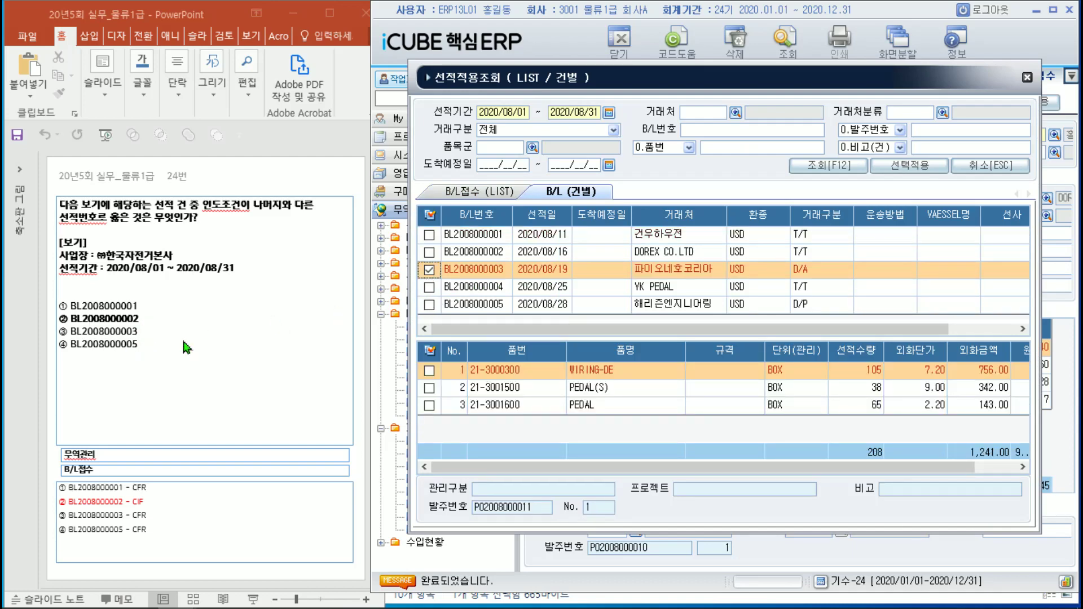
pyautogui.click(906, 167)
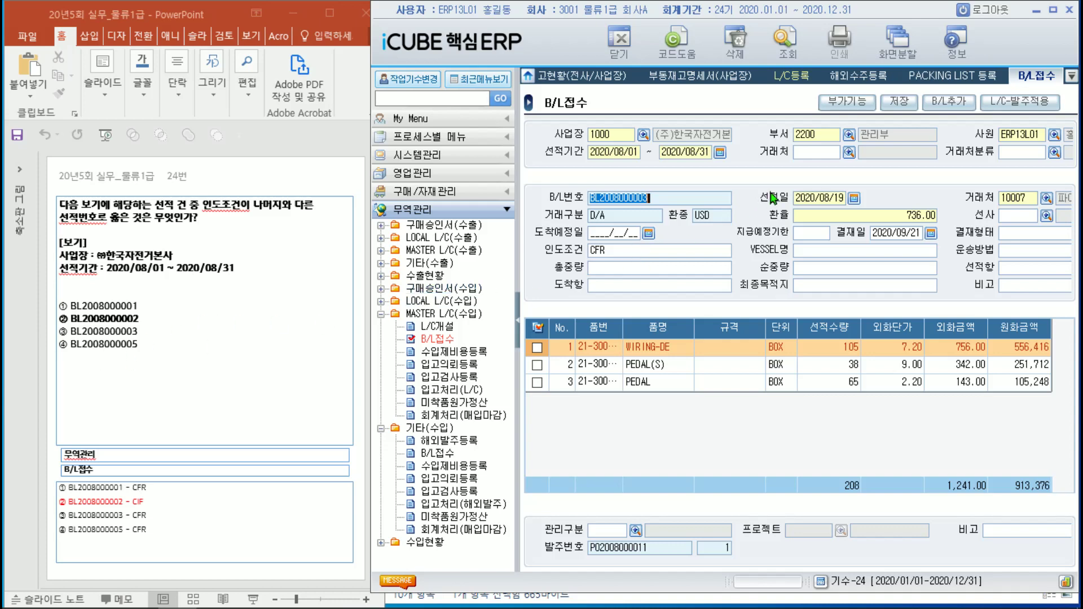
pyautogui.click(804, 48)
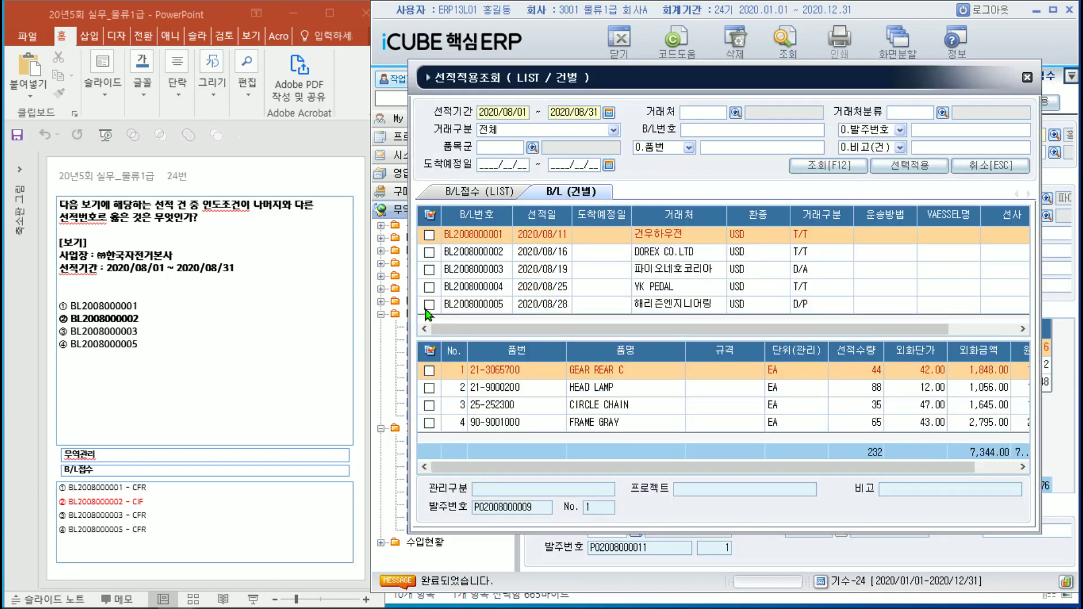
pyautogui.click(430, 305)
pyautogui.click(925, 165)
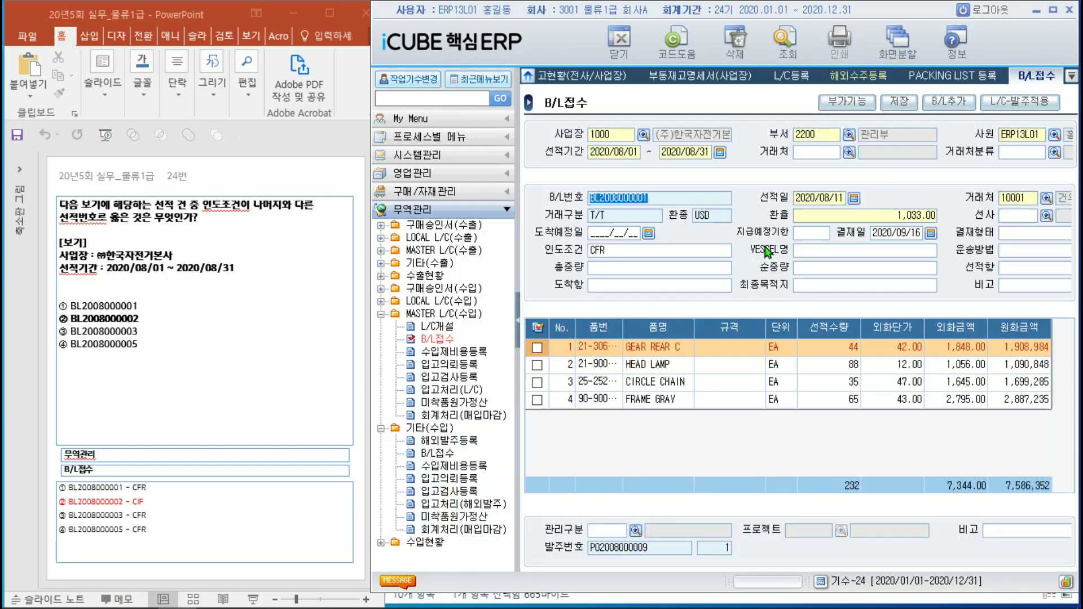
pyautogui.click(667, 249)
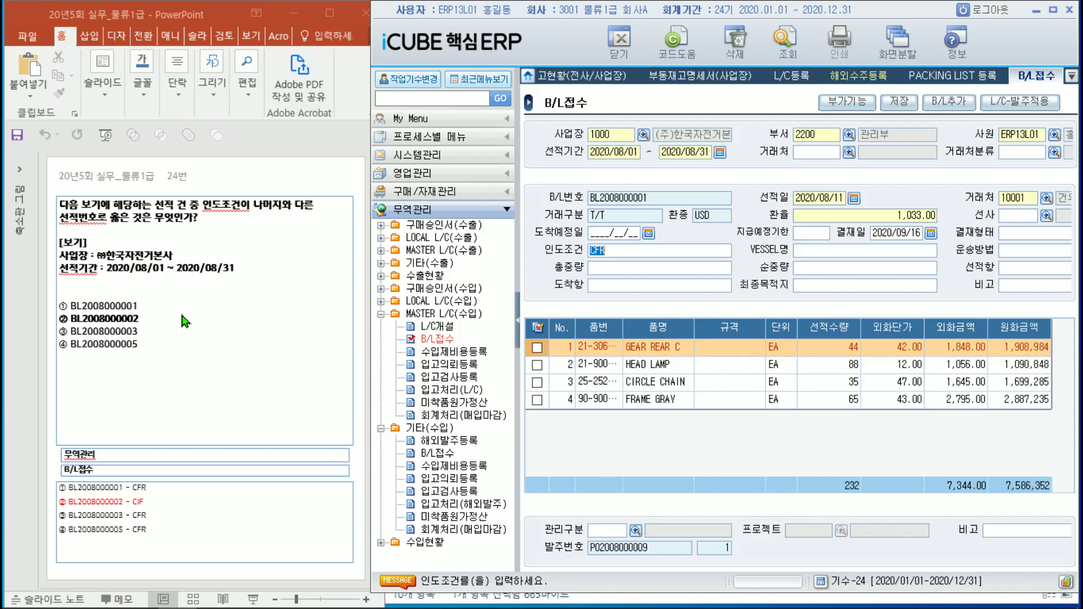
pyautogui.click(681, 269)
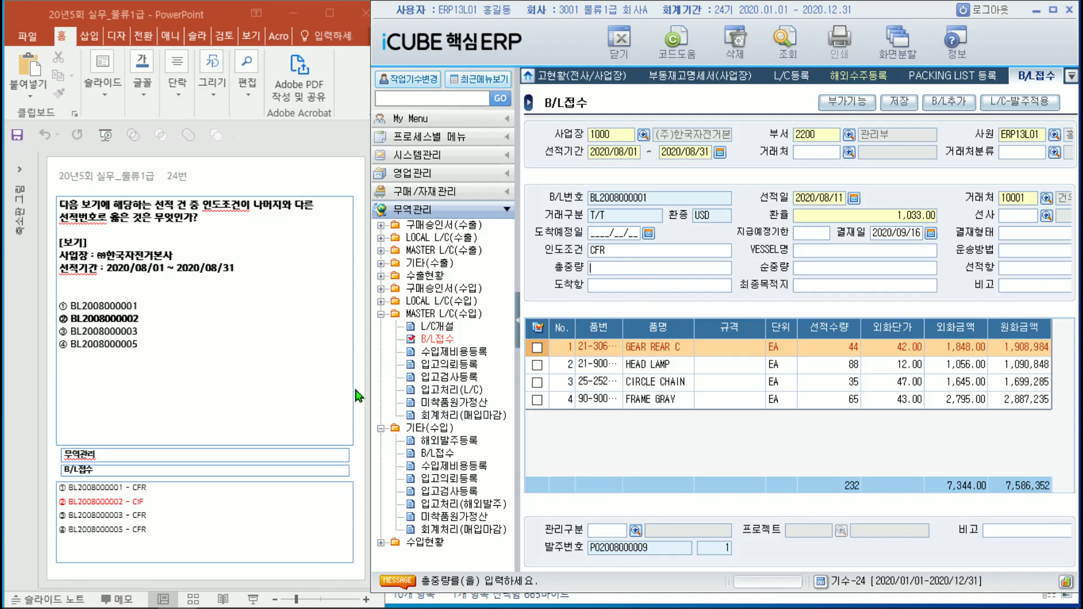
pyautogui.click(357, 186)
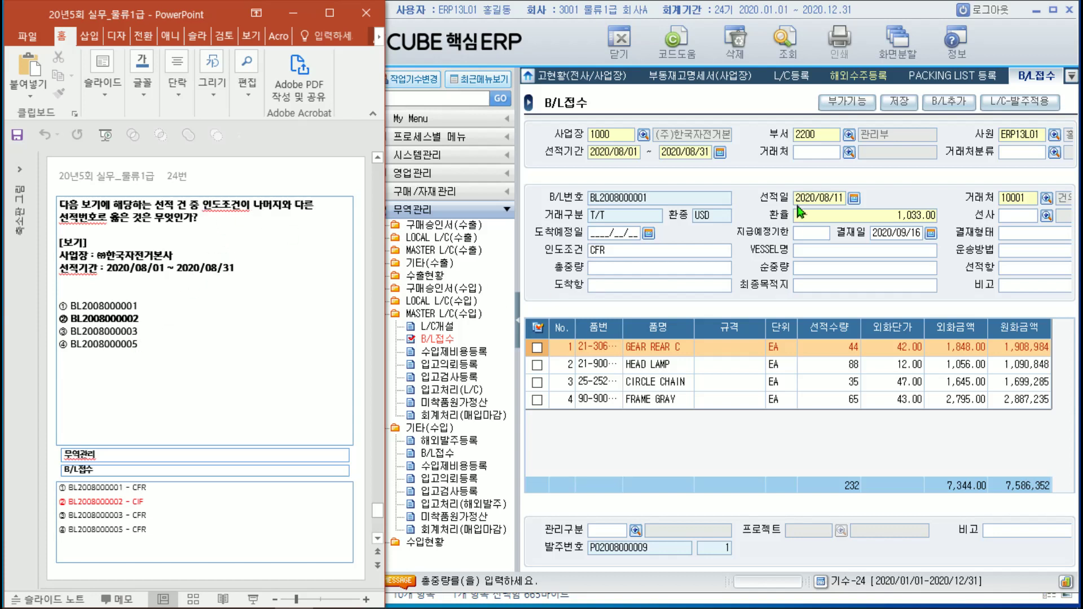
pyautogui.click(446, 339)
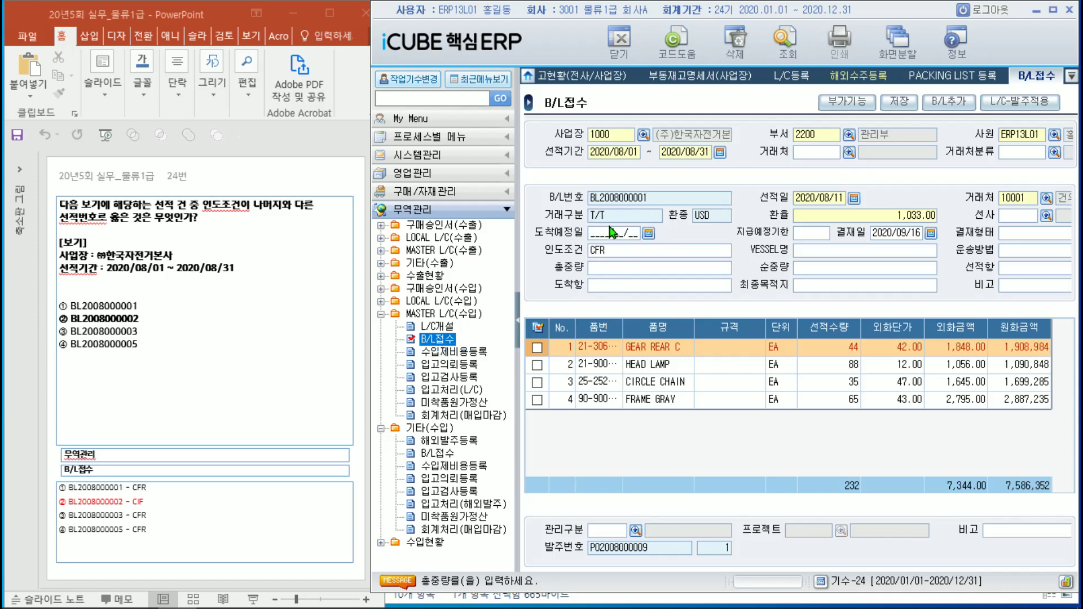
pyautogui.click(638, 254)
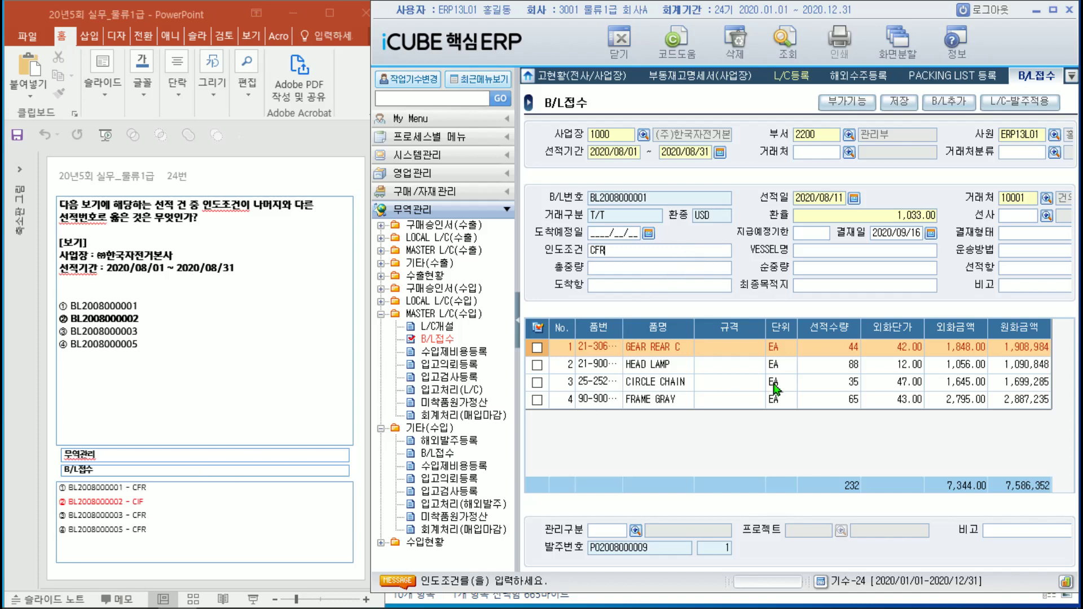
# - Switch to PowerPoint, advance to the question 25 slide and read it full screen before leaving the slide show
pyautogui.click(354, 172)
pyautogui.scroll(-1, 352, 172)
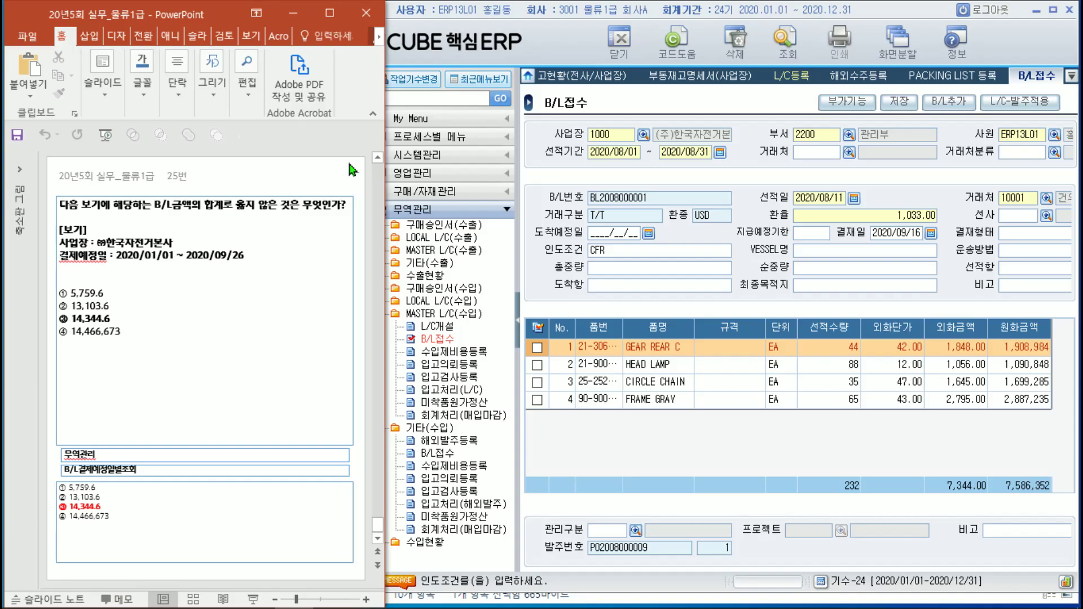
pyautogui.hotkey('shift', 'F5')
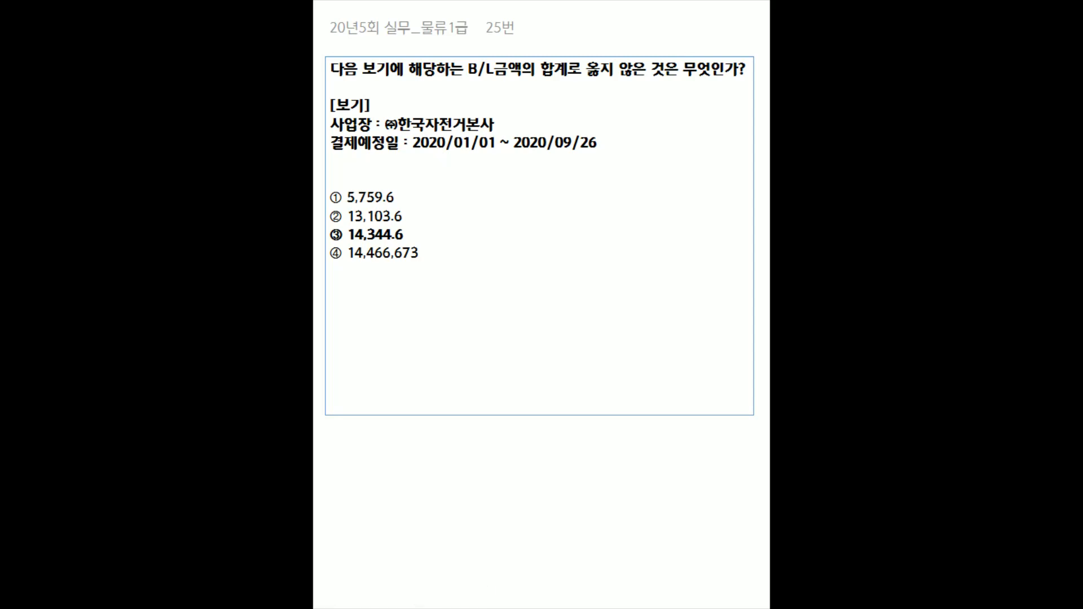
pyautogui.press('Escape')
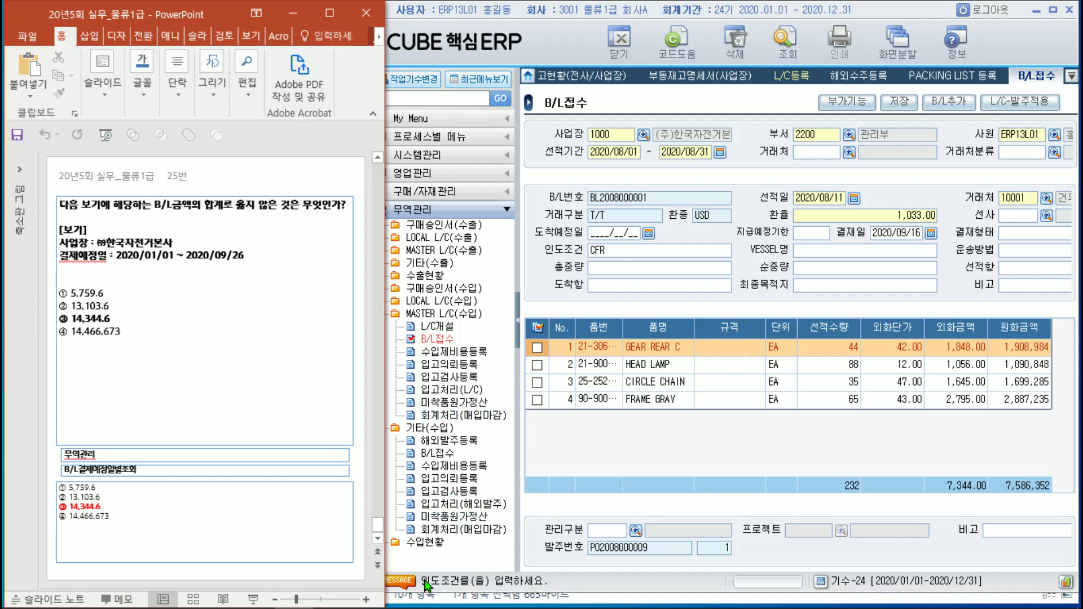
# - Switch to iCUBE 핵심ERP and open B/L결제예정일별조회 from 수입현황 in 무역관리, widening the menu pane to show full names
pyautogui.click(488, 550)
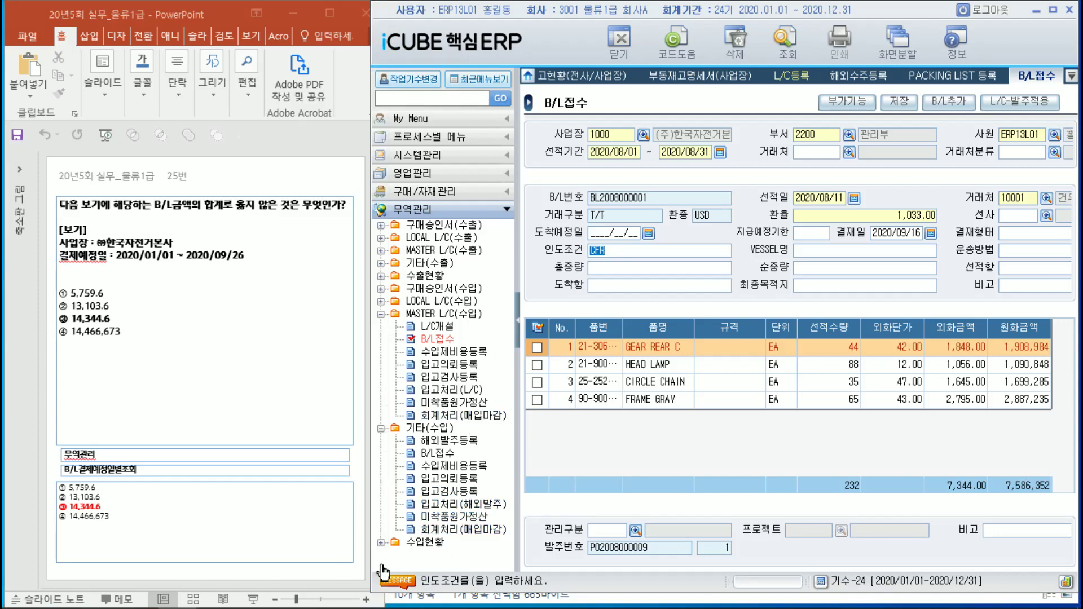
pyautogui.click(381, 544)
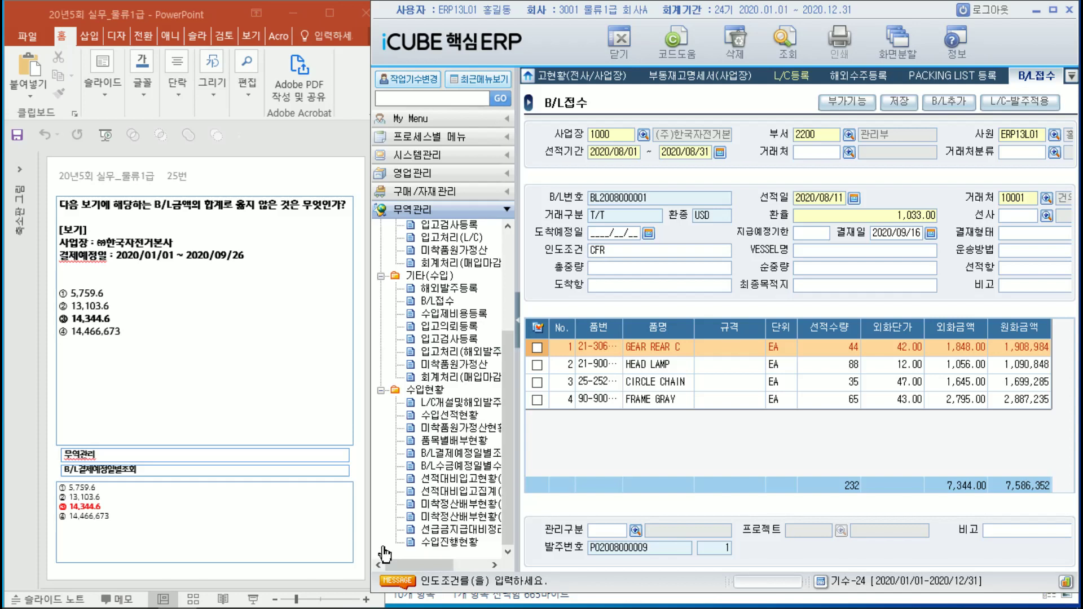
pyautogui.click(455, 454)
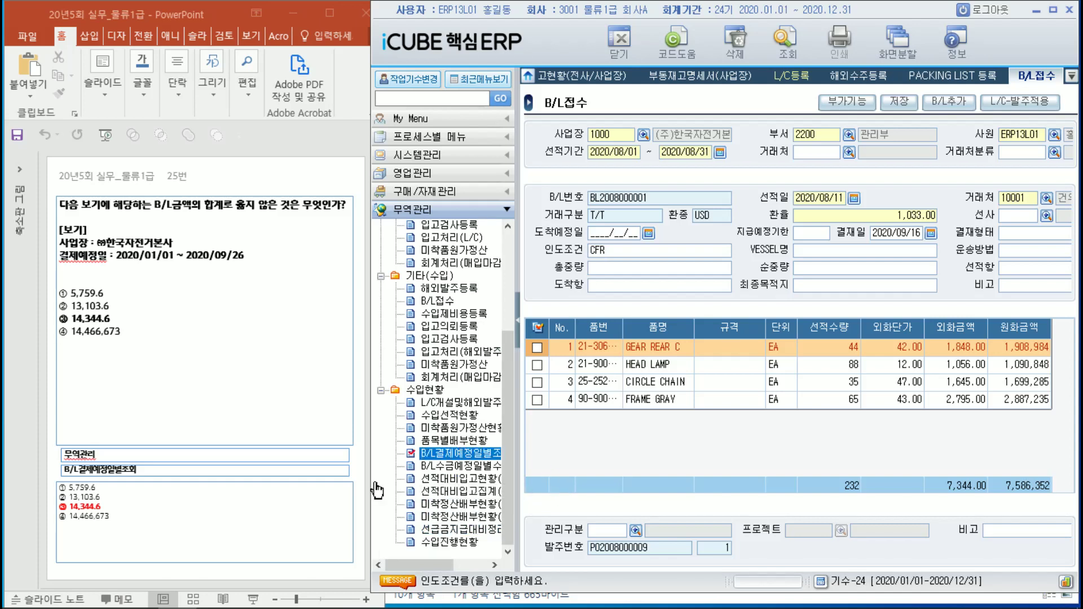
pyautogui.moveTo(517, 443); pyautogui.dragTo(533, 445)
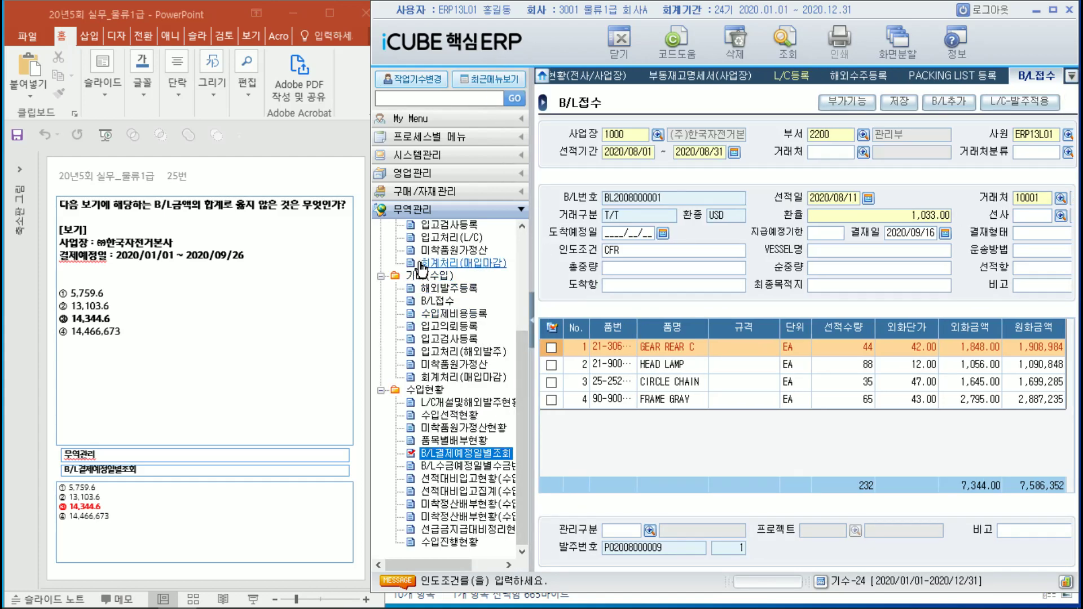
pyautogui.doubleClick(438, 456)
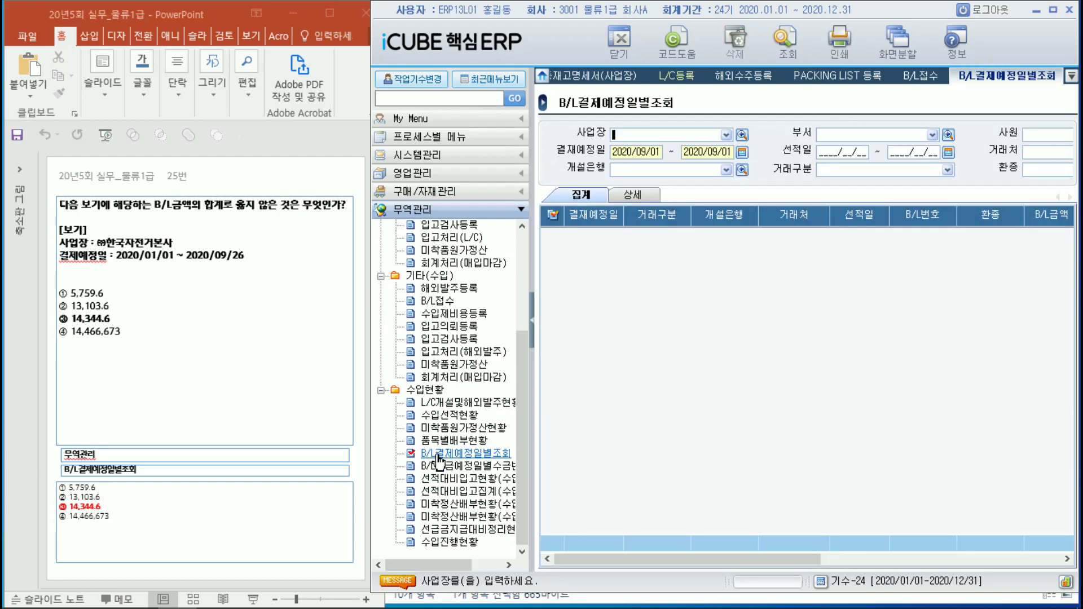
# - Query B/L결제예정일별조회 for 사업장 1000 (주)한국자전거본사 with 결제예정일 from 2020/01/01 to 2020/09/26
pyautogui.click(741, 134)
pyautogui.doubleClick(714, 259)
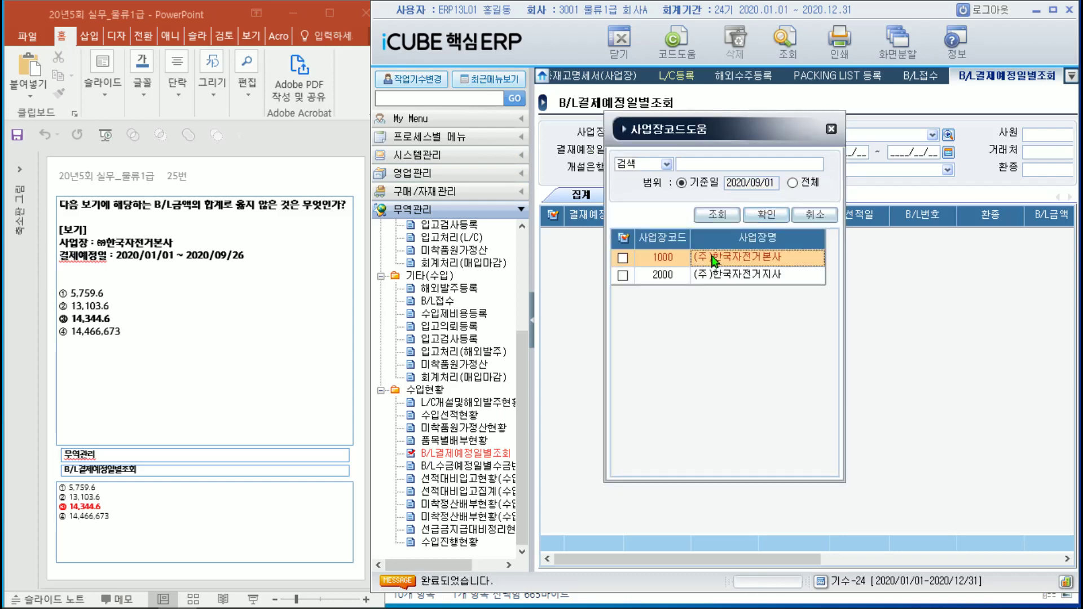
pyautogui.click(742, 152)
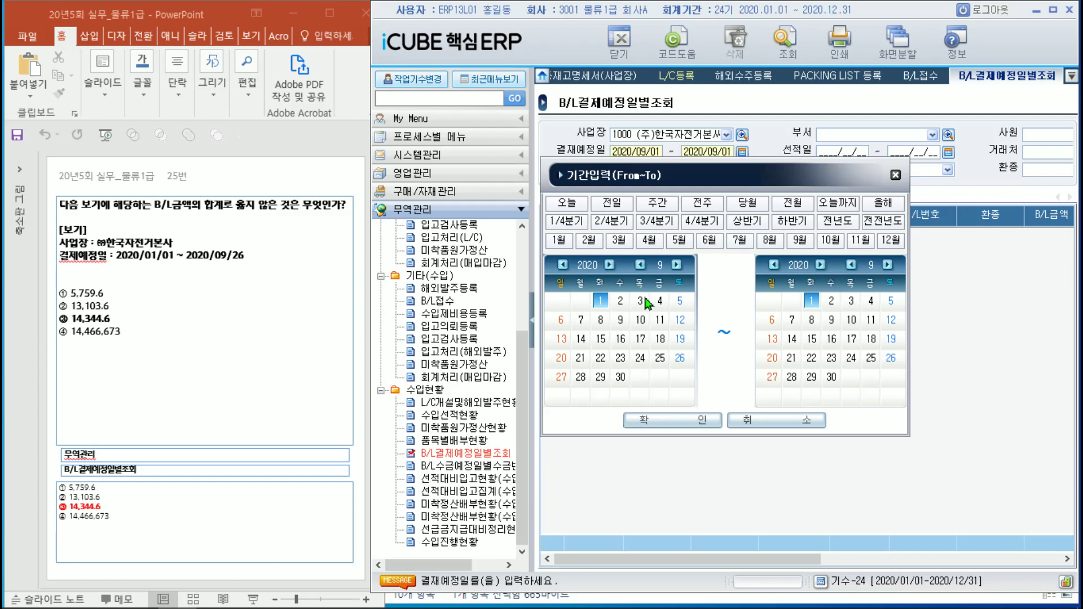
pyautogui.click(661, 265)
pyautogui.click(667, 281)
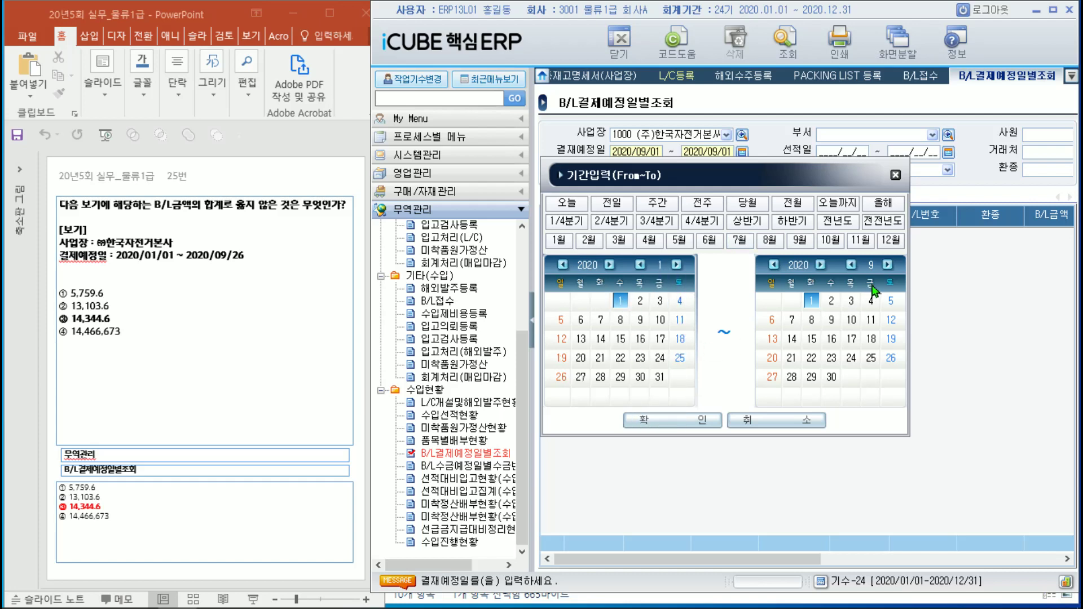
pyautogui.click(890, 357)
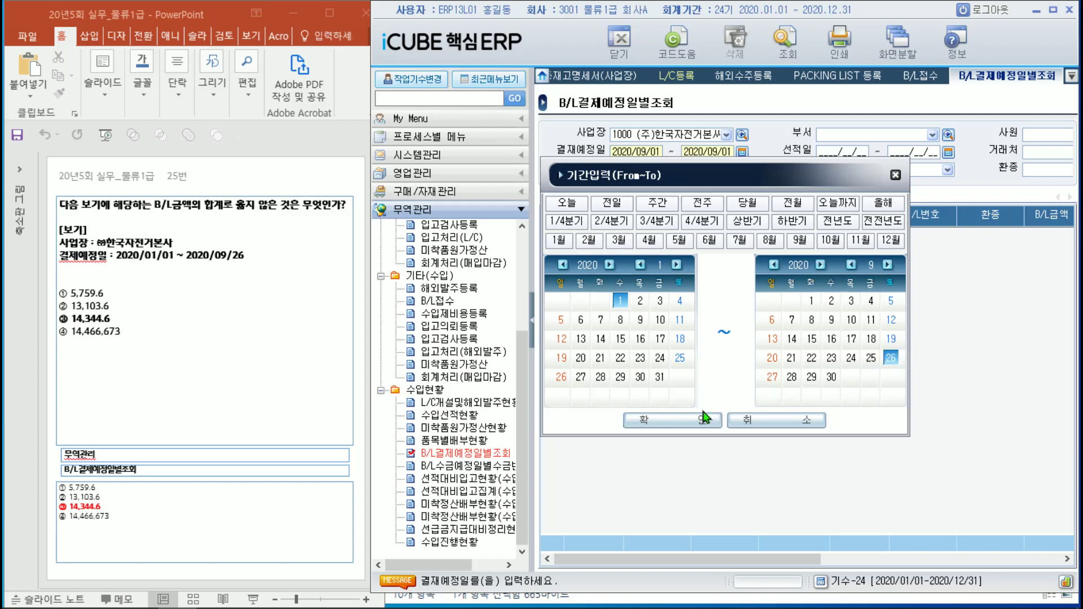
pyautogui.click(672, 422)
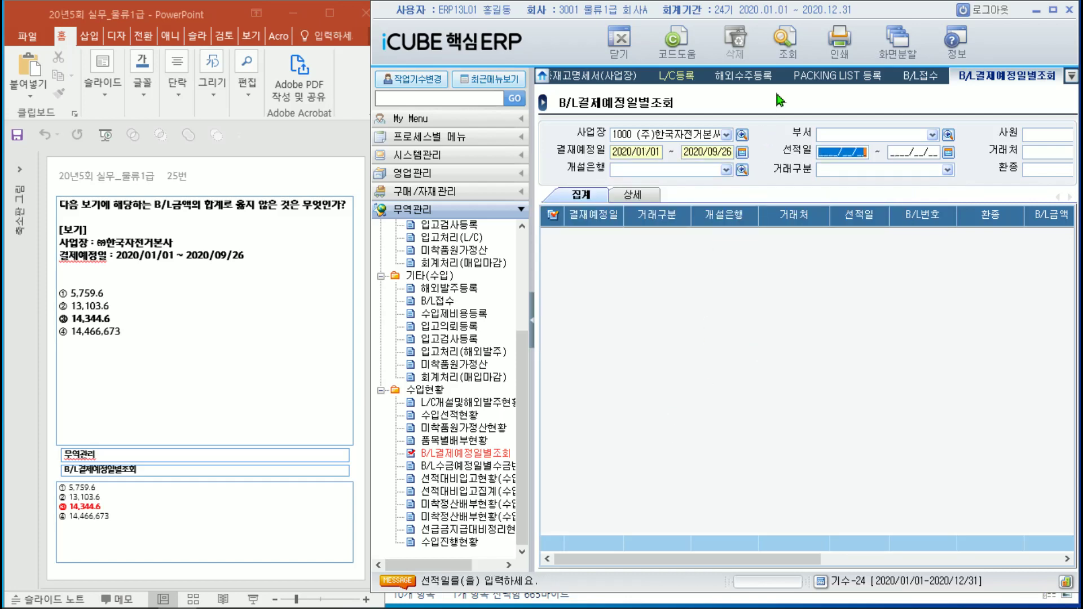
pyautogui.click(790, 53)
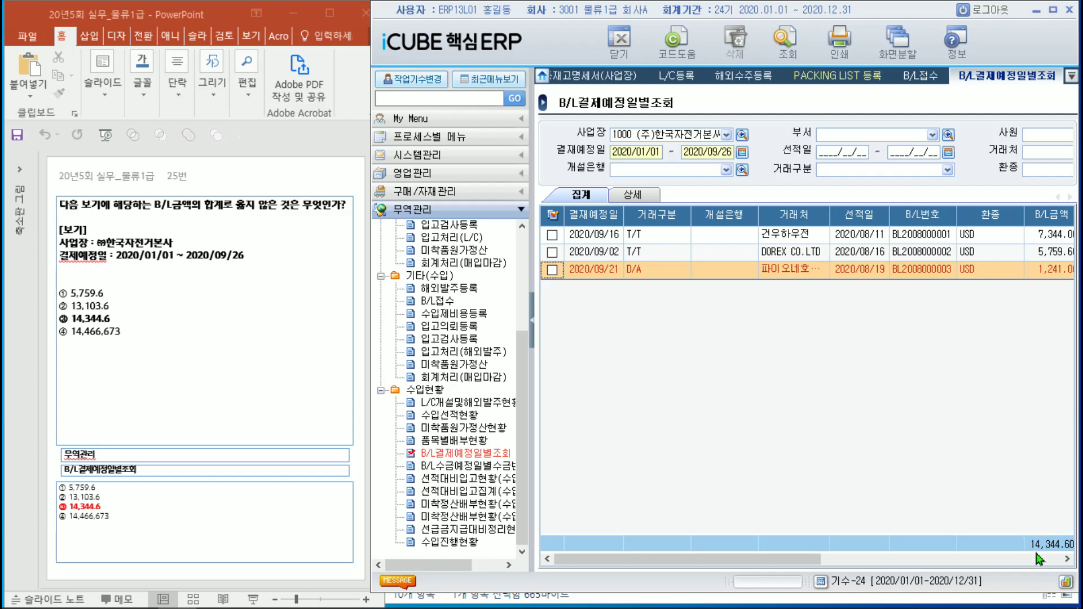
# - Examine the B/L금액 and 원화금액 totals in the 집계 results and compare them with the answer options on the question 25 slide
pyautogui.click(1066, 559)
pyautogui.click(1066, 558)
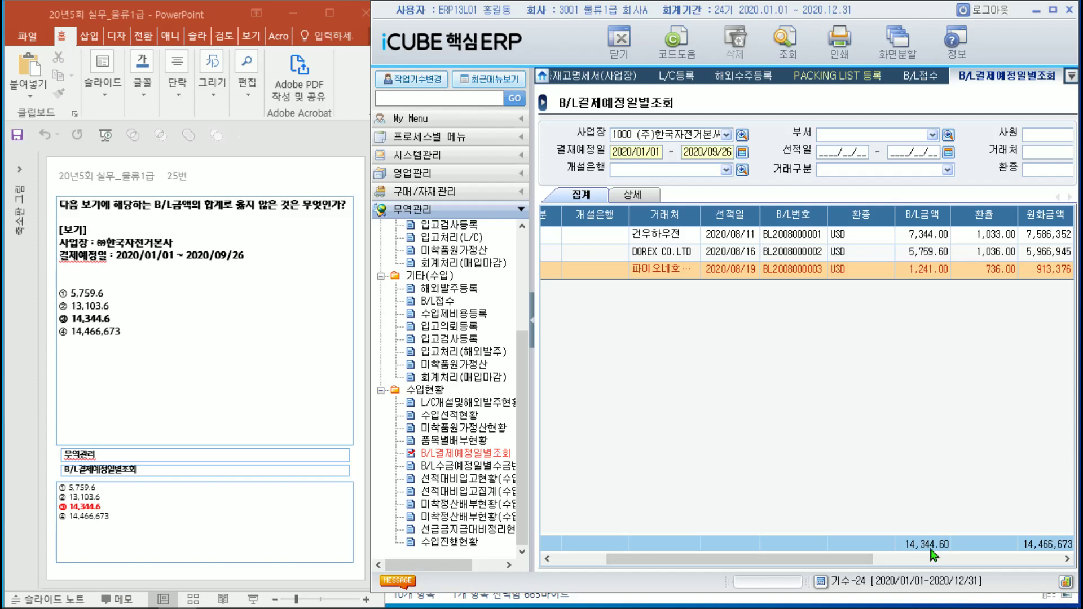
pyautogui.click(135, 319)
pyautogui.doubleClick(80, 318)
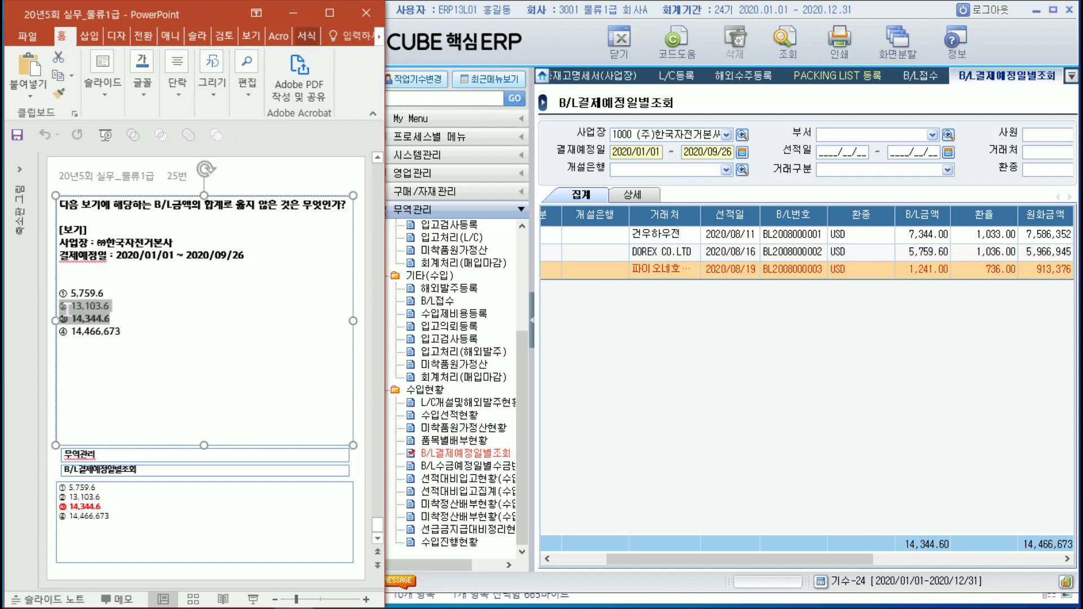
pyautogui.click(155, 328)
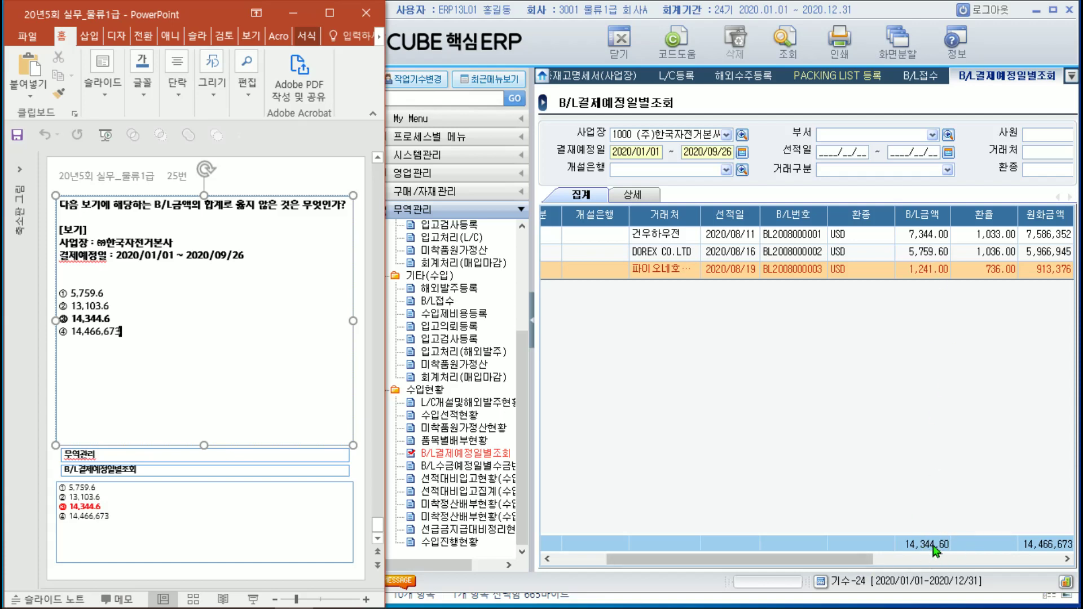
# - Review the 결제예정일 column of the results against the 결제예정일 condition on the question 25 slide in PowerPoint
pyautogui.click(568, 558)
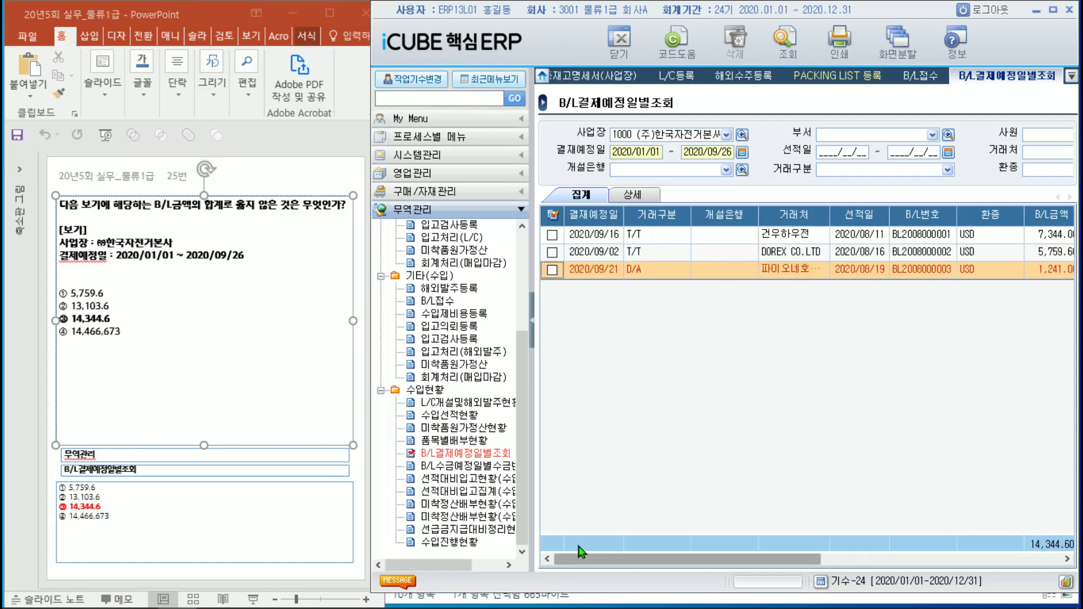
pyautogui.click(273, 350)
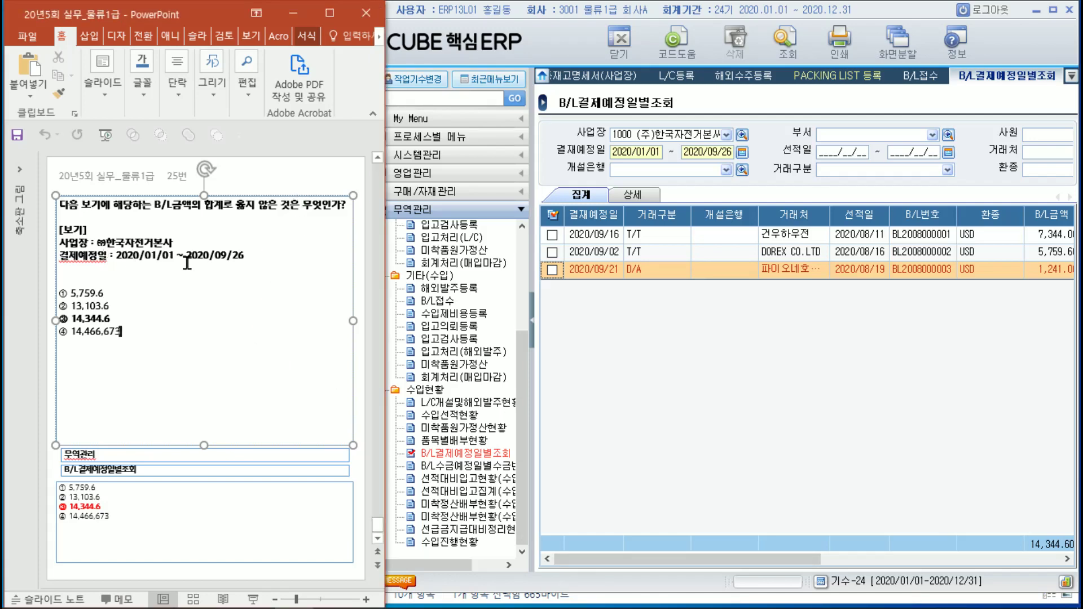
pyautogui.moveTo(244, 256); pyautogui.dragTo(61, 257)
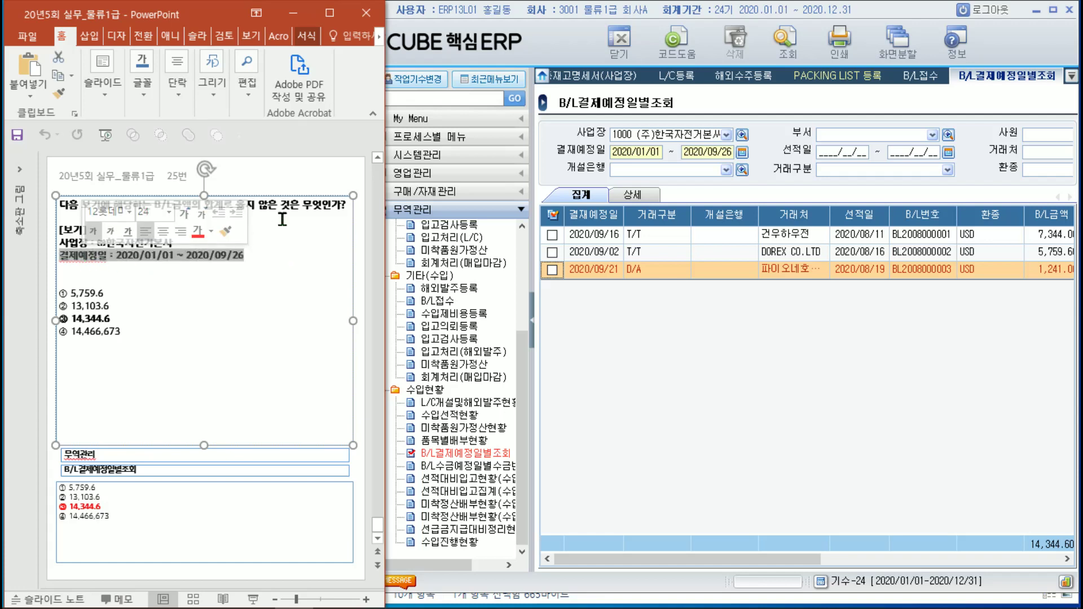
pyautogui.click(121, 257)
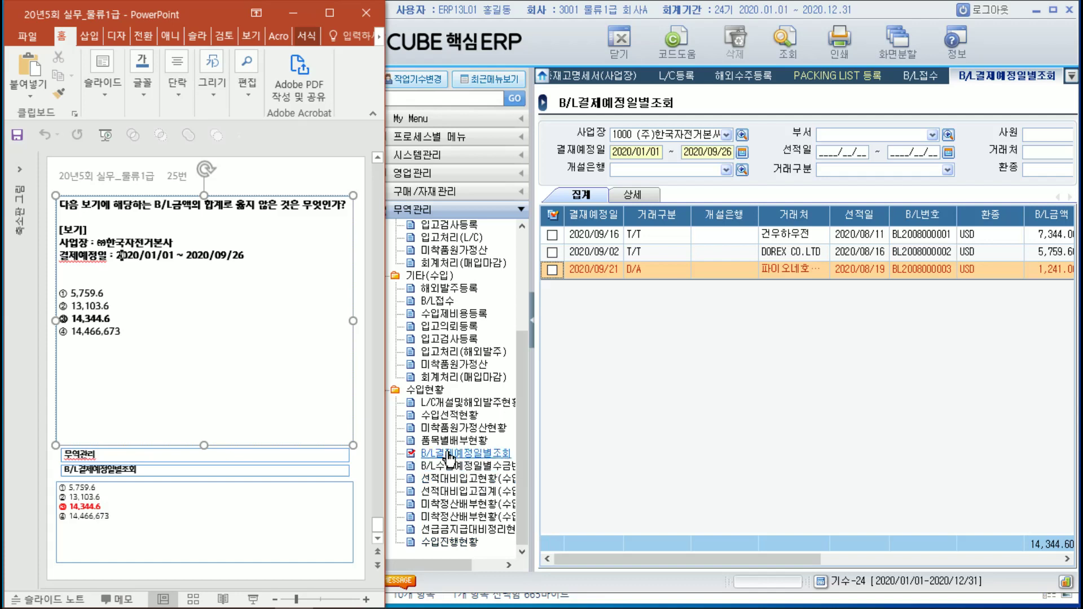